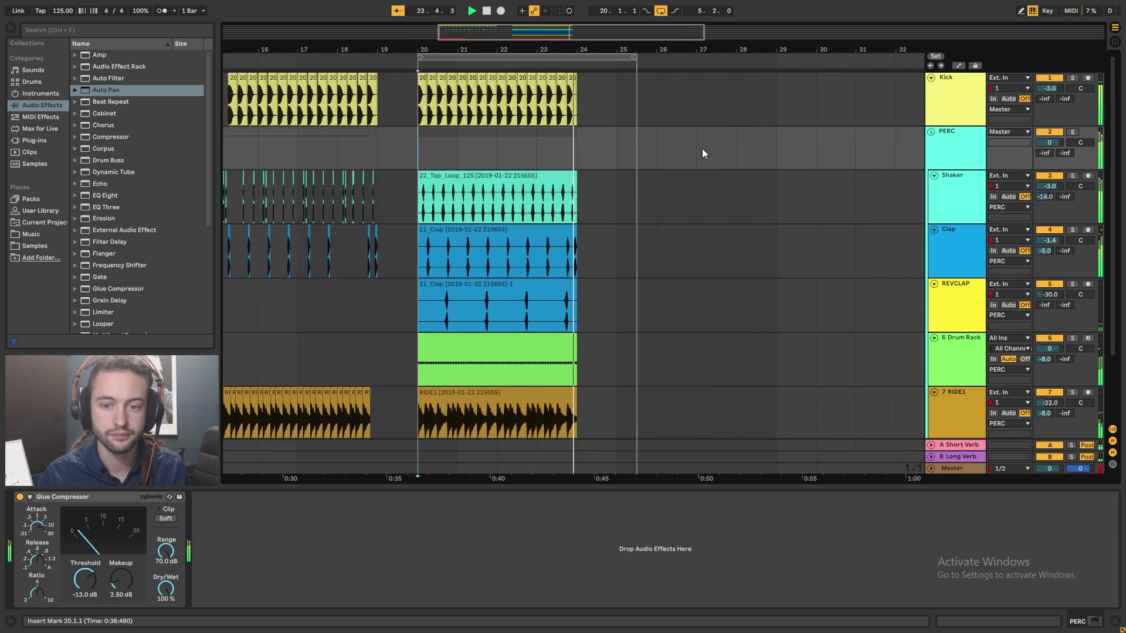
# Step: Stop playback of the drum arrangement, leave full-screen mode and create a new Live Set
pyautogui.press('space')
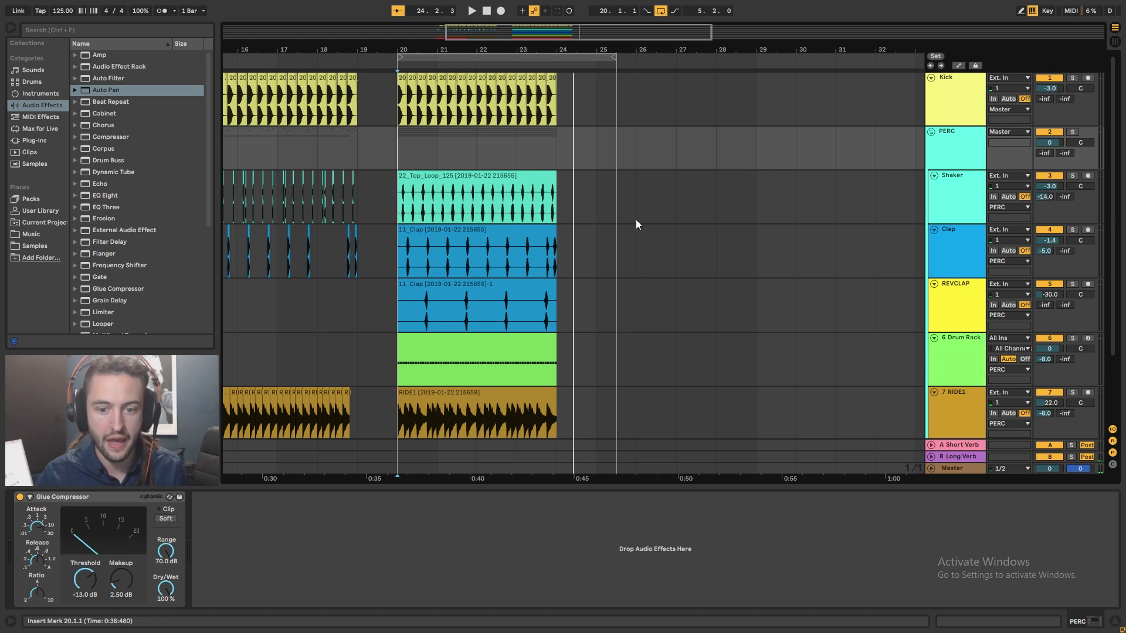
pyautogui.scroll(-2, 638, 220)
pyautogui.scroll(2, 639, 220)
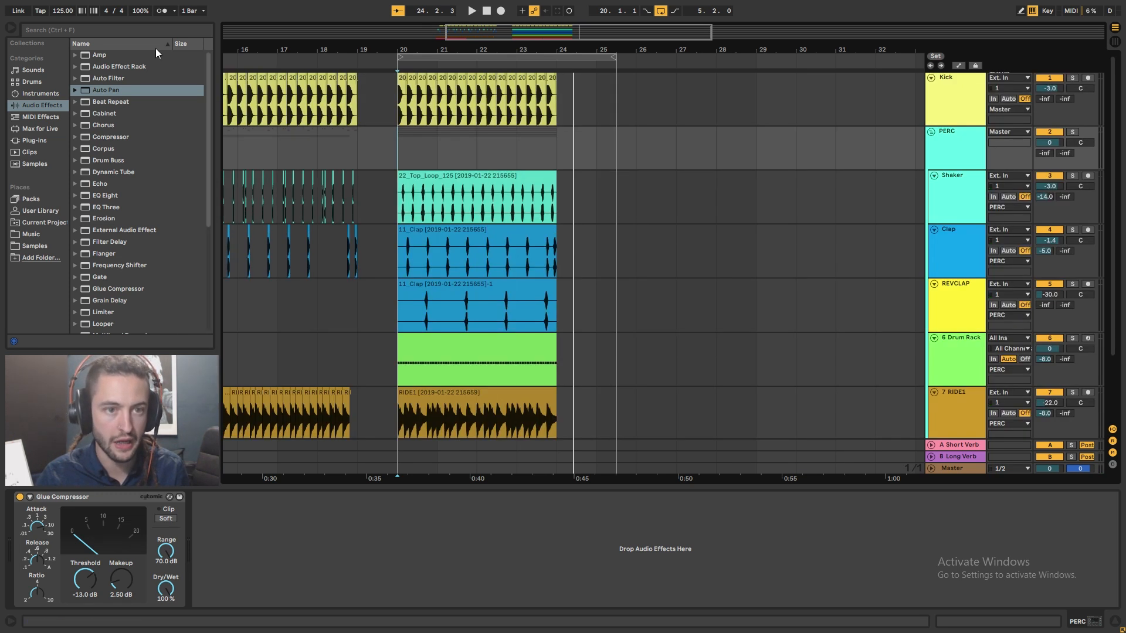
pyautogui.press('F11')
pyautogui.click(9, 19)
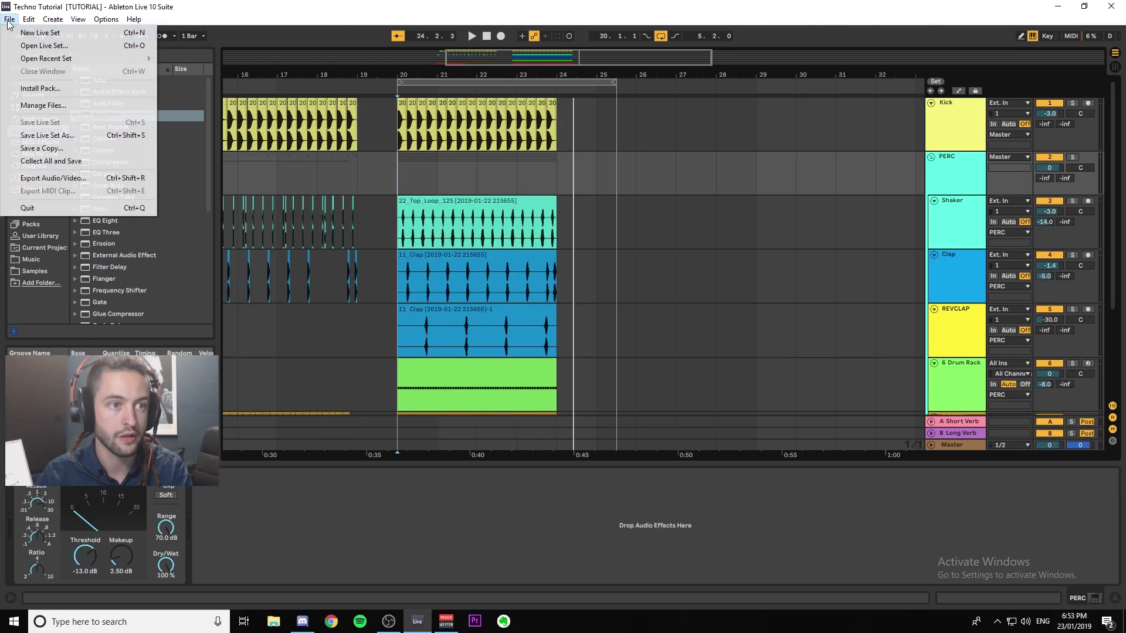
pyautogui.click(30, 33)
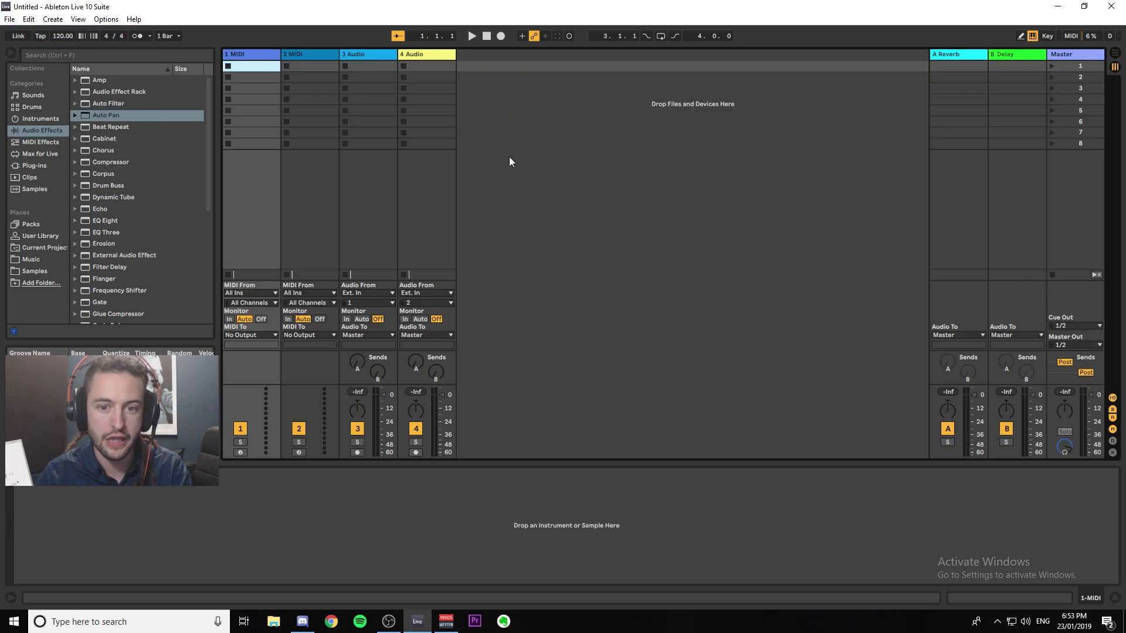
# Step: Switch the new set to Arrangement View and open the Splice app at its recently added samples
pyautogui.click(997, 621)
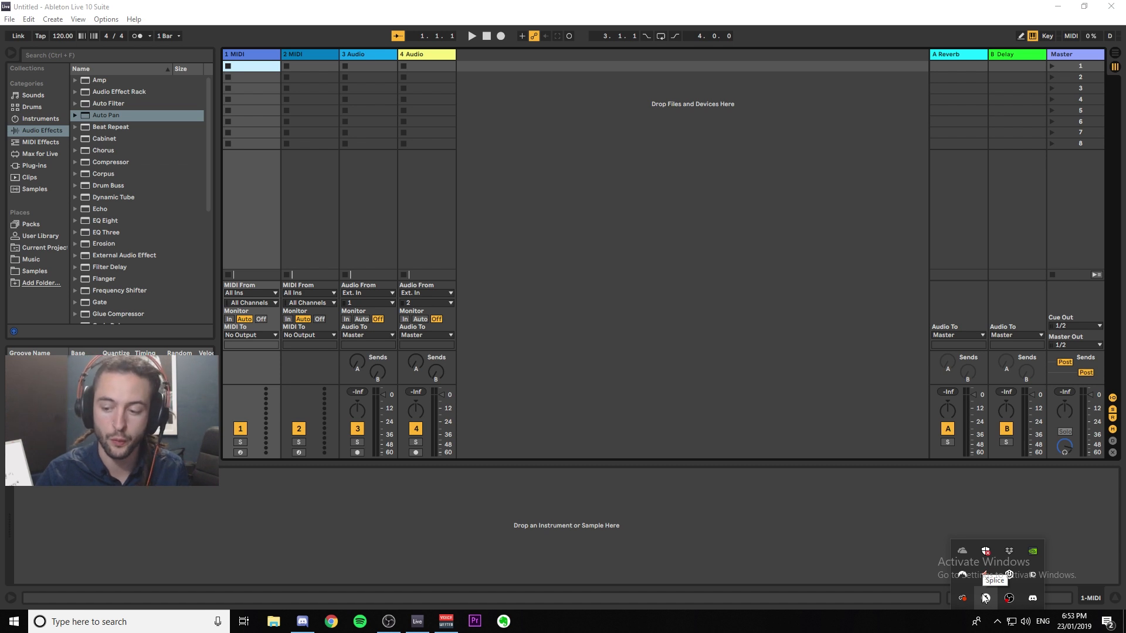
pyautogui.click(986, 597)
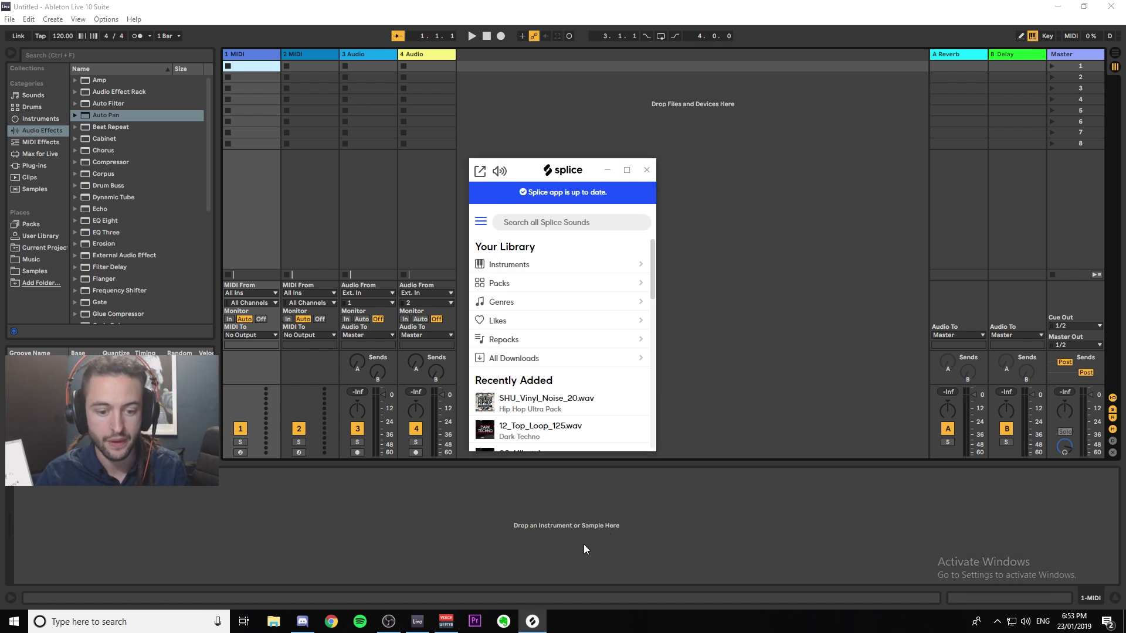
pyautogui.click(737, 346)
pyautogui.press('Tab')
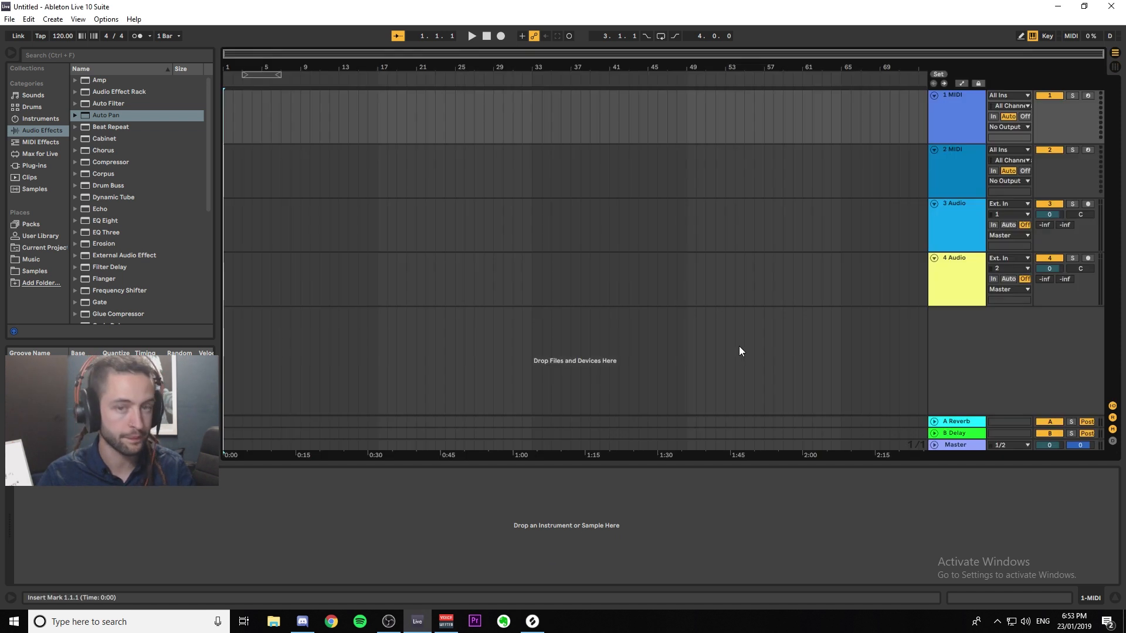
pyautogui.click(532, 621)
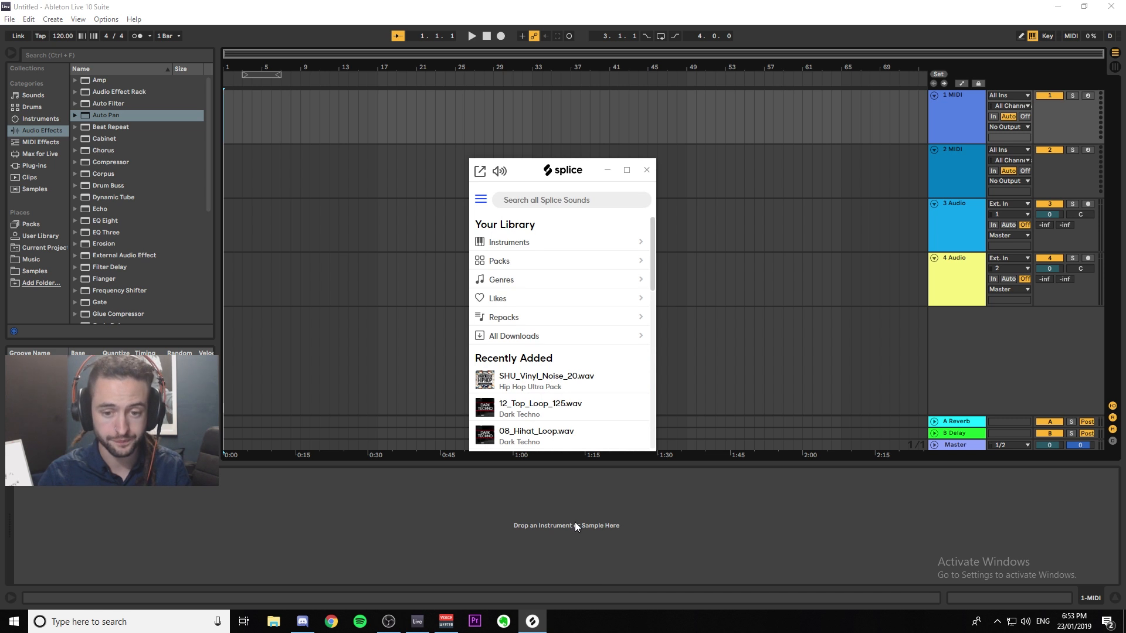
pyautogui.moveTo(591, 432)
pyautogui.scroll(-3, 597, 429)
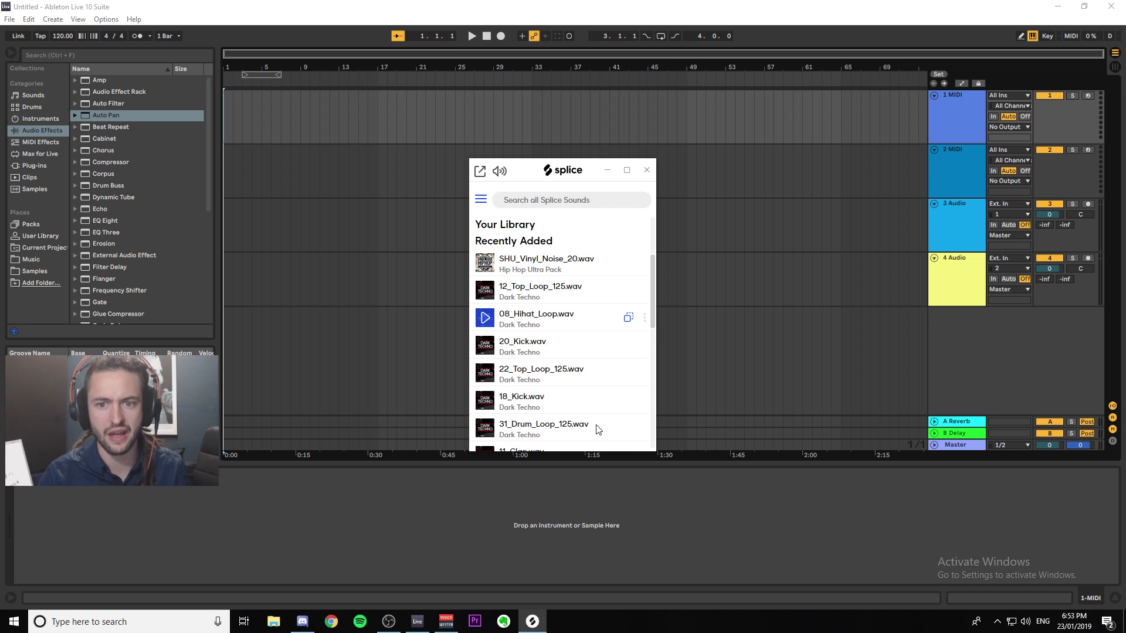
# Step: Delete the two empty MIDI tracks from the Live Set
pyautogui.click(916, 186)
pyautogui.keyDown('shift'); pyautogui.click(960, 121); pyautogui.keyUp('shift')
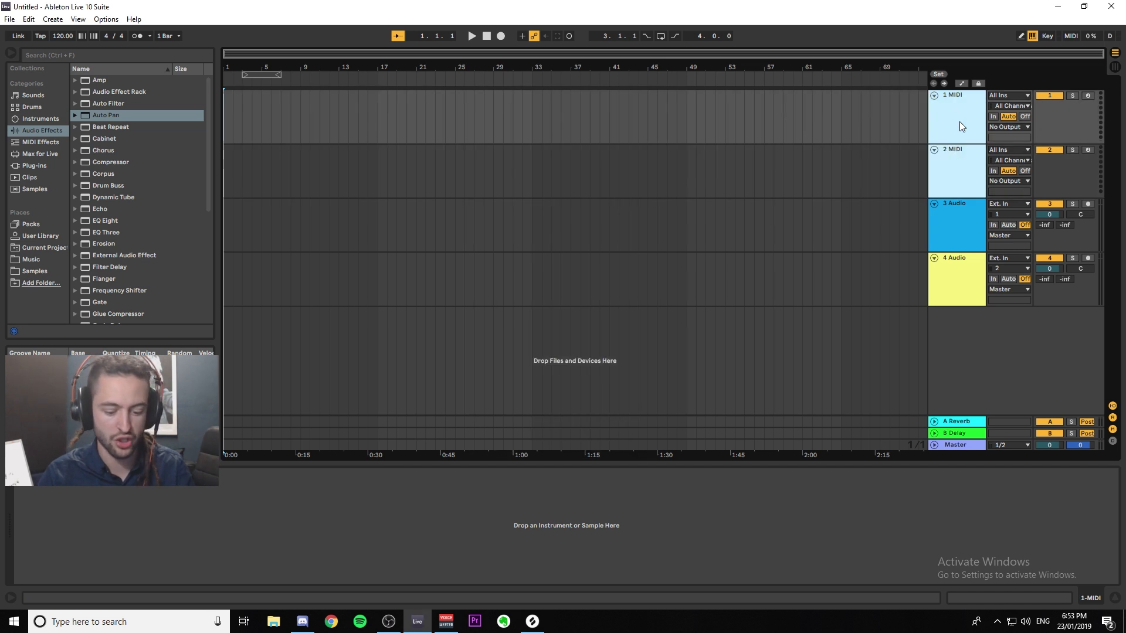
pyautogui.press('Delete')
# Step: Switch to Splice, audition 43_Drum_Loop_125.wav and 11_Clap.wav, and place 11_Clap.wav at bar 1 of the second audio track
pyautogui.click(532, 621)
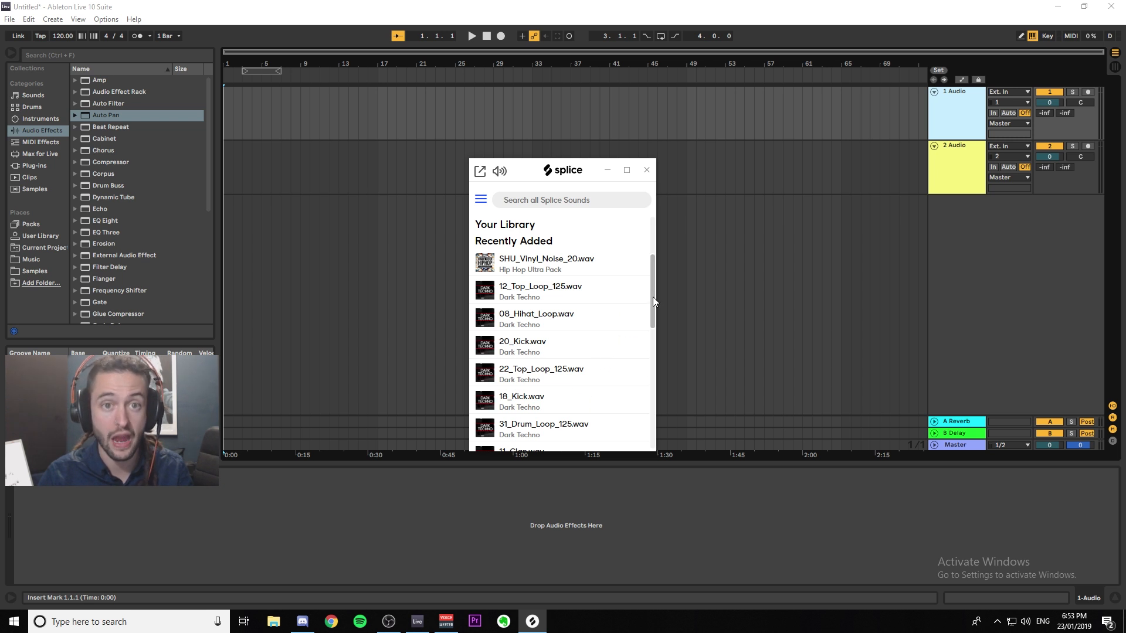
pyautogui.moveTo(652, 298); pyautogui.dragTo(652, 355)
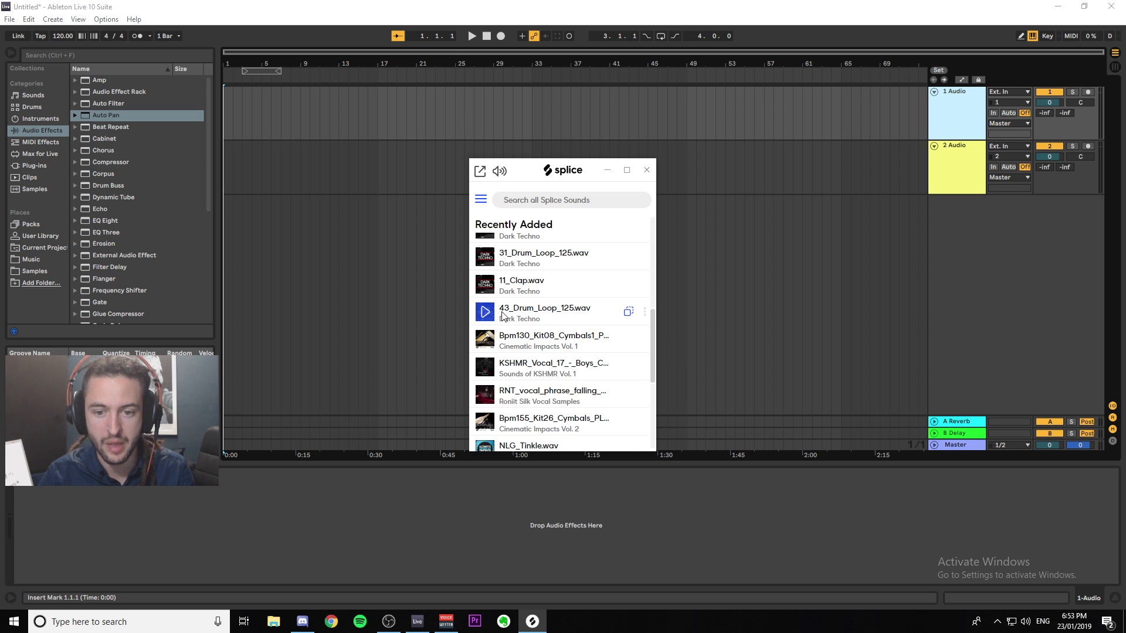
pyautogui.scroll(6, 558, 319)
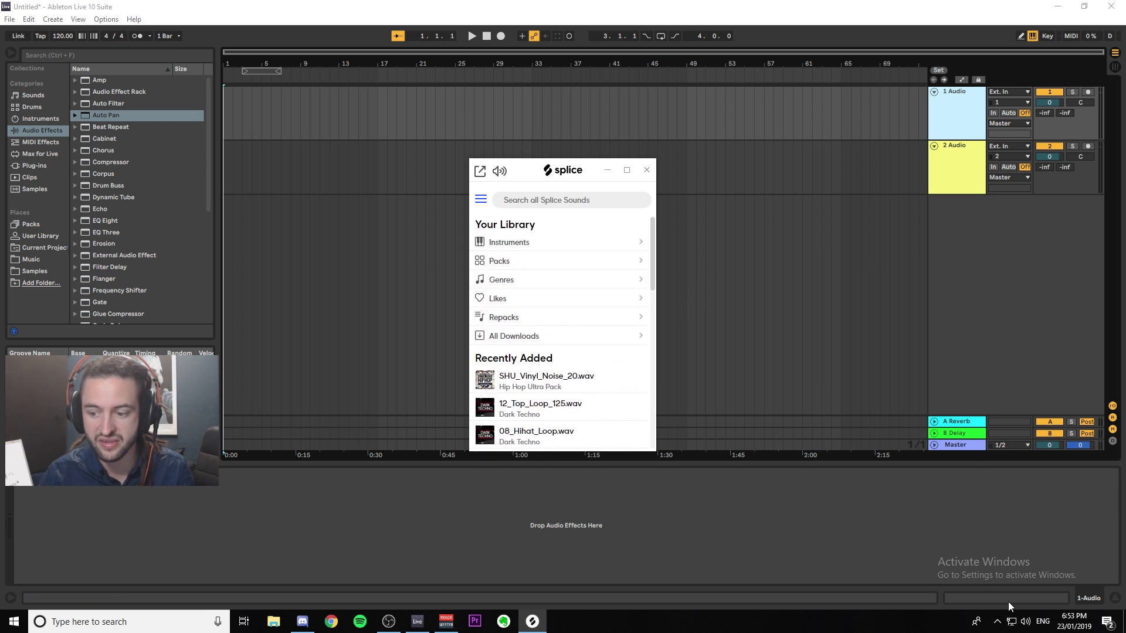
pyautogui.scroll(-1, 601, 381)
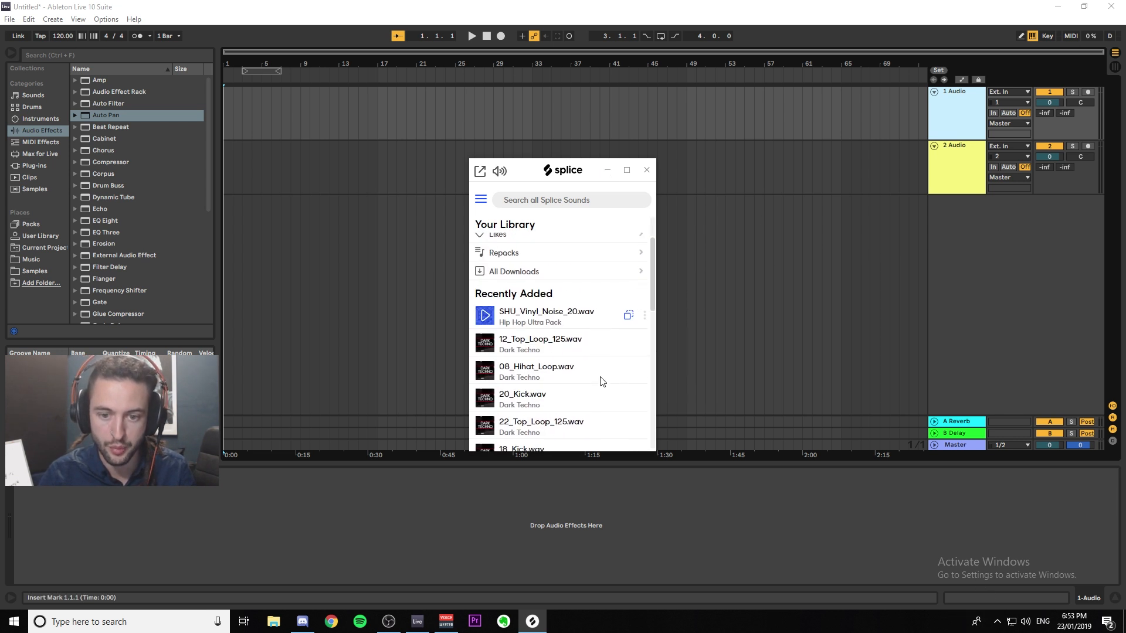
pyautogui.scroll(-1, 601, 381)
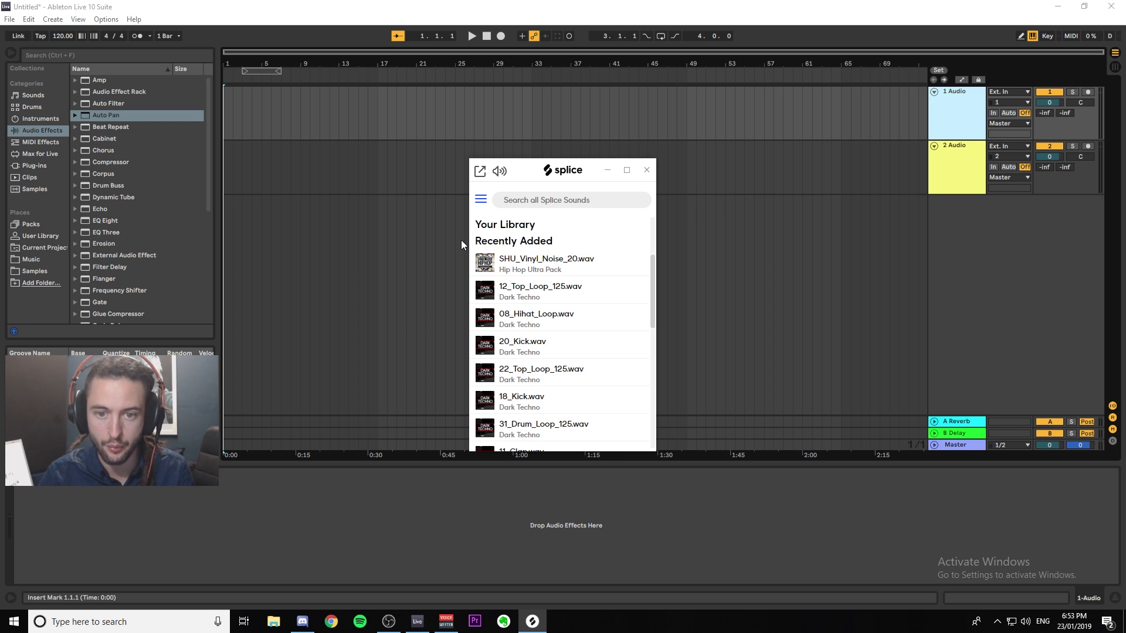
pyautogui.scroll(-3, 571, 363)
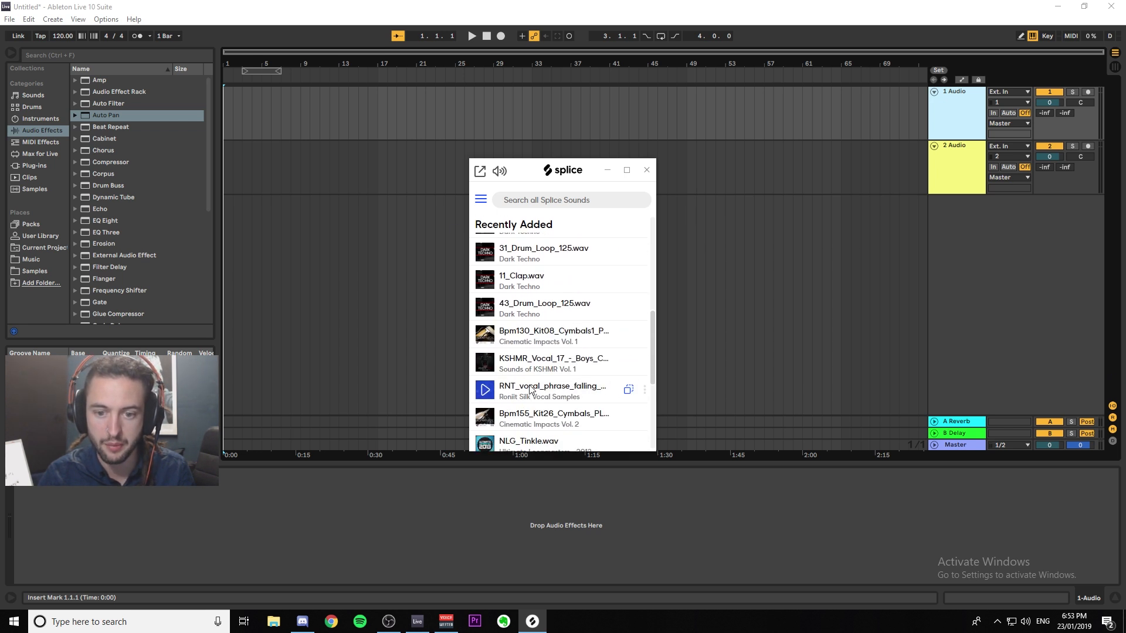
pyautogui.click(485, 315)
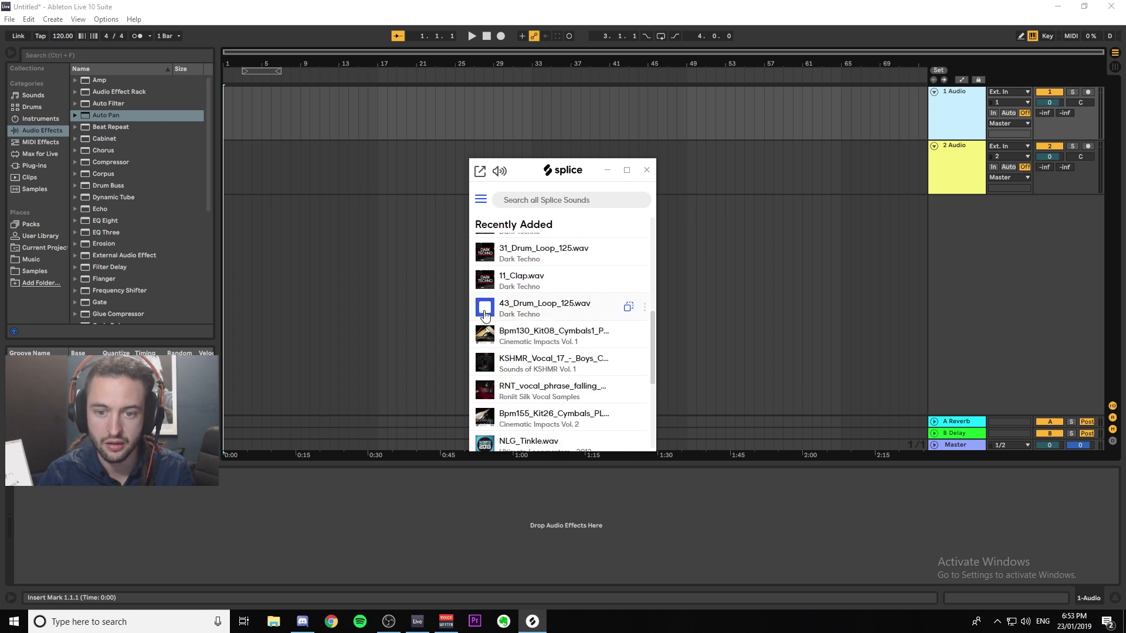
pyautogui.click(486, 280)
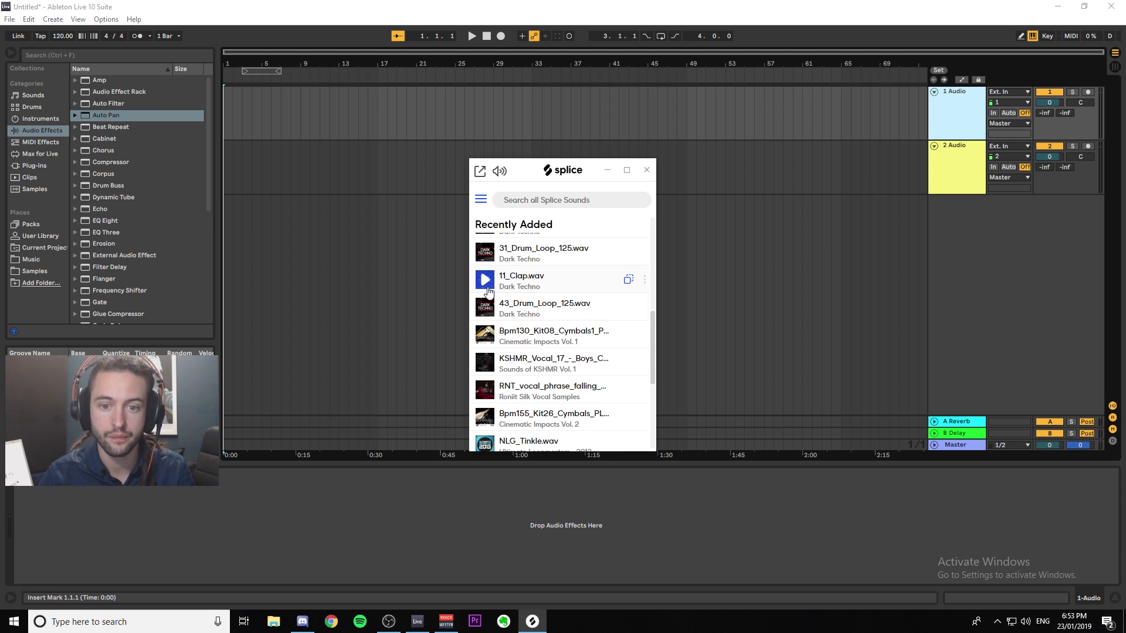
pyautogui.scroll(1, 488, 287)
pyautogui.moveTo(490, 332)
pyautogui.mouseDown()
pyautogui.moveTo(226, 169)
pyautogui.moveTo(495, 331)
pyautogui.moveTo(322, 167)
pyautogui.moveTo(362, 160)
pyautogui.moveTo(224, 166)
pyautogui.mouseUp()
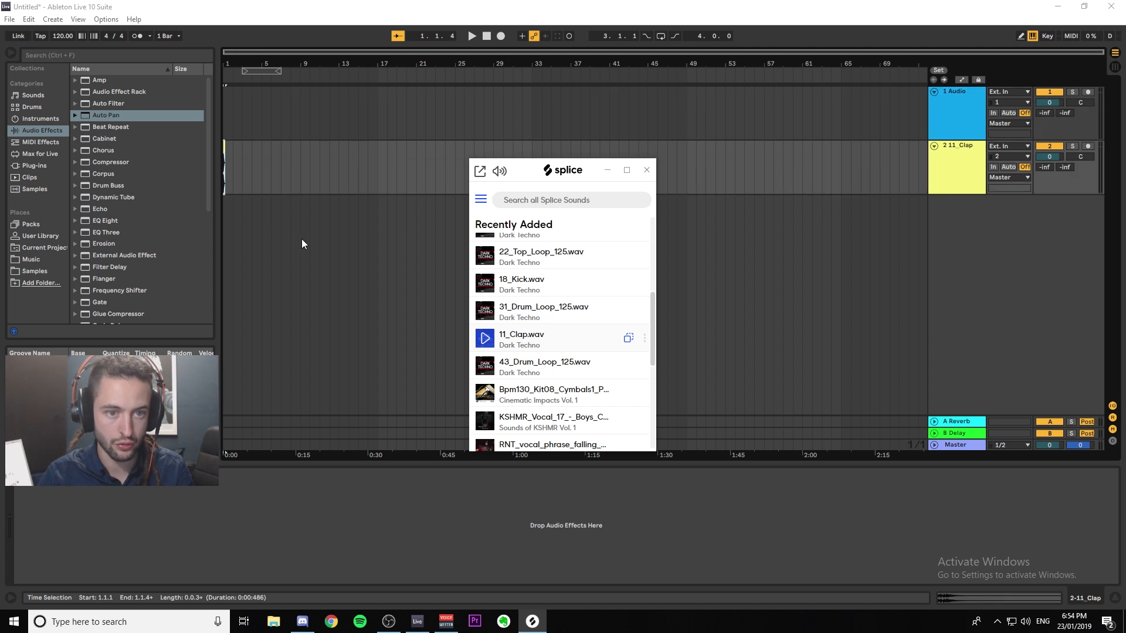
# Step: Audition 18_Kick.wav and 20_Kick.wav in Splice and place 20_Kick.wav at bar 2 of the clap track
pyautogui.click(487, 285)
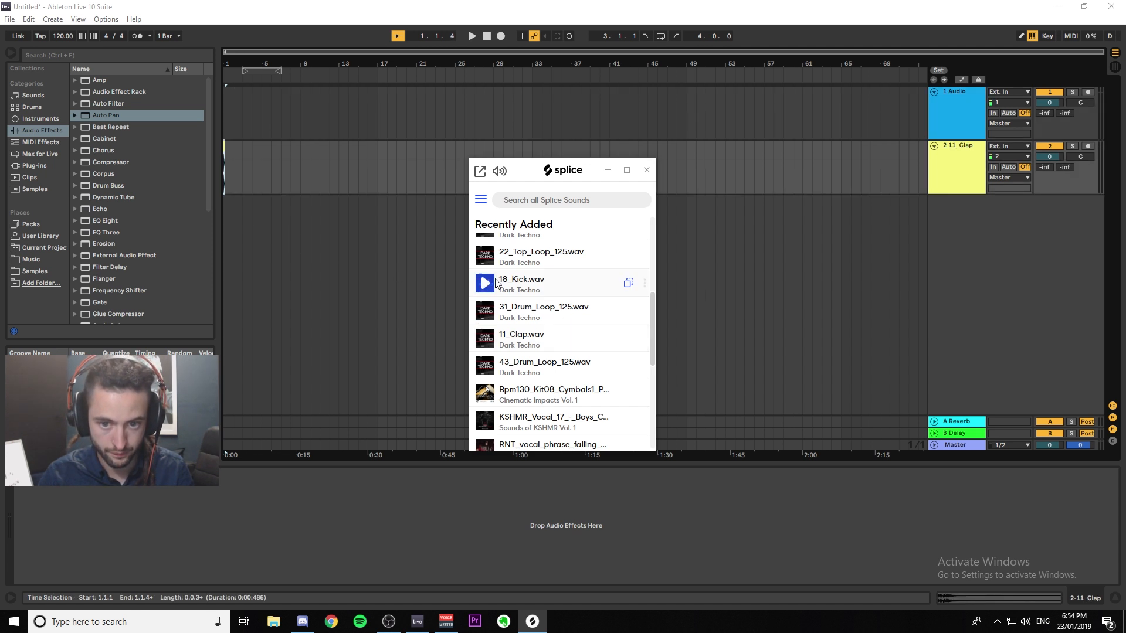
pyautogui.click(485, 286)
pyautogui.scroll(1, 484, 287)
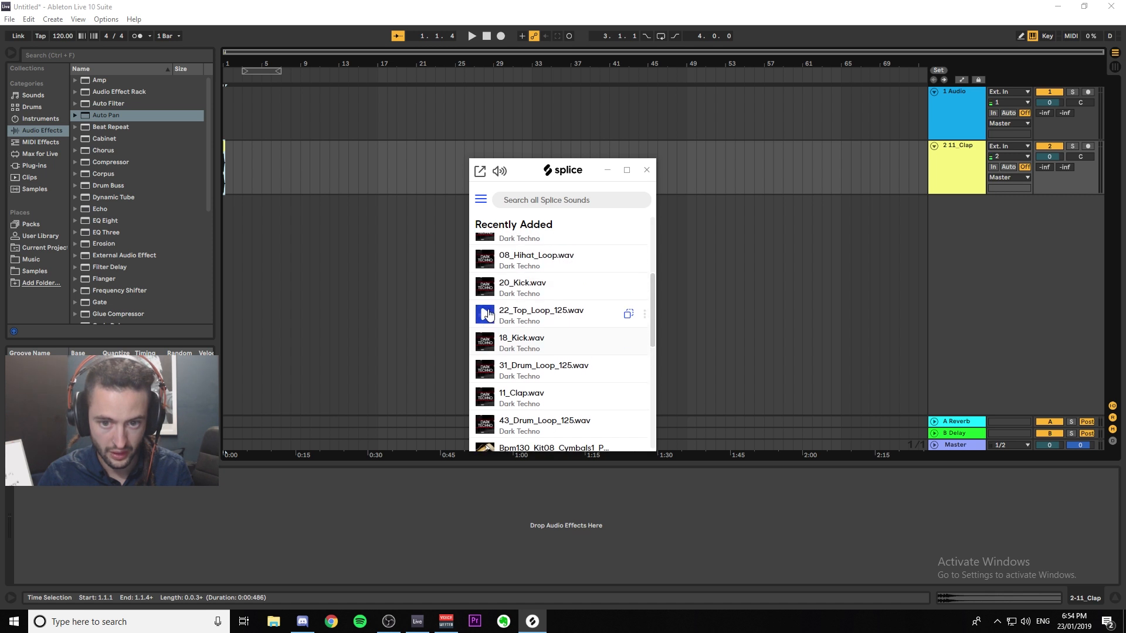
pyautogui.click(489, 287)
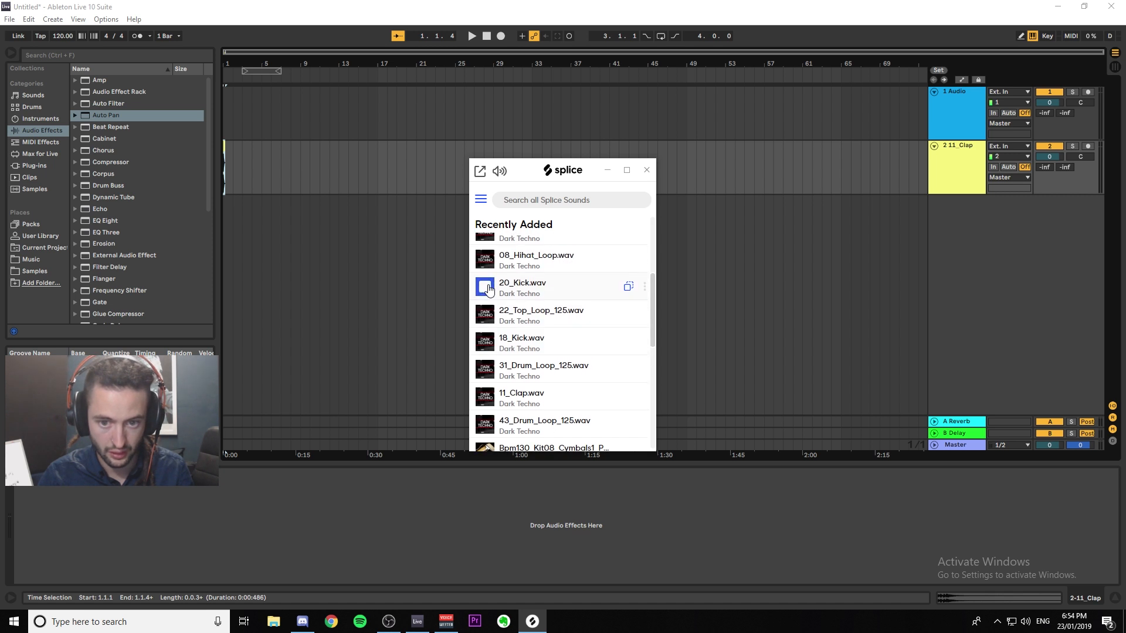
pyautogui.moveTo(489, 287)
pyautogui.mouseDown()
pyautogui.moveTo(422, 187)
pyautogui.moveTo(235, 174)
pyautogui.mouseUp()
# Step: Audition the hi-hat and top loops in Splice and place 22_Top_Loop_125.wav at bar 3 of the clap track
pyautogui.click(489, 260)
pyautogui.scroll(1, 504, 283)
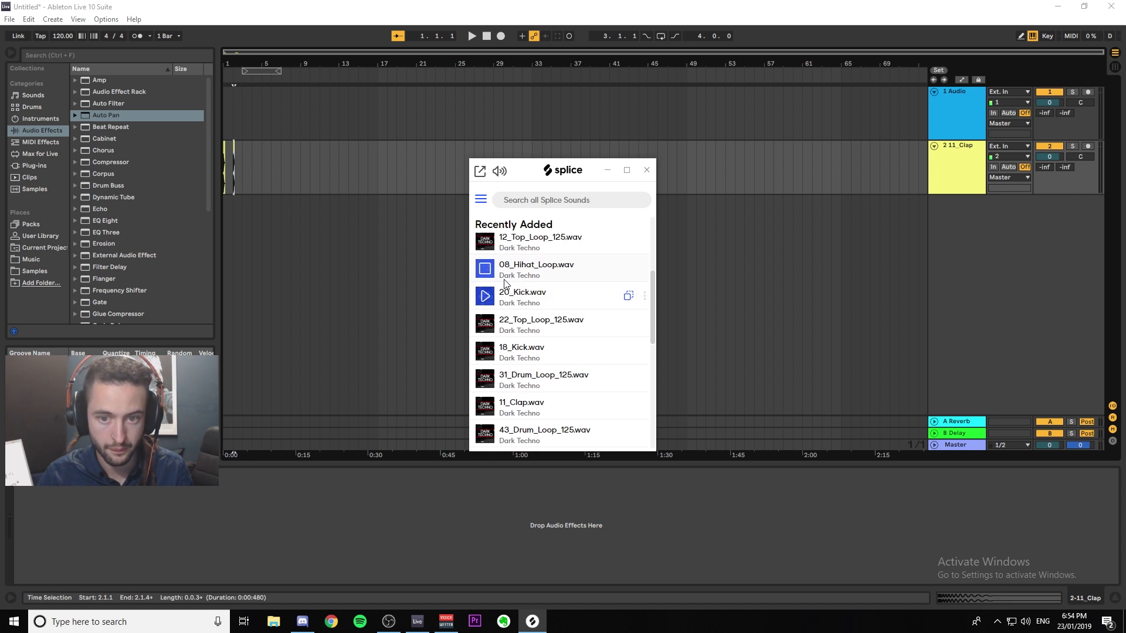
pyautogui.press('Up')
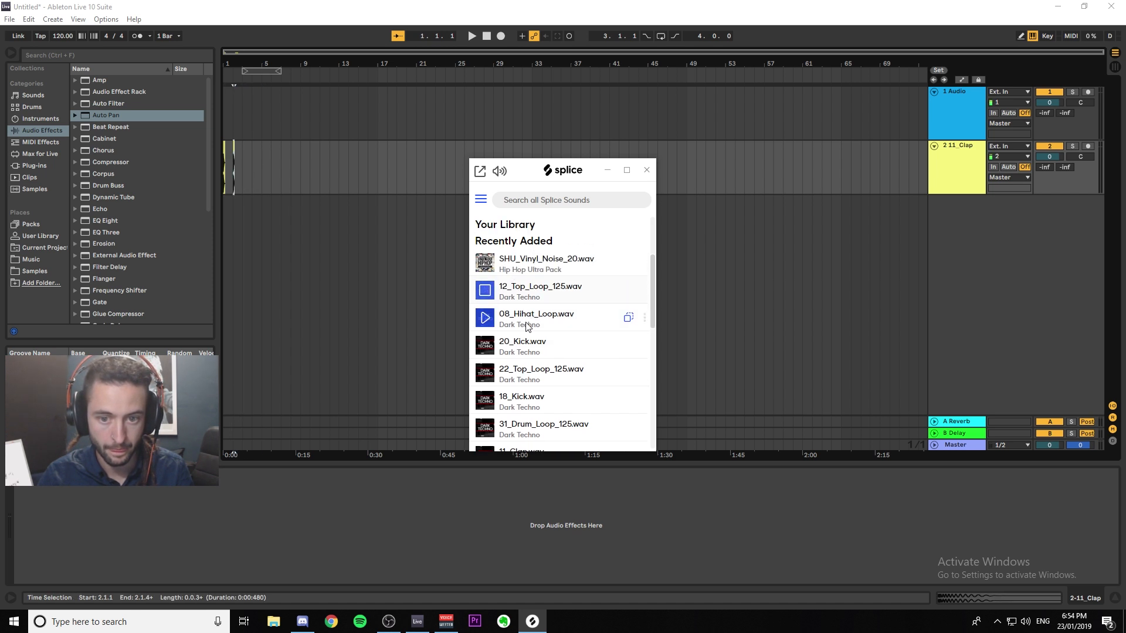
pyautogui.click(521, 375)
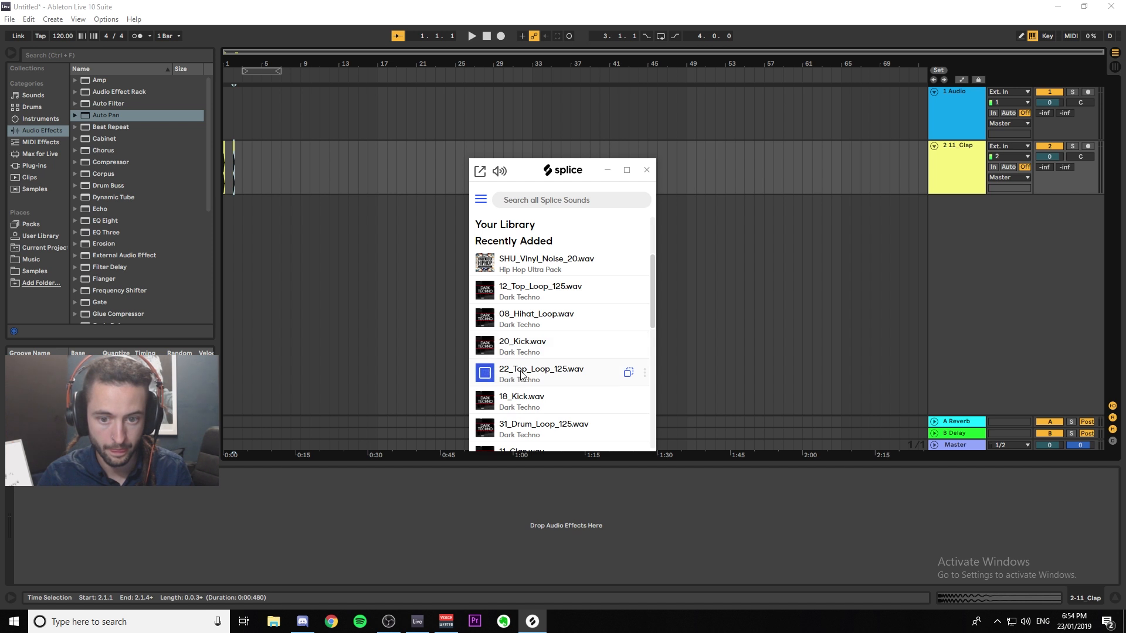
pyautogui.moveTo(521, 375); pyautogui.dragTo(258, 176)
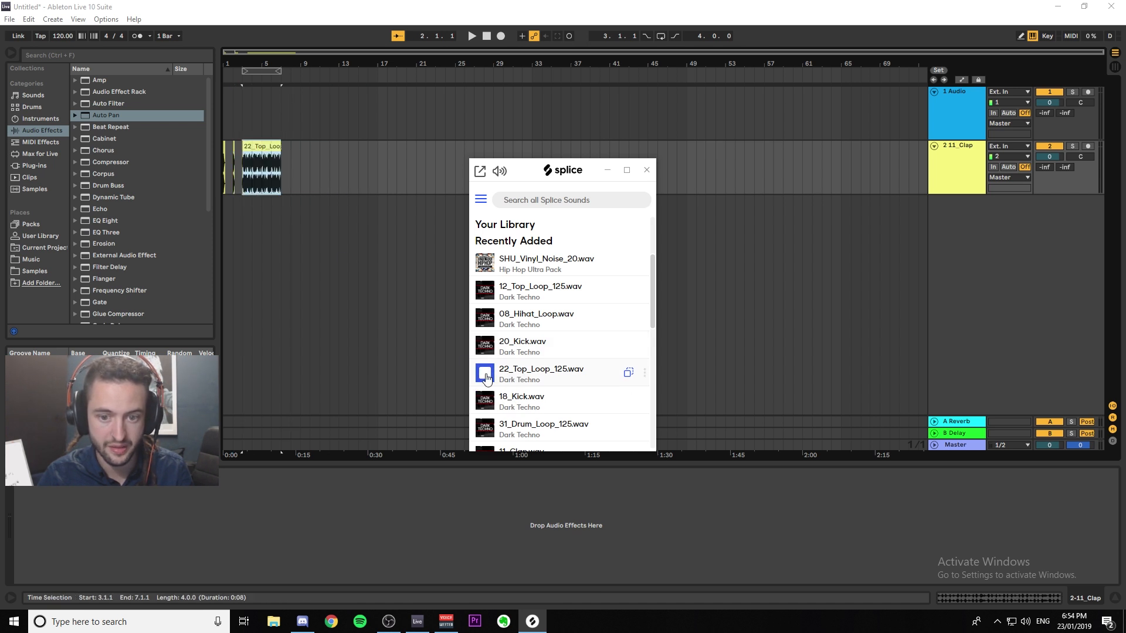
# Step: Audition further recently added loops in Splice and place SHU_Vinyl_Noise_20.wav at bar 11 on a new audio track
pyautogui.scroll(-1, 487, 428)
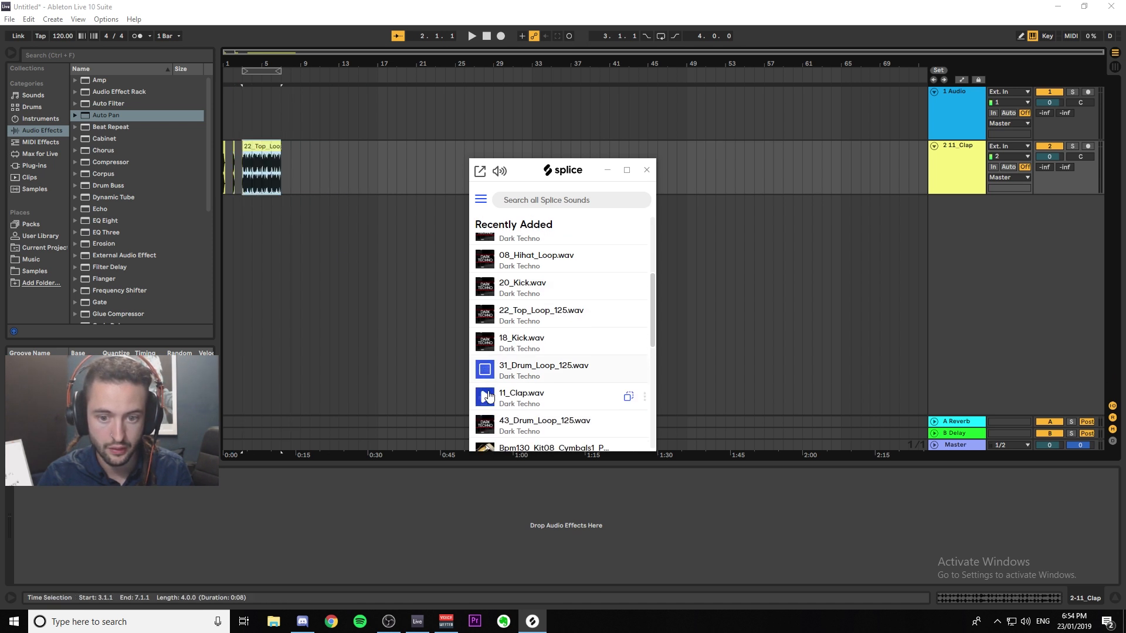
pyautogui.scroll(-2, 507, 408)
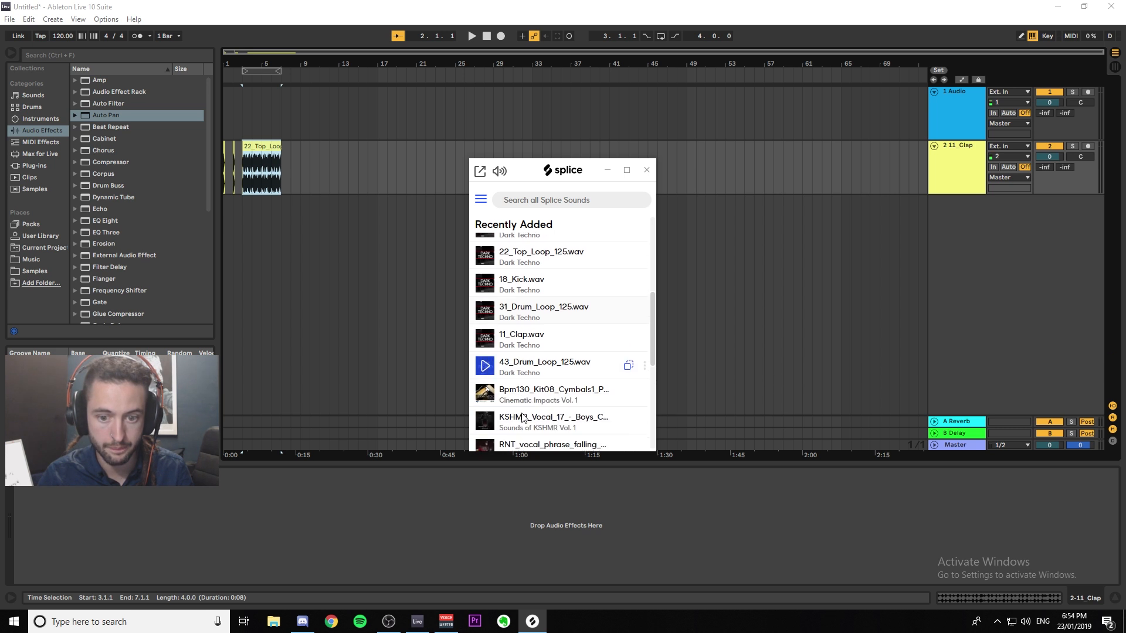
pyautogui.scroll(4, 487, 338)
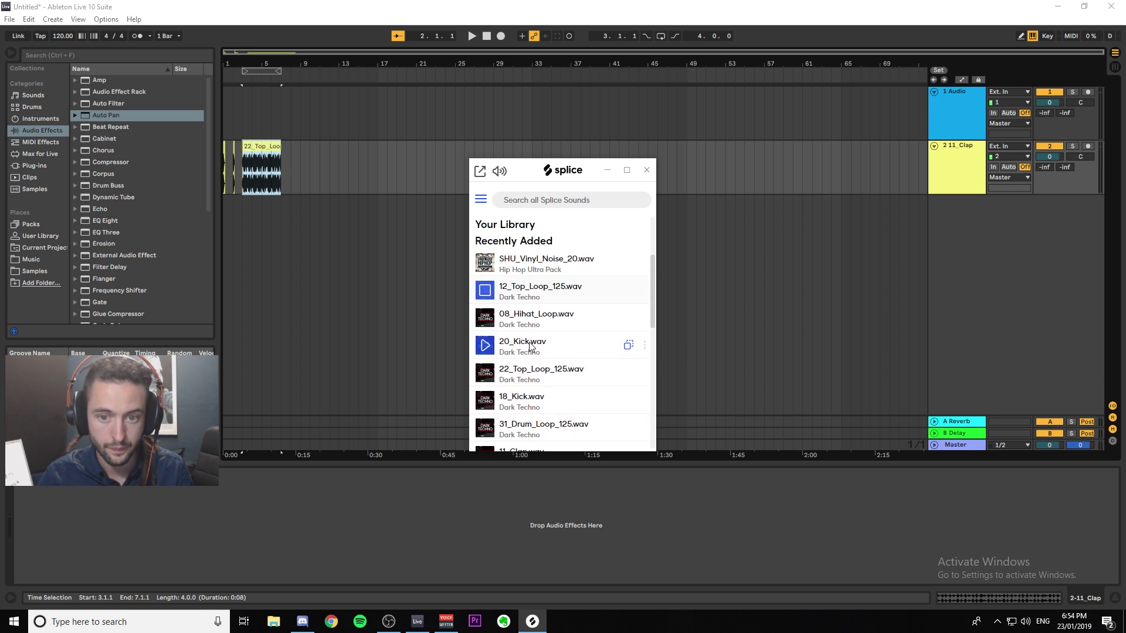
pyautogui.scroll(2, 487, 346)
pyautogui.moveTo(527, 326); pyautogui.dragTo(320, 238)
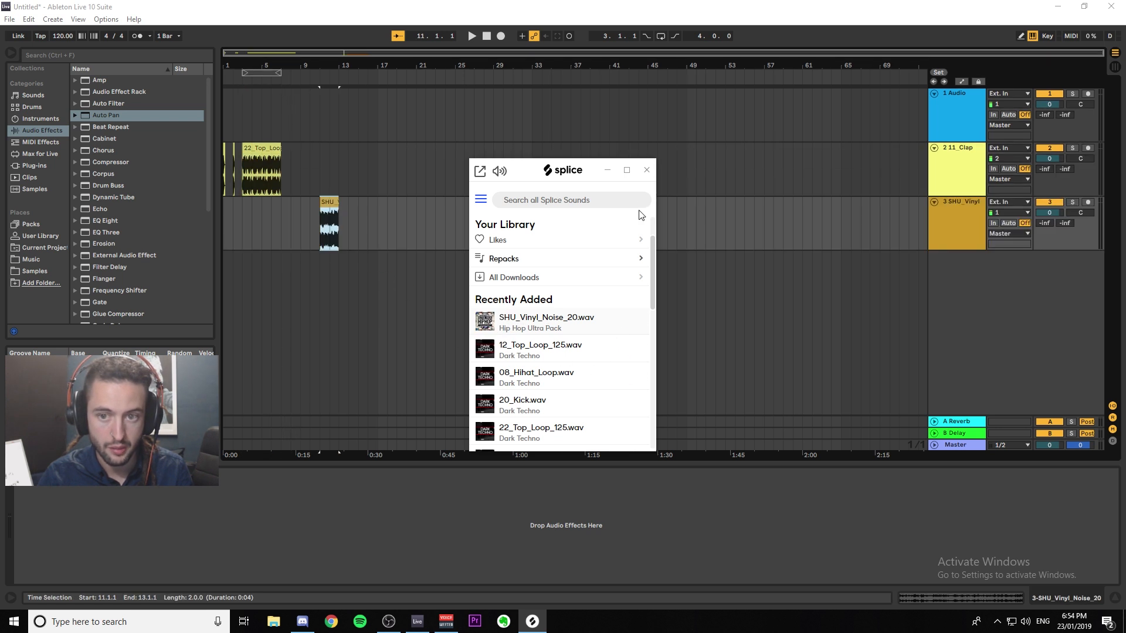
# Step: Minimize Splice, return Ableton Live to full screen and move the vinyl noise clip to bar 8 of the clap track
pyautogui.click(607, 170)
pyautogui.click(364, 280)
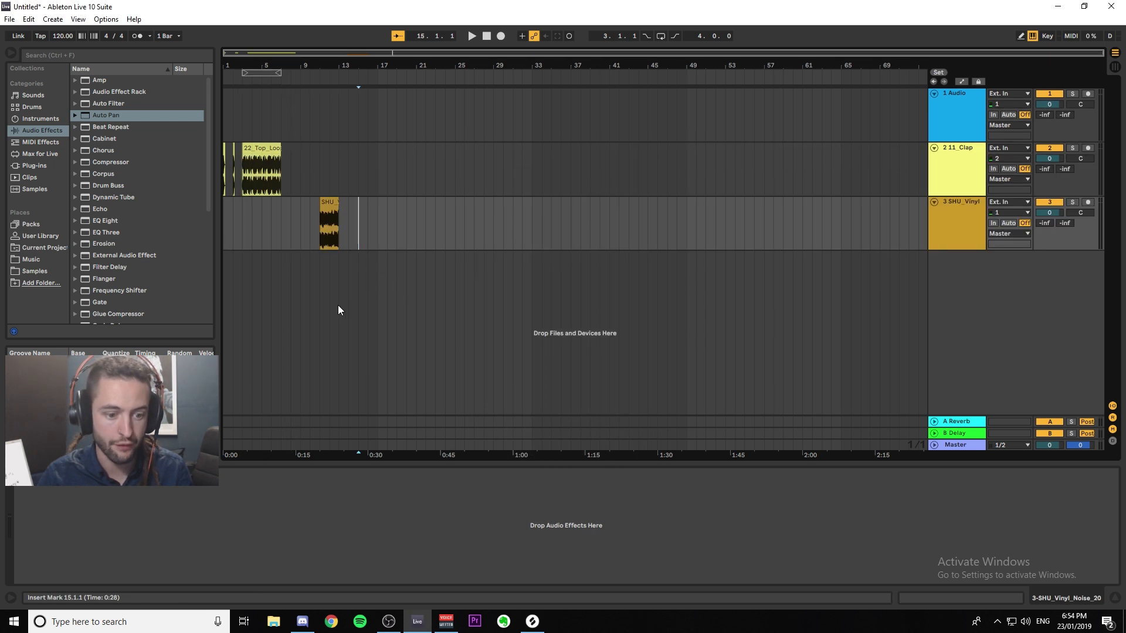
pyautogui.click(531, 622)
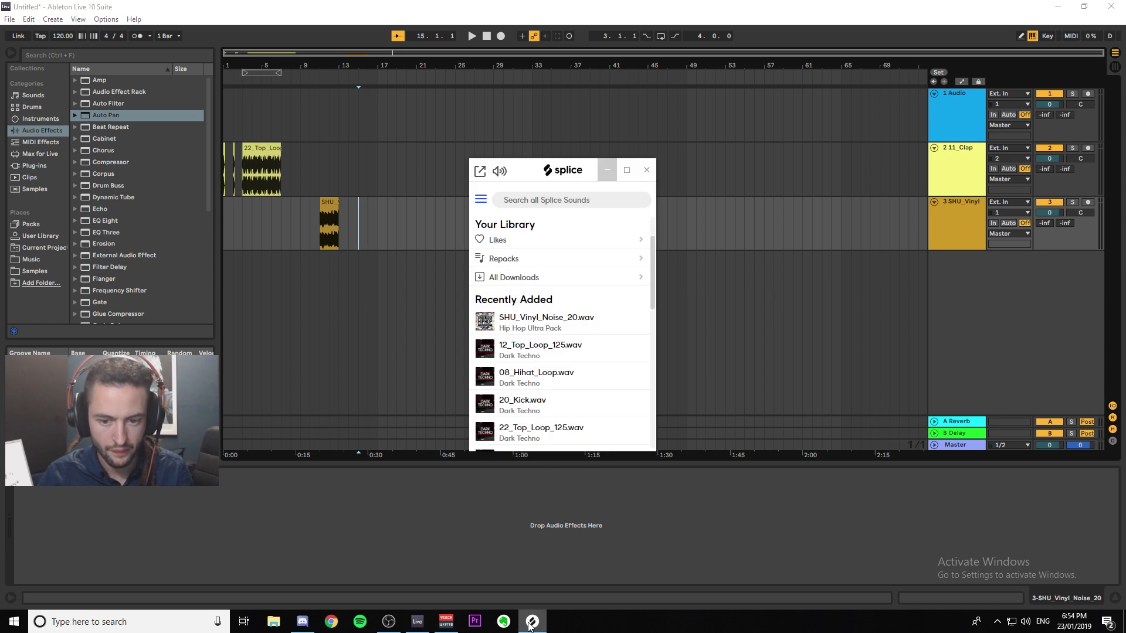
pyautogui.click(531, 622)
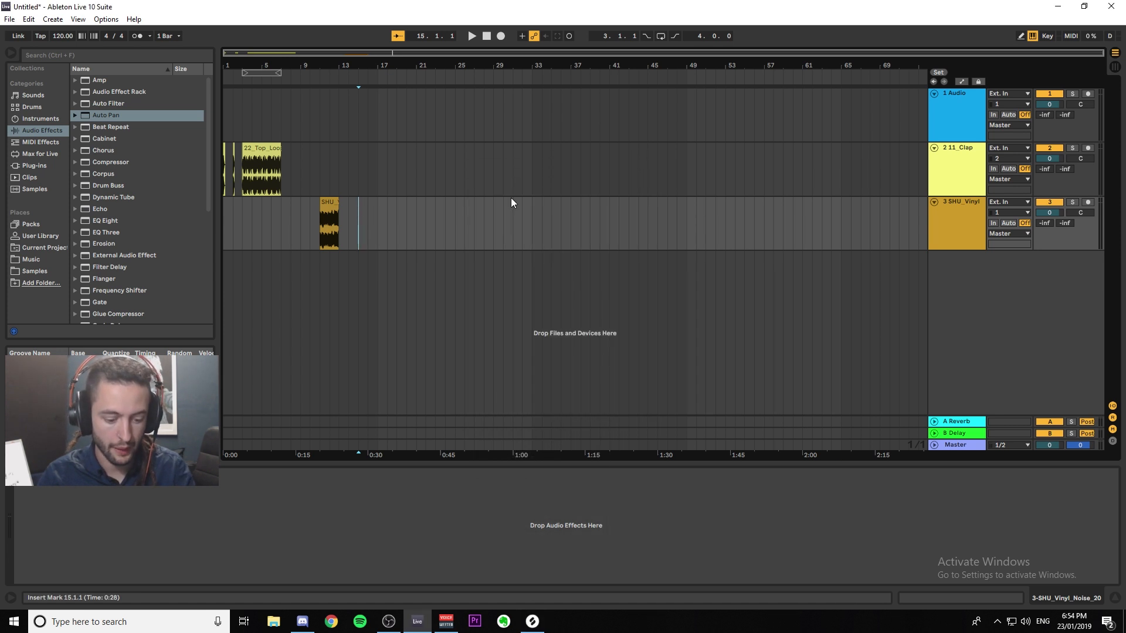
pyautogui.press('F11')
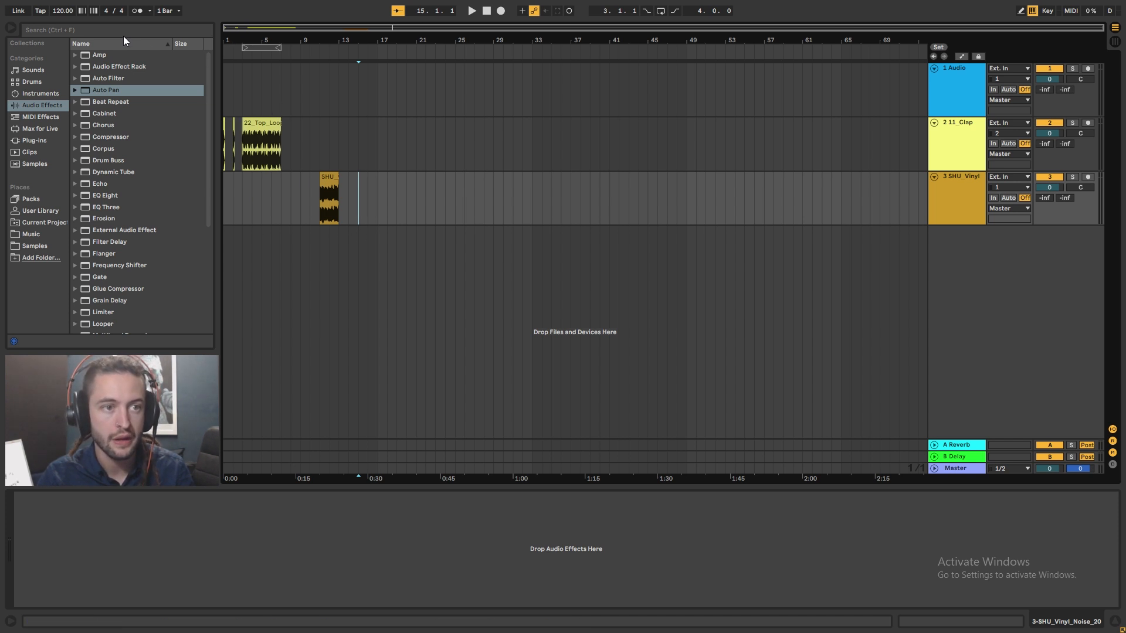
pyautogui.moveTo(330, 190); pyautogui.dragTo(300, 136)
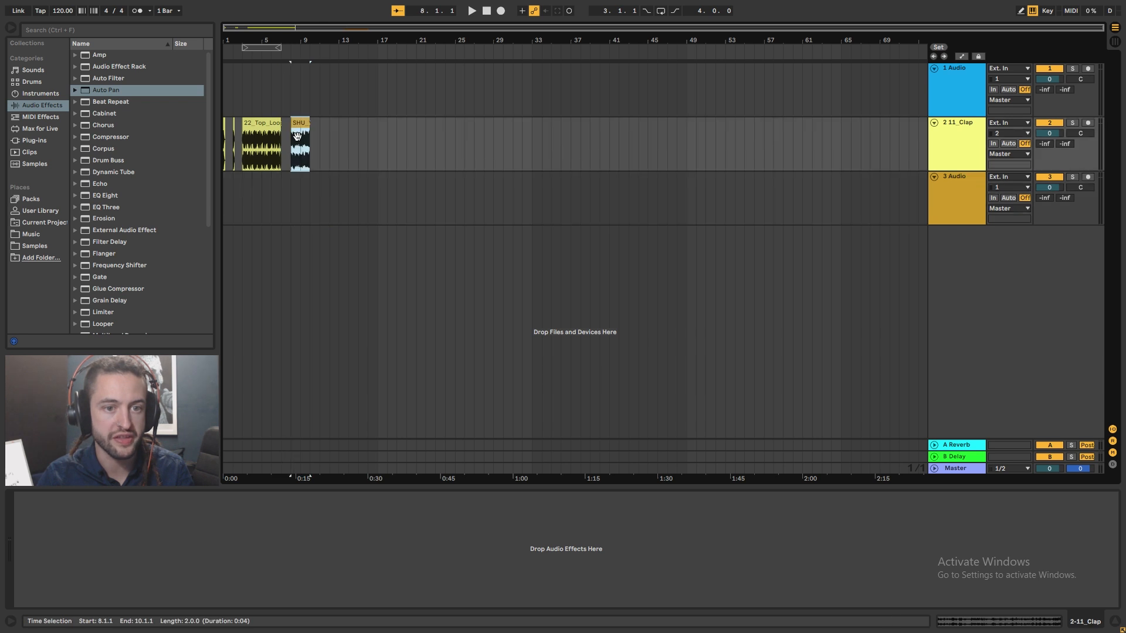
# Step: Set the project tempo to 125 BPM
pyautogui.click(61, 11)
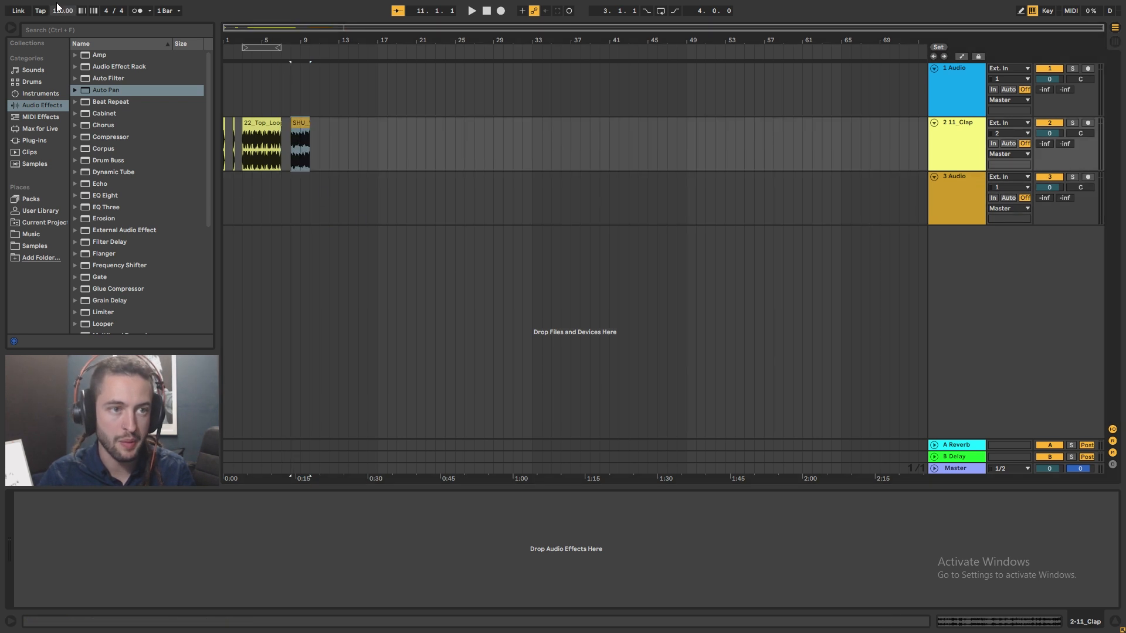
pyautogui.moveTo(348, 156); pyautogui.dragTo(203, 131)
pyautogui.click(387, 145)
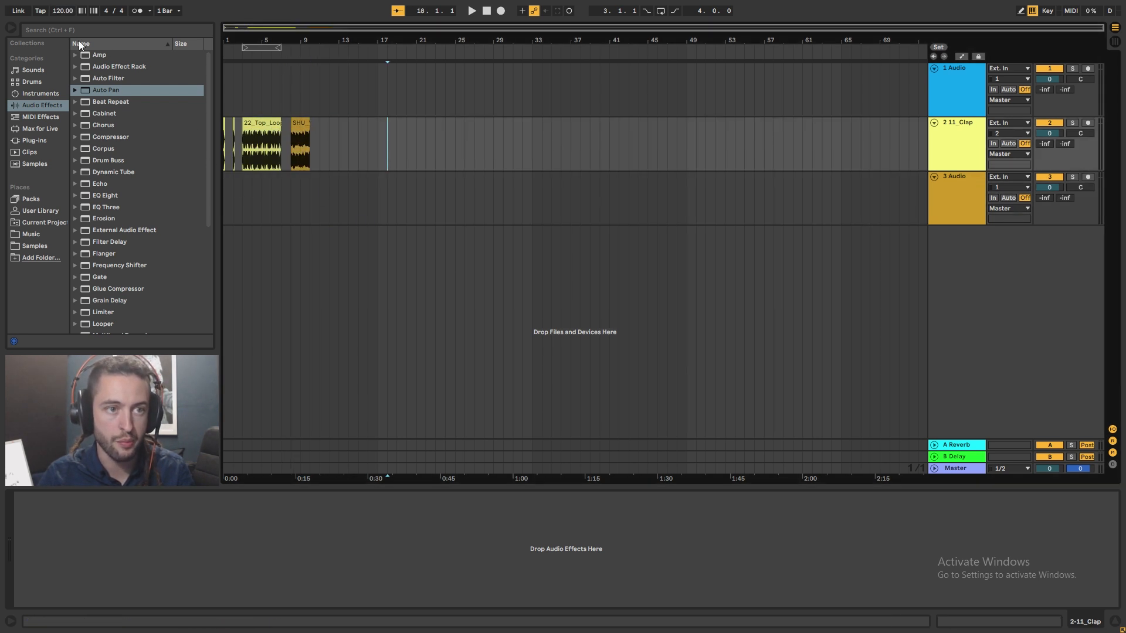
pyautogui.click(66, 11)
pyautogui.write('125')
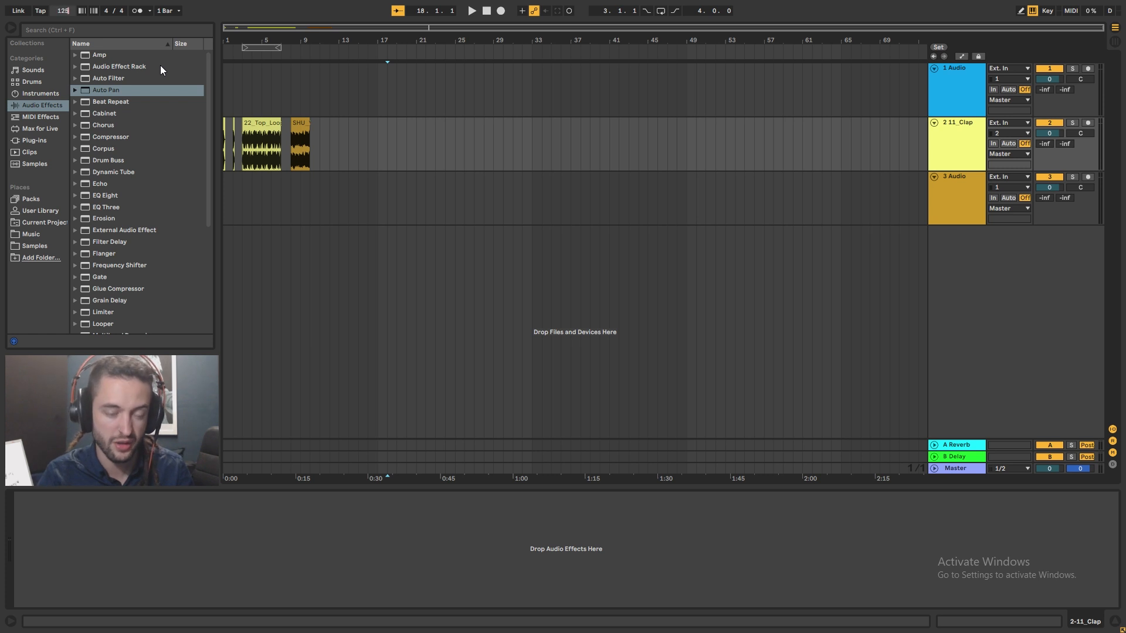
pyautogui.press('Return')
# Step: Rename the first audio track KICK and move the 20_Kick clip to the start of bar 1 on it
pyautogui.moveTo(232, 43); pyautogui.dragTo(231, 130)
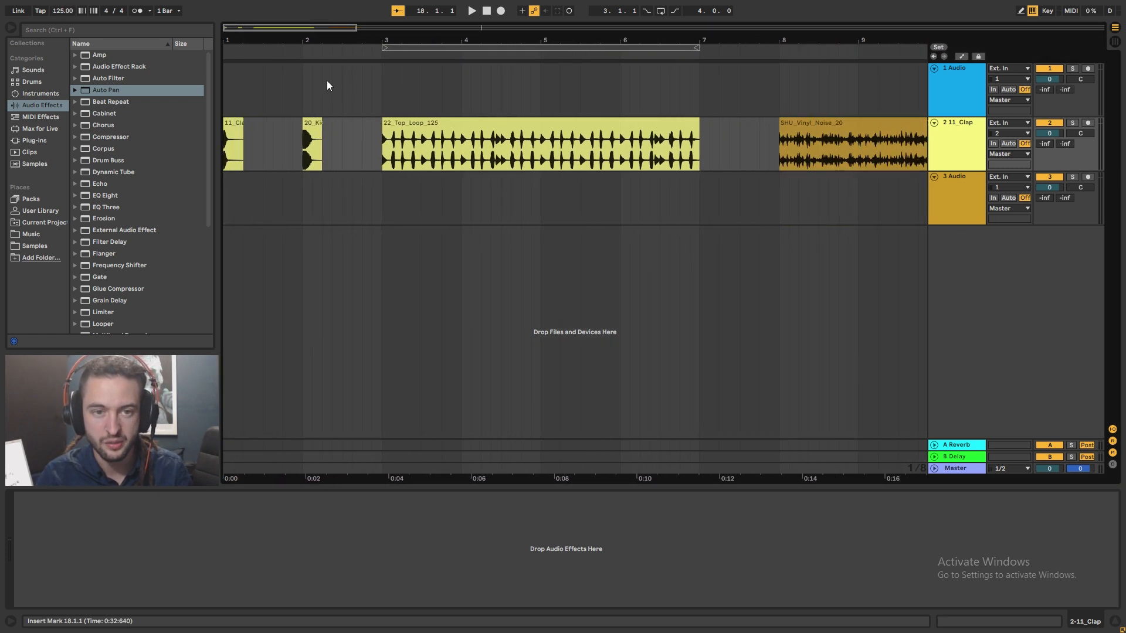
pyautogui.moveTo(376, 43); pyautogui.dragTo(375, 30)
pyautogui.click(966, 92)
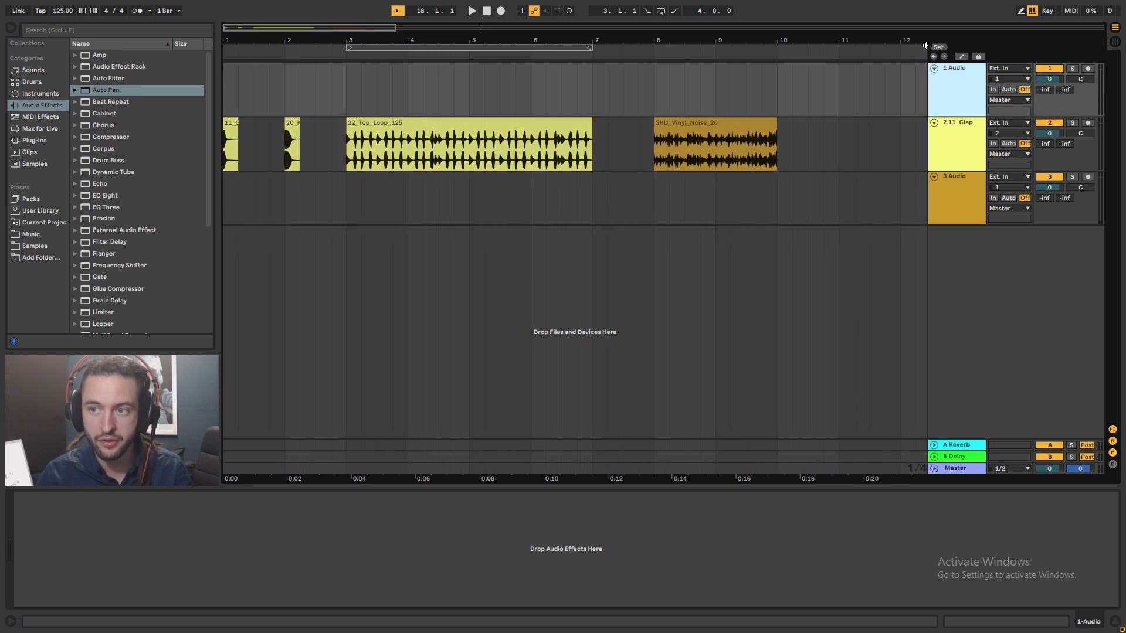
pyautogui.hotkey('ctrl', 'r')
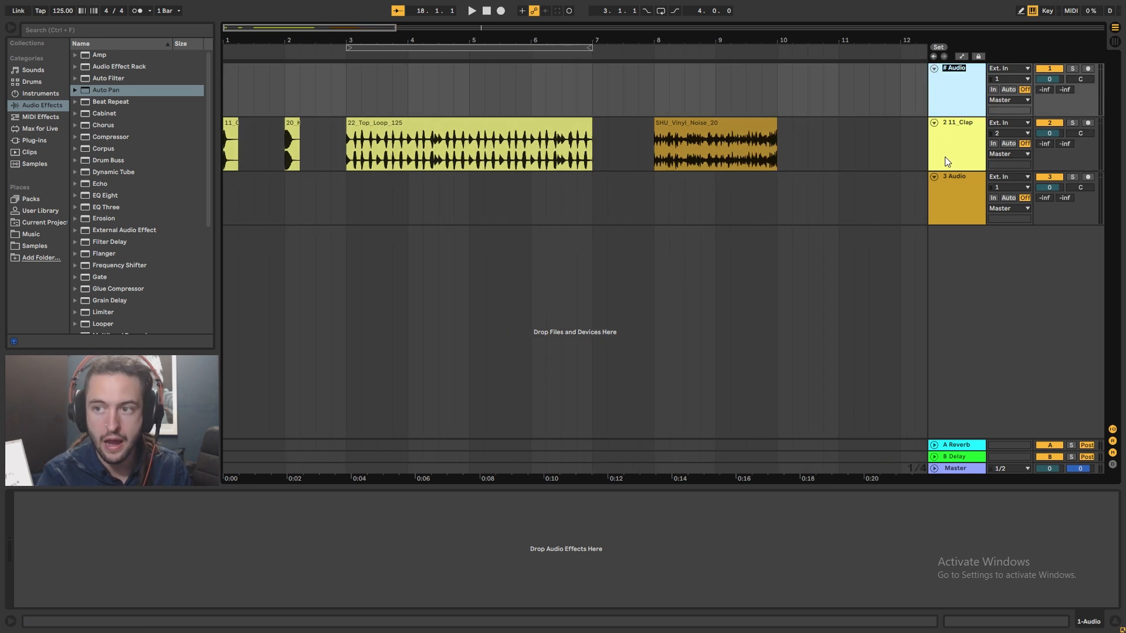
pyautogui.write('KICK')
pyautogui.press('Return')
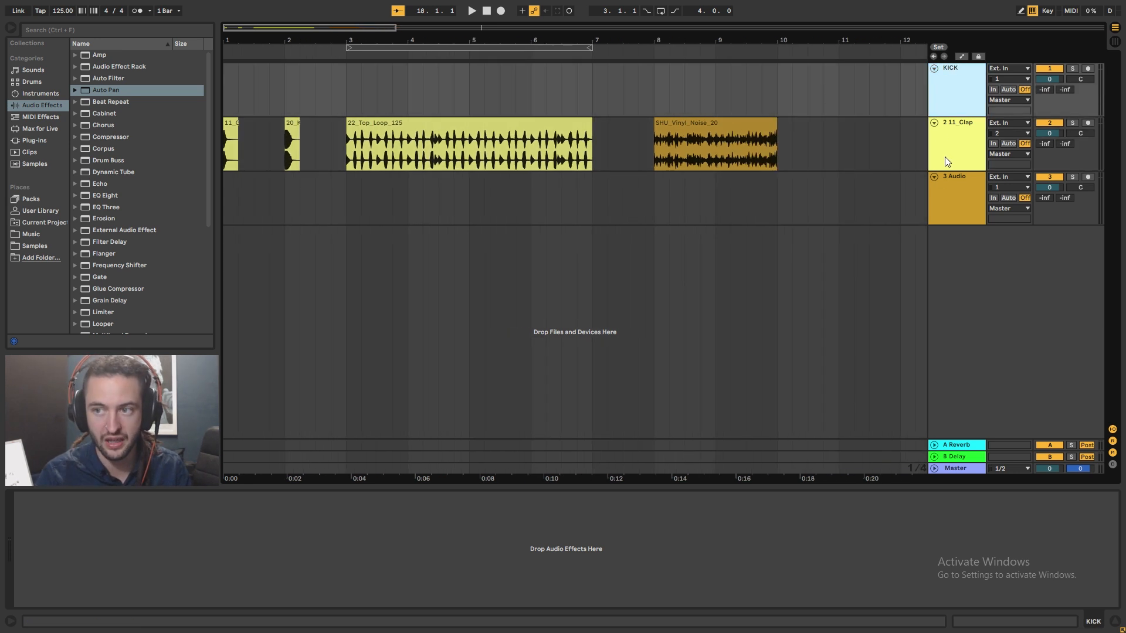
pyautogui.click(290, 125)
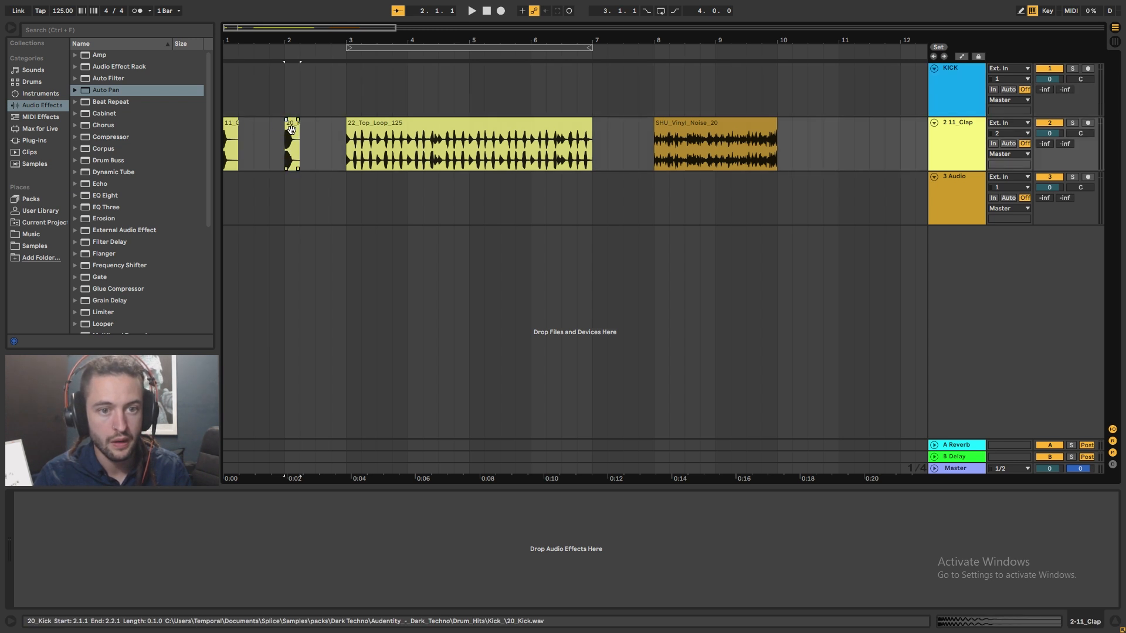
pyautogui.moveTo(291, 129); pyautogui.dragTo(234, 89)
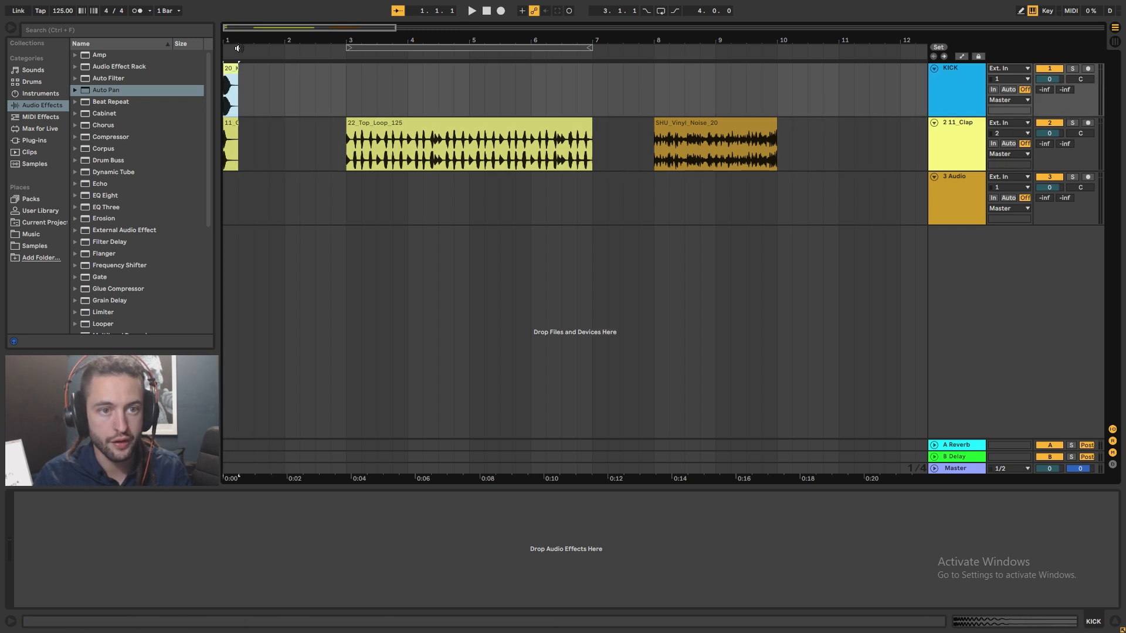
# Step: Set the arrangement to a fixed 1/4 grid
pyautogui.moveTo(235, 42); pyautogui.dragTo(274, 69)
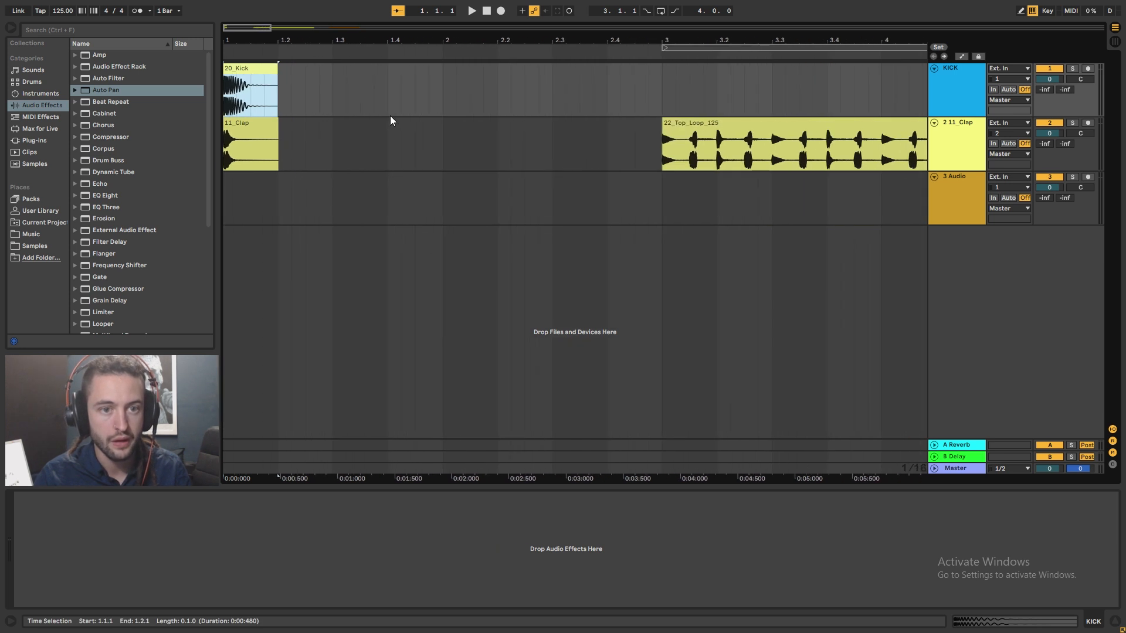
pyautogui.click(349, 124)
pyautogui.rightClick(348, 102)
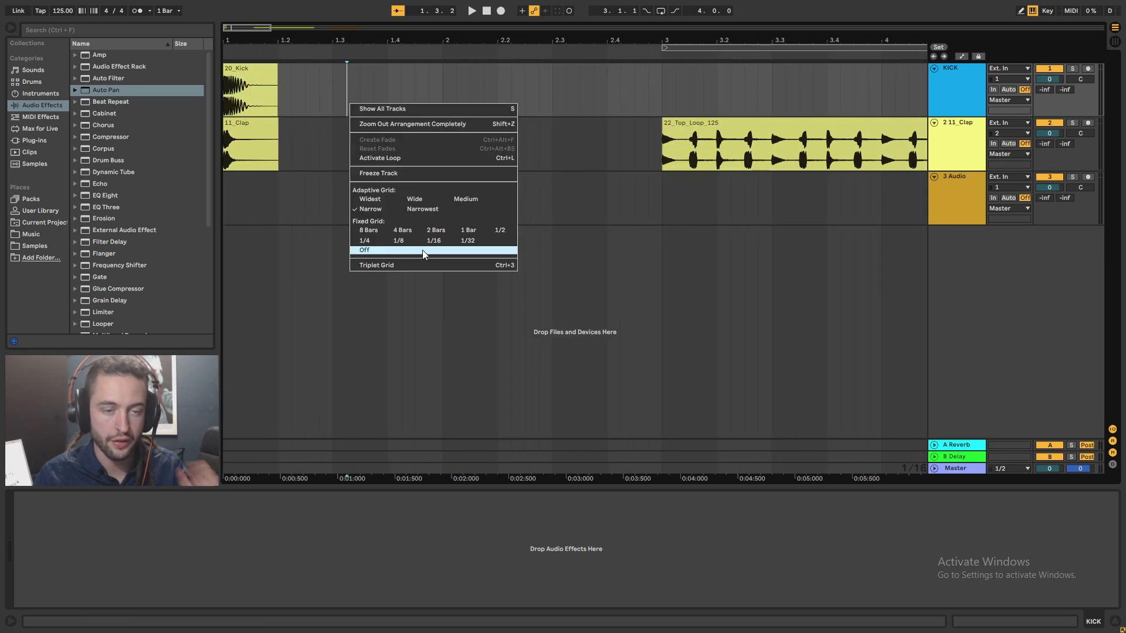
pyautogui.click(366, 241)
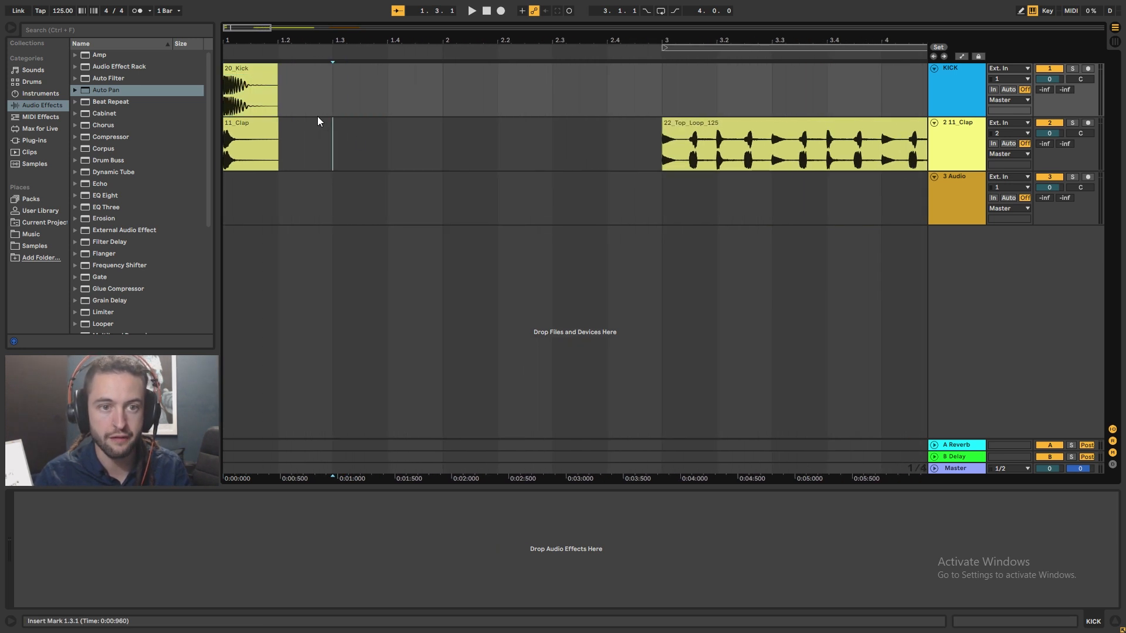
pyautogui.moveTo(325, 100); pyautogui.dragTo(670, 101)
pyautogui.click(419, 113)
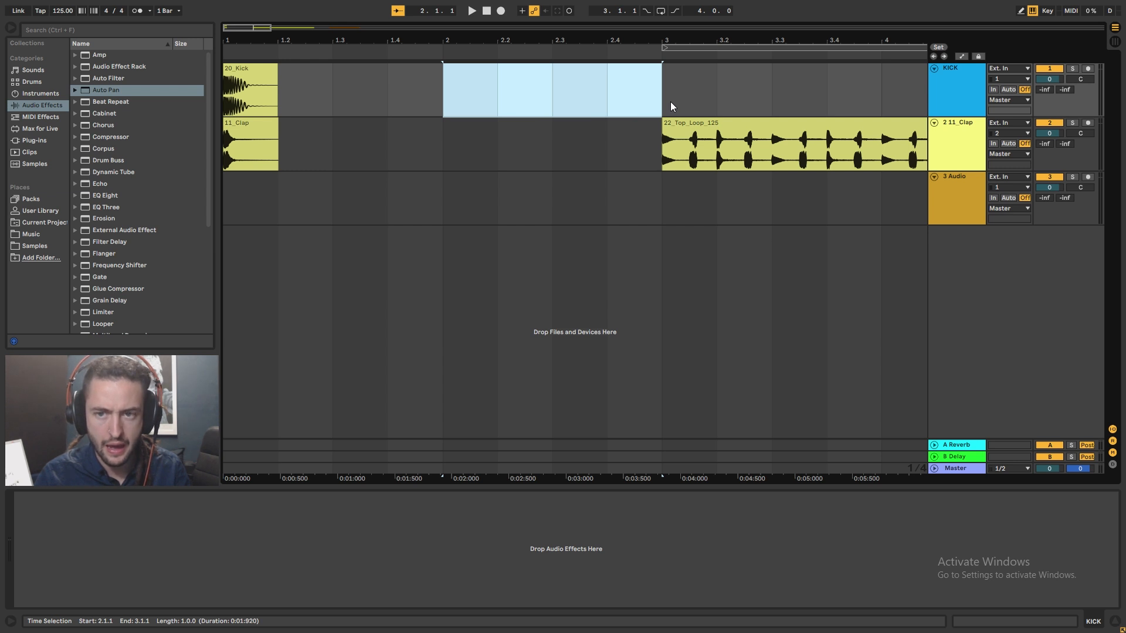
pyautogui.moveTo(667, 96); pyautogui.dragTo(441, 92)
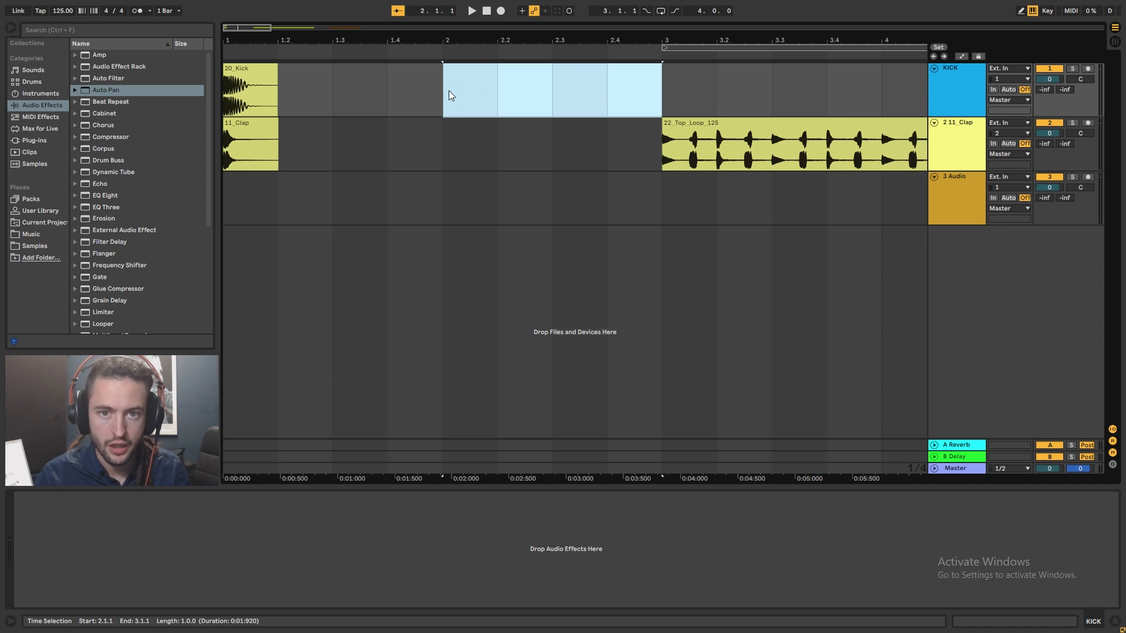
pyautogui.moveTo(440, 100); pyautogui.dragTo(652, 103)
pyautogui.click(622, 103)
pyautogui.click(436, 93)
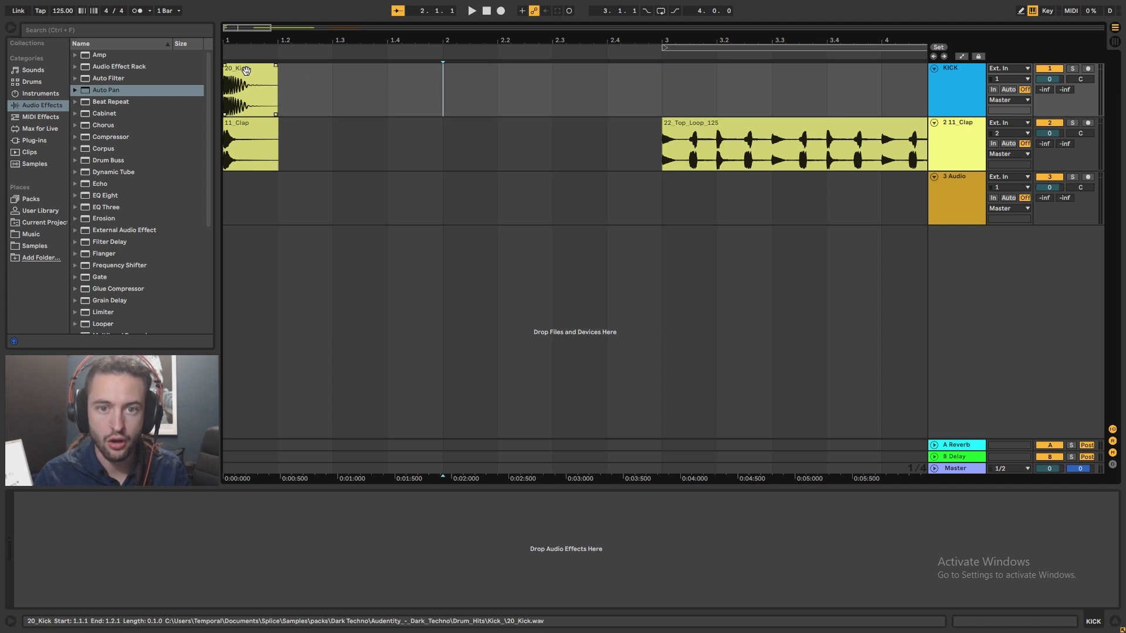
# Step: Move the 20_Kick clip to bar 2 of the KICK track and duplicate it three times to fill the bar's four beats
pyautogui.moveTo(243, 69); pyautogui.dragTo(467, 98)
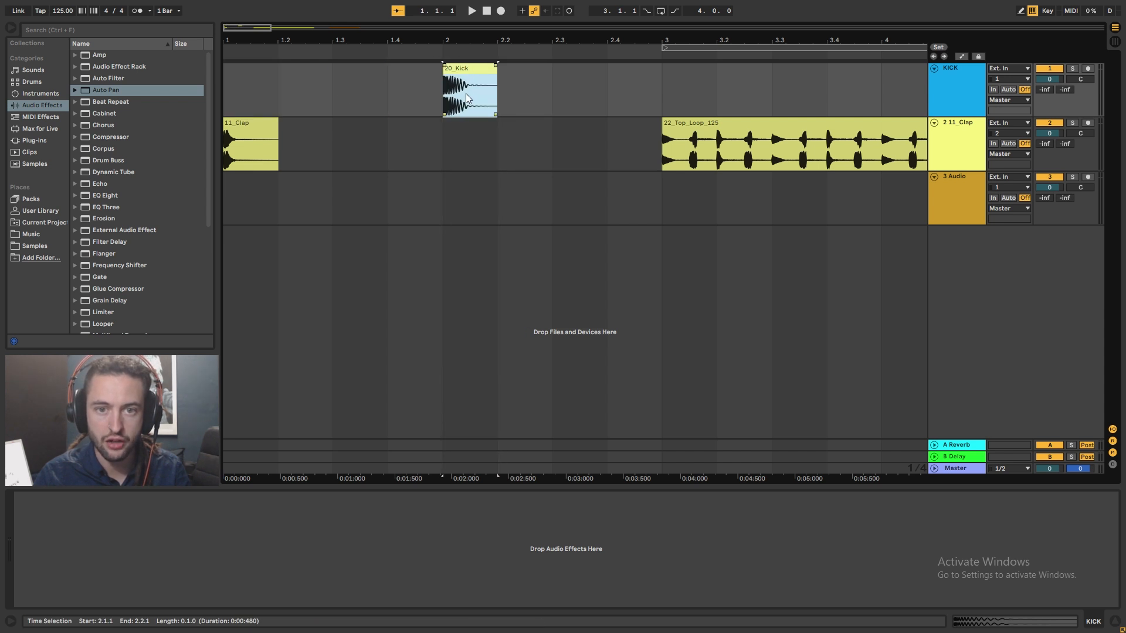
pyautogui.hotkey('ctrl', 'd')
pyautogui.hotkey('ctrl', 'd')
pyautogui.hotkey('ctrl', 'd')
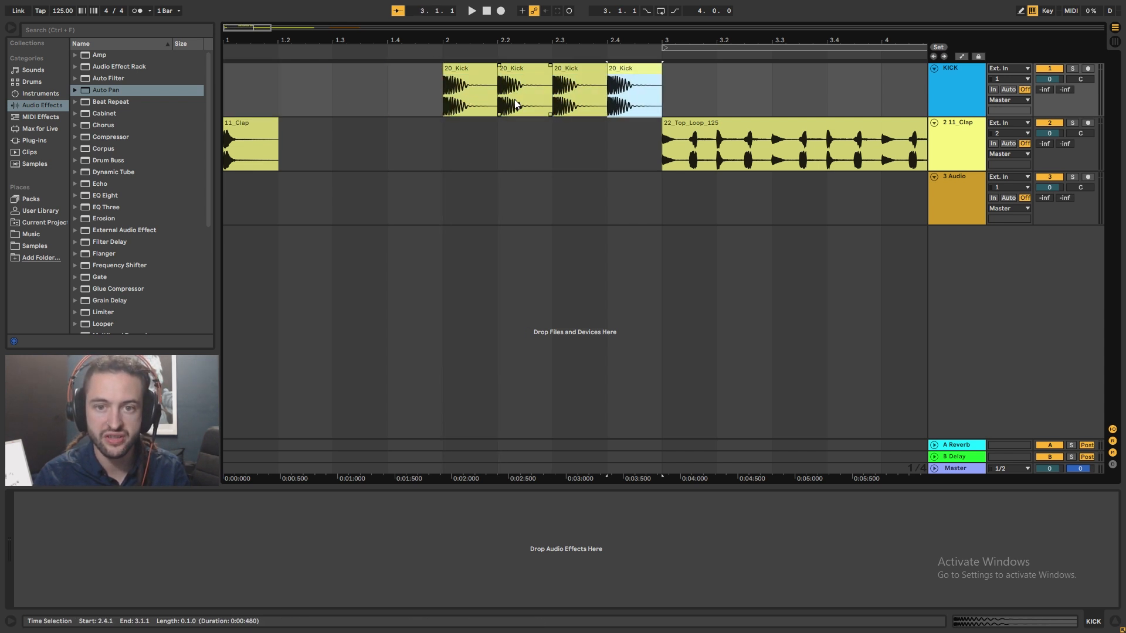
pyautogui.click(465, 75)
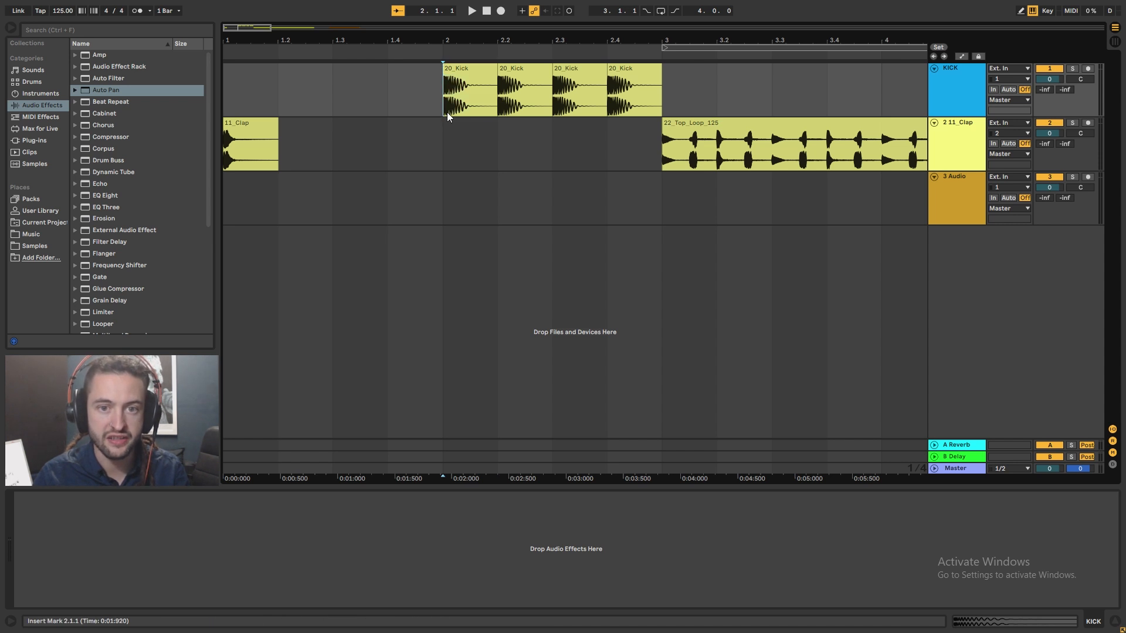
pyautogui.moveTo(447, 111); pyautogui.dragTo(512, 110)
pyautogui.press('Right')
pyautogui.press('Right')
pyautogui.press('Right')
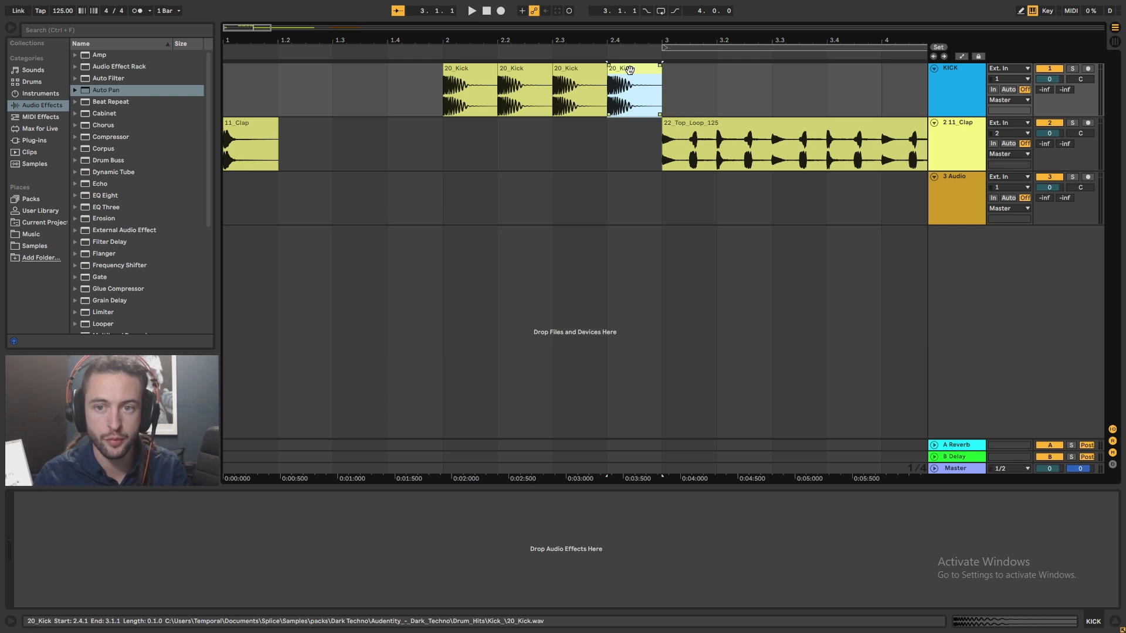
pyautogui.keyDown('shift'); pyautogui.click(473, 71); pyautogui.keyUp('shift')
pyautogui.click(477, 71)
pyautogui.click(484, 183)
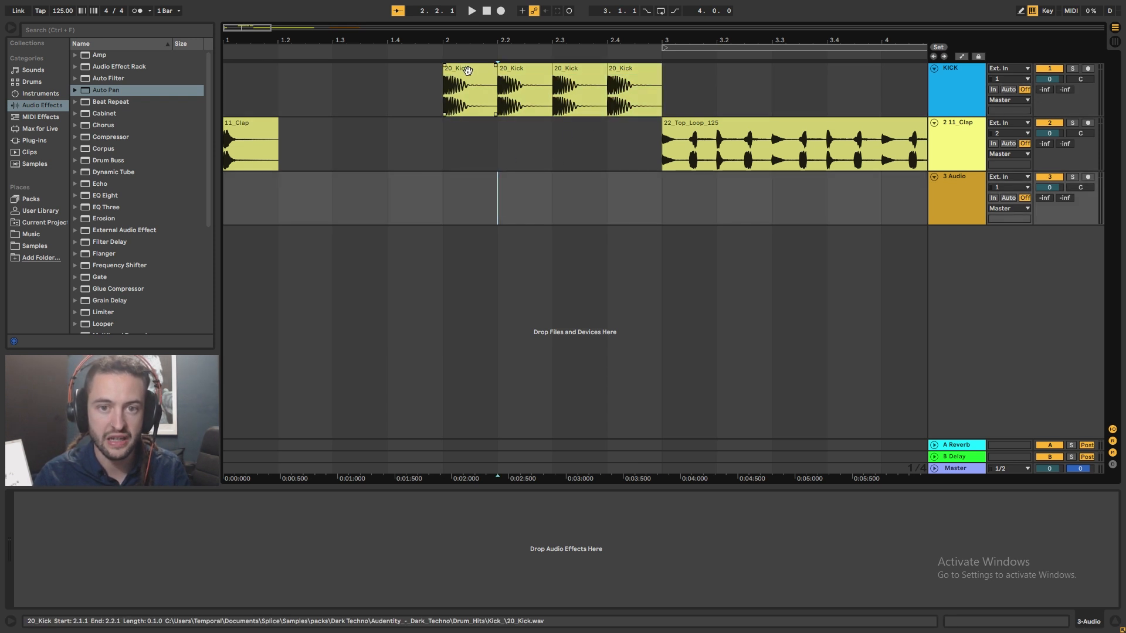
# Step: Copy the 20_Kick clip from bar 2 onto beats 1.4, 1.3, 1.2 and 1.1 of the KICK track
pyautogui.moveTo(468, 70); pyautogui.dragTo(404, 73)
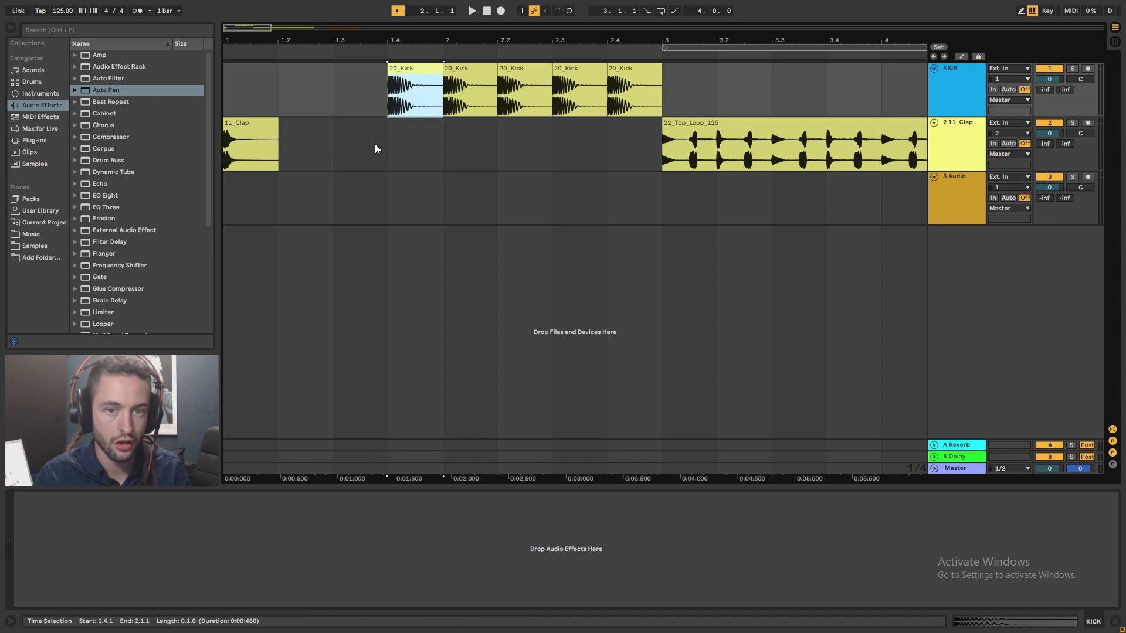
pyautogui.click(346, 97)
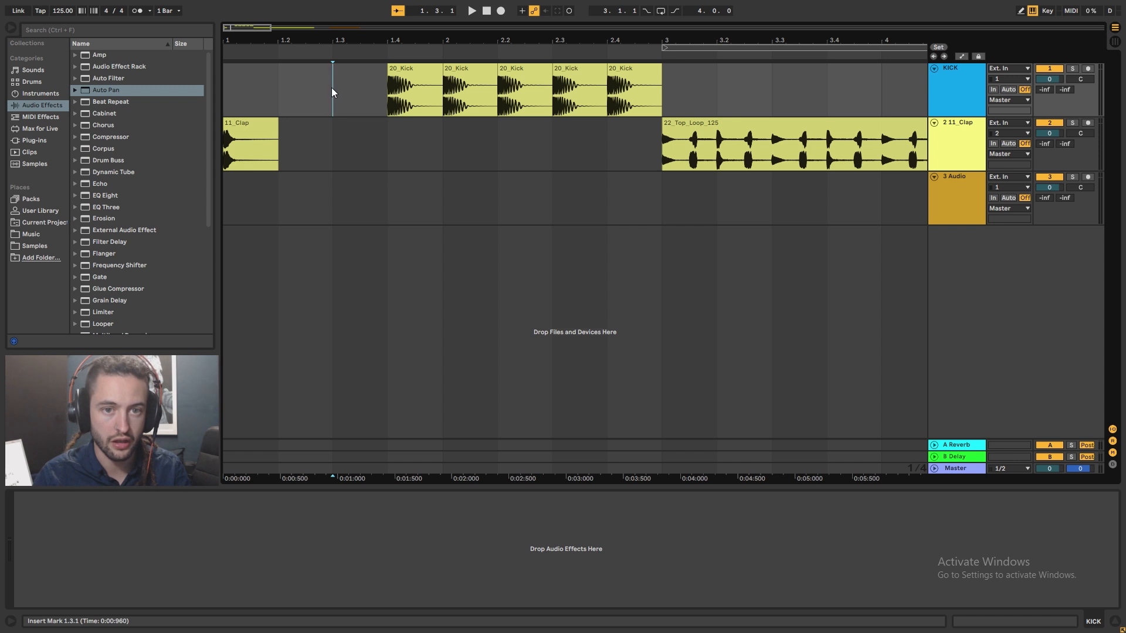
pyautogui.hotkey('ctrl', 'v')
pyautogui.click(278, 82)
pyautogui.hotkey('ctrl', 'v')
pyautogui.click(224, 80)
pyautogui.hotkey('ctrl', 'v')
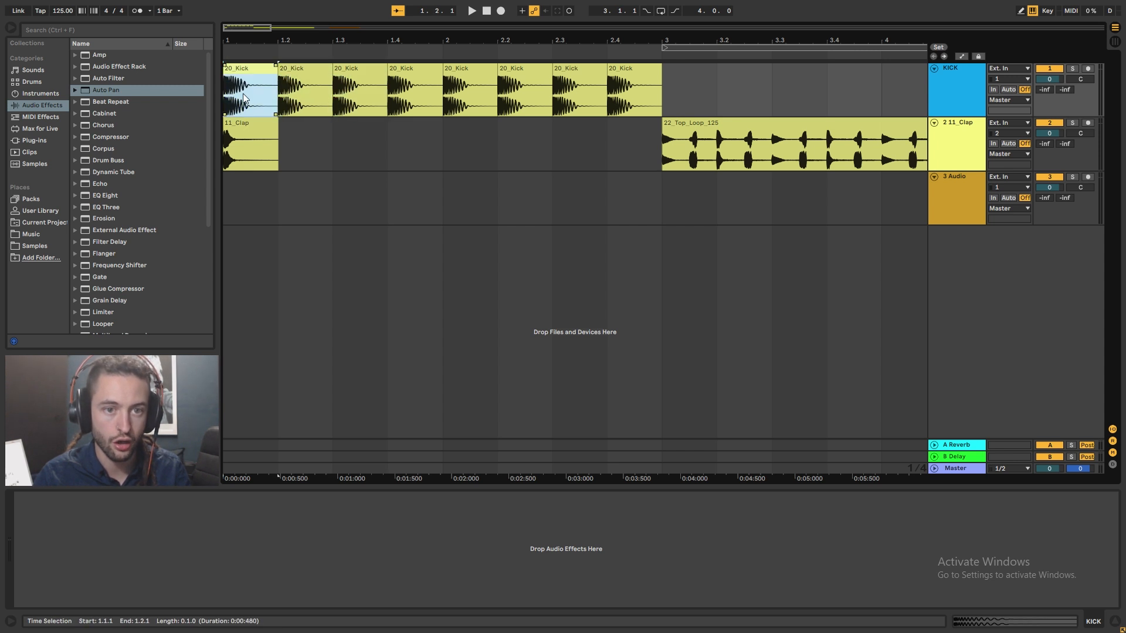
pyautogui.click(645, 91)
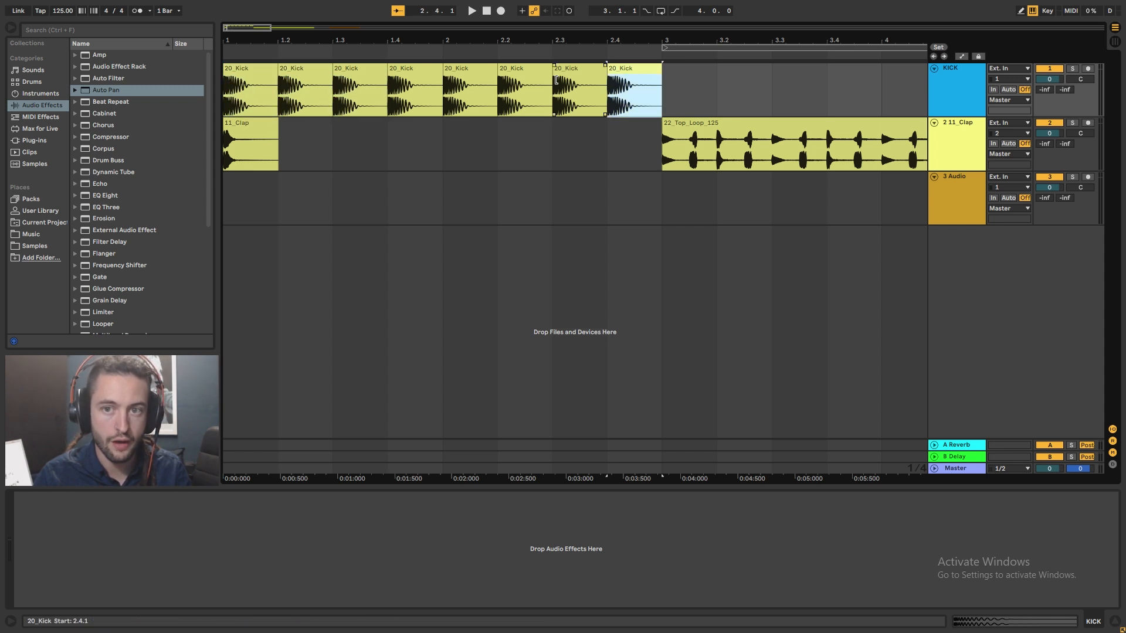
pyautogui.moveTo(232, 105); pyautogui.dragTo(662, 102)
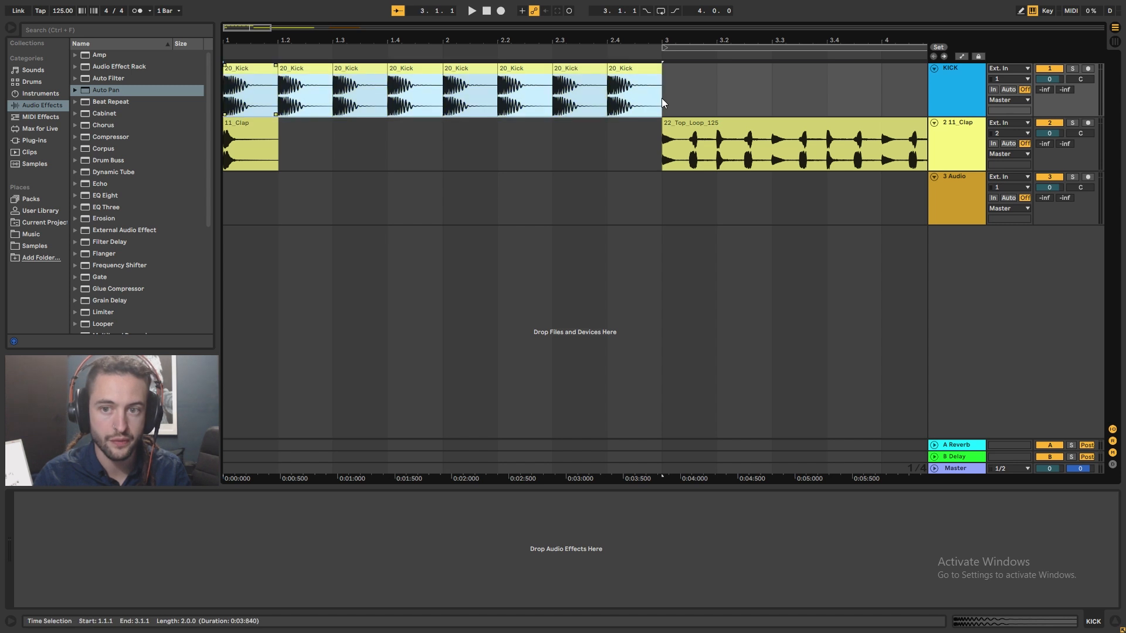
# Step: Move the 11_Clap clip to beat 1.2 of the third audio track
pyautogui.moveTo(659, 40); pyautogui.dragTo(396, 40)
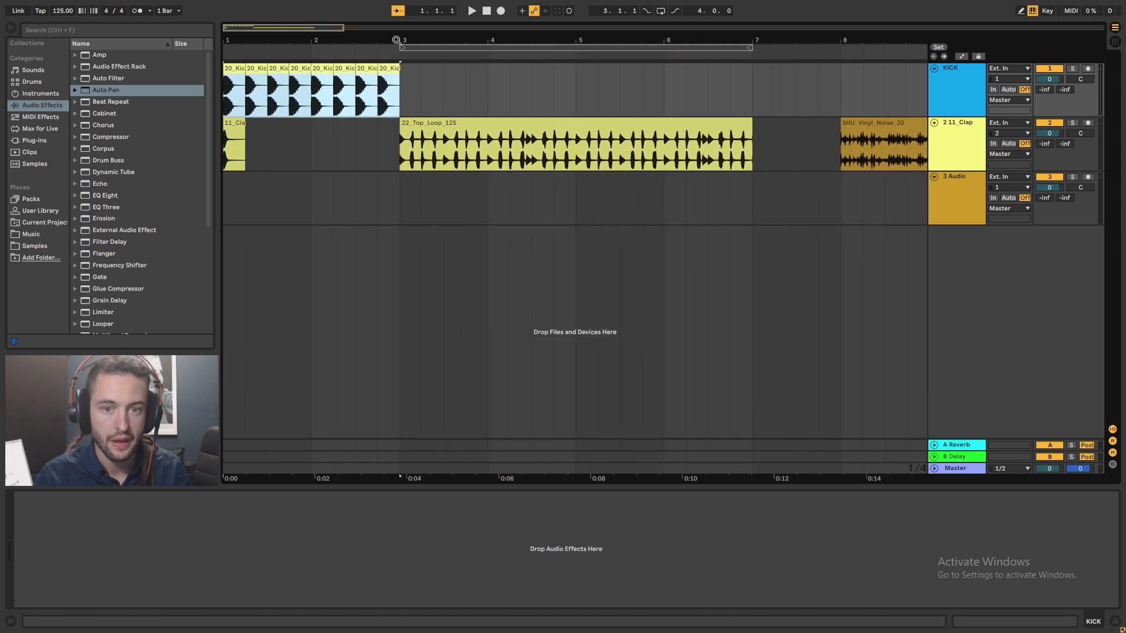
pyautogui.click(234, 146)
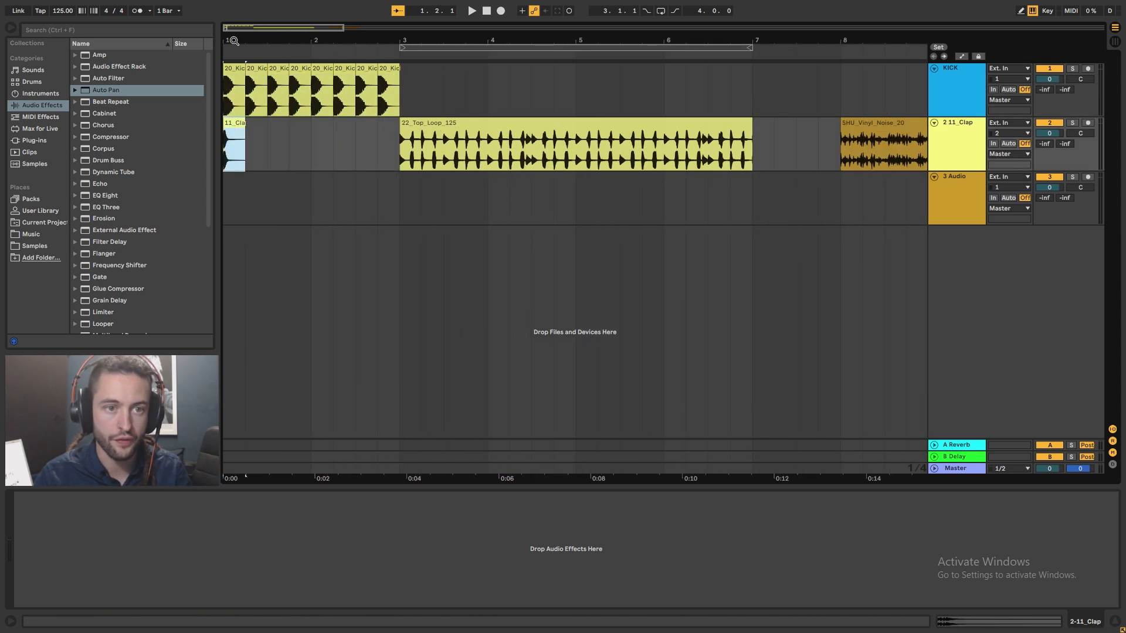
pyautogui.moveTo(234, 41); pyautogui.dragTo(234, 82)
pyautogui.moveTo(253, 125); pyautogui.dragTo(667, 213)
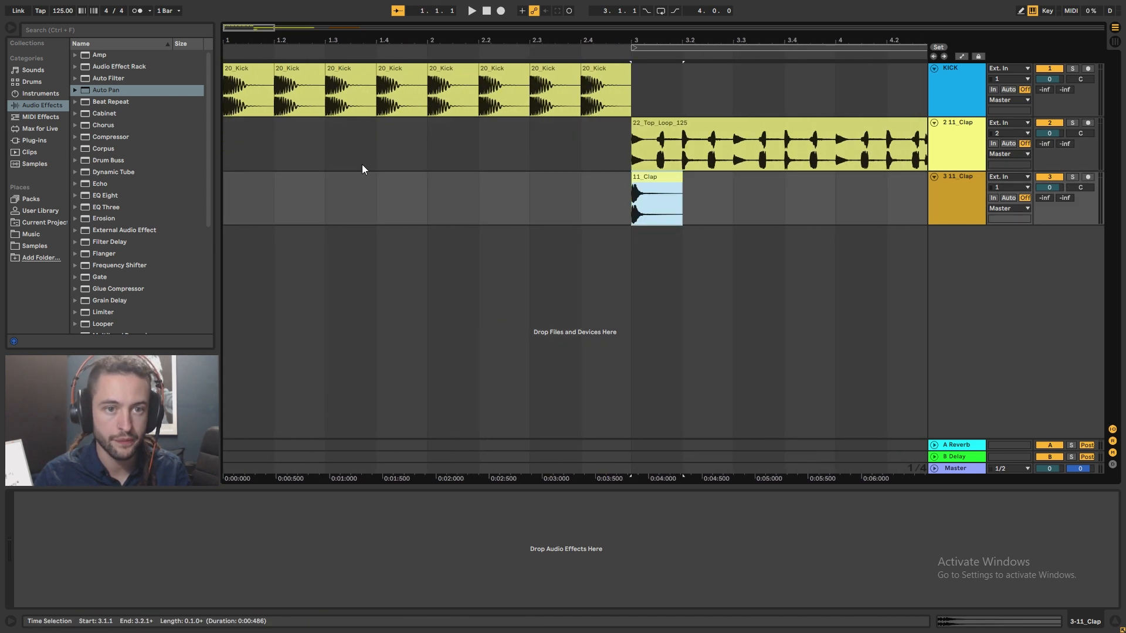
pyautogui.click(246, 150)
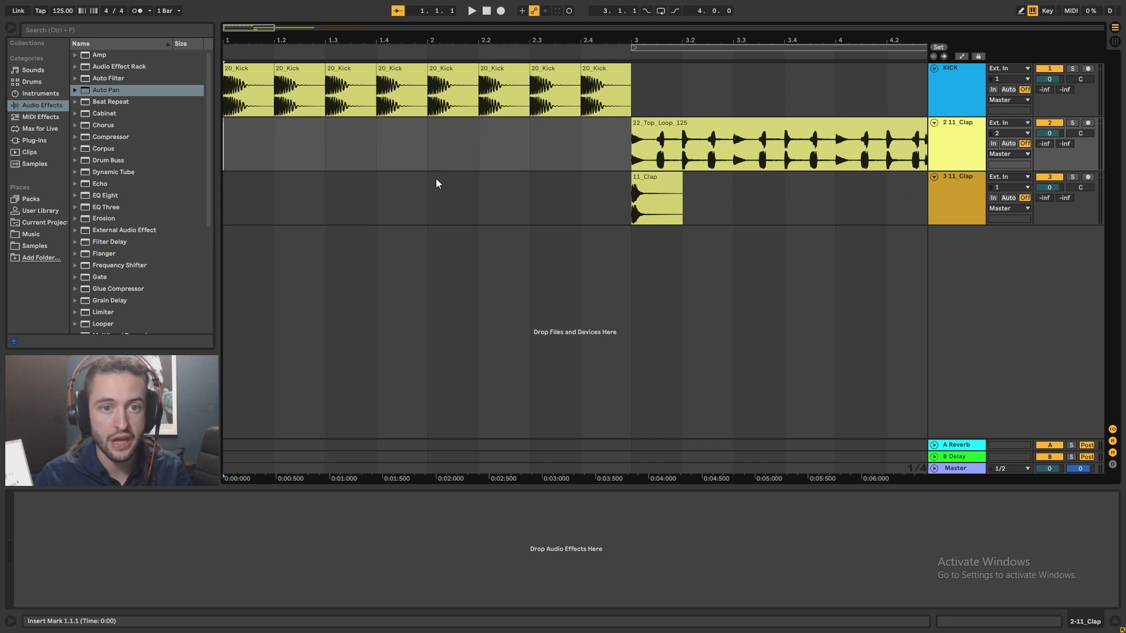
pyautogui.moveTo(663, 185); pyautogui.dragTo(307, 187)
# Step: Copy the 11_Clap clip to beats 1.4, 2.2 and 2.4 of the third track
pyautogui.click(224, 134)
pyautogui.click(282, 142)
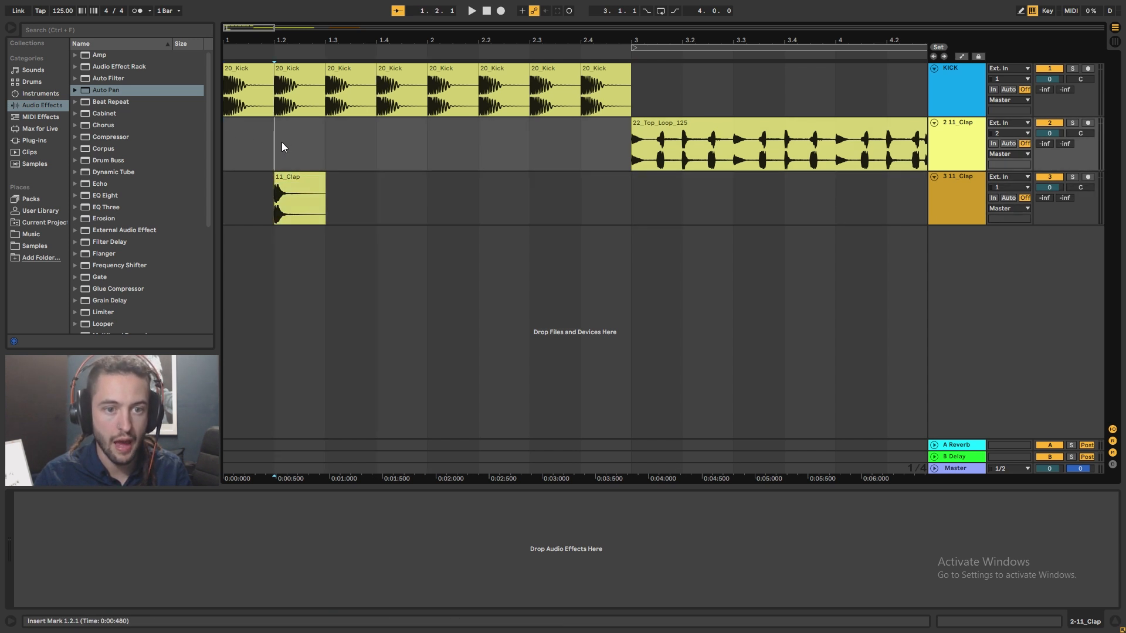
pyautogui.click(325, 139)
pyautogui.click(375, 150)
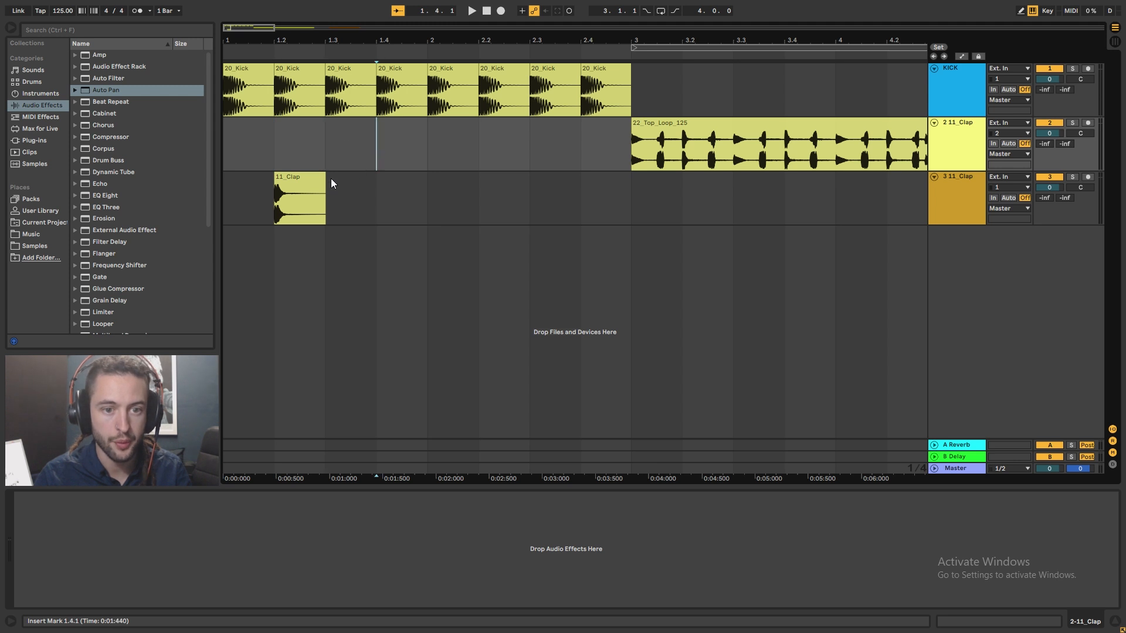
pyautogui.moveTo(287, 191); pyautogui.dragTo(386, 191)
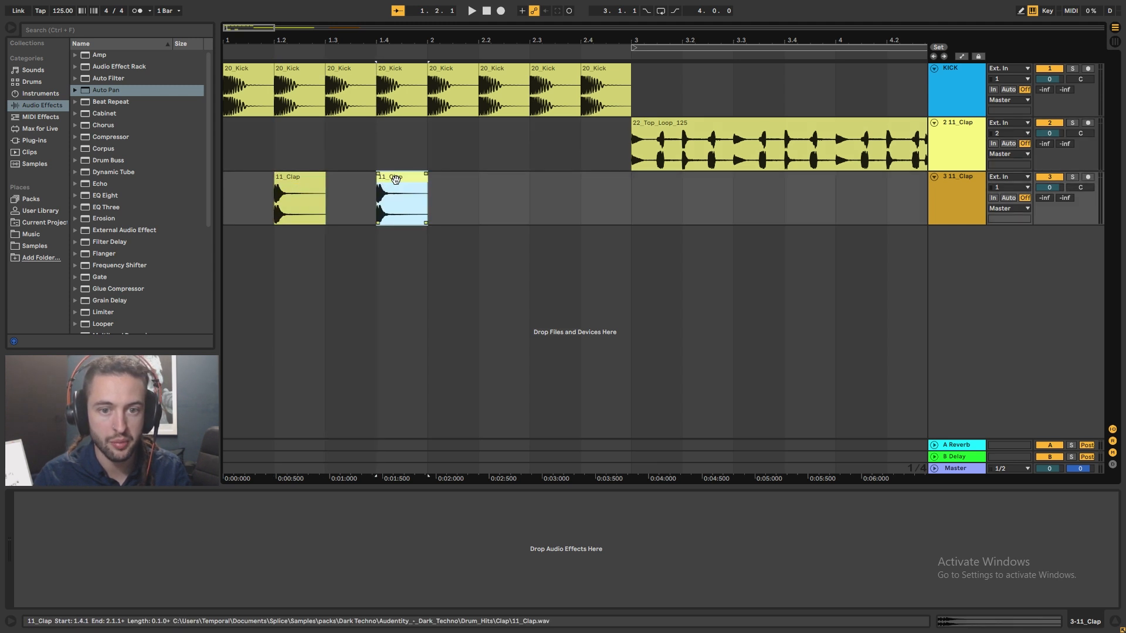
pyautogui.moveTo(392, 191); pyautogui.dragTo(628, 193)
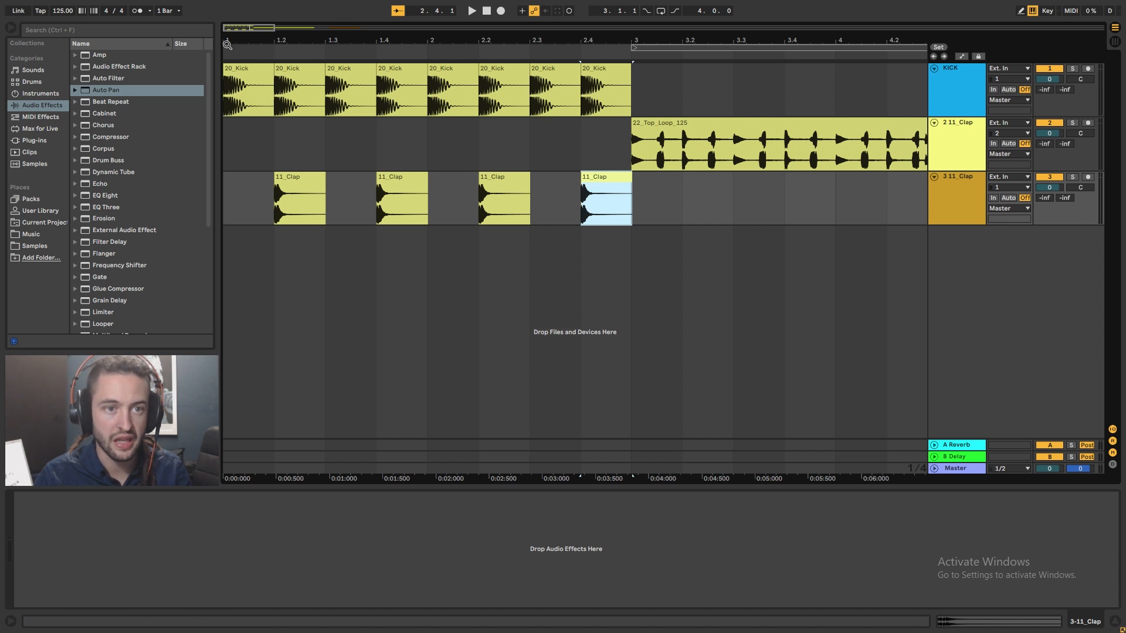
pyautogui.click(233, 71)
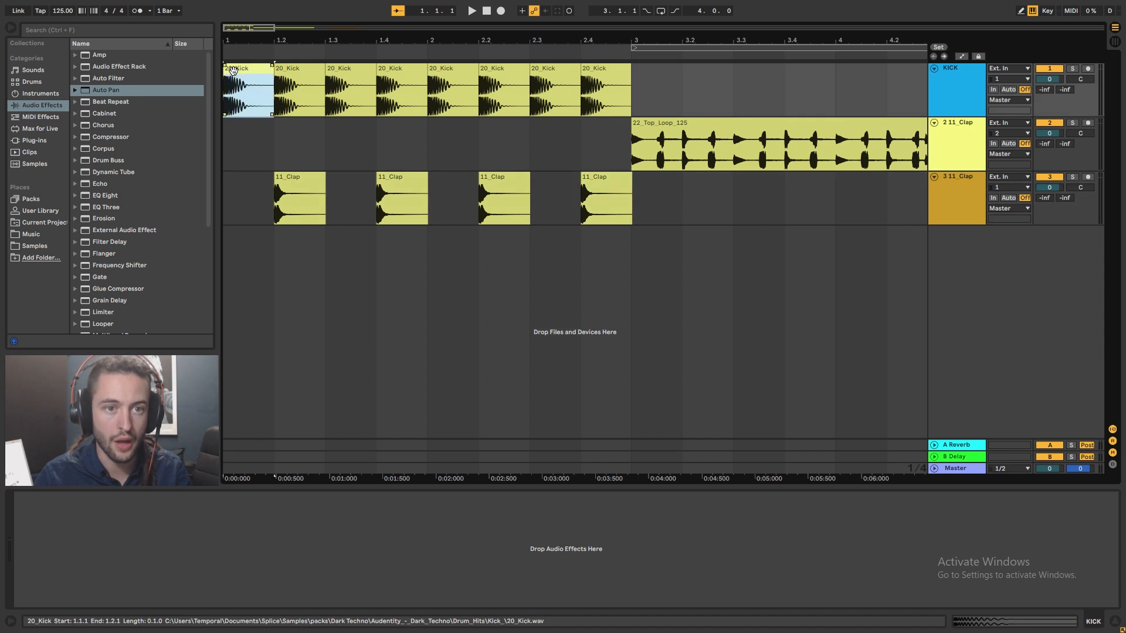
pyautogui.click(295, 71)
pyautogui.click(356, 75)
pyautogui.click(394, 79)
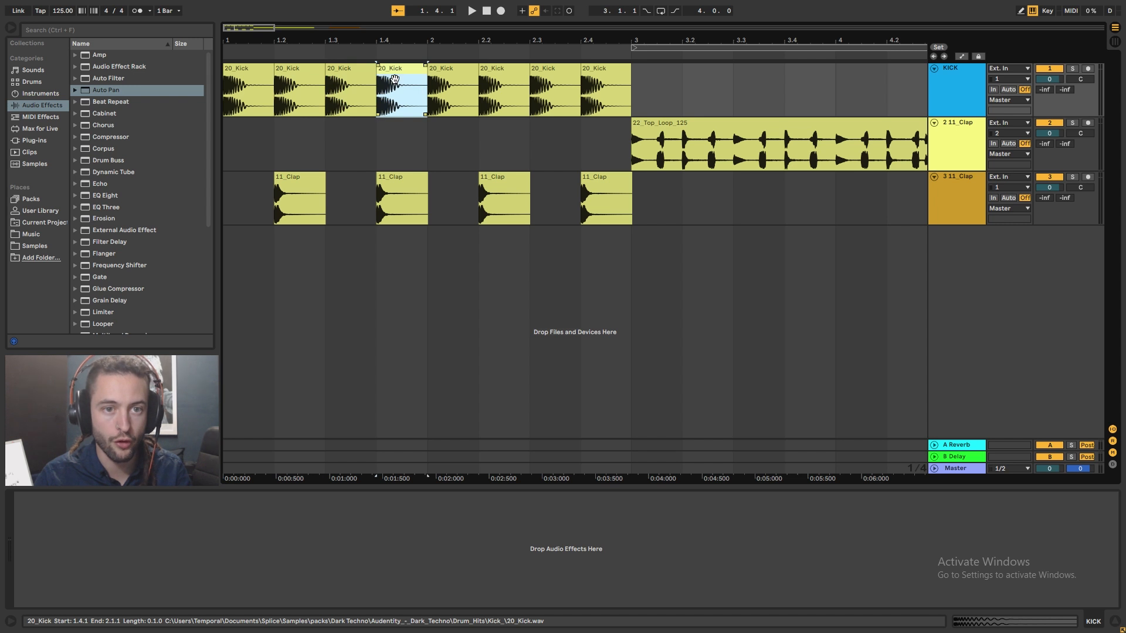
pyautogui.click(295, 179)
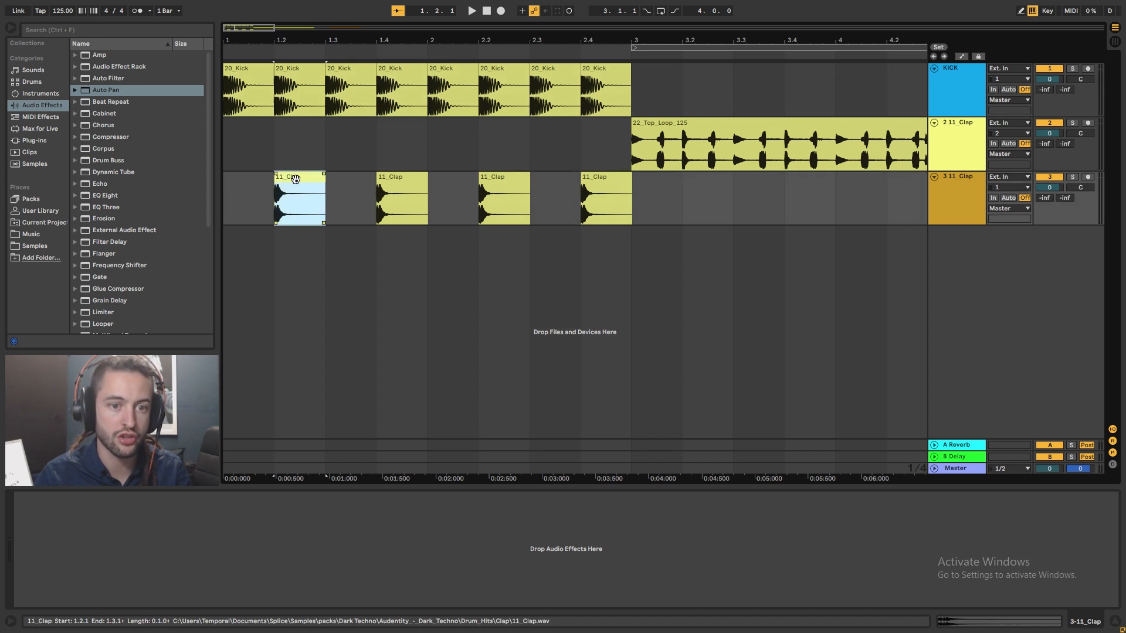
pyautogui.click(410, 182)
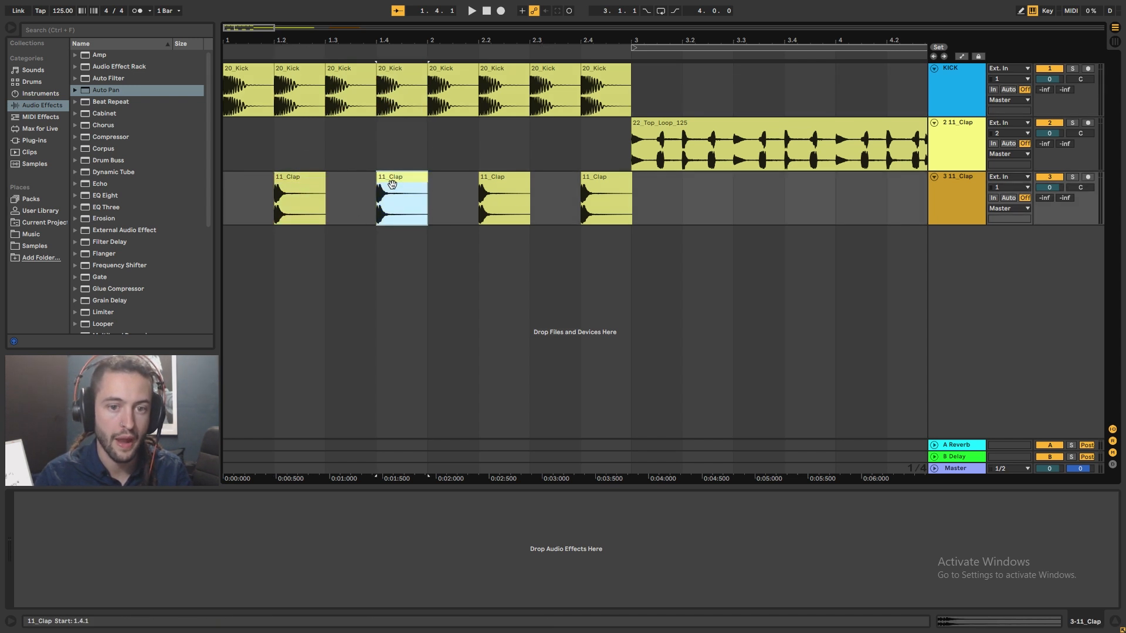
pyautogui.moveTo(380, 213); pyautogui.dragTo(423, 205)
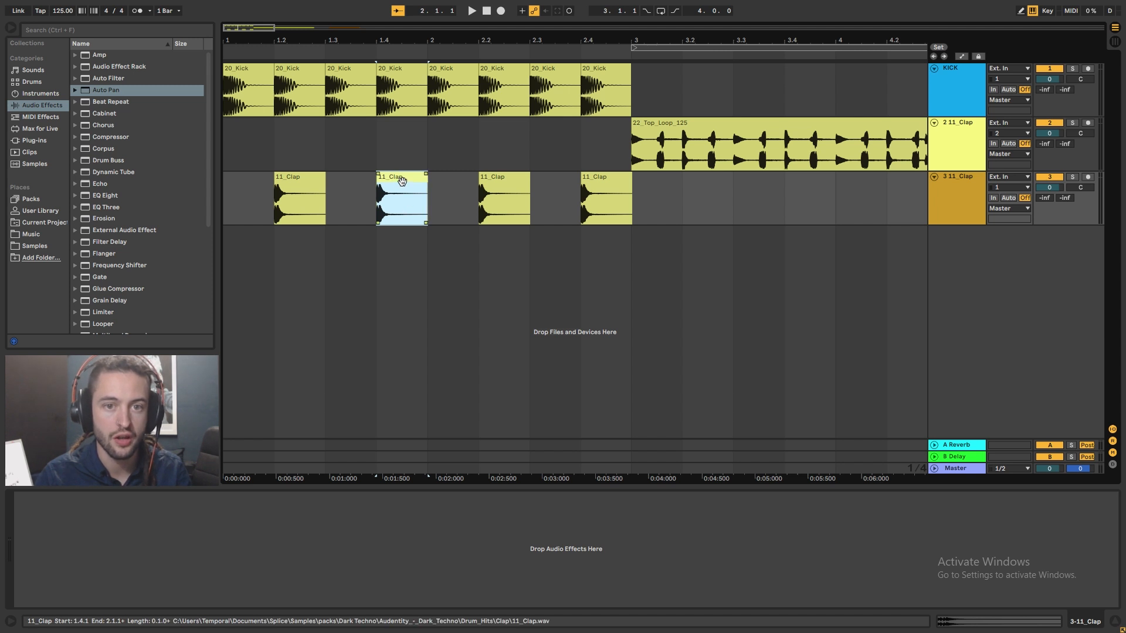
pyautogui.click(414, 191)
pyautogui.click(421, 195)
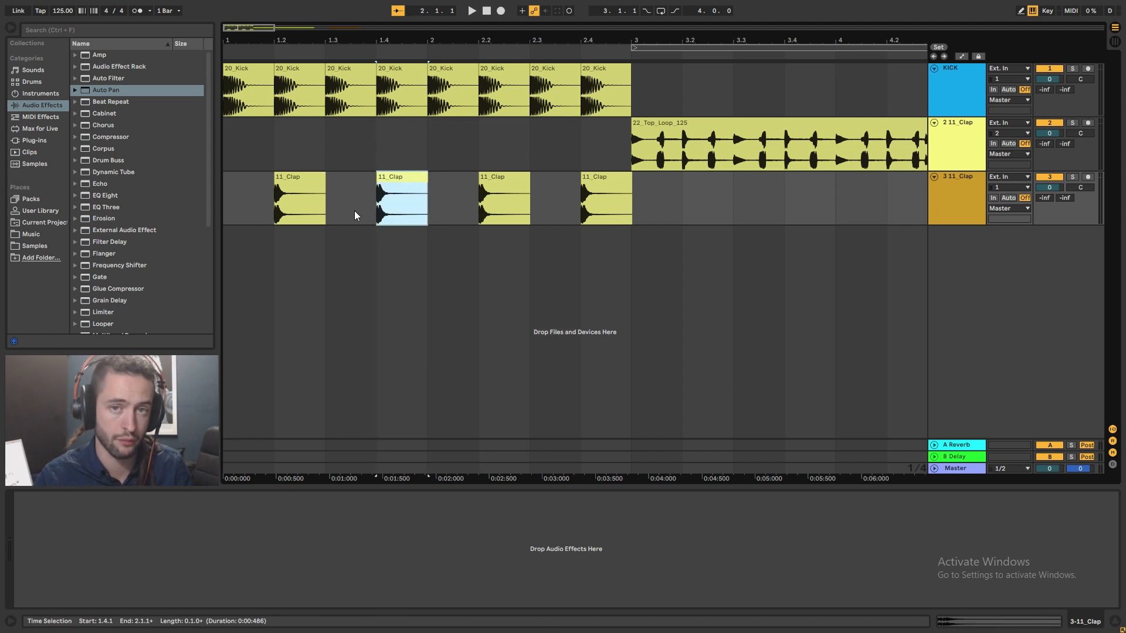
# Step: Loop the arrangement across bars 1 and 2, covering the time range of the four claps
pyautogui.moveTo(229, 203); pyautogui.dragTo(617, 219)
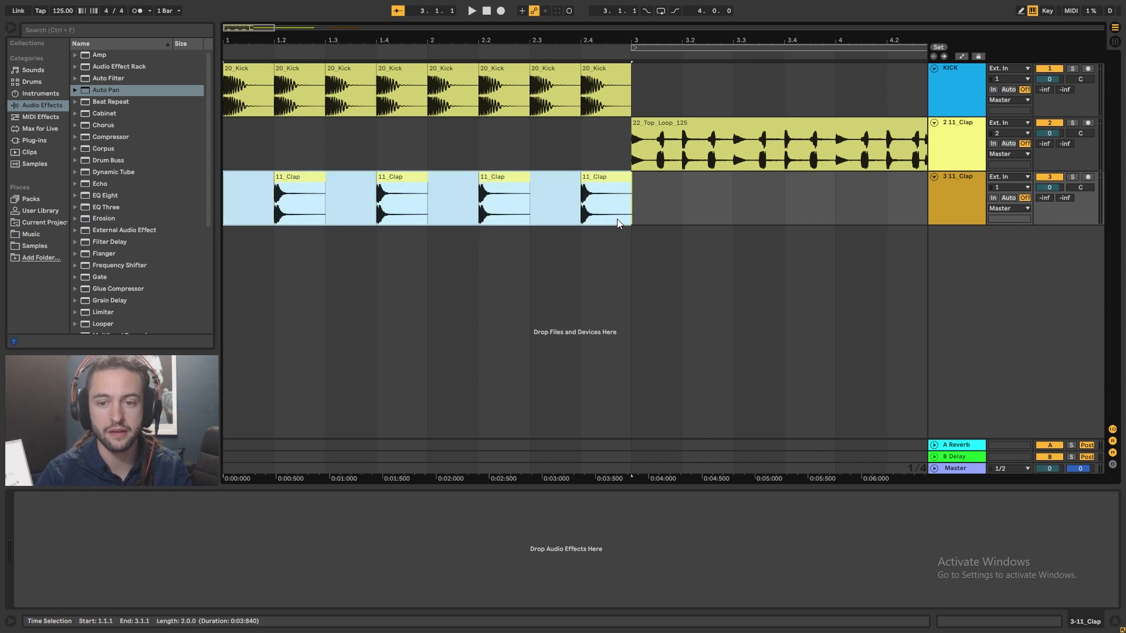
pyautogui.hotkey('ctrl', 'l')
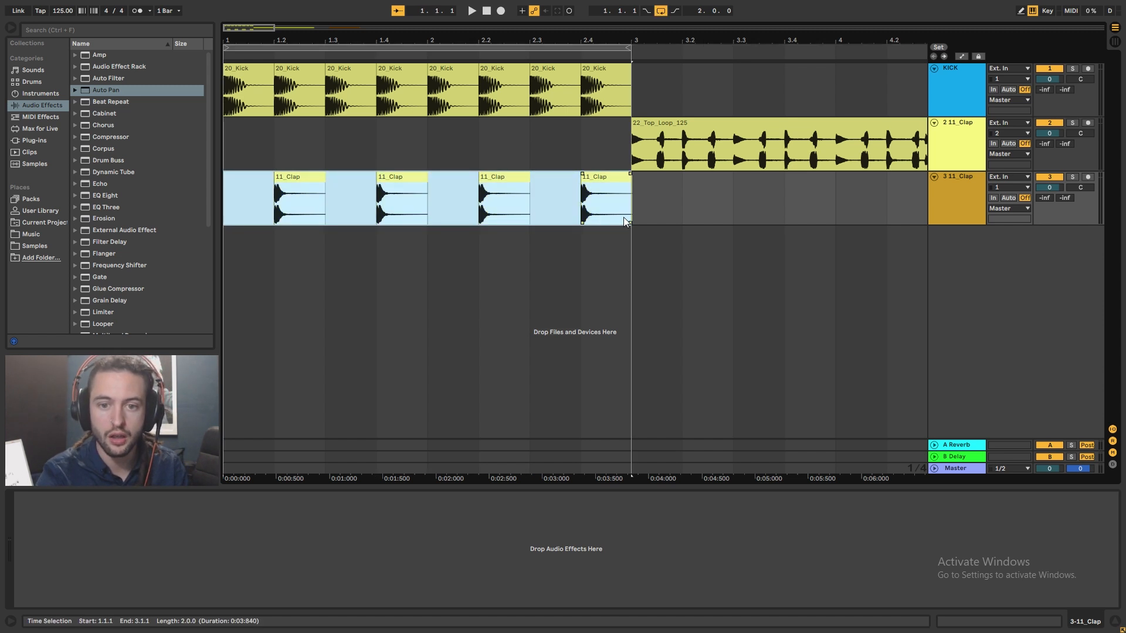
pyautogui.moveTo(224, 201); pyautogui.dragTo(621, 209)
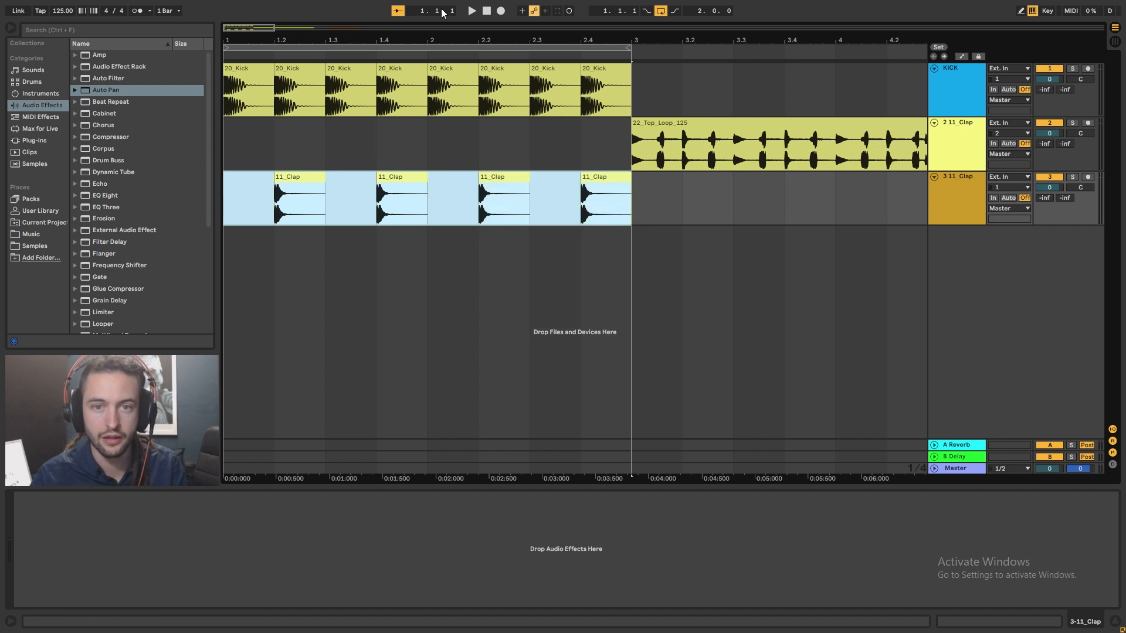
# Step: Play the looped kick and clap pattern from the start of bar 1, then stop playback
pyautogui.click(239, 161)
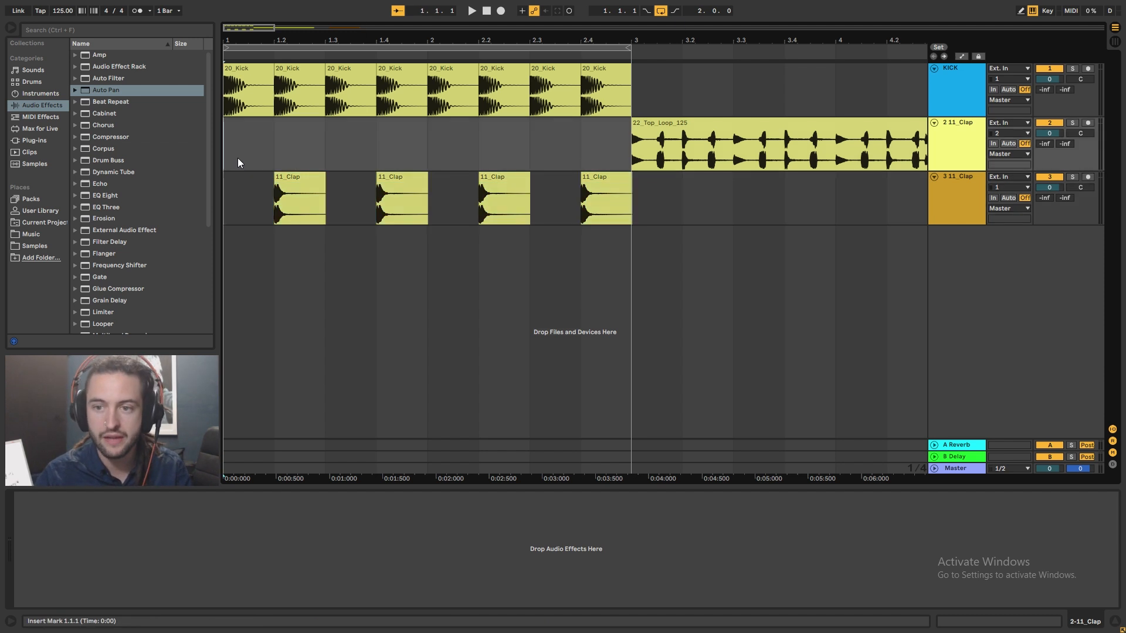
pyautogui.press('space')
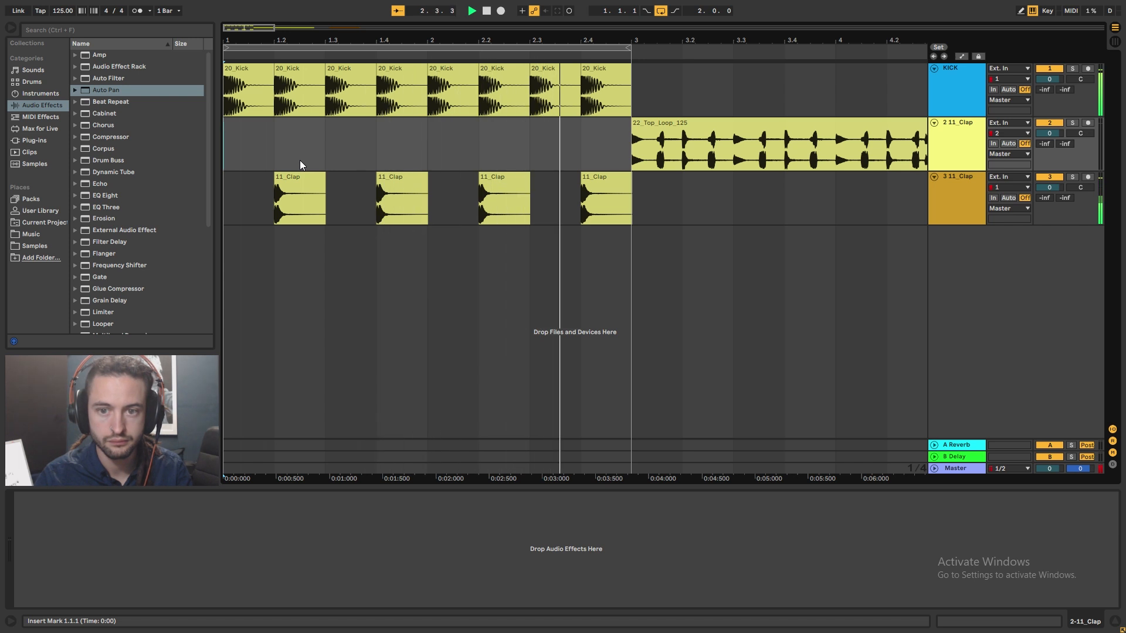
pyautogui.press('space')
pyautogui.click(314, 47)
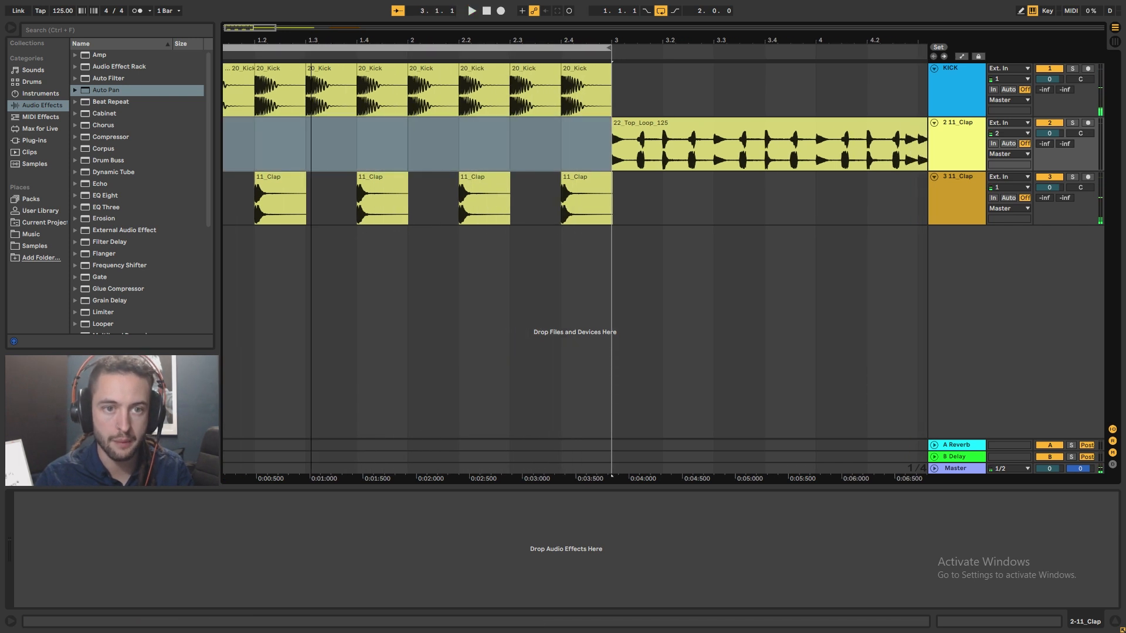
pyautogui.moveTo(313, 41); pyautogui.dragTo(335, 43)
pyautogui.click(332, 148)
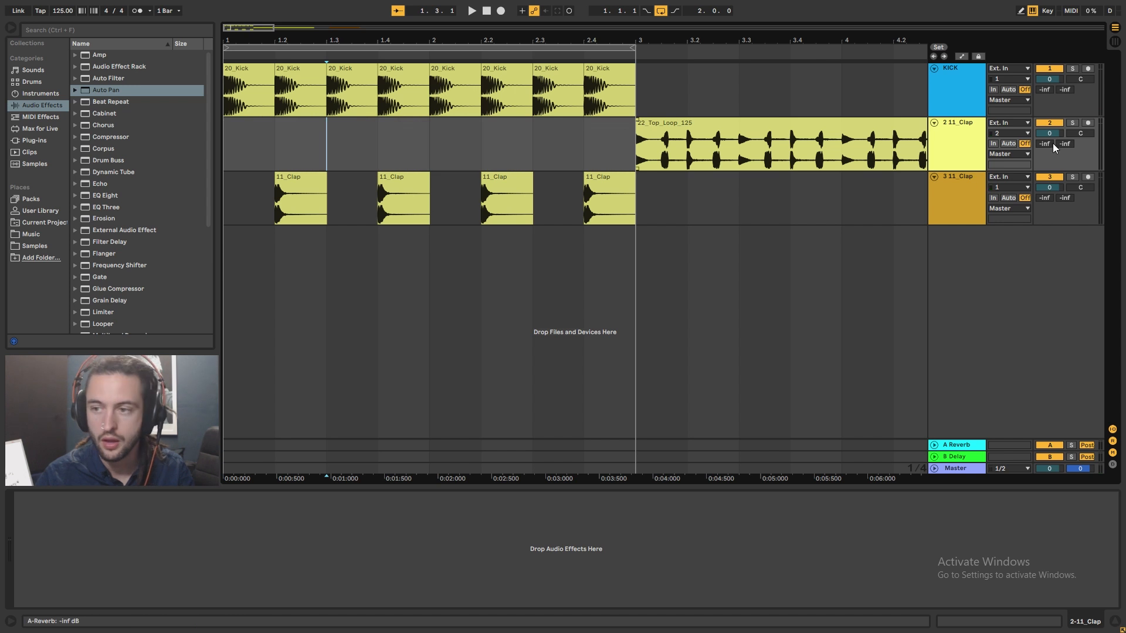
# Step: Lower the volume of the KICK track and both 11_Clap tracks together to -6.0 dB
pyautogui.click(973, 105)
pyautogui.keyDown('shift'); pyautogui.click(965, 197); pyautogui.keyUp('shift')
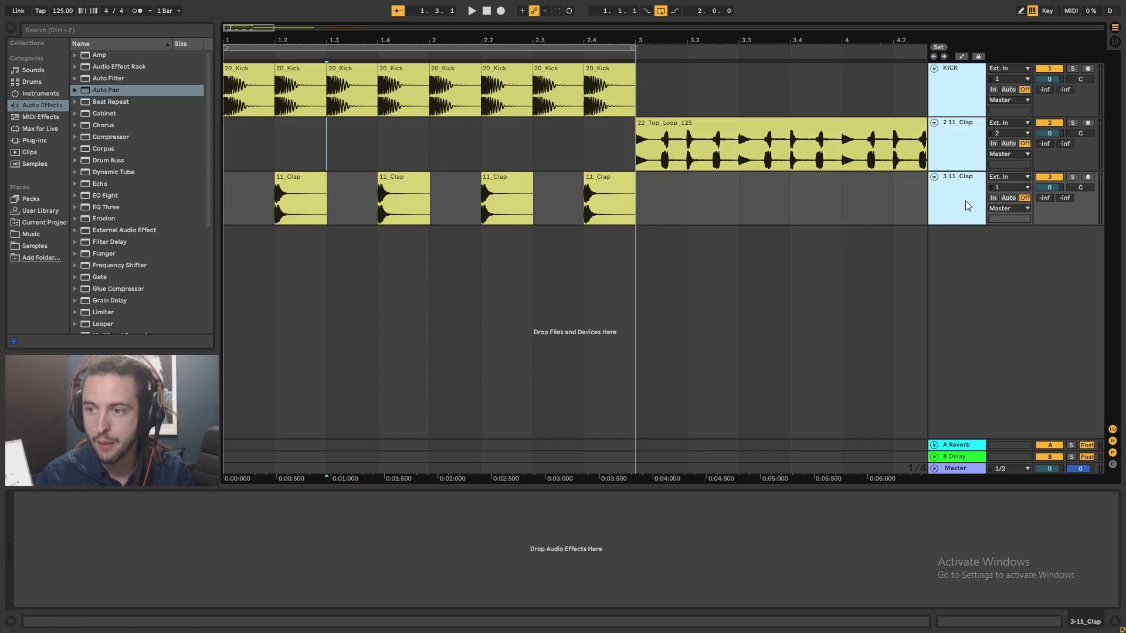
pyautogui.moveTo(1050, 83); pyautogui.dragTo(1050, 87)
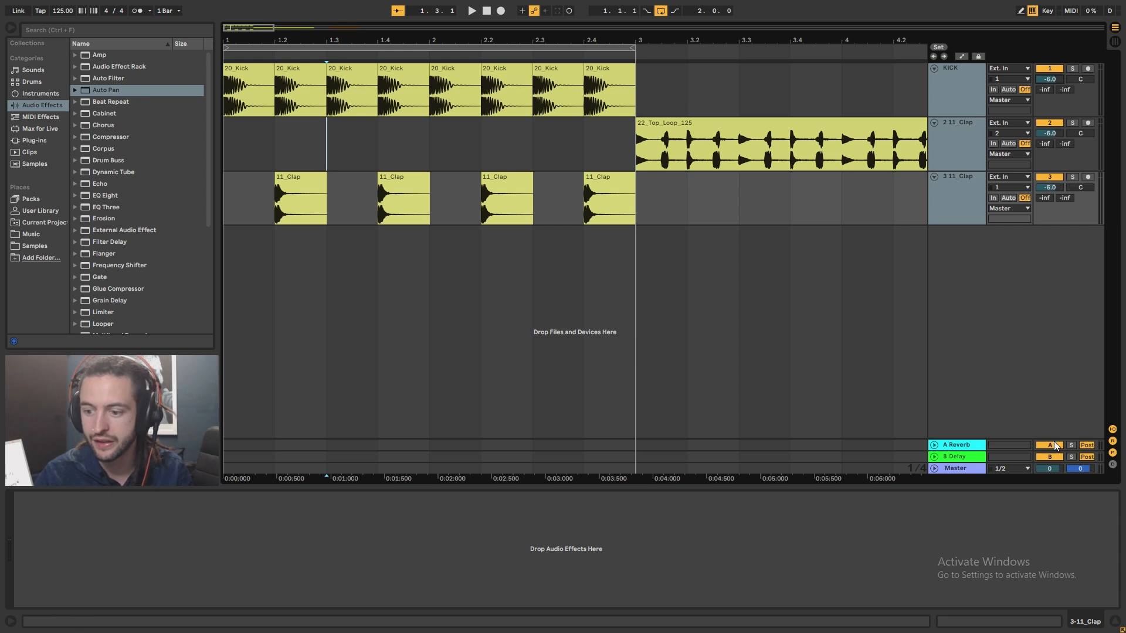
# Step: Play the loop again from bar 1 to check the lowered levels, and stop it
pyautogui.click(230, 160)
pyautogui.press('space')
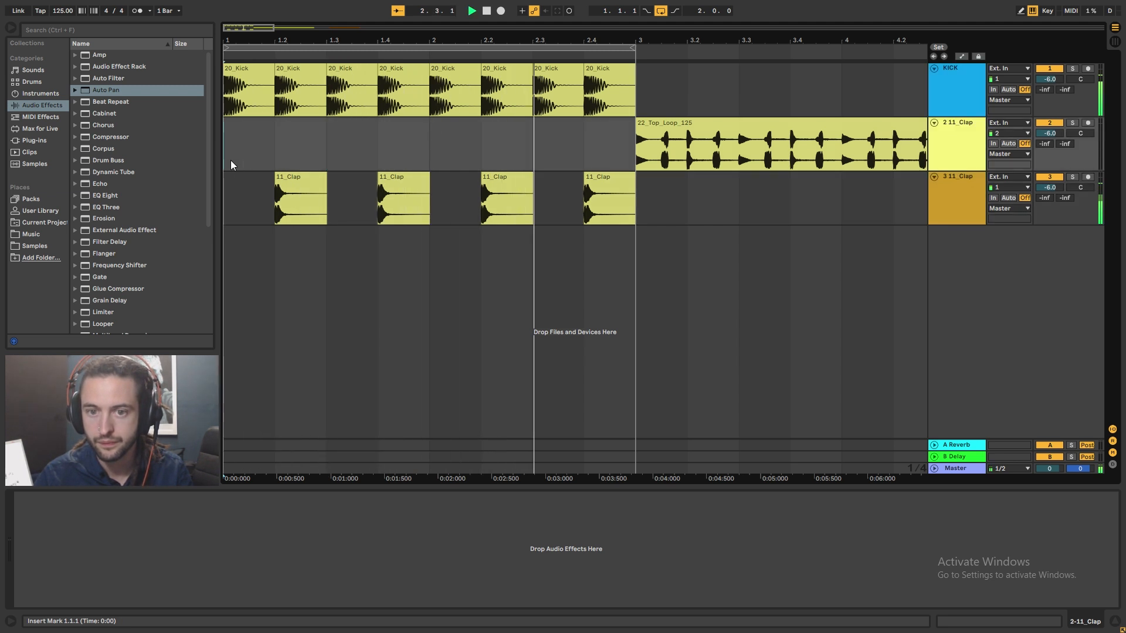
pyautogui.click(524, 153)
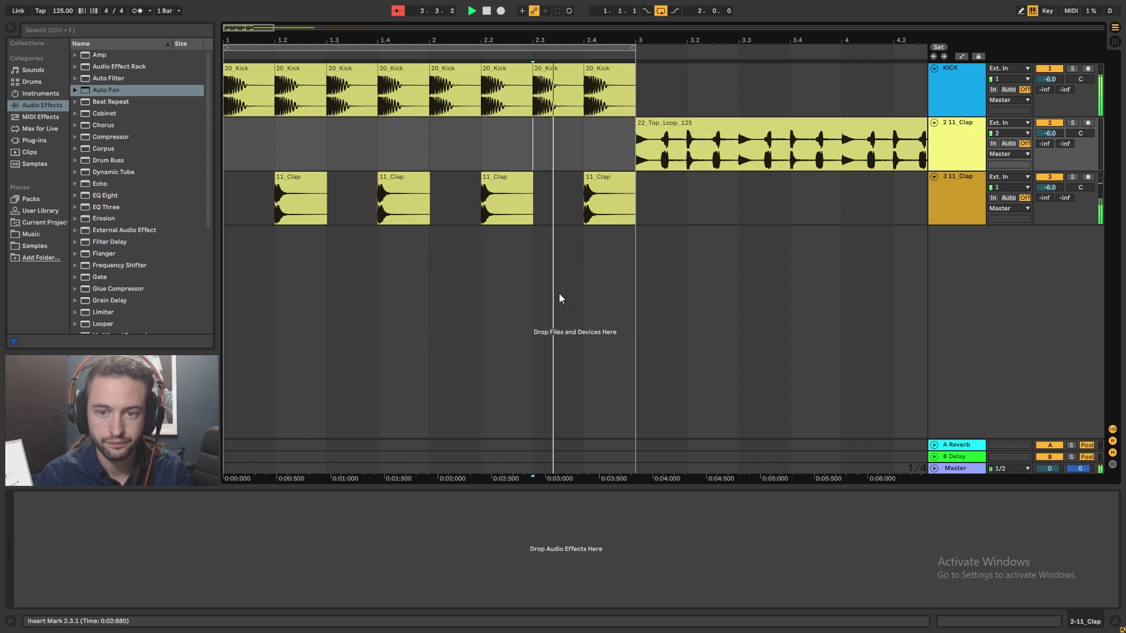
pyautogui.press('space')
# Step: Set the arrangement's fixed grid to 1/16
pyautogui.rightClick(572, 204)
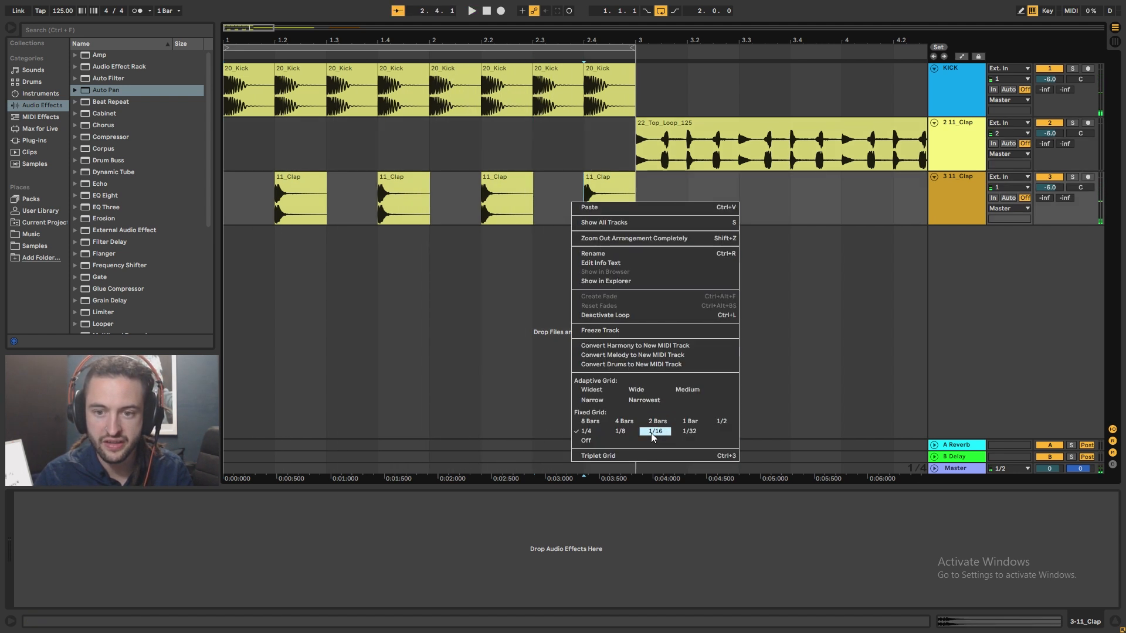
pyautogui.click(651, 433)
pyautogui.click(606, 212)
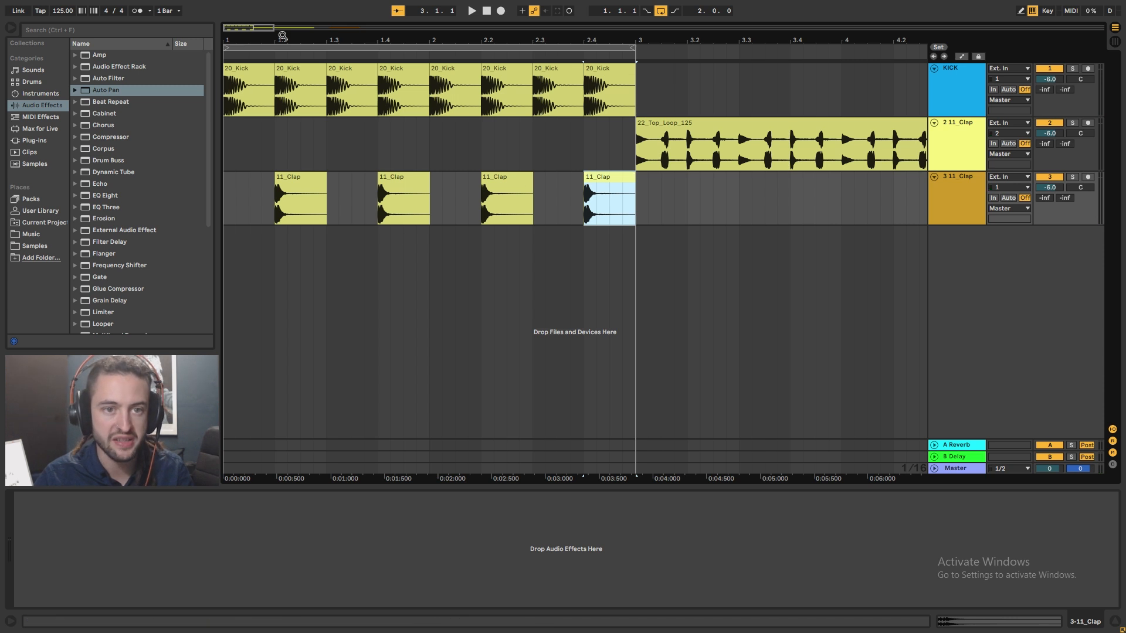
pyautogui.moveTo(283, 36); pyautogui.dragTo(283, 42)
# Step: Rename the third audio track as CLAP
pyautogui.click(958, 202)
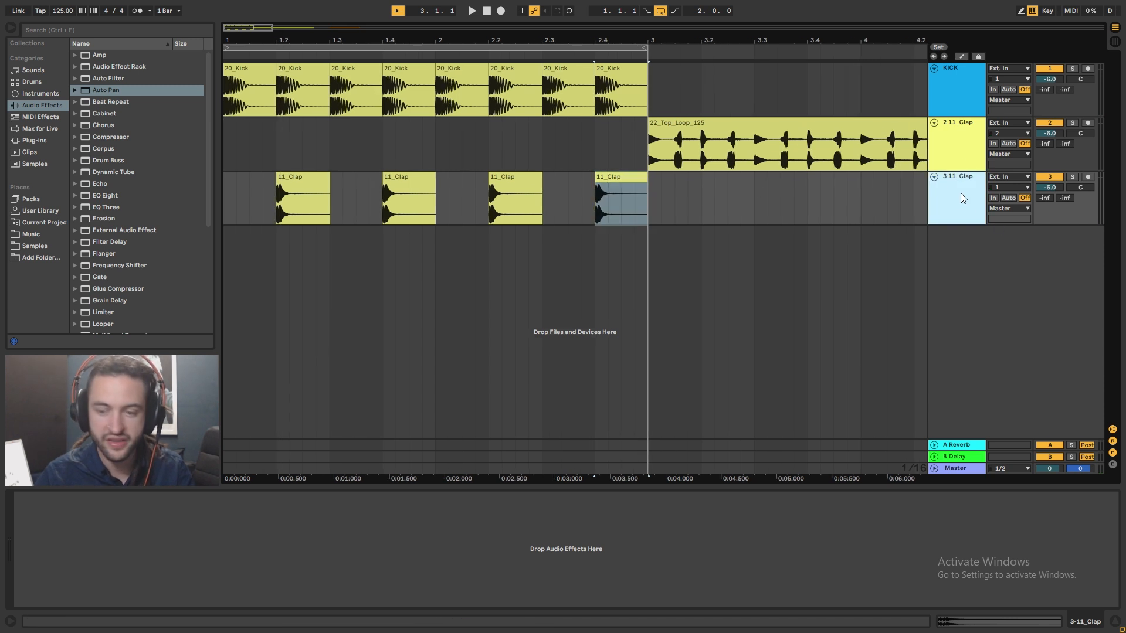
pyautogui.hotkey('ctrl', 't')
pyautogui.hotkey('ctrl', 'z')
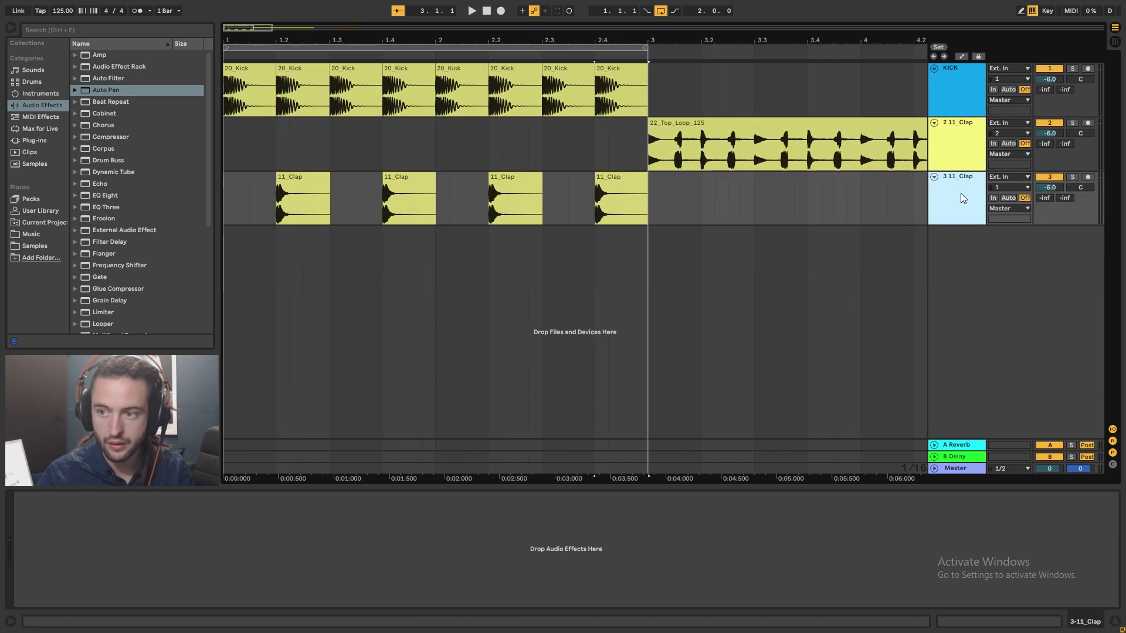
pyautogui.hotkey('ctrl', 'r')
pyautogui.write('CLAP')
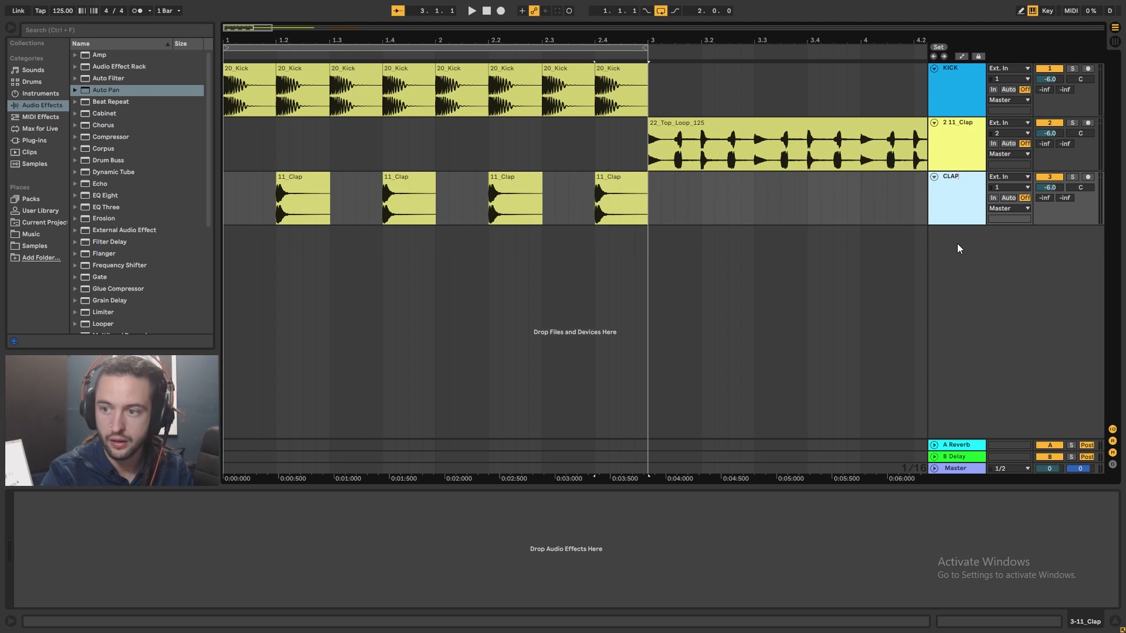
pyautogui.press('Return')
# Step: Try a copy of the last 11_Clap clip at 2.4.4, then move the copy back to beat 2.4
pyautogui.click(610, 191)
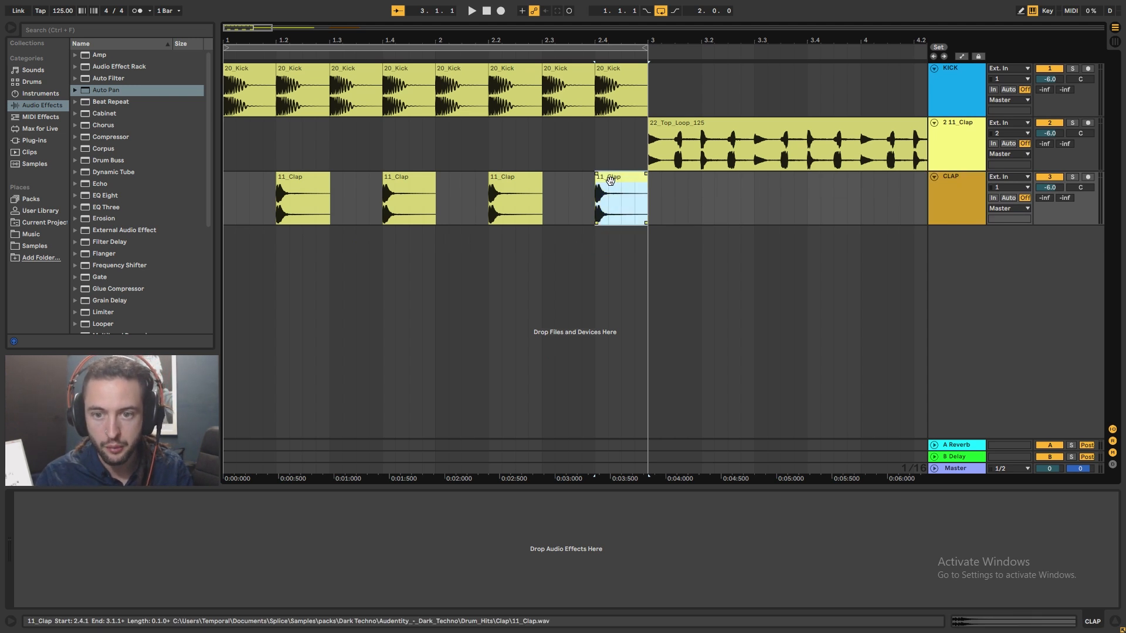
pyautogui.moveTo(610, 180); pyautogui.dragTo(645, 212)
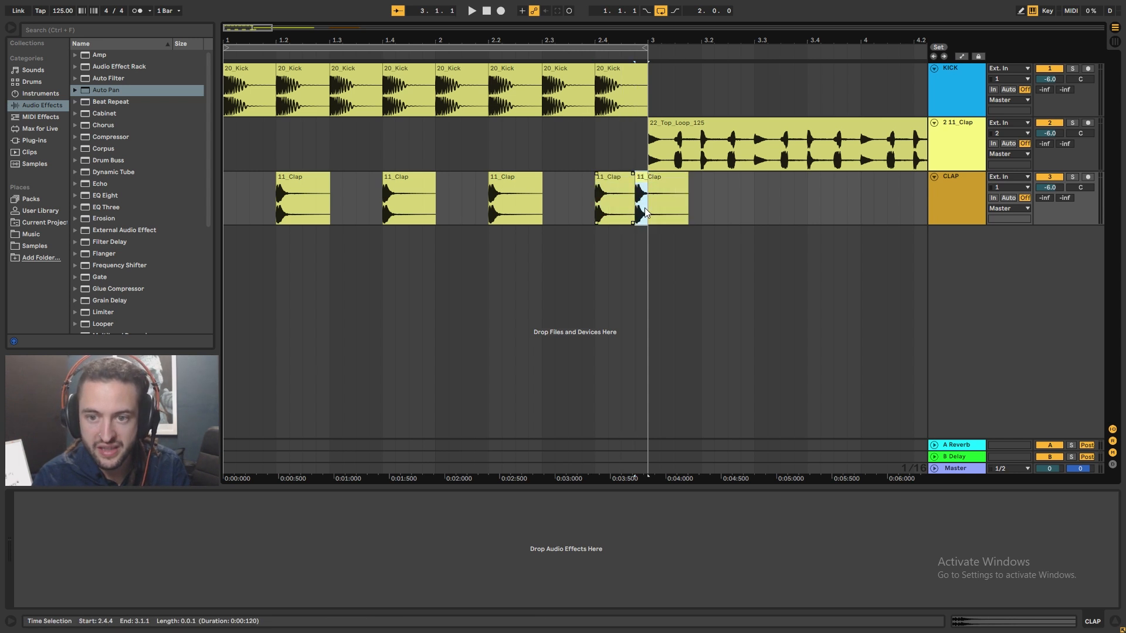
pyautogui.click(614, 229)
pyautogui.rightClick(604, 280)
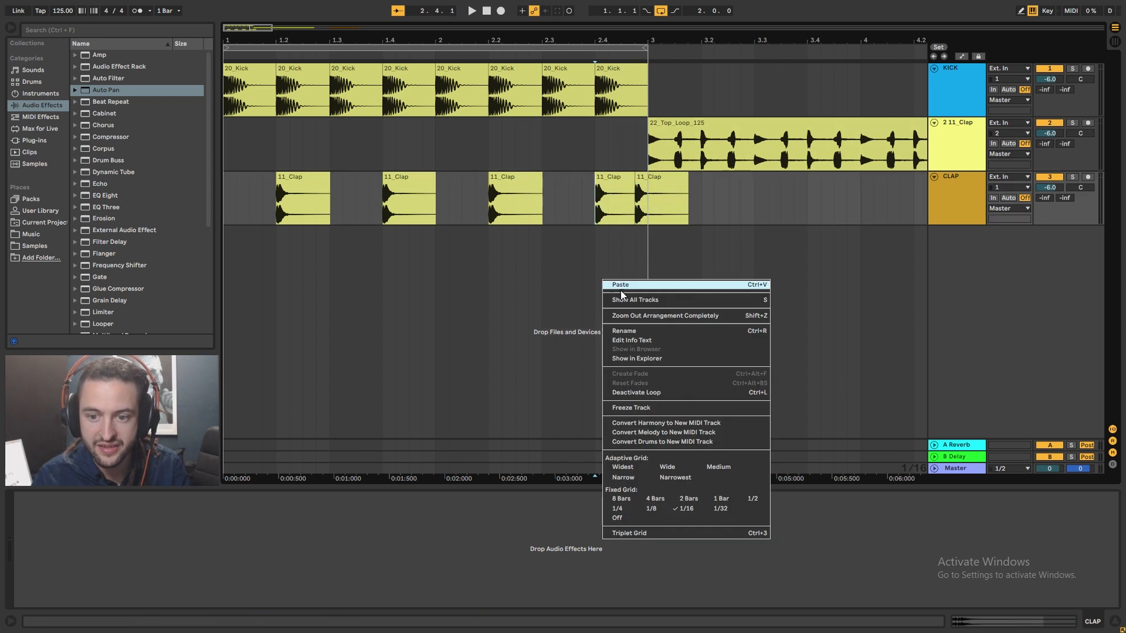
pyautogui.click(687, 518)
pyautogui.click(660, 187)
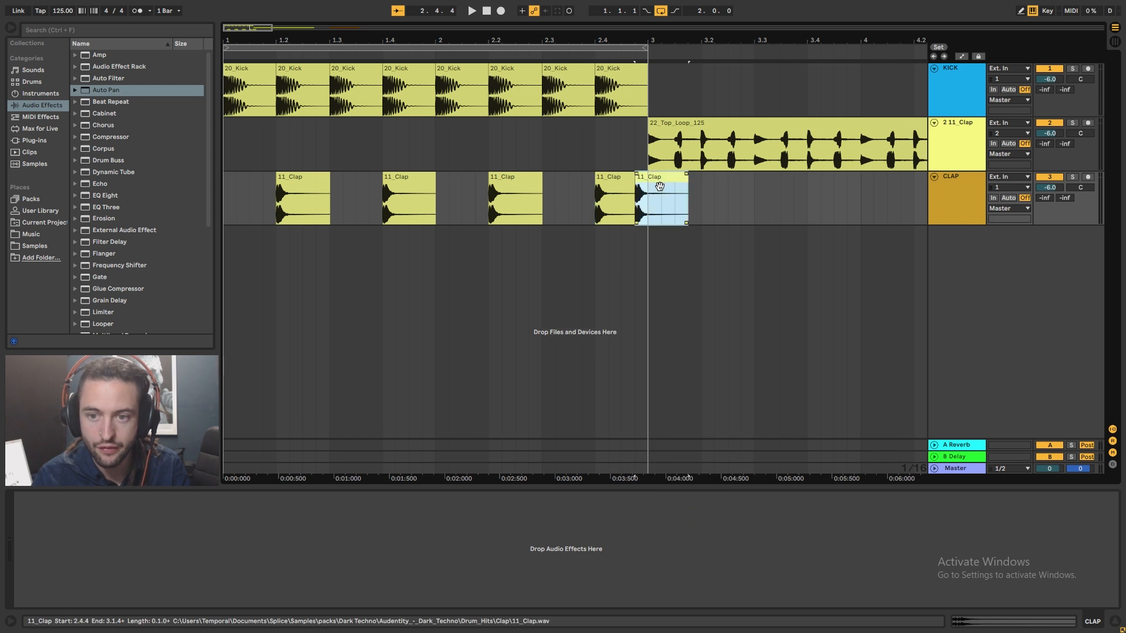
pyautogui.moveTo(668, 187); pyautogui.dragTo(627, 188)
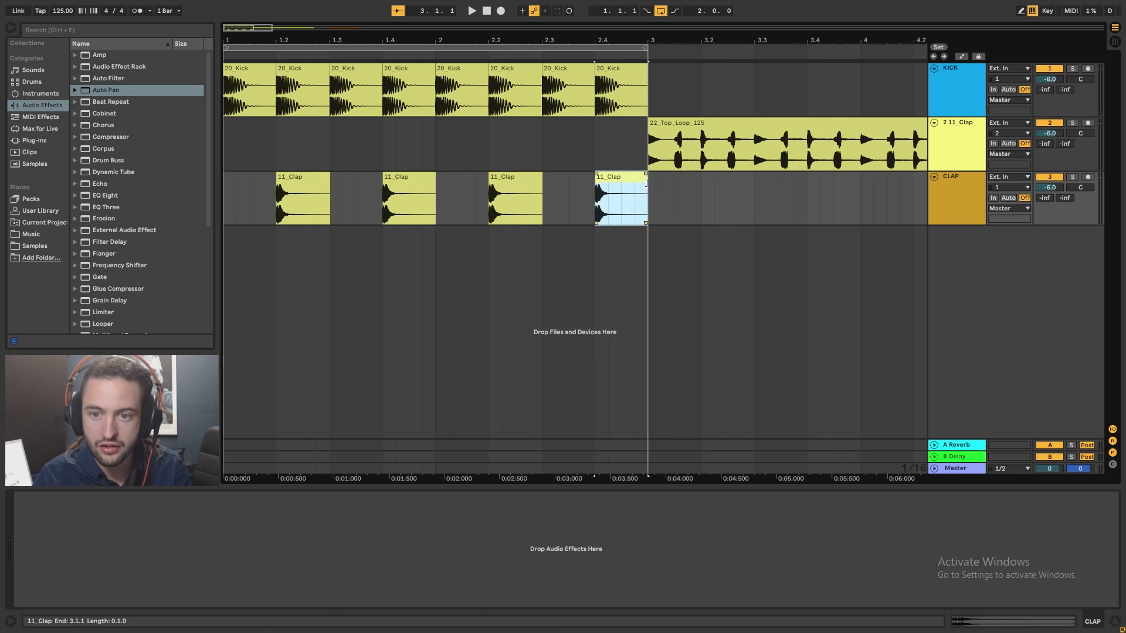
# Step: Switch the fixed grid to 1/4 and return it to 1/16
pyautogui.click(688, 220)
pyautogui.rightClick(687, 220)
pyautogui.click(752, 380)
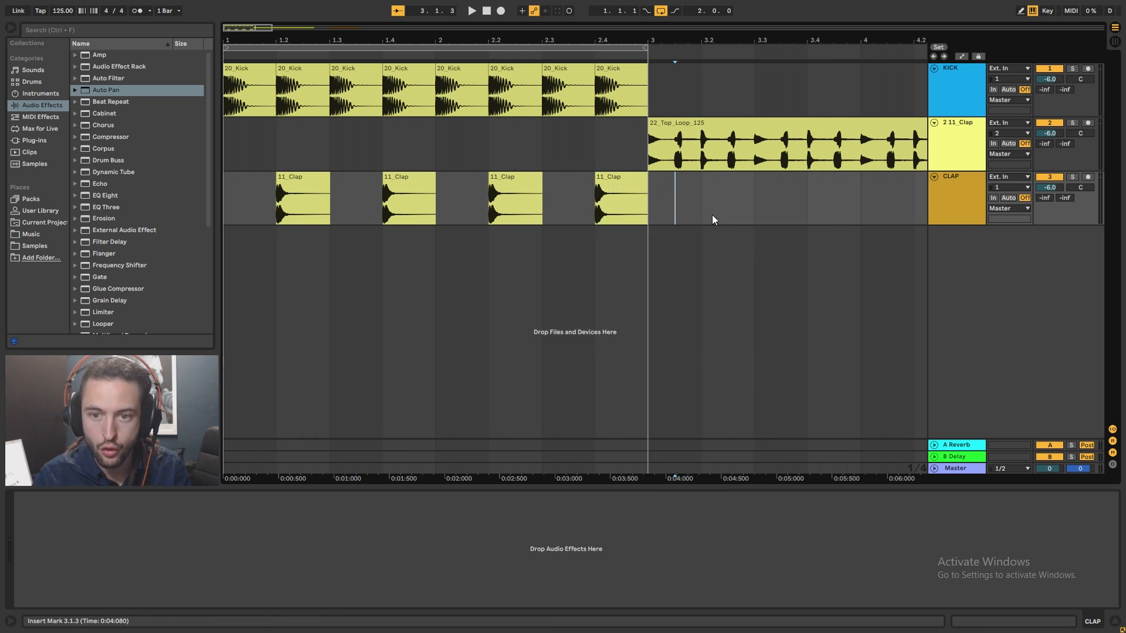
pyautogui.click(712, 214)
pyautogui.rightClick(687, 211)
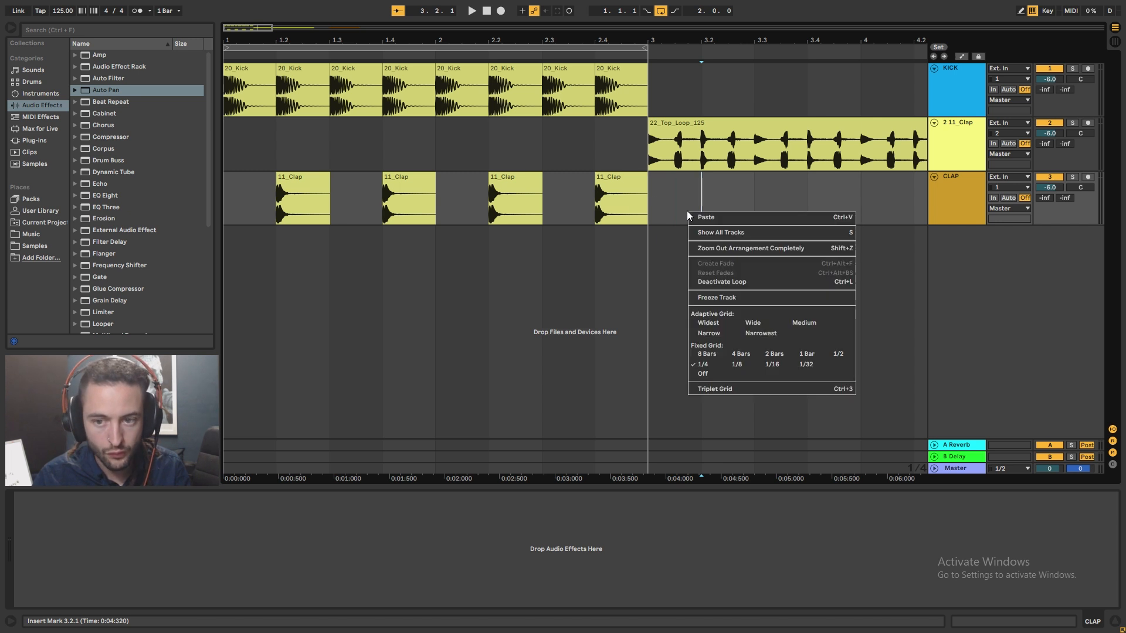
pyautogui.click(772, 364)
# Step: Copy the last 11_Clap clip to position 2.4.4 on the CLAP track
pyautogui.click(608, 177)
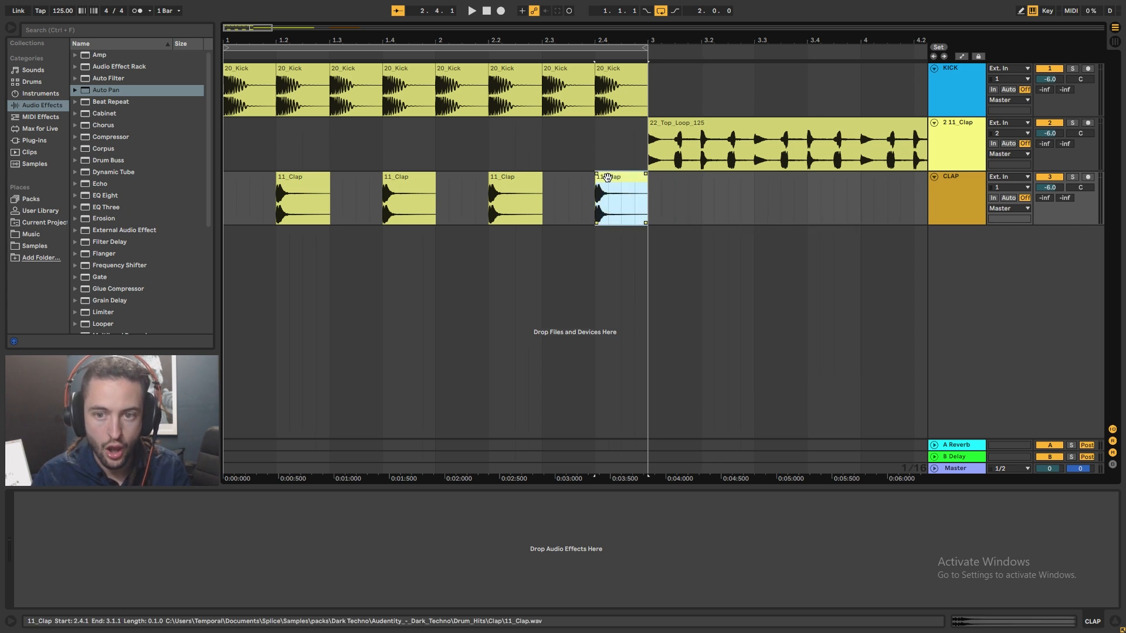
pyautogui.moveTo(608, 178); pyautogui.dragTo(648, 187)
pyautogui.click(642, 159)
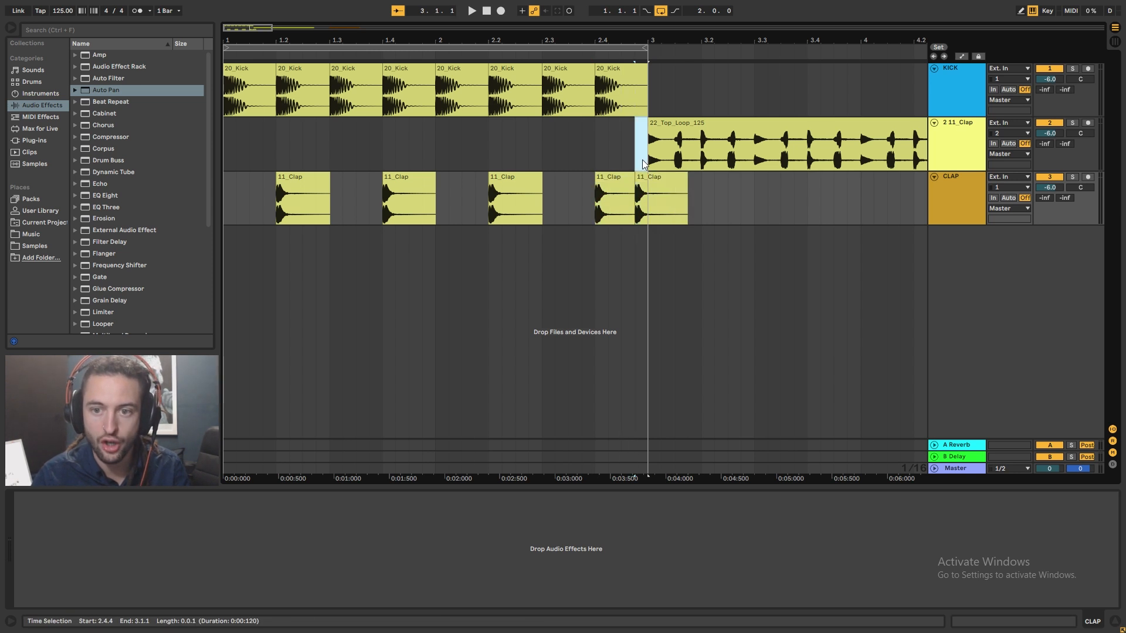
# Step: Play the two-bar loop from the start to hear the extra clap, then stop and select that clap clip
pyautogui.click(235, 207)
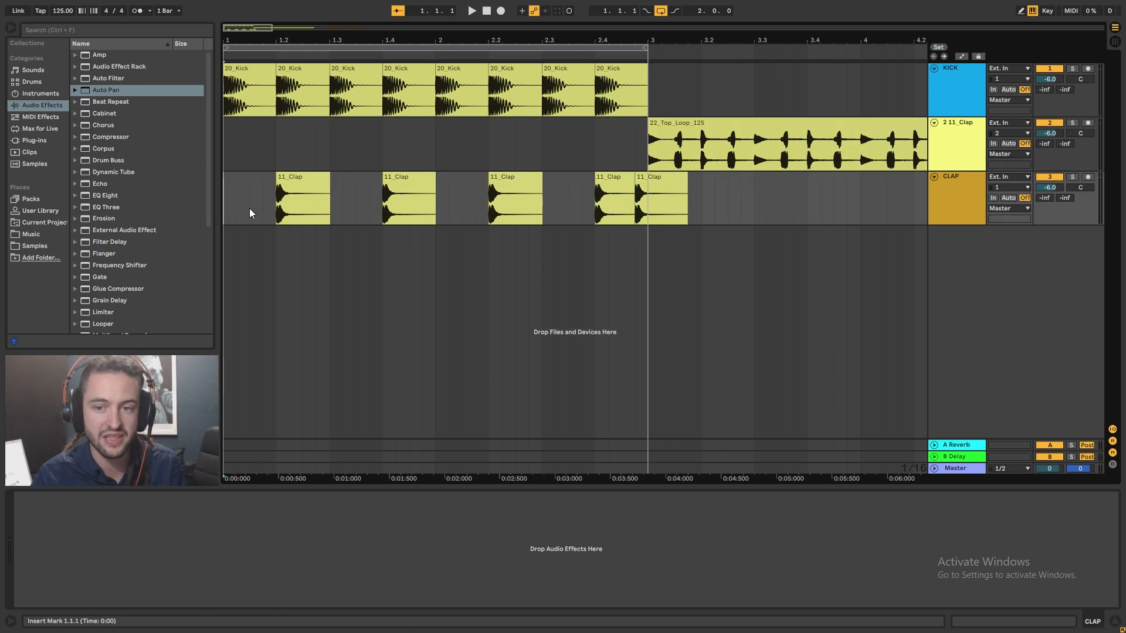
pyautogui.press('space')
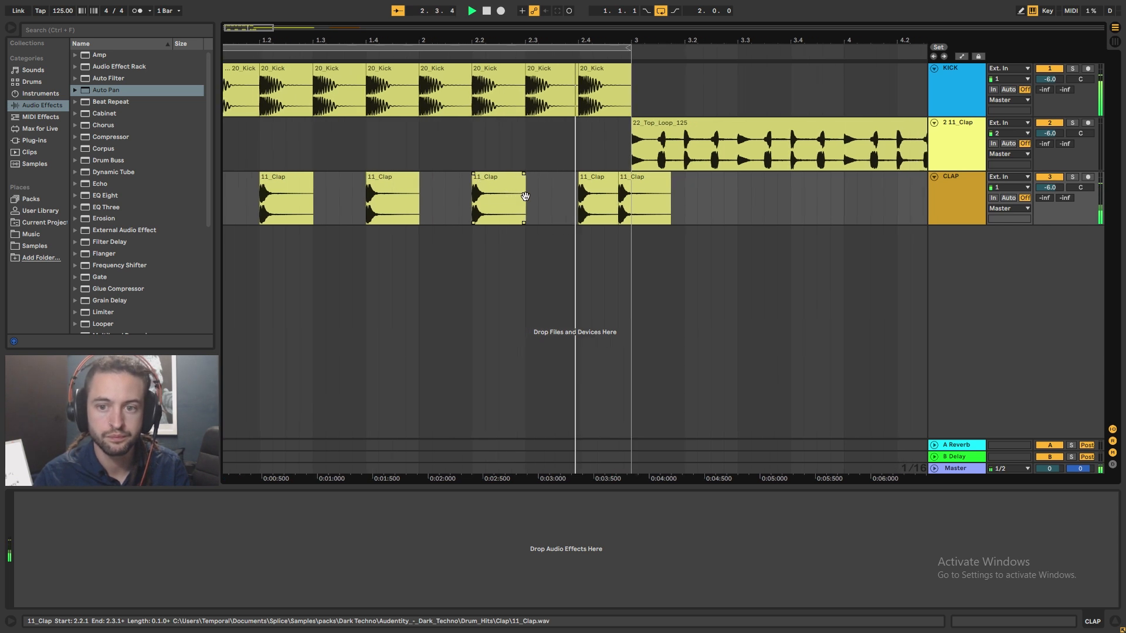
pyautogui.press('space')
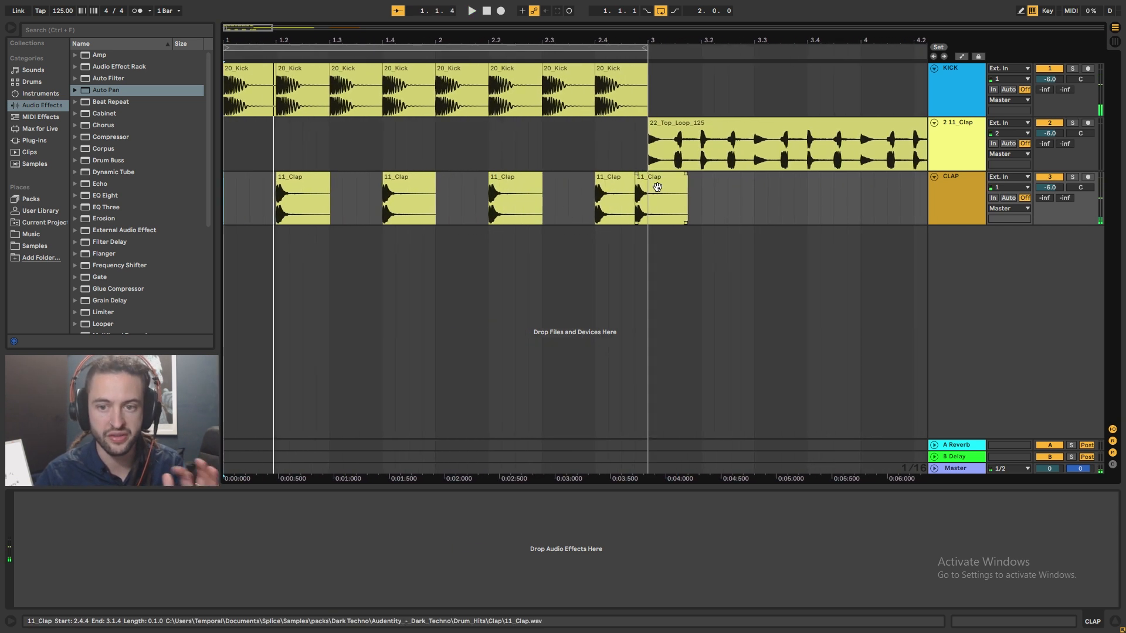
pyautogui.click(656, 180)
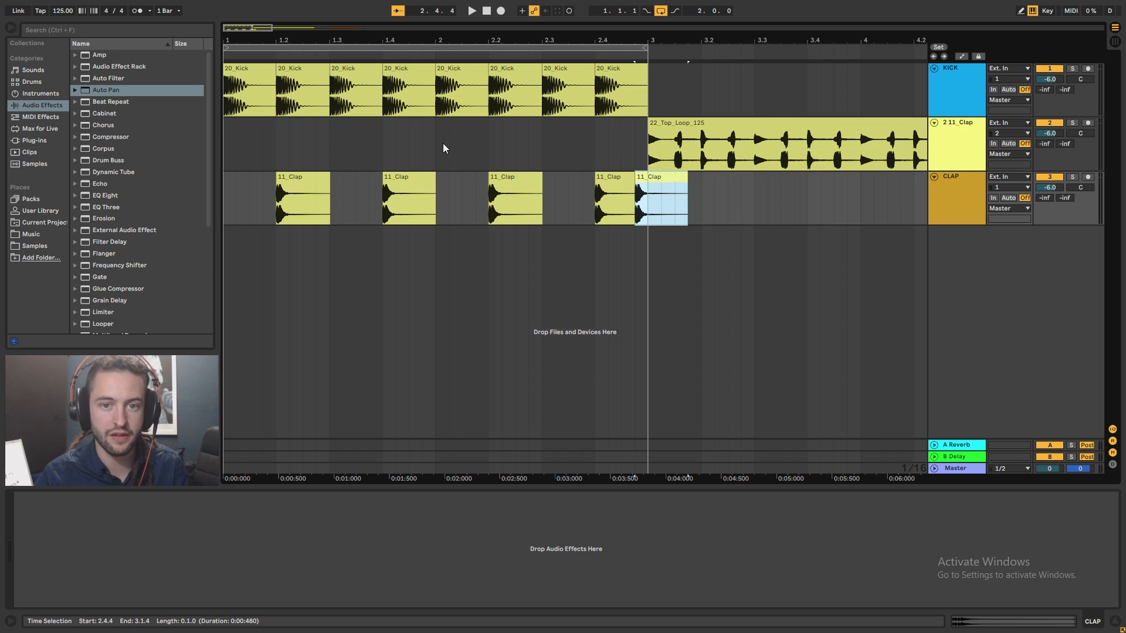
pyautogui.moveTo(448, 147); pyautogui.dragTo(623, 175)
pyautogui.click(639, 164)
# Step: Move the 22_Top_Loop_125 clip to beat 3.2 on the second track and solo that track
pyautogui.moveTo(687, 123); pyautogui.dragTo(743, 132)
pyautogui.click(1073, 123)
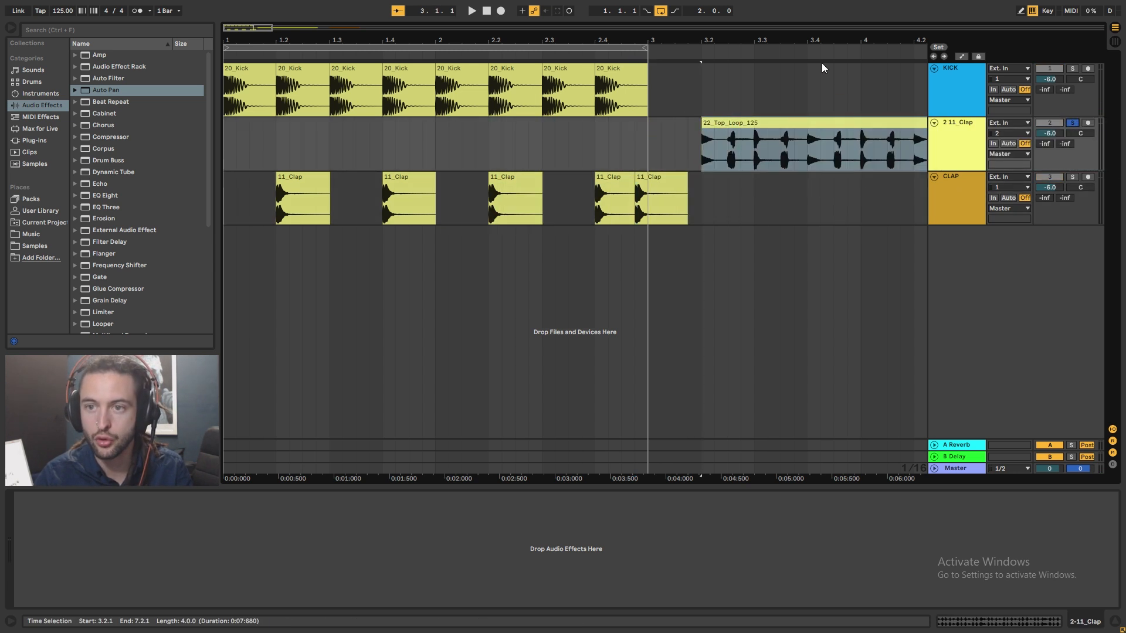
pyautogui.hscroll(3, 659, 131)
pyautogui.click(659, 131)
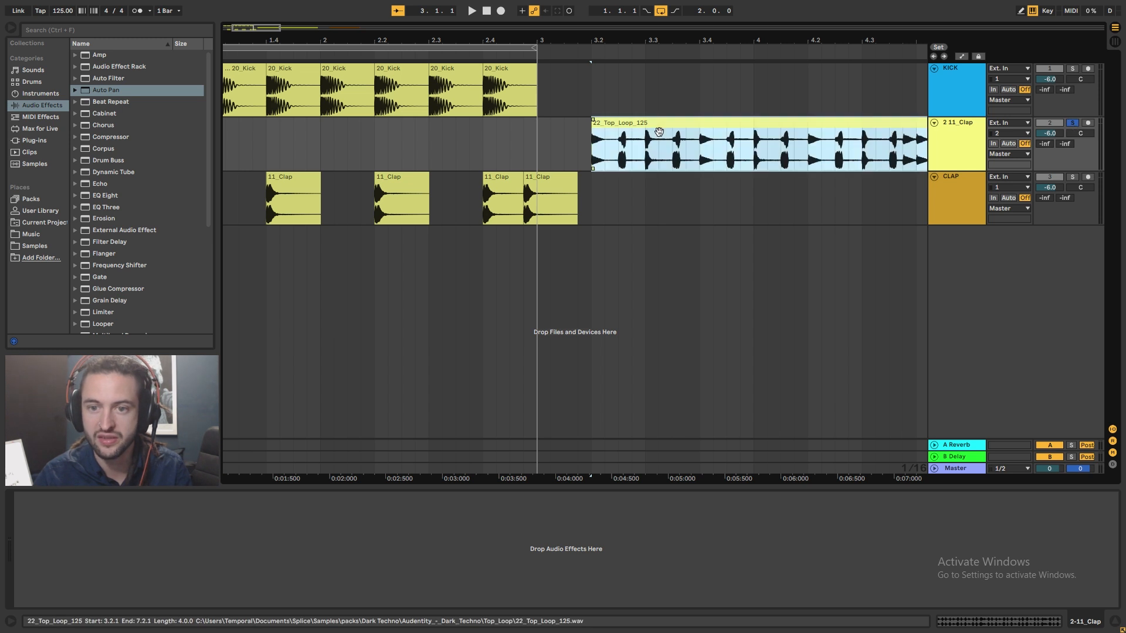
# Step: Audition the soloed 22_Top_Loop_125 clip from its start and from around beats 4.2 and 4.3
pyautogui.press('space')
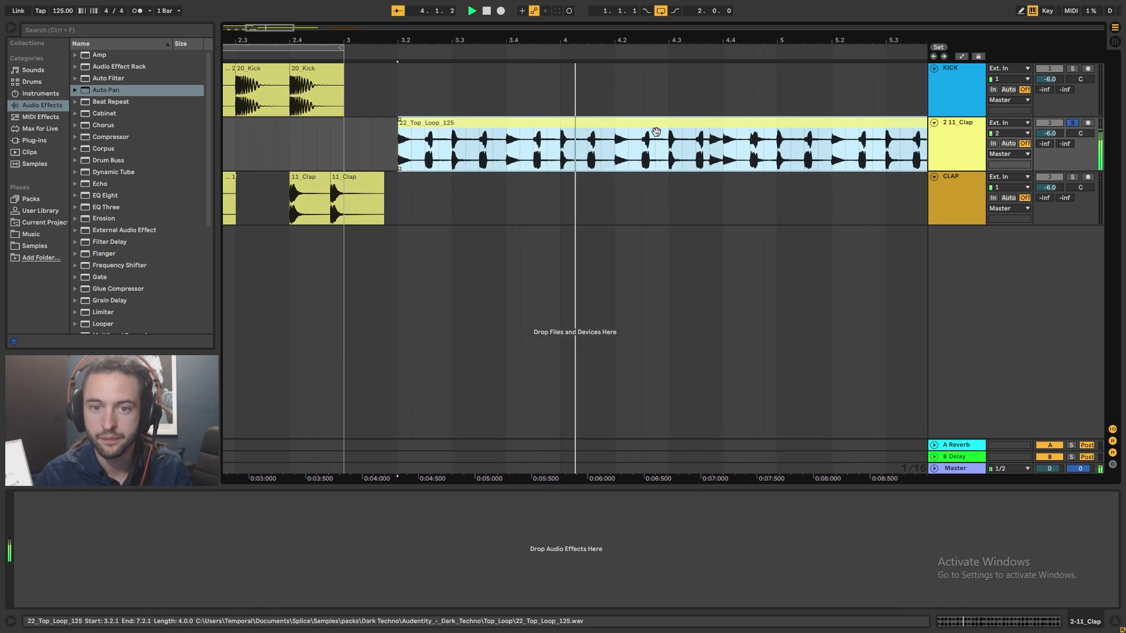
pyautogui.press('space')
pyautogui.click(560, 164)
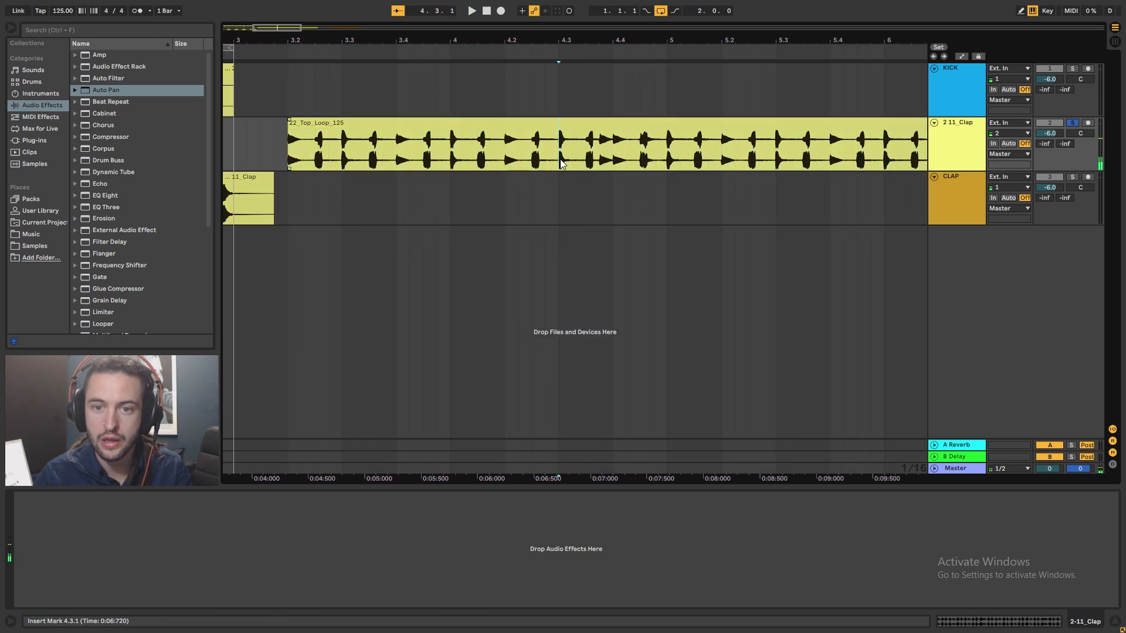
pyautogui.moveTo(561, 164); pyautogui.dragTo(572, 165)
pyautogui.press('space')
pyautogui.press('space')
pyautogui.press('space')
pyautogui.press('space')
pyautogui.press('space')
pyautogui.press('space')
pyautogui.click(501, 165)
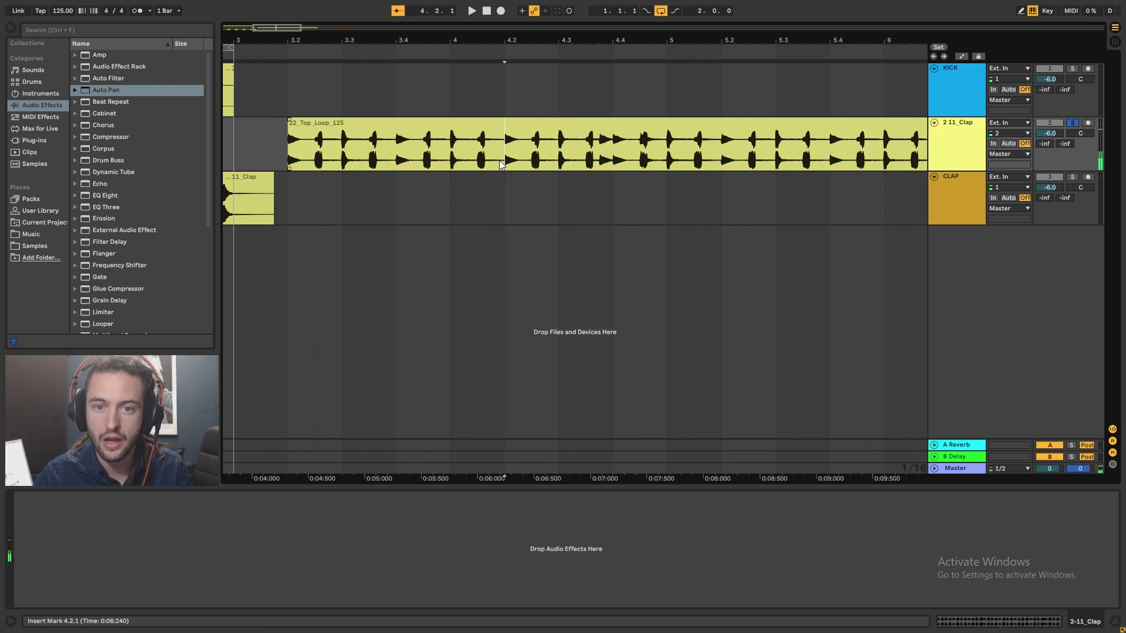
pyautogui.press('space')
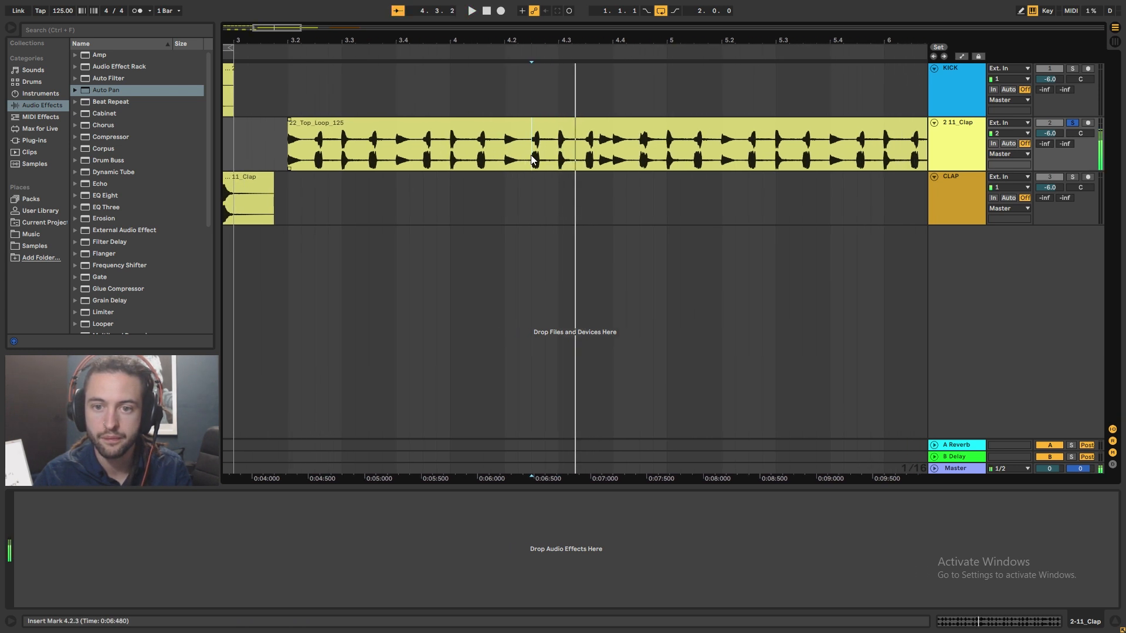
pyautogui.press('space')
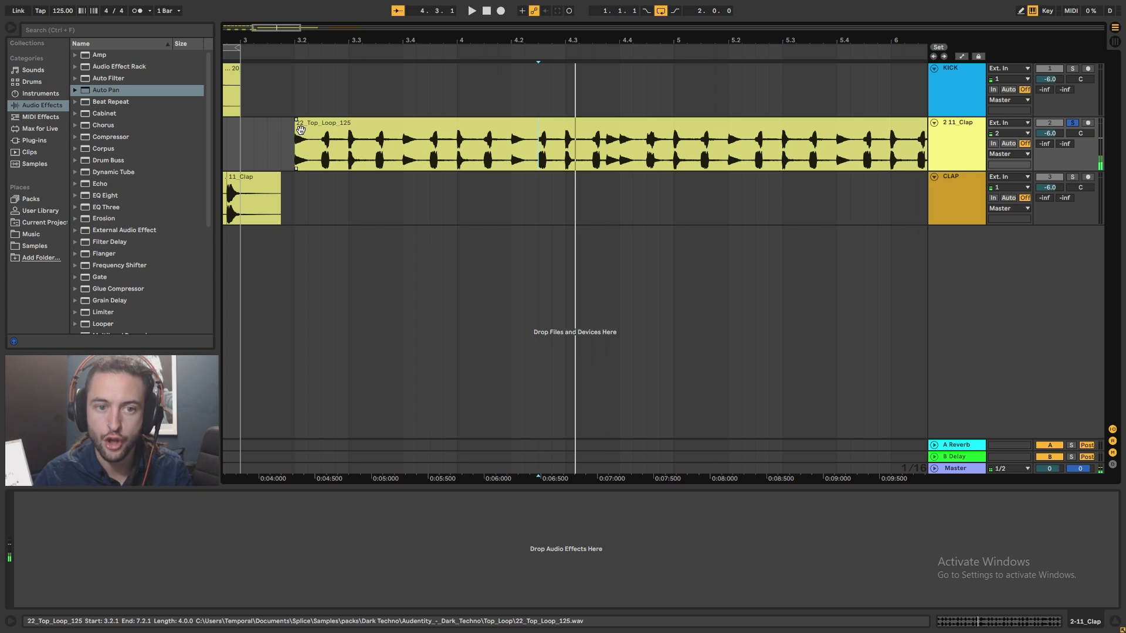
pyautogui.moveTo(295, 130)
pyautogui.mouseDown()
pyautogui.moveTo(347, 131)
pyautogui.moveTo(287, 136)
pyautogui.moveTo(299, 138)
pyautogui.mouseUp()
pyautogui.press('space')
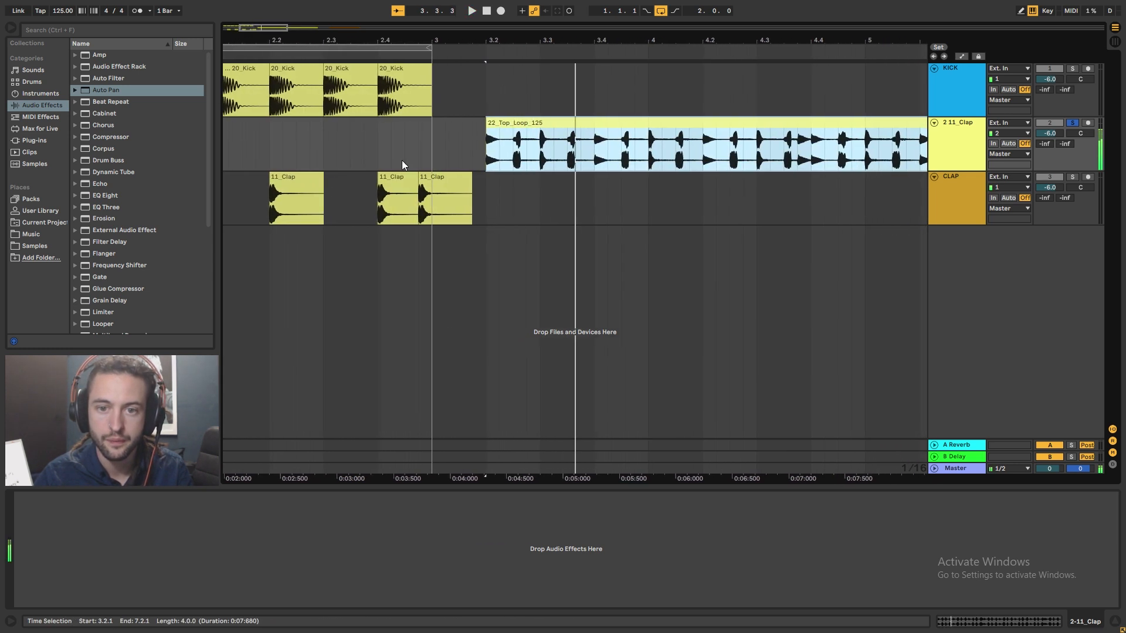
# Step: Split the 22_Top_Loop_125 clip at 3.2.3 and delete the piece before the split
pyautogui.moveTo(518, 39); pyautogui.dragTo(518, 109)
pyautogui.click(491, 163)
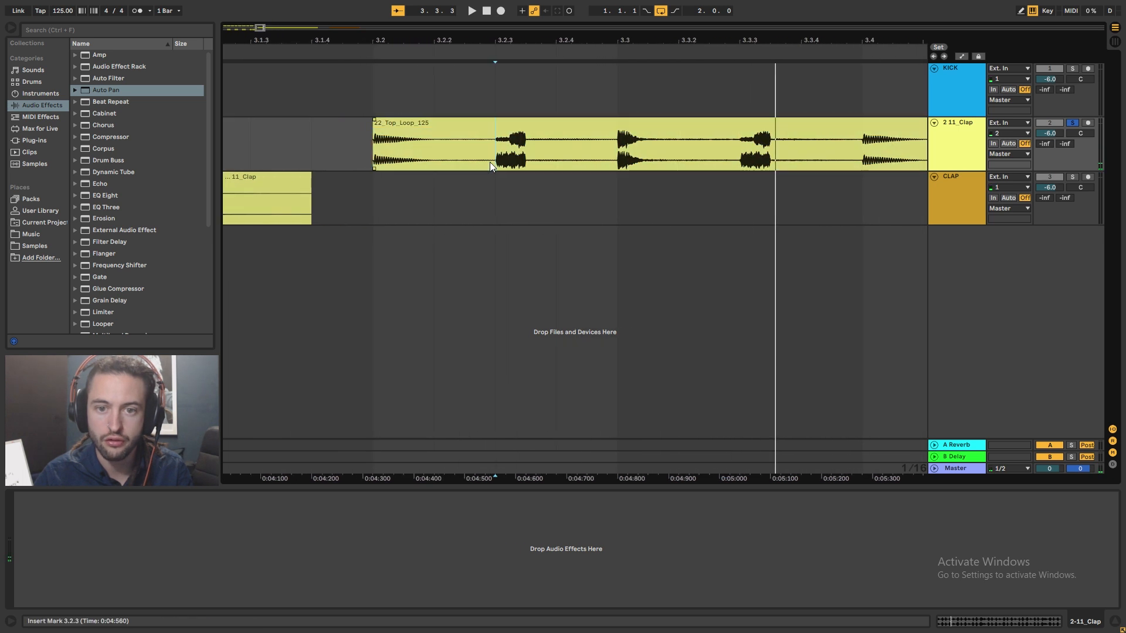
pyautogui.hotkey('ctrl', 'e')
pyautogui.click(477, 126)
pyautogui.press('Delete')
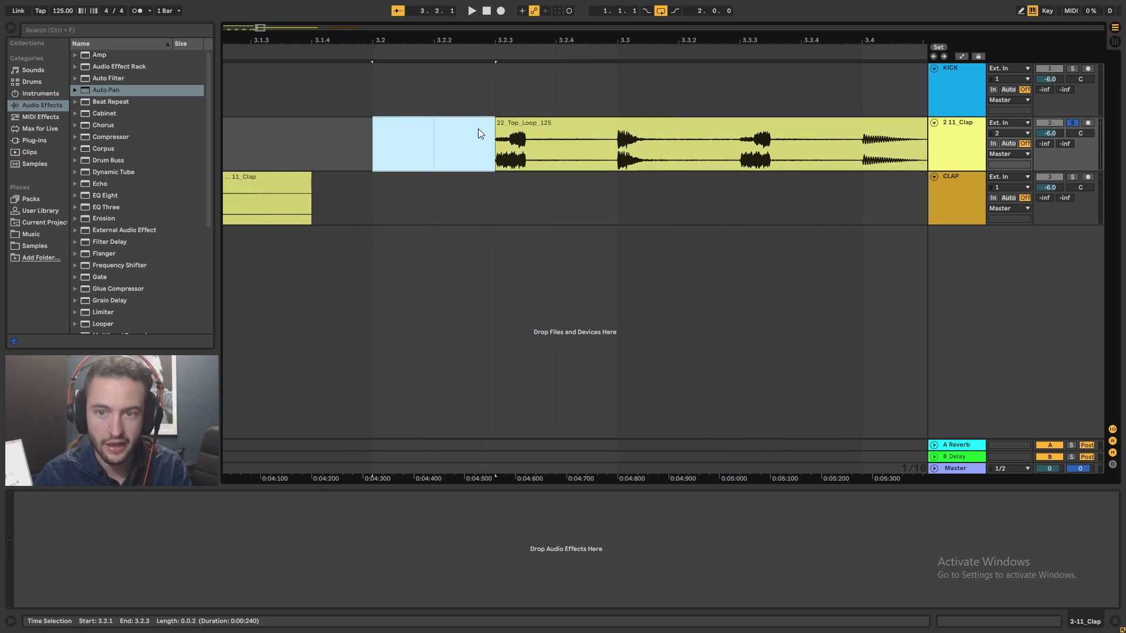
# Step: Play the remaining top loop, then split it at 3.4.1 and trim the second piece to start at 3.4.3
pyautogui.click(496, 144)
pyautogui.press('space')
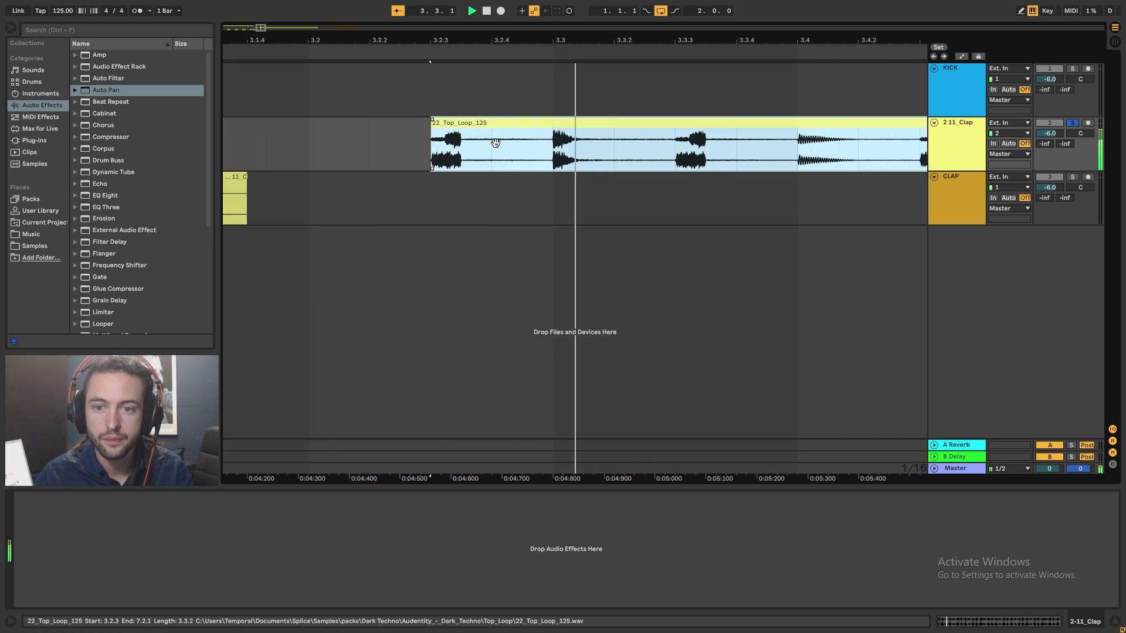
pyautogui.press('space')
pyautogui.click(420, 160)
pyautogui.hotkey('ctrl', 'e')
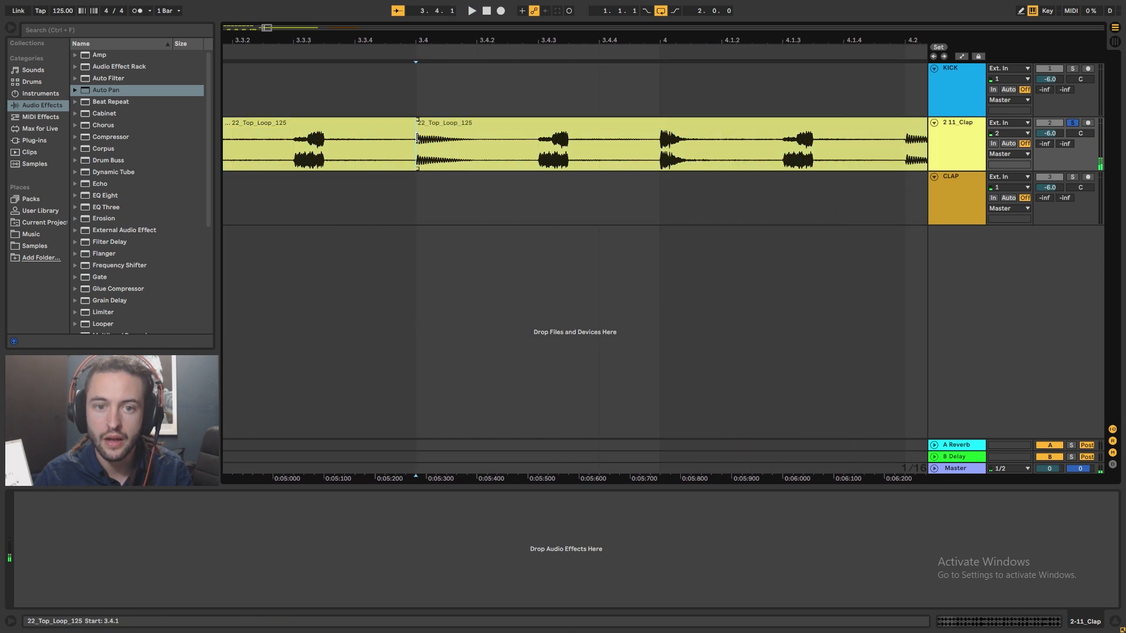
pyautogui.moveTo(418, 141); pyautogui.dragTo(523, 149)
# Step: Audition the loop from 4.1.1, then trim the short top loop piece's end to 3.3.4 and move it to start at 3.2.2
pyautogui.click(642, 161)
pyautogui.press('space')
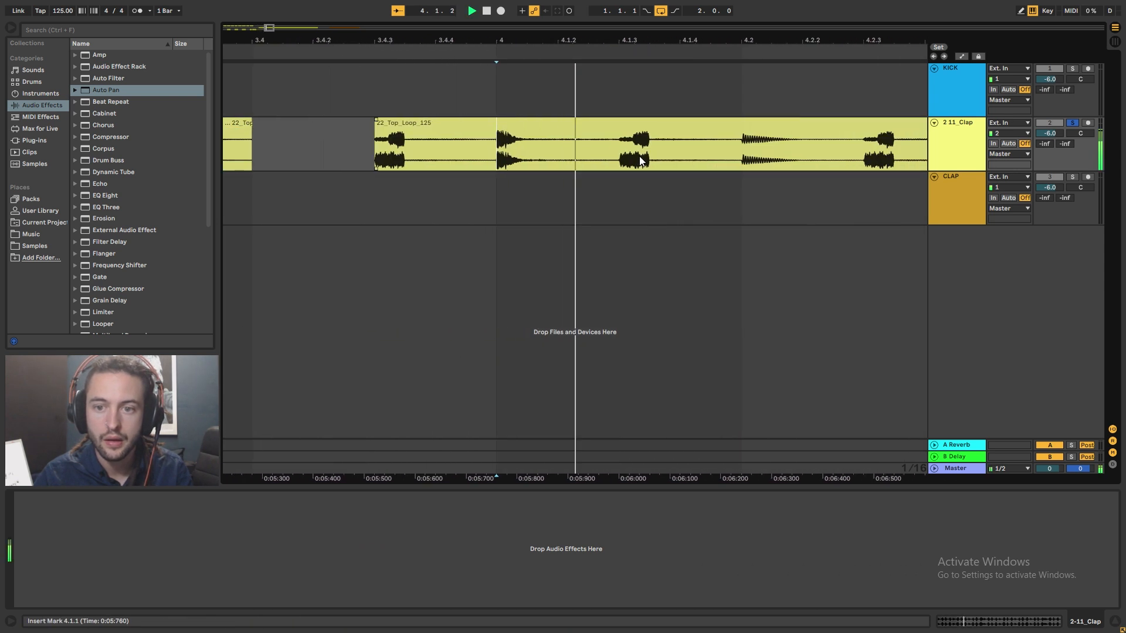
pyautogui.press('space')
pyautogui.moveTo(485, 41); pyautogui.dragTo(686, 6)
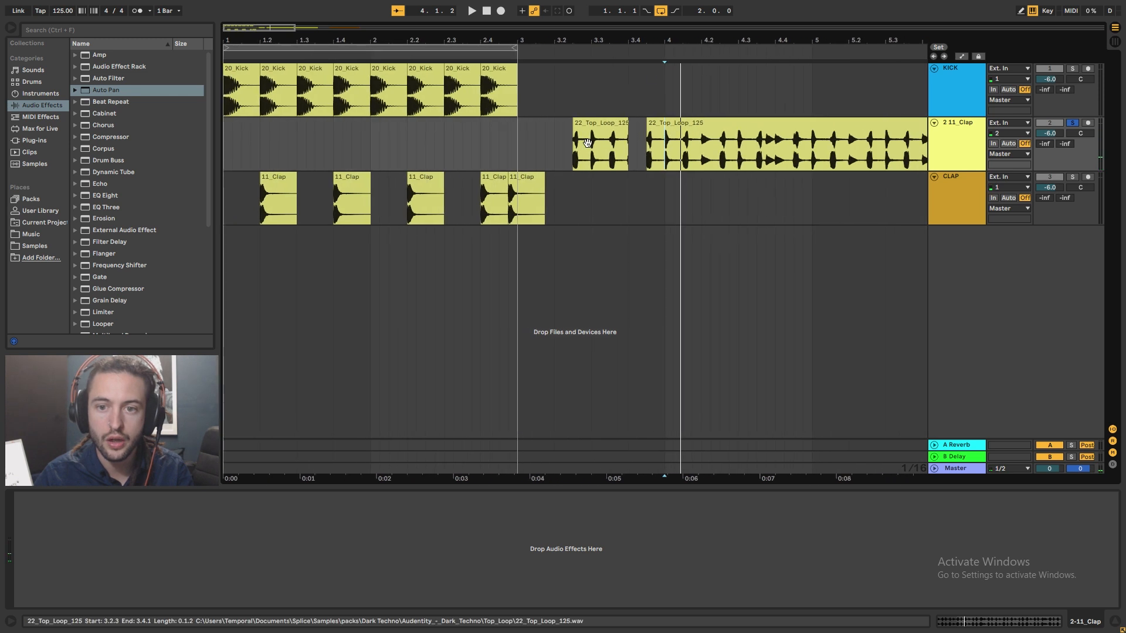
pyautogui.click(618, 125)
pyautogui.moveTo(624, 131); pyautogui.dragTo(615, 131)
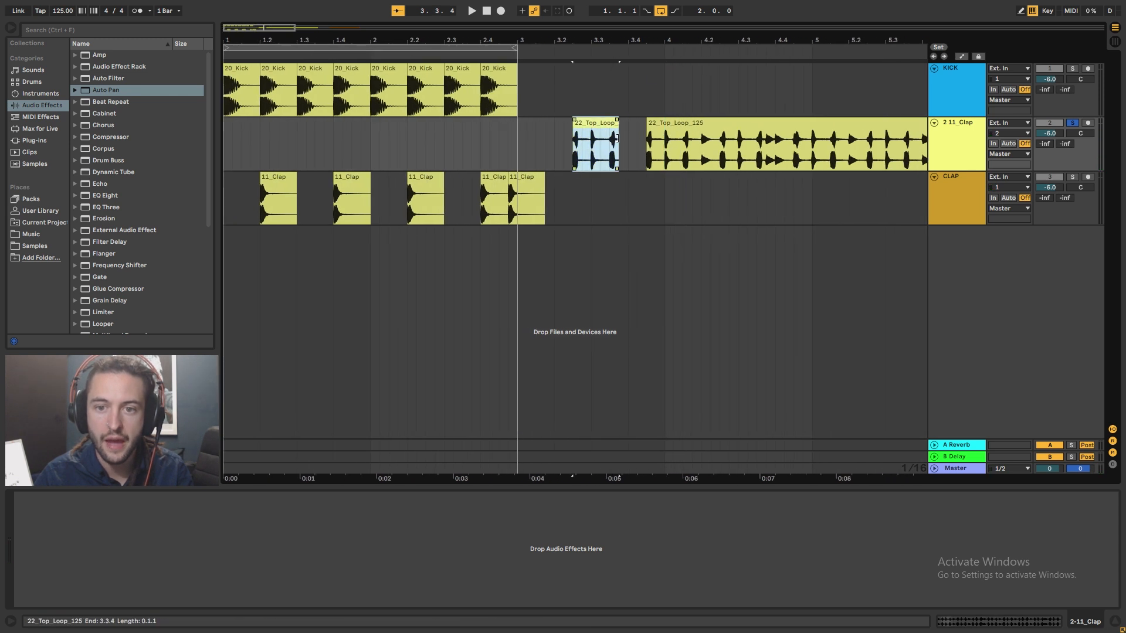
pyautogui.moveTo(592, 134)
pyautogui.mouseDown()
pyautogui.moveTo(448, 133)
pyautogui.moveTo(582, 135)
pyautogui.mouseUp()
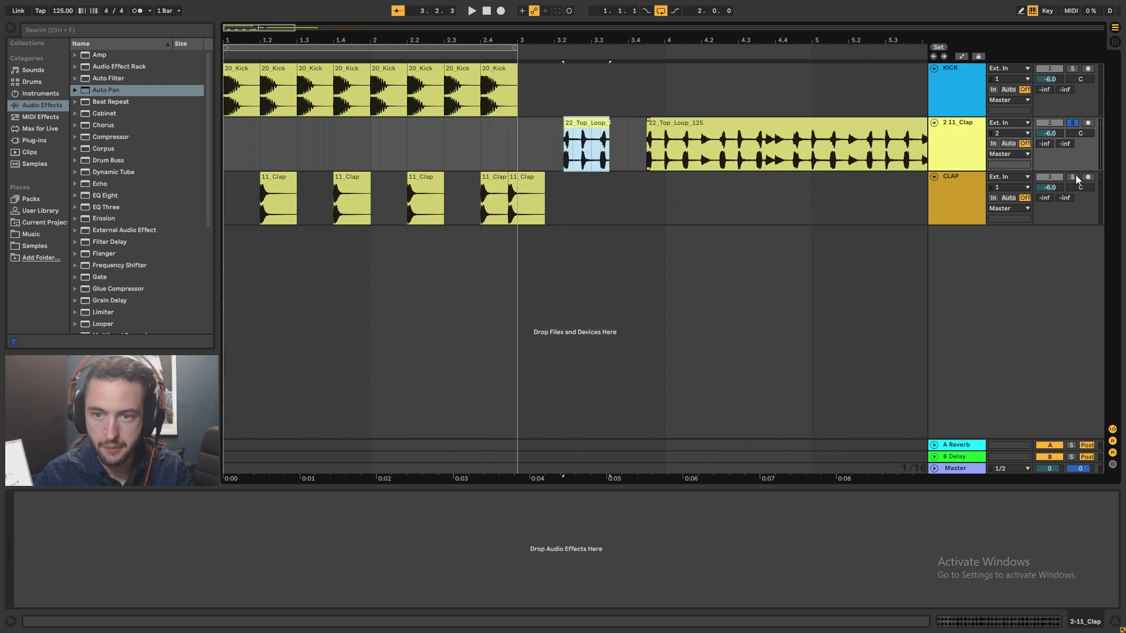
# Step: Insert a new audio track directly below the track holding the top loop clips
pyautogui.rightClick(947, 149)
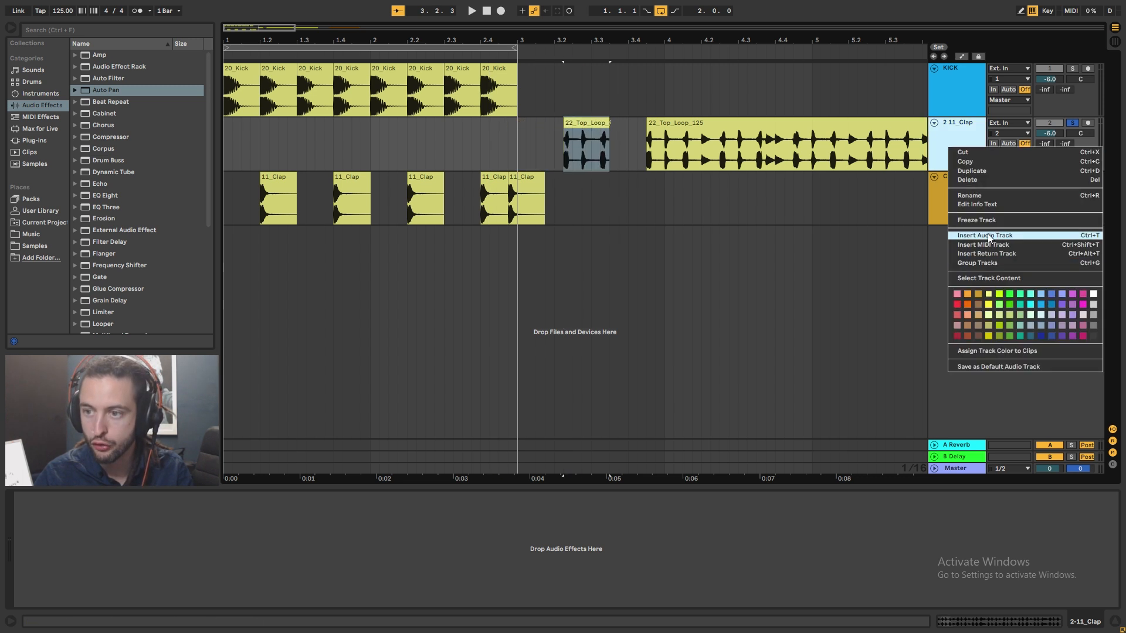
pyautogui.rightClick(938, 130)
pyautogui.click(978, 220)
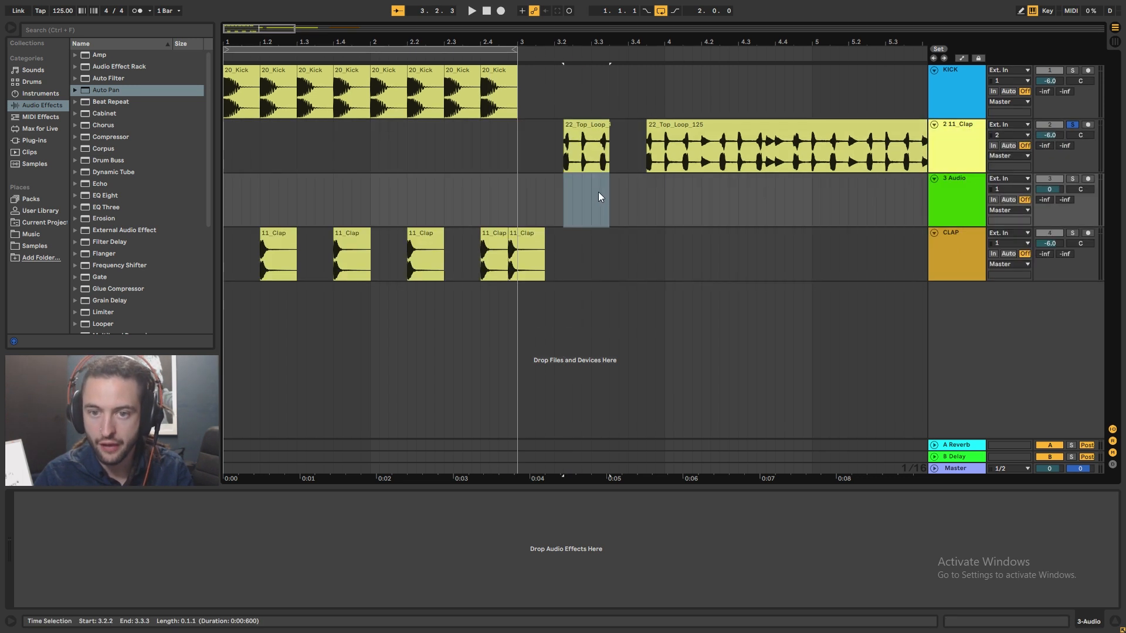
# Step: Separate the first hit of the short top loop clip, place it at 3.1.1, and trim the remaining part to start at 3.2.4
pyautogui.click(597, 194)
pyautogui.click(571, 184)
pyautogui.moveTo(578, 42); pyautogui.dragTo(577, 88)
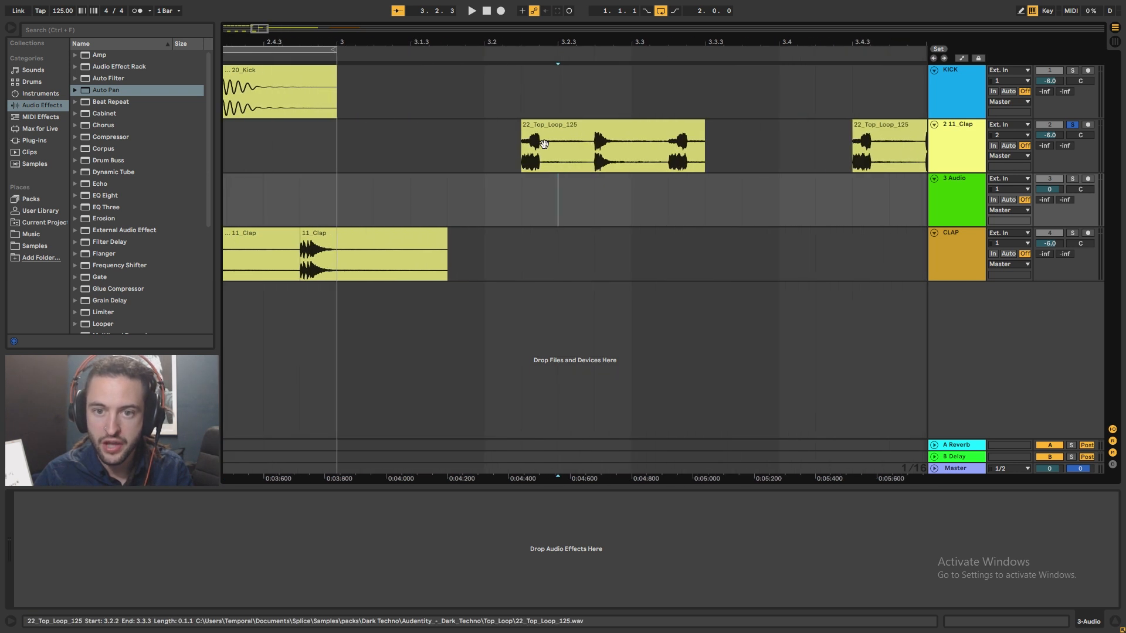
pyautogui.moveTo(516, 156); pyautogui.dragTo(352, 136)
pyautogui.click(549, 129)
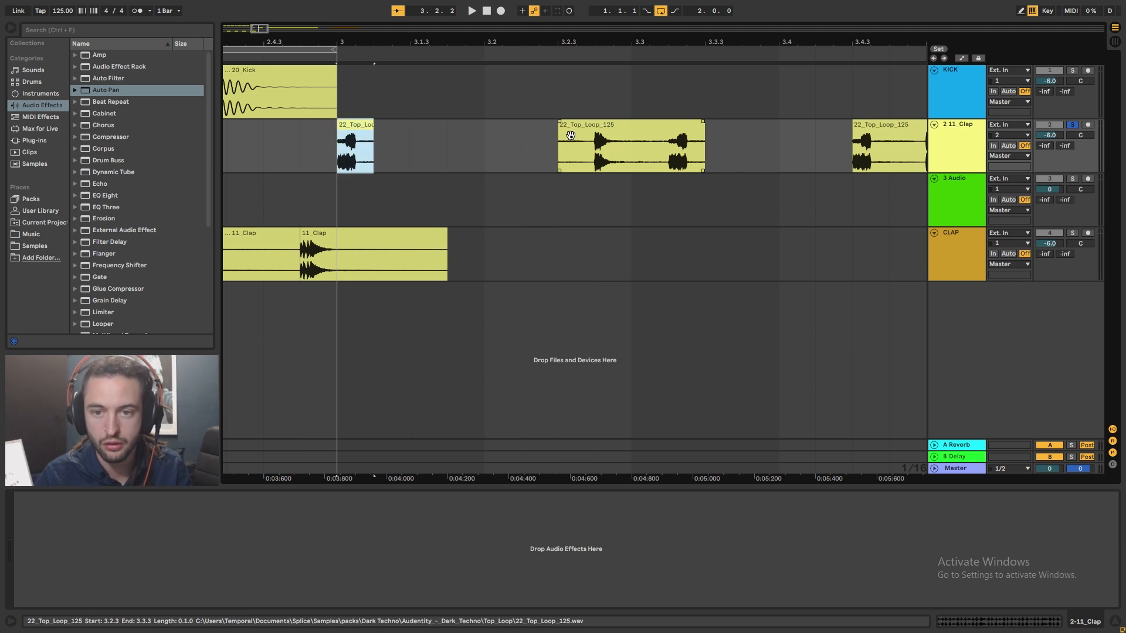
pyautogui.moveTo(561, 135); pyautogui.dragTo(587, 136)
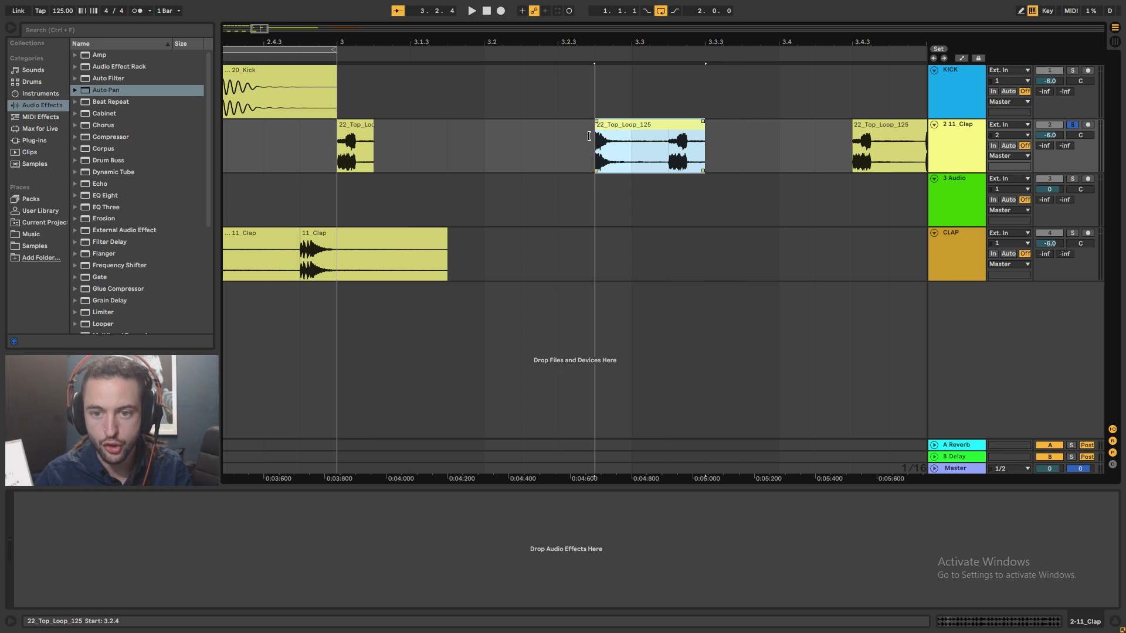
# Step: Split the top loop piece at 3.3.1 and delete the part after the split
pyautogui.click(629, 160)
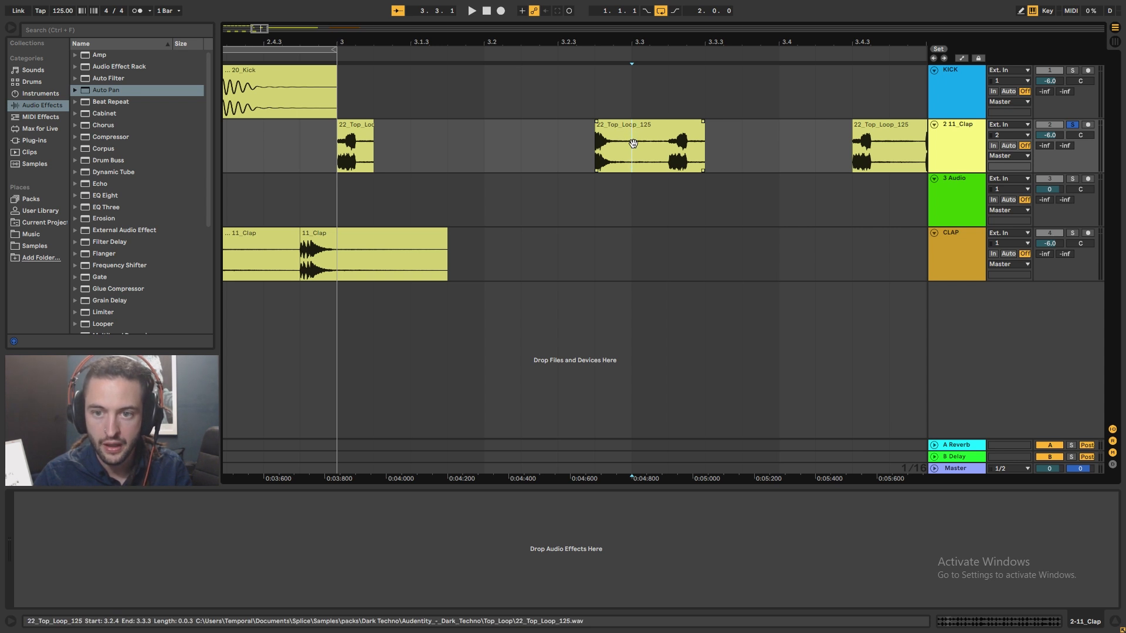
pyautogui.click(634, 138)
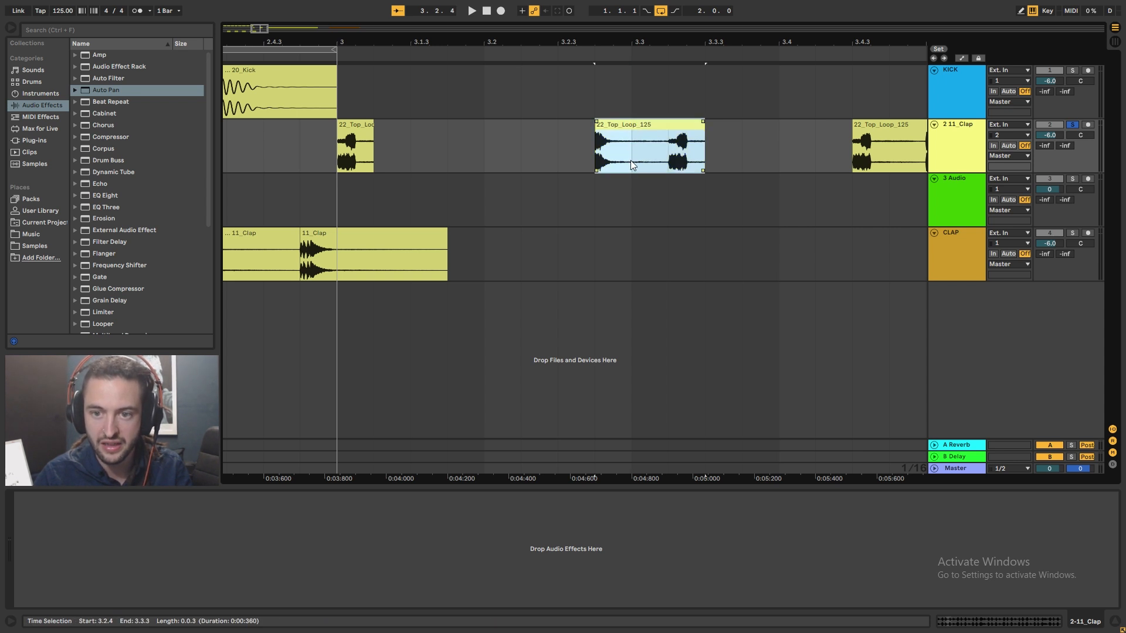
pyautogui.click(631, 160)
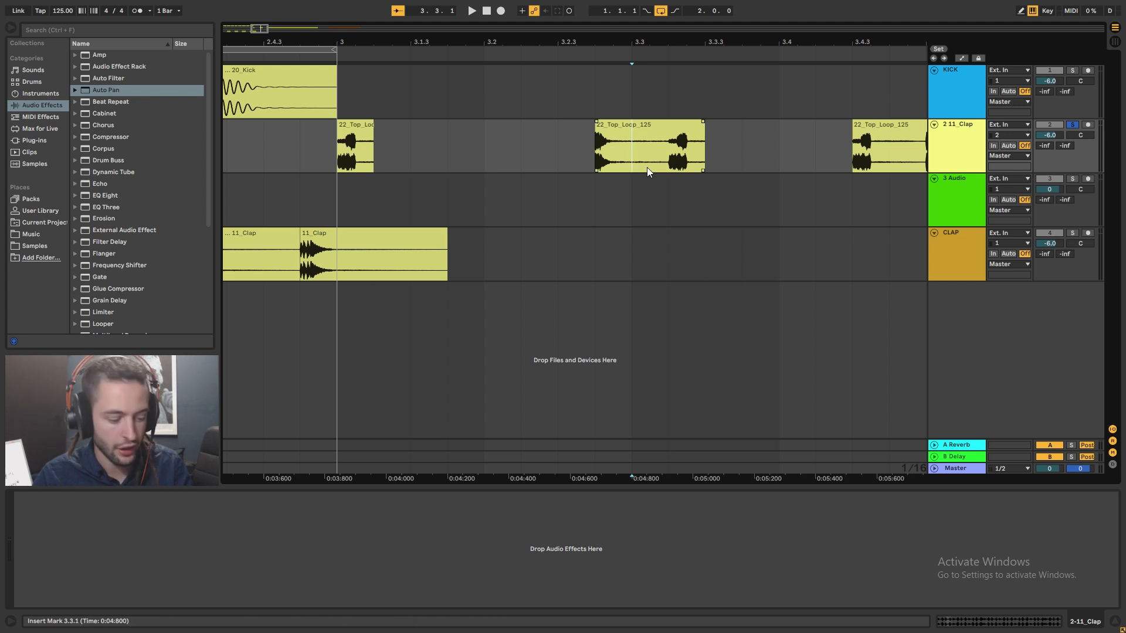
pyautogui.hotkey('ctrl', 'e')
pyautogui.click(653, 154)
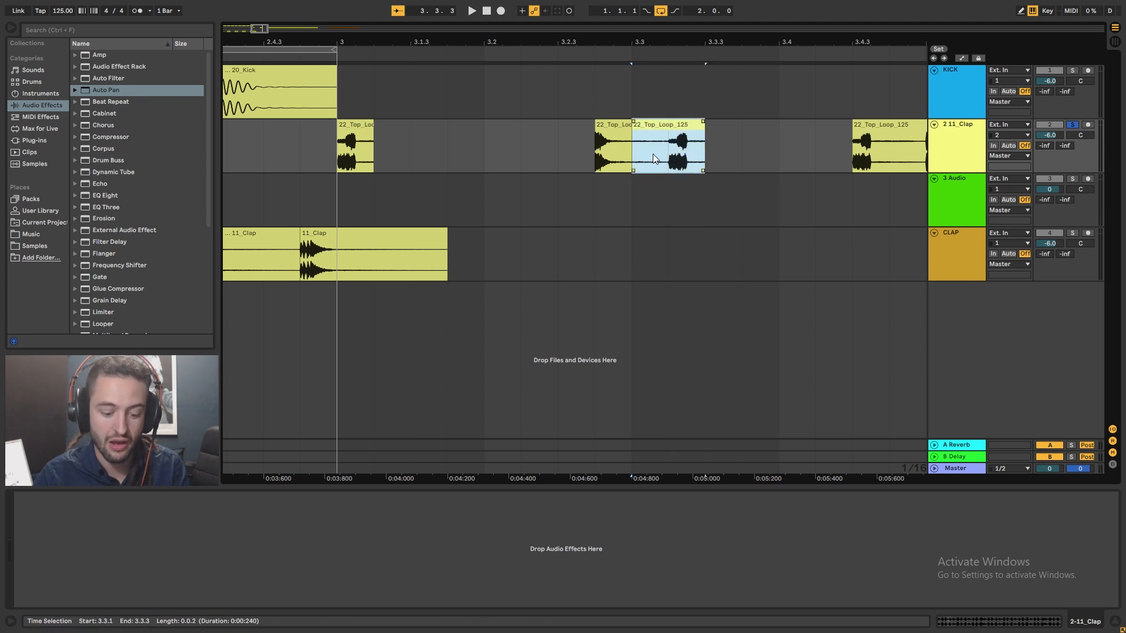
pyautogui.press('Delete')
# Step: Play the two isolated top loop hits one after the other to compare them
pyautogui.click(366, 129)
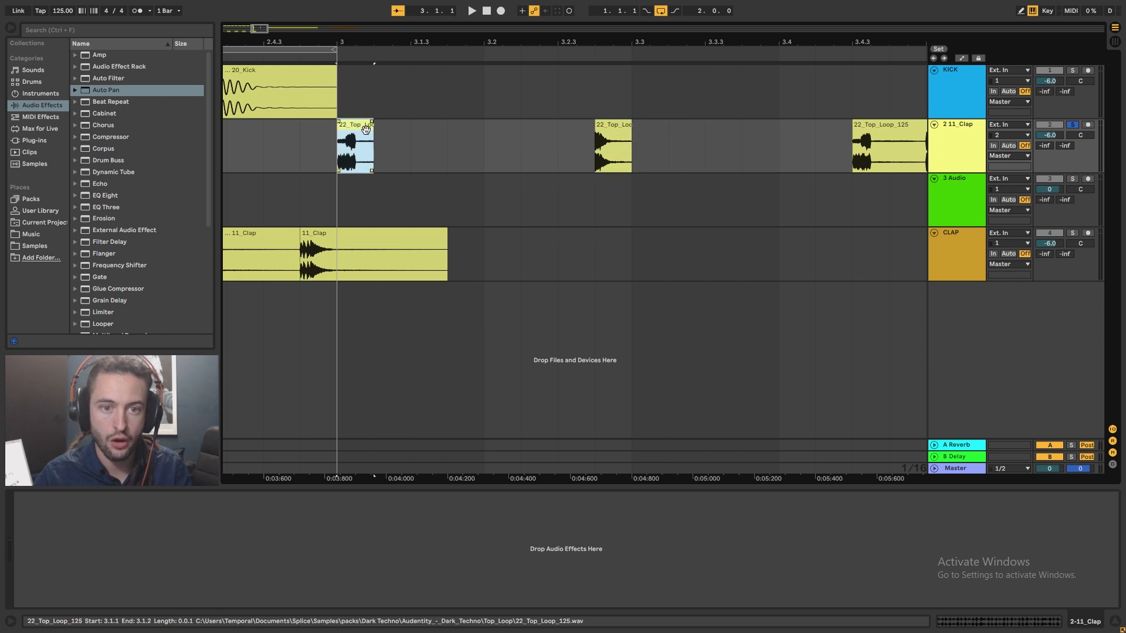
pyautogui.press('space')
pyautogui.press('space')
pyautogui.click(784, 126)
pyautogui.press('space')
pyautogui.press('space')
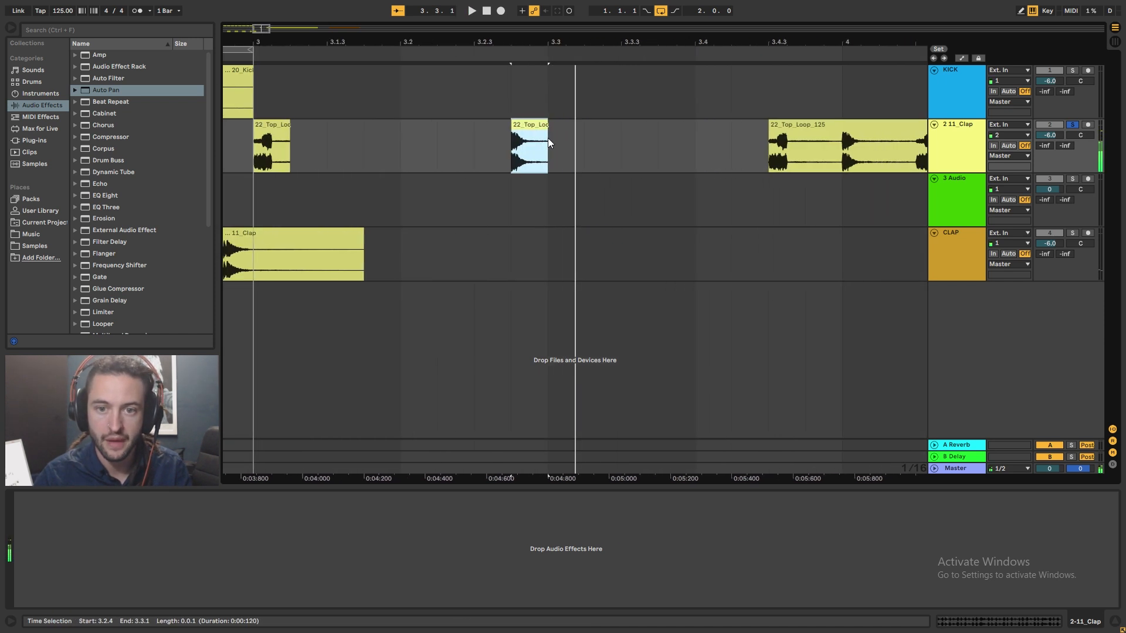
# Step: Set the fixed grid to 1/32 and trim the end of the hit at 3.1.1 to one grid step long
pyautogui.hscroll(-3, 586, 142)
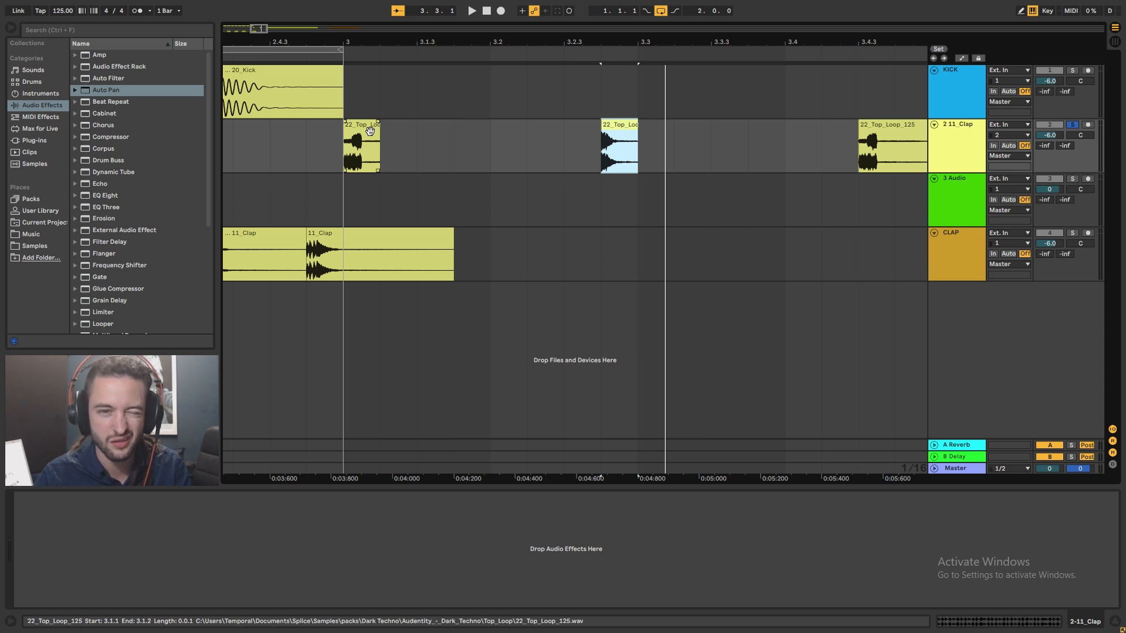
pyautogui.rightClick(410, 151)
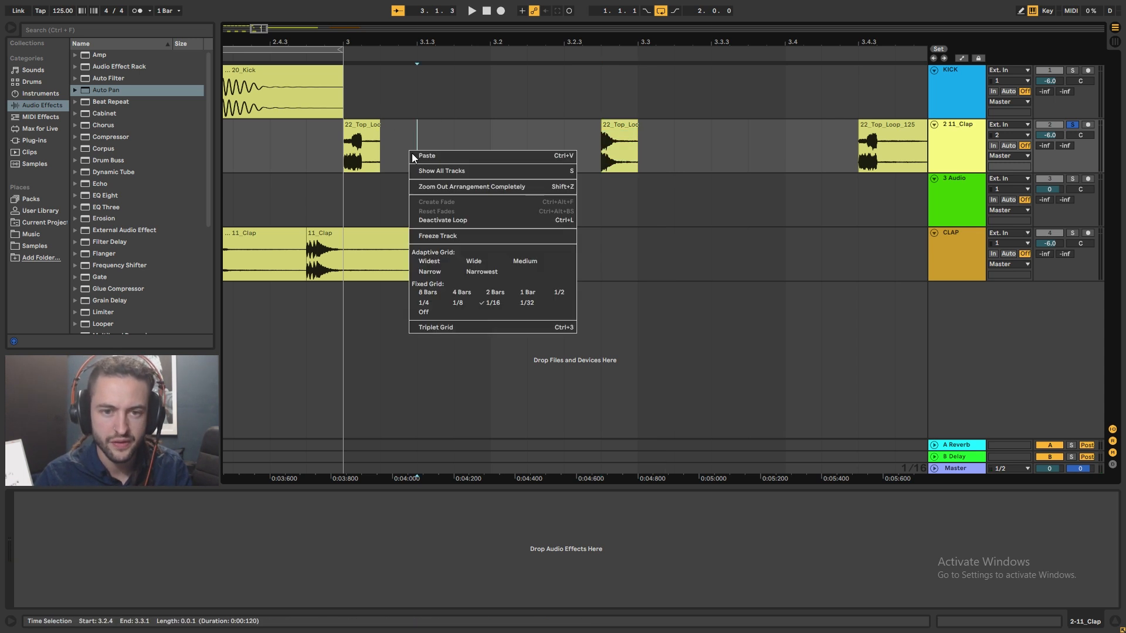
pyautogui.click(522, 303)
pyautogui.moveTo(380, 135); pyautogui.dragTo(363, 134)
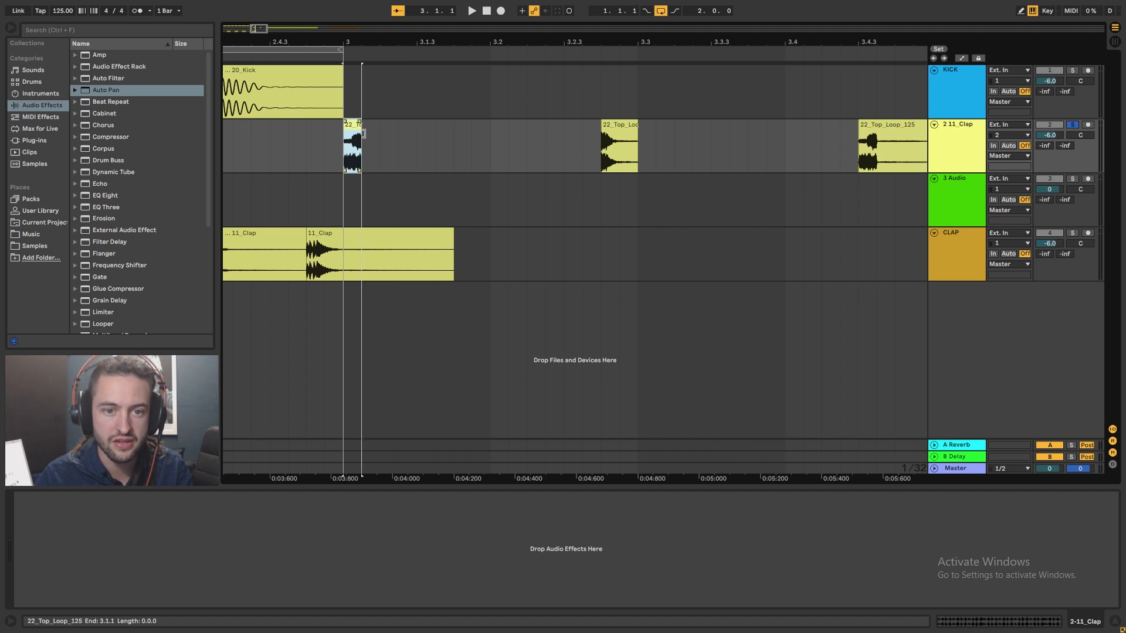
# Step: Replay the shortened hit at 3.1.1, then audition the hit at 3.2.4
pyautogui.moveTo(357, 45); pyautogui.dragTo(431, 122)
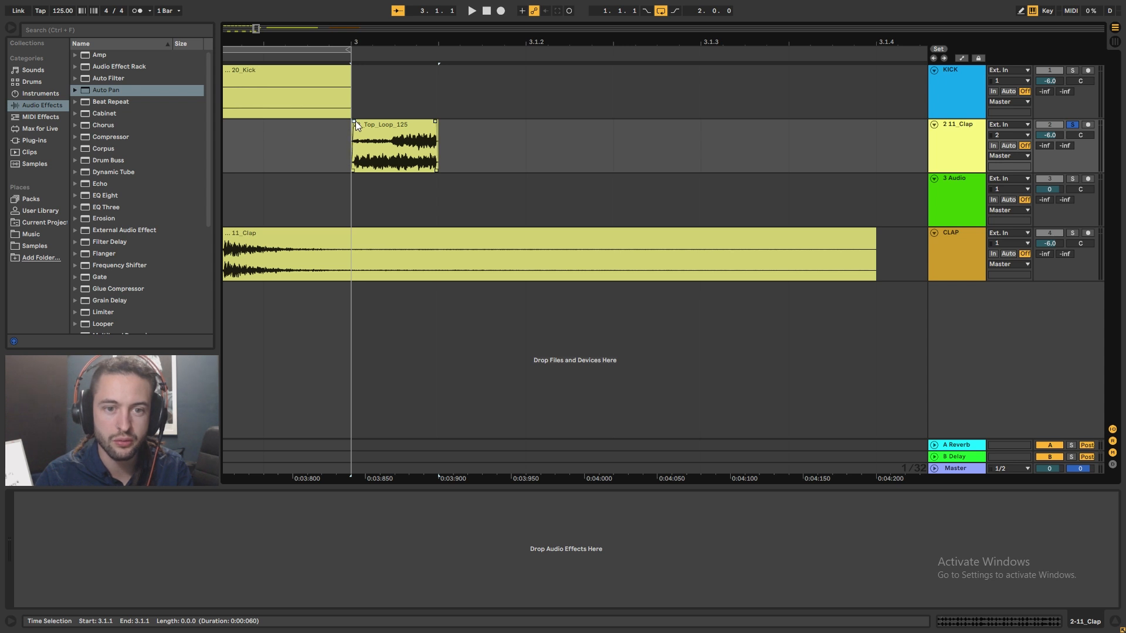
pyautogui.moveTo(390, 51); pyautogui.dragTo(365, 46)
pyautogui.click(364, 134)
pyautogui.press('space')
pyautogui.press('space')
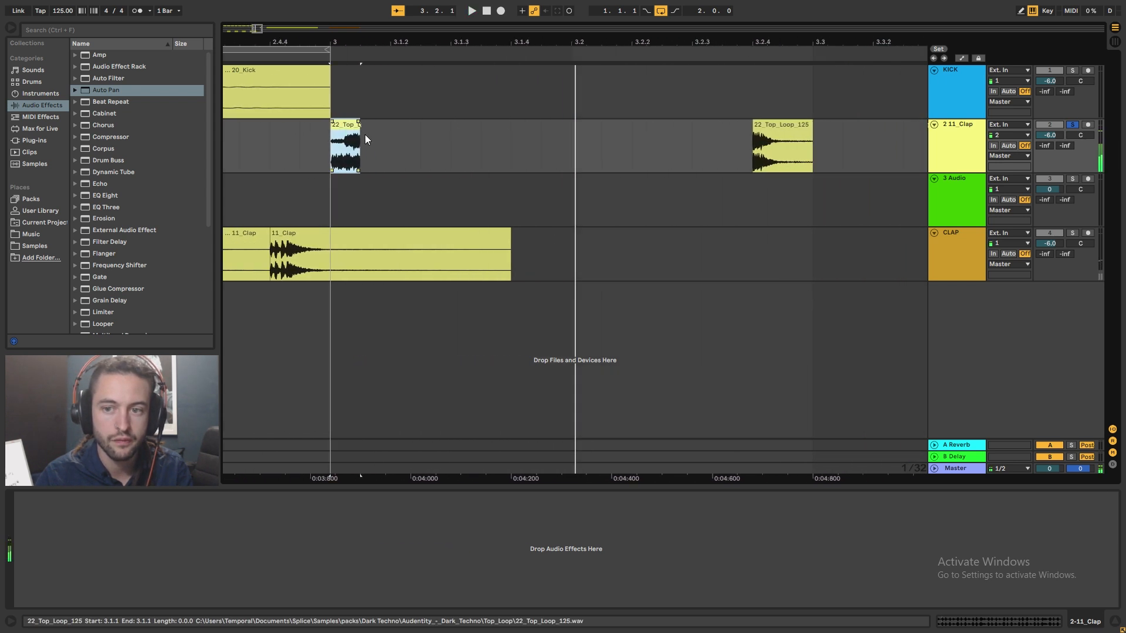
pyautogui.press('space')
pyautogui.press('space')
pyautogui.click(909, 135)
pyautogui.press('space')
pyautogui.press('space')
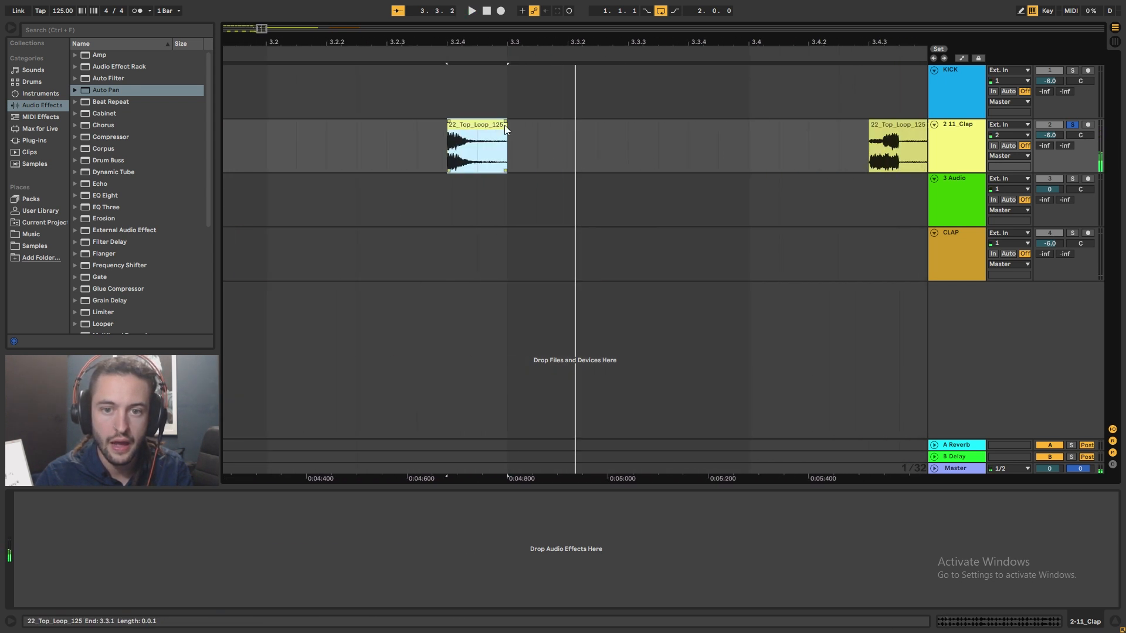
# Step: Add a fade-out across the full length of the hit at 3.2.4 and play it back
pyautogui.moveTo(505, 122); pyautogui.dragTo(449, 122)
pyautogui.click(445, 140)
pyautogui.press('space')
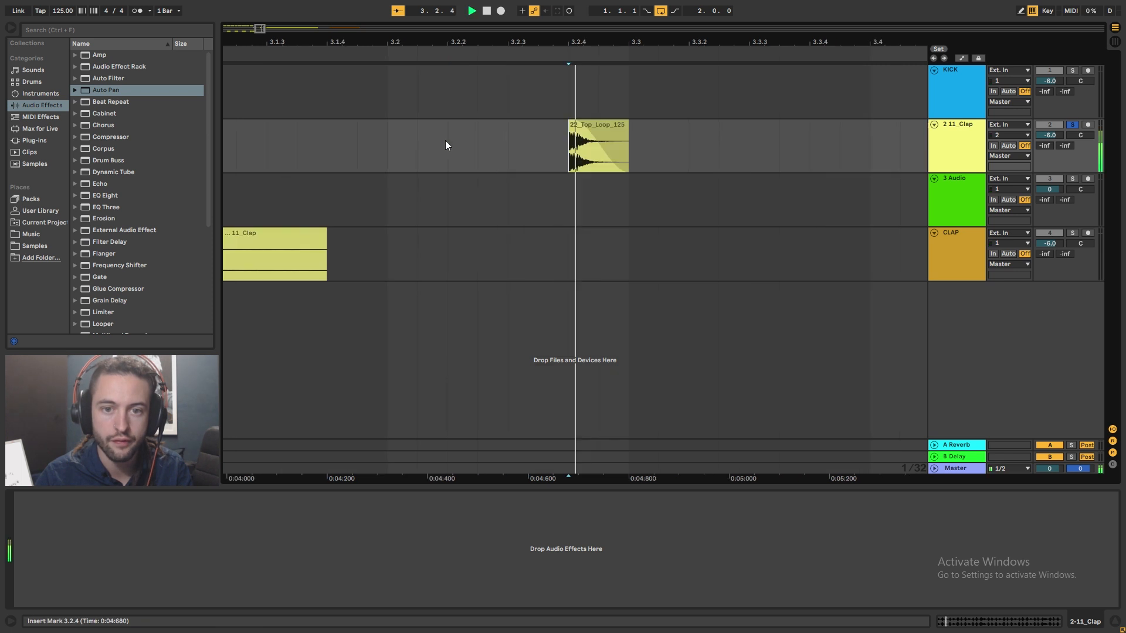
pyautogui.press('space')
pyautogui.click(459, 128)
pyautogui.press('space')
pyautogui.press('space')
# Step: Solo the CLAP track and play its last claps, then solo the top loop track and play the hit at 3.2.4
pyautogui.moveTo(504, 50); pyautogui.dragTo(642, 42)
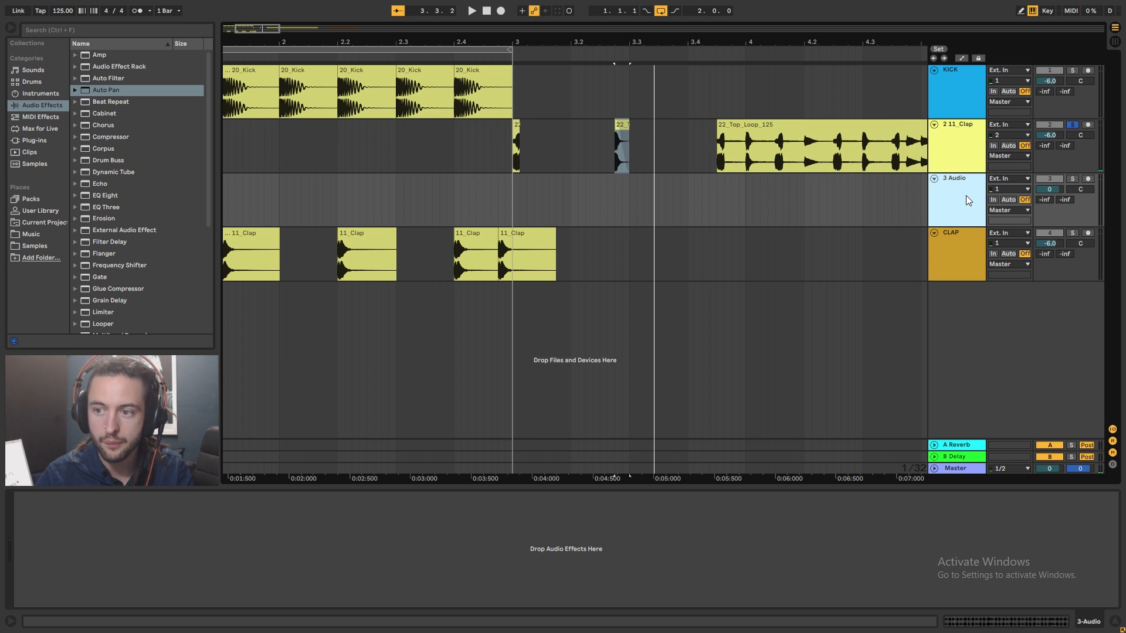
pyautogui.click(455, 249)
pyautogui.press('space')
pyautogui.press('space')
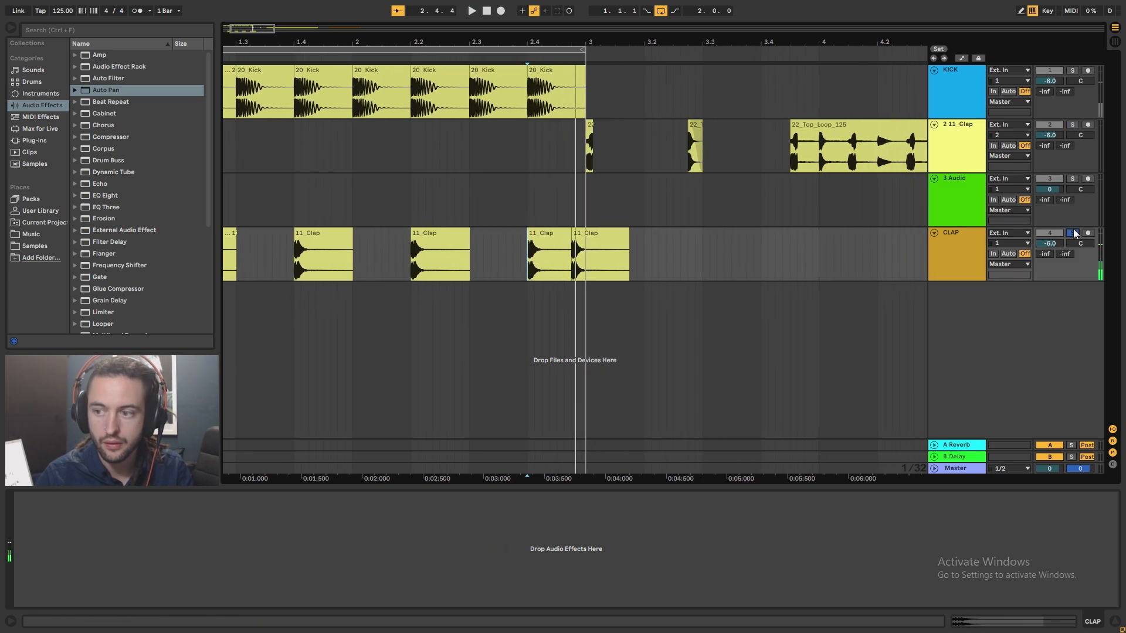
pyautogui.click(701, 127)
pyautogui.click(1073, 125)
pyautogui.press('space')
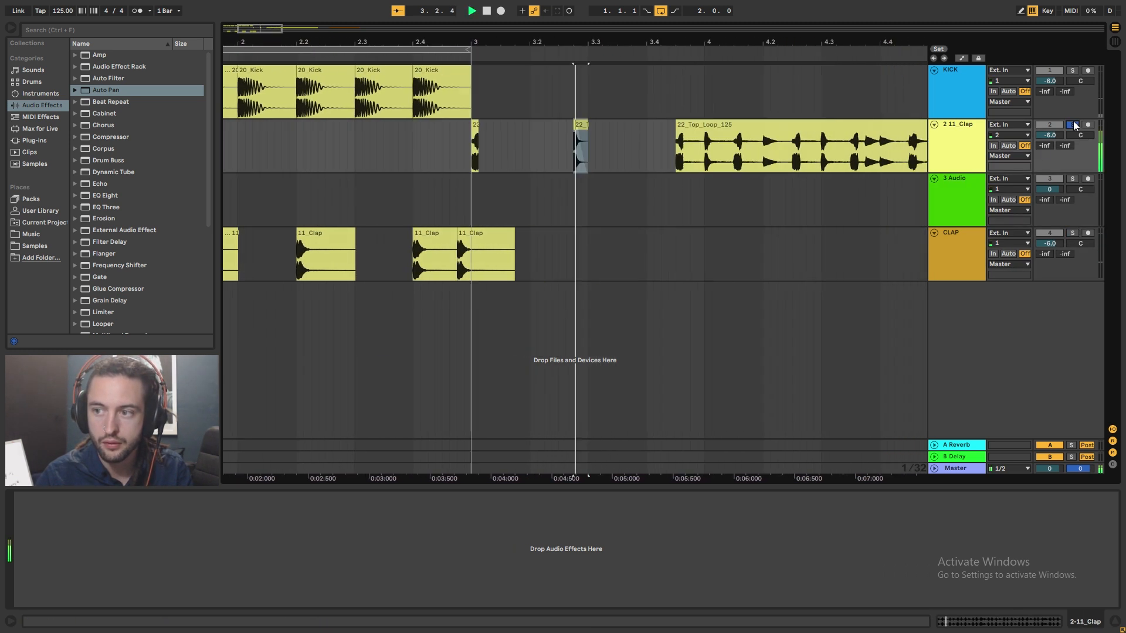
# Step: Stop playback and rename the empty 3 Audio track as PERC1
pyautogui.press('space')
pyautogui.click(970, 200)
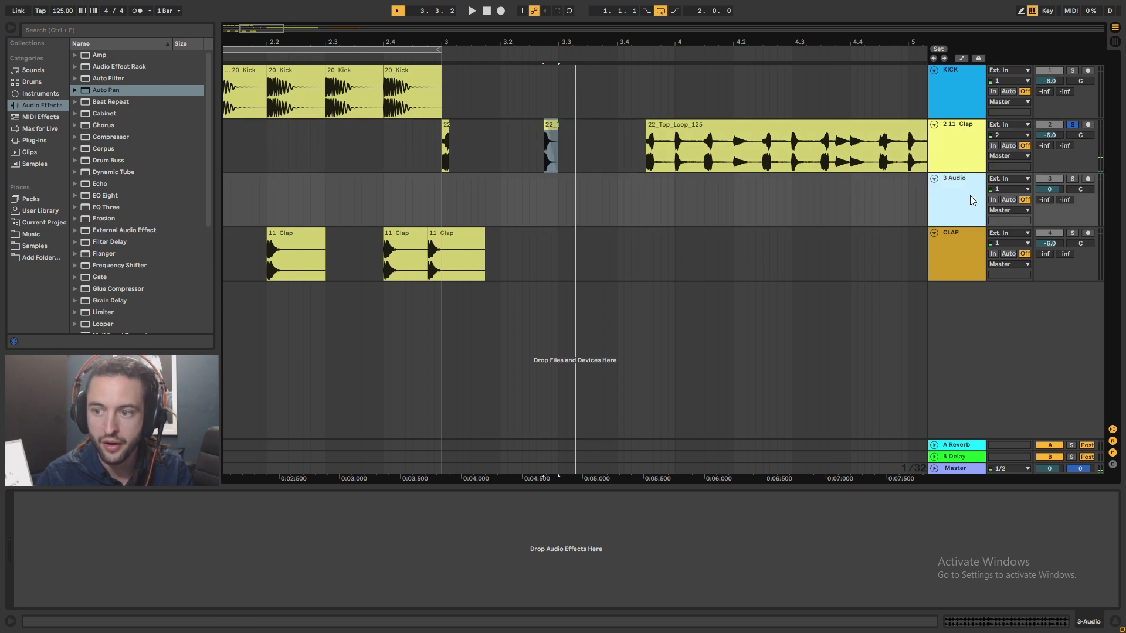
pyautogui.hotkey('ctrl', 'r')
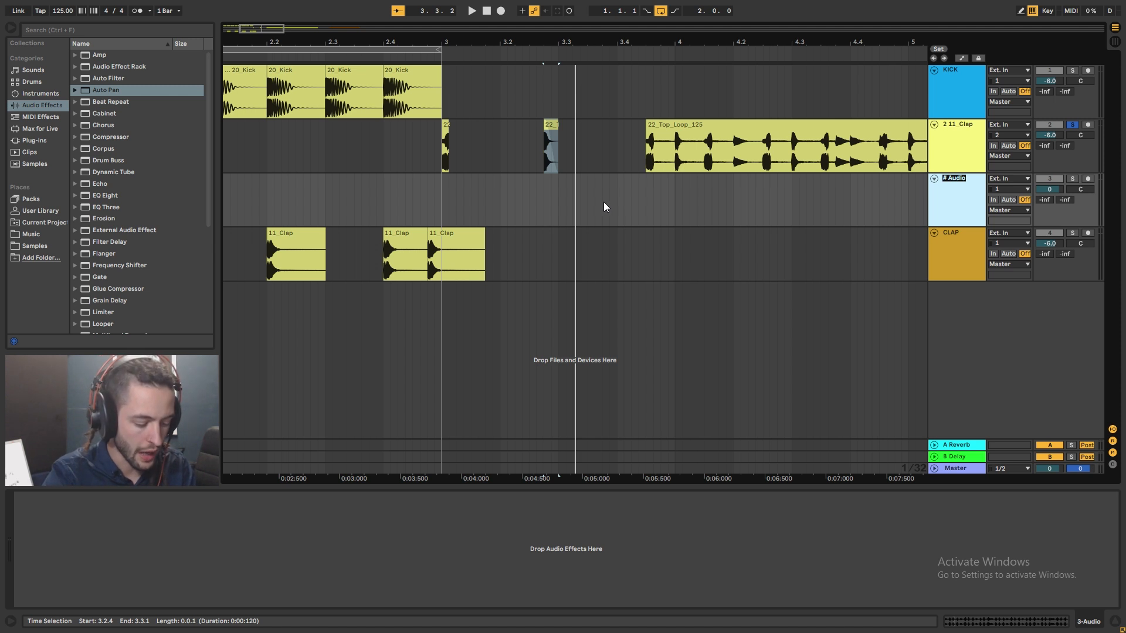
pyautogui.write('PERC1')
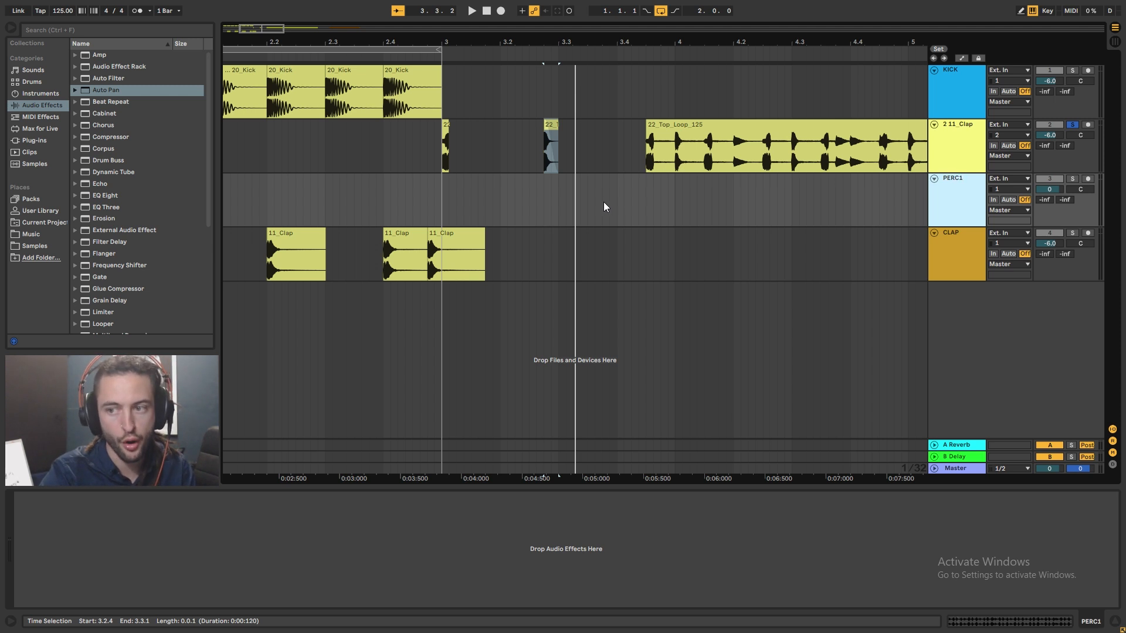
# Step: Rename the 2 11_Clap track that holds the top loop as SHAKER
pyautogui.click(969, 139)
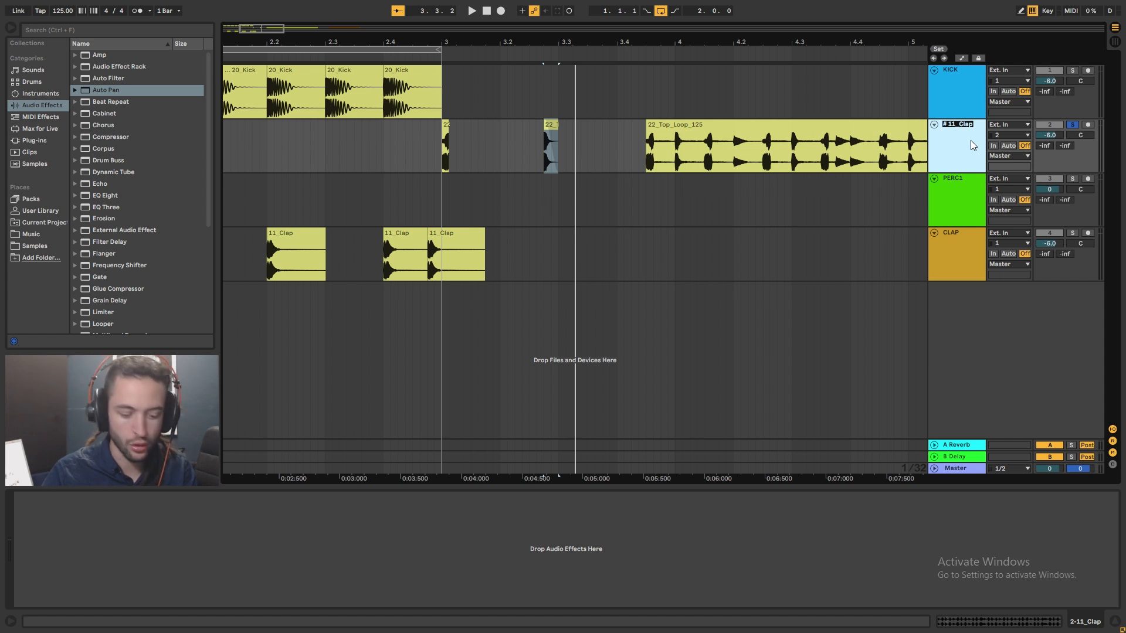
pyautogui.write('SHAPE')
pyautogui.press('BackSpace')
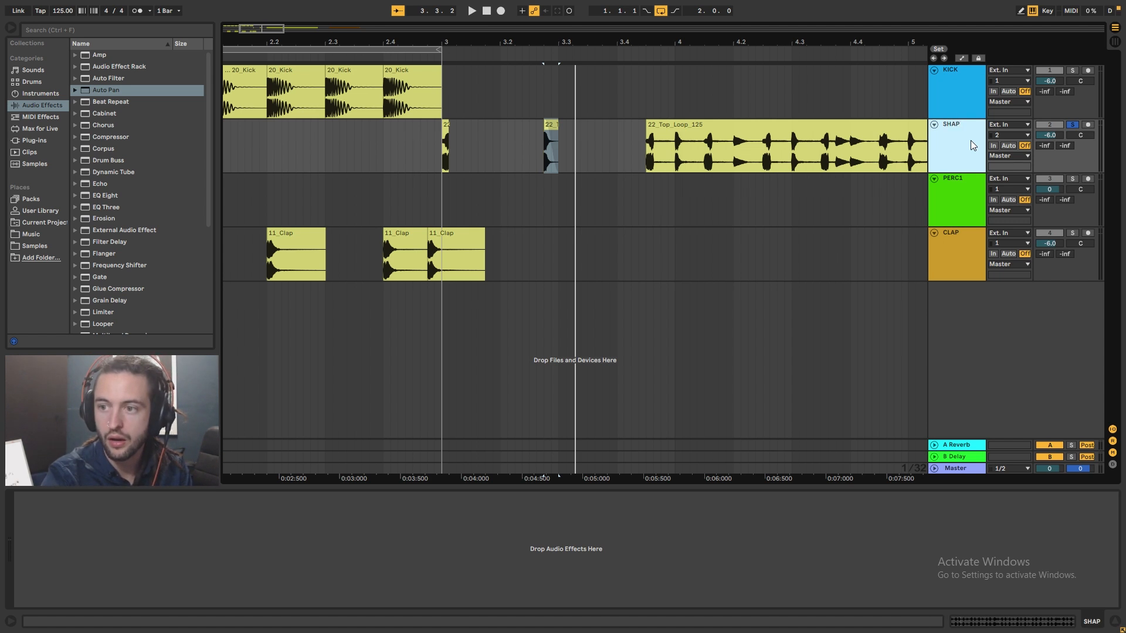
pyautogui.hotkey('ctrl', 't')
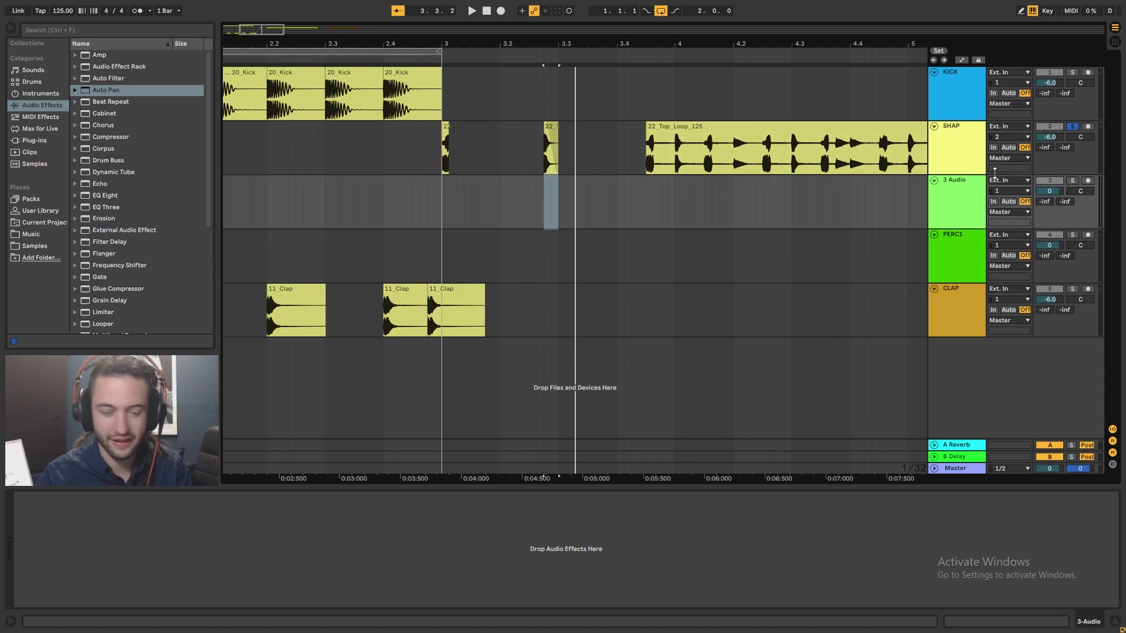
pyautogui.hotkey('ctrl', 'z')
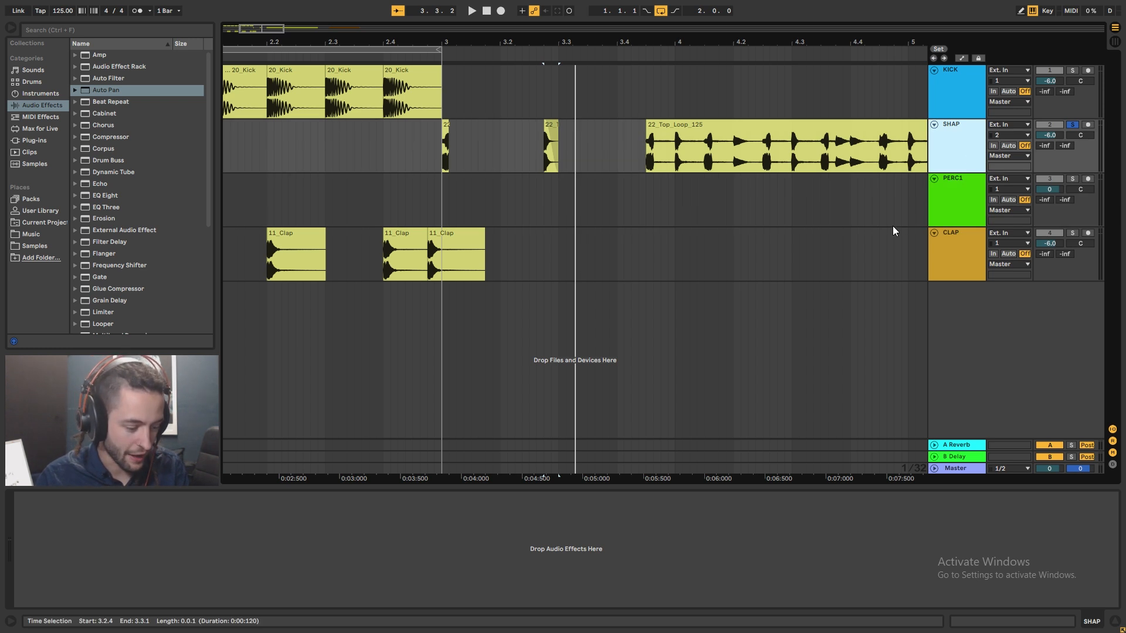
pyautogui.hotkey('ctrl', 'r')
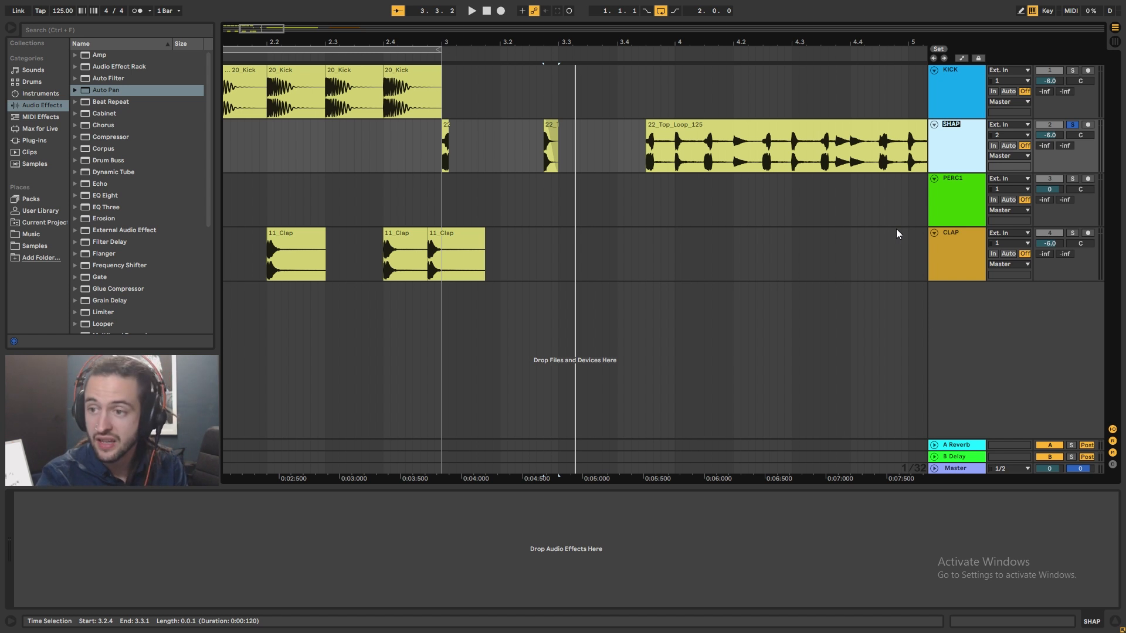
pyautogui.write('SHAKER')
pyautogui.press('Return')
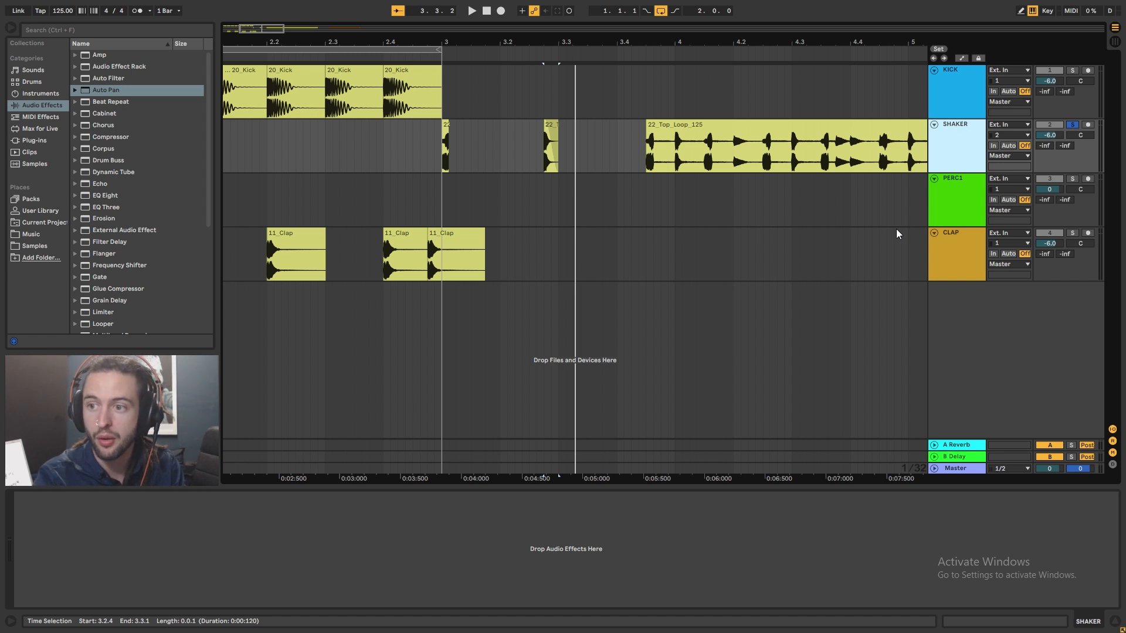
# Step: Delete the leftover top loop clip starting at 3.4.3 on the SHAKER track
pyautogui.click(894, 134)
pyautogui.press('Delete')
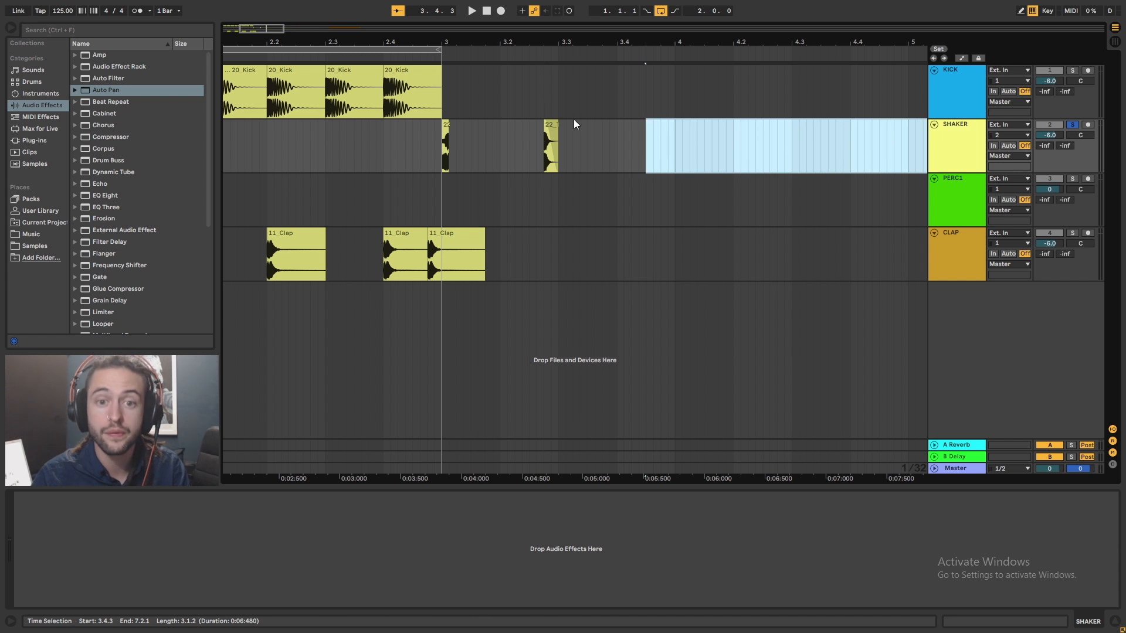
# Step: Move the hit at 3.2.4 to PERC1 at 3.2.1 and the short hit at 3.1.1 to 1.2.1 on SHAKER
pyautogui.moveTo(449, 42); pyautogui.dragTo(628, 35)
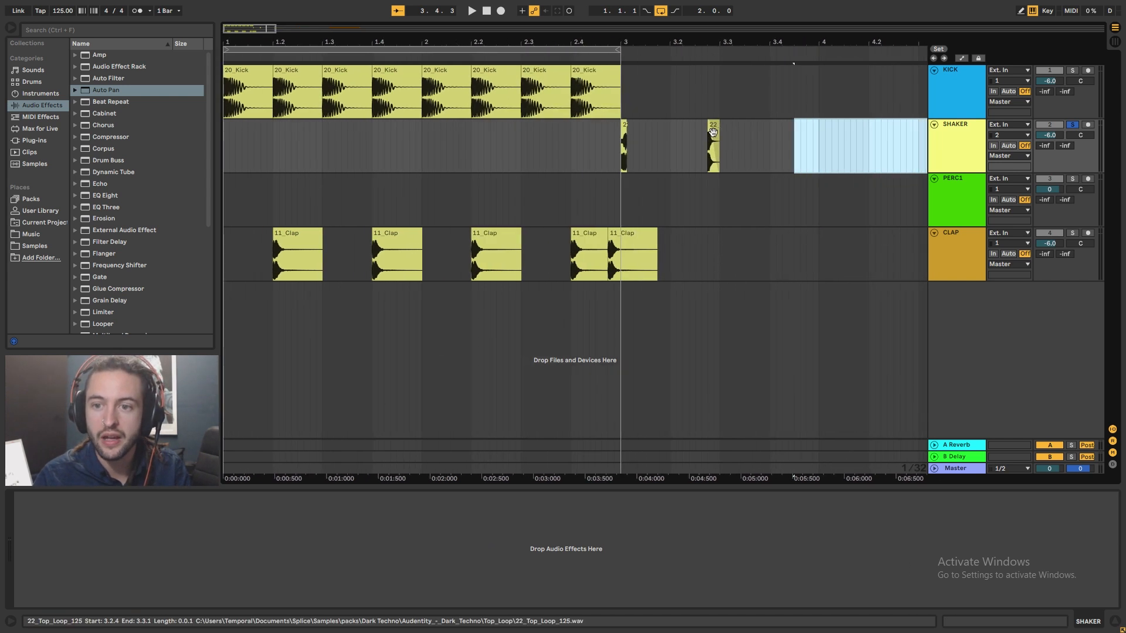
pyautogui.moveTo(713, 131); pyautogui.dragTo(279, 155)
pyautogui.moveTo(234, 42); pyautogui.dragTo(233, 82)
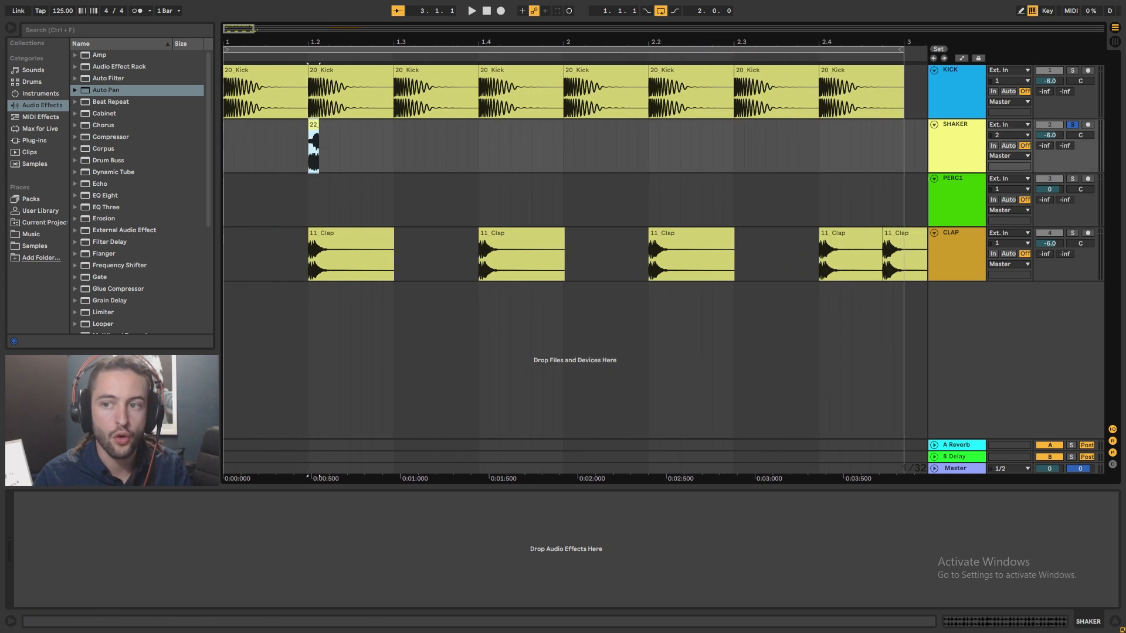
# Step: Set the fixed grid to 1/8 and move the SHAKER hit to the offbeat at 1.1.3
pyautogui.click(226, 159)
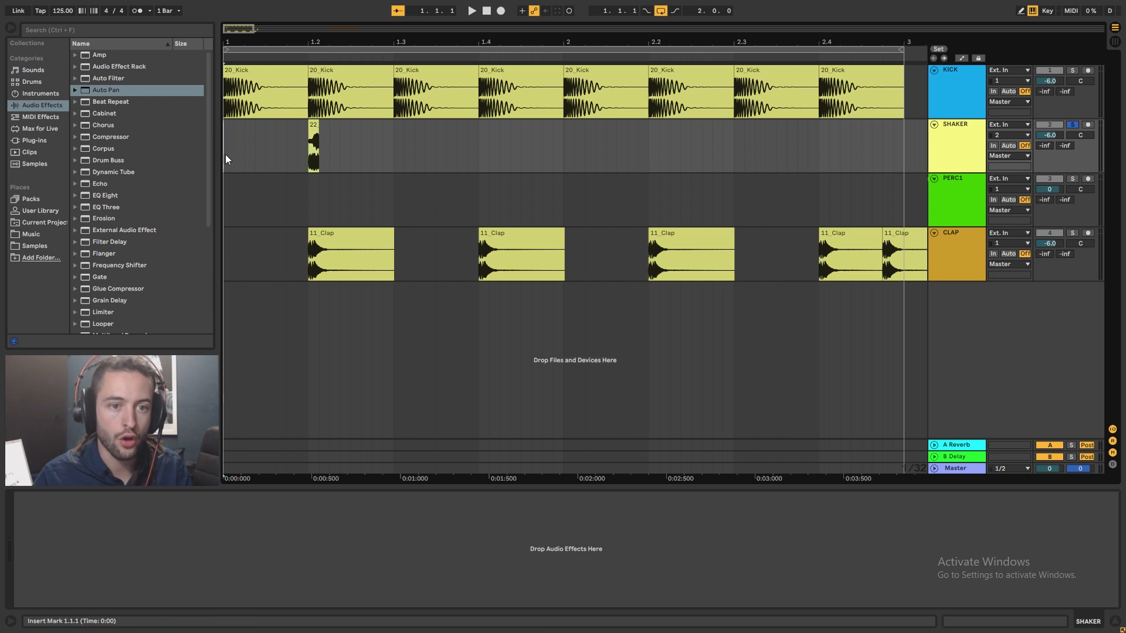
pyautogui.click(256, 155)
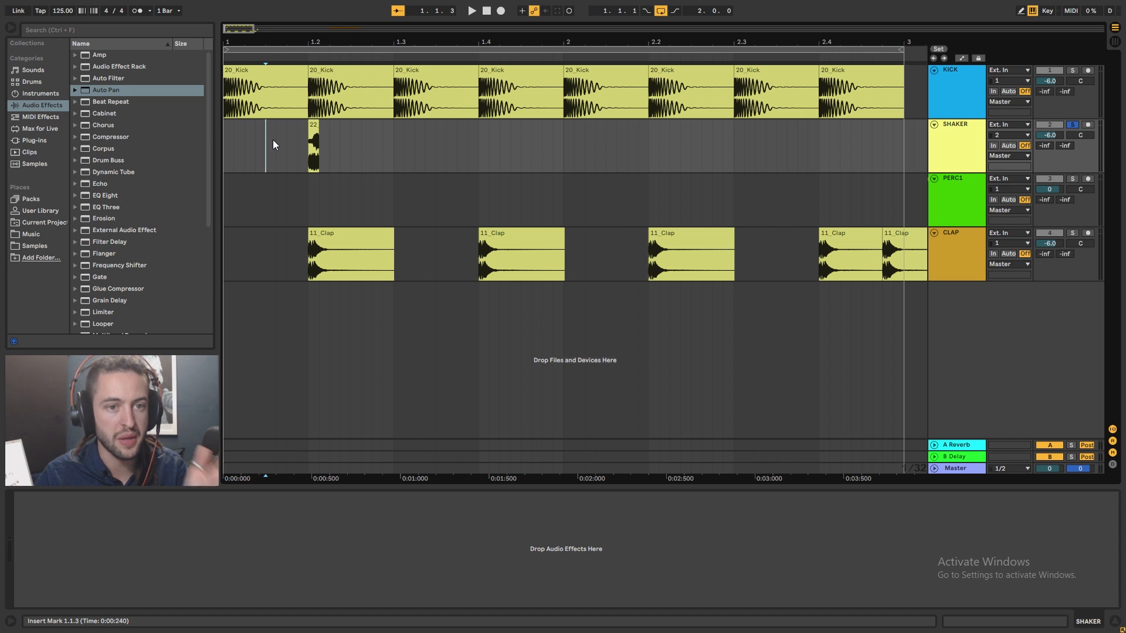
pyautogui.moveTo(230, 141); pyautogui.dragTo(276, 165)
pyautogui.click(263, 146)
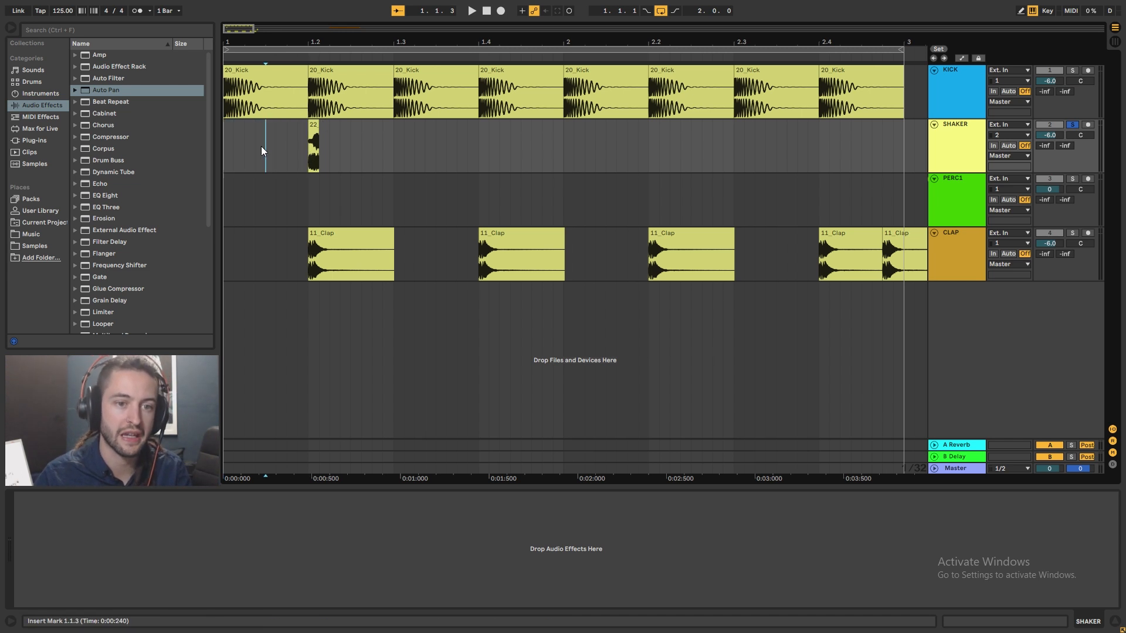
pyautogui.click(225, 148)
pyautogui.moveTo(227, 152); pyautogui.dragTo(267, 148)
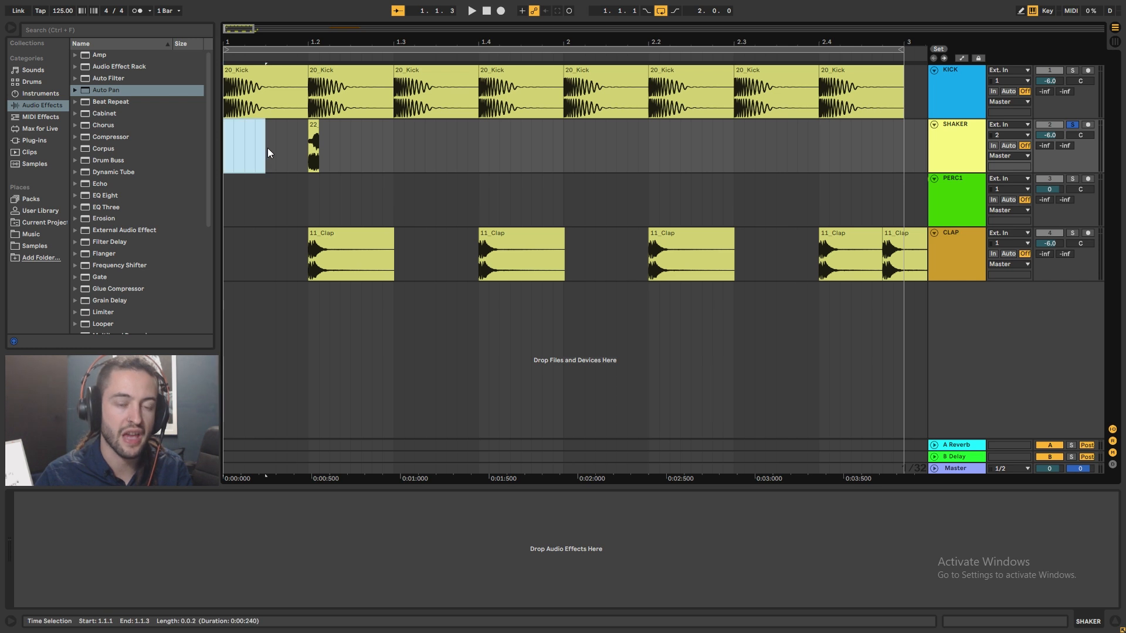
pyautogui.rightClick(268, 148)
pyautogui.click(319, 373)
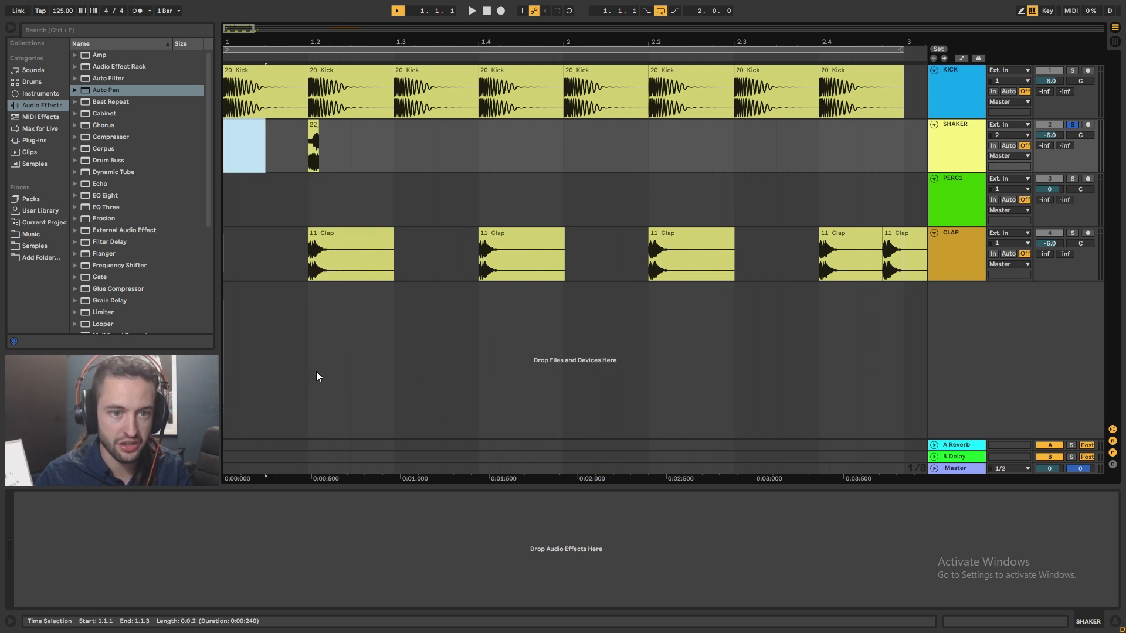
pyautogui.moveTo(267, 156); pyautogui.dragTo(300, 153)
# Step: Duplicate the SHAKER section from 1.1.1 to 1.2.1 seven times to fill both bars up to 3.1.1
pyautogui.click(264, 150)
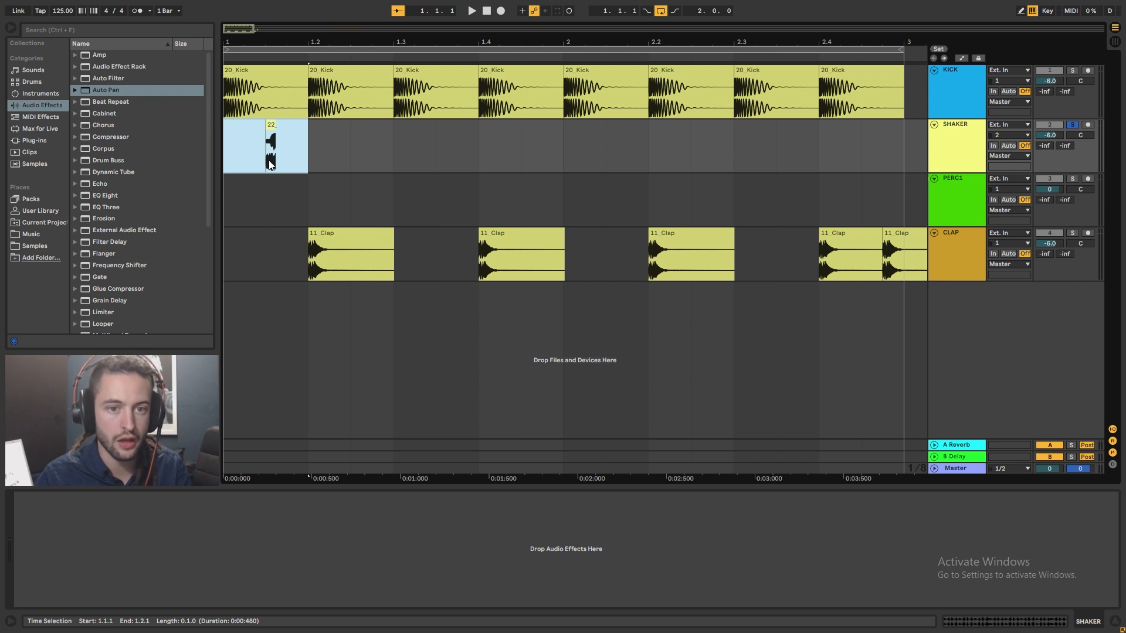
pyautogui.hotkey('ctrl', 'd')
pyautogui.hotkey('ctrl', 'd')
pyautogui.hotkey('ctrl', 'd')
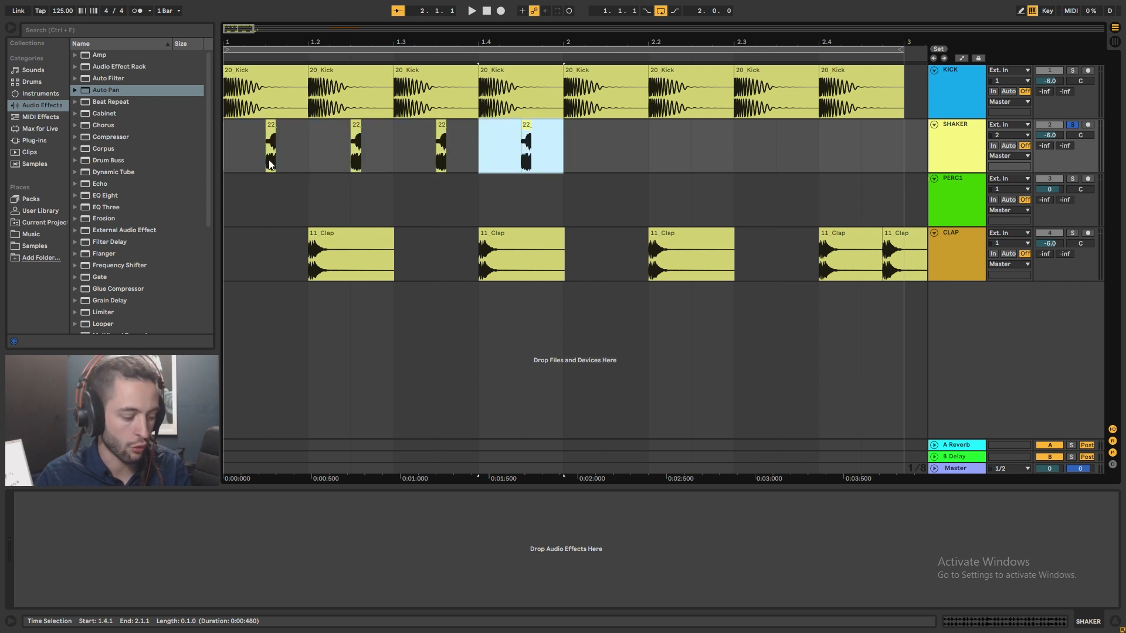
pyautogui.hotkey('ctrl', 'd')
pyautogui.hotkey('ctrl', 'd')
pyautogui.hotkey('ctrl', 'd')
pyautogui.hotkey('ctrl', 'd')
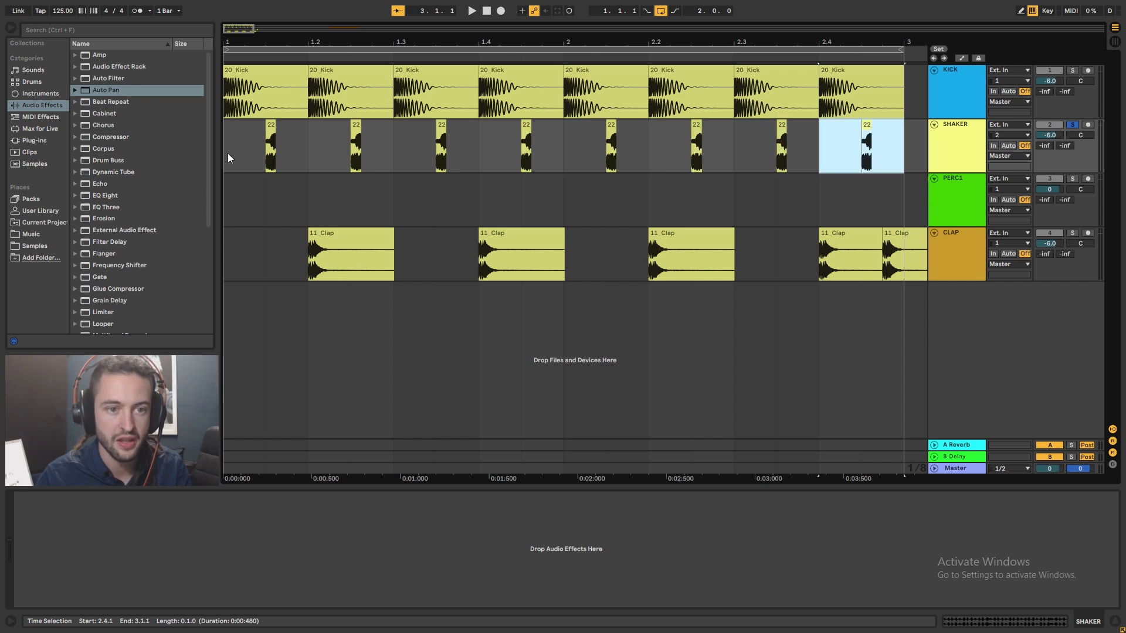
# Step: Unsolo the SHAKER track and play the whole beat from 1.1.1
pyautogui.click(227, 153)
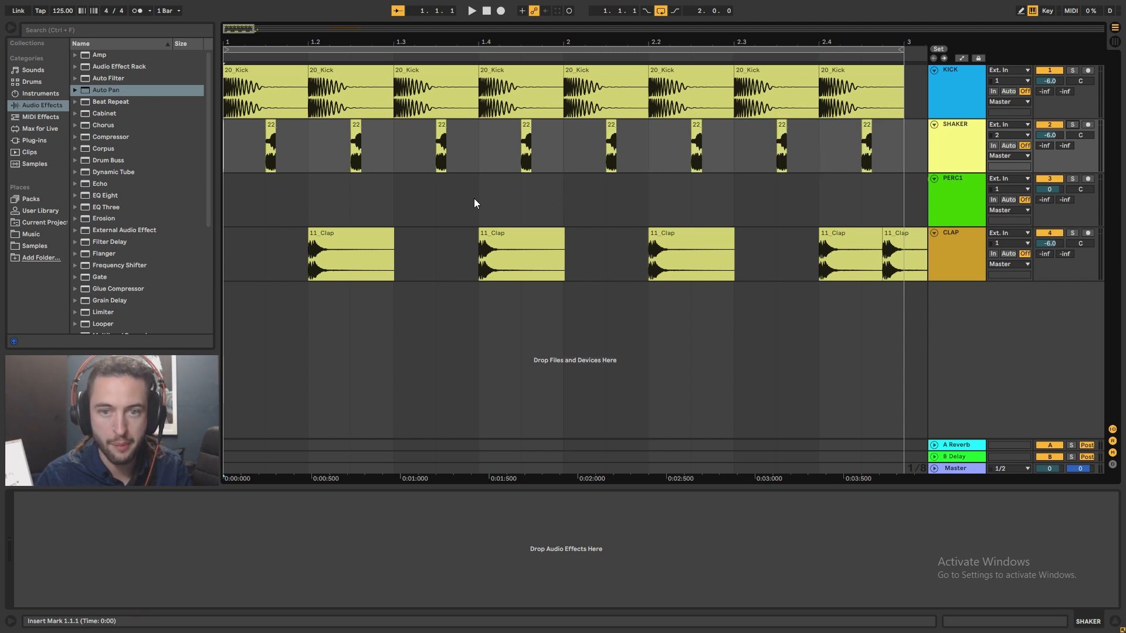
pyautogui.press('space')
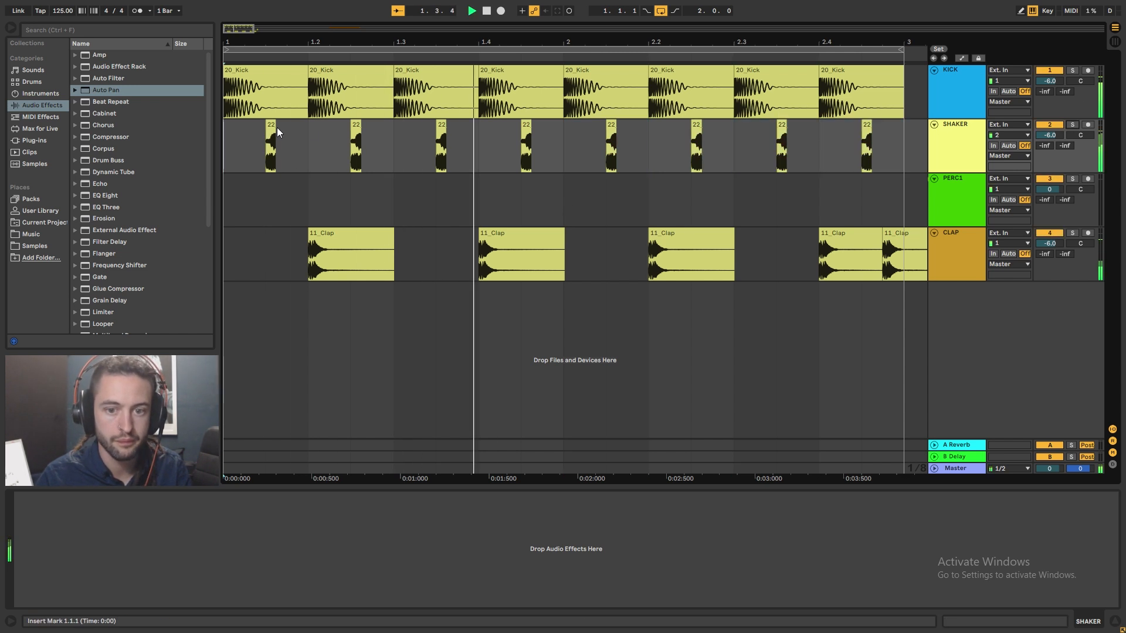
pyautogui.moveTo(548, 37)
pyautogui.mouseDown()
pyautogui.moveTo(548, 7)
pyautogui.moveTo(548, 36)
pyautogui.mouseUp()
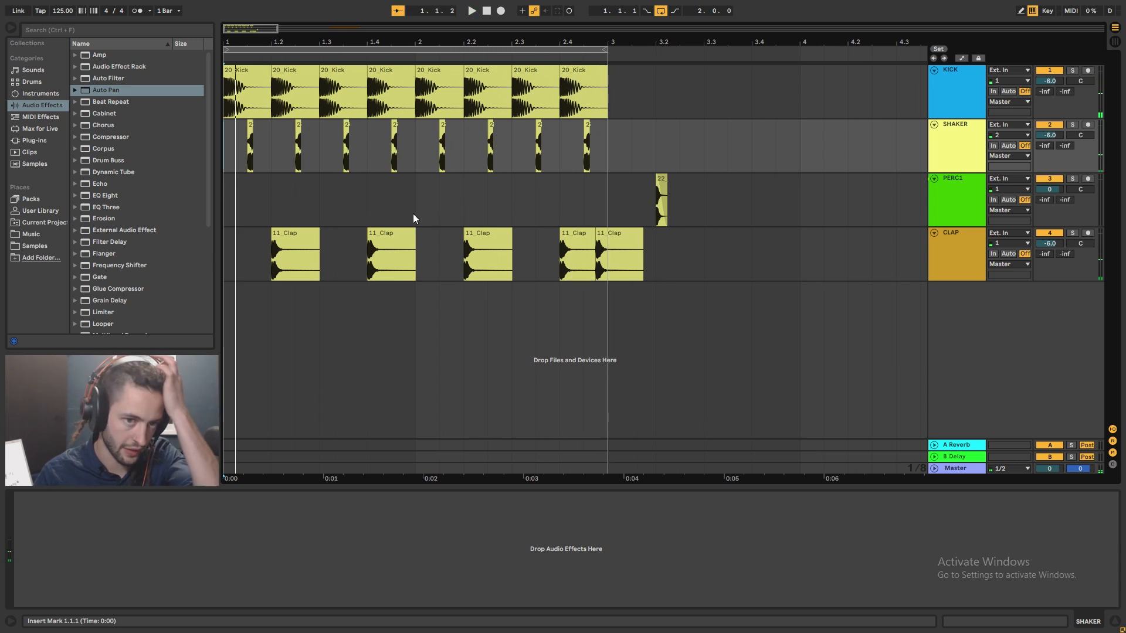
# Step: Set the fixed grid to 1/16 and place the percussion hit on PERC1 at 1.1.4, 1.3.2, 2.1.2 and 2.3.4
pyautogui.moveTo(262, 44); pyautogui.dragTo(262, 60)
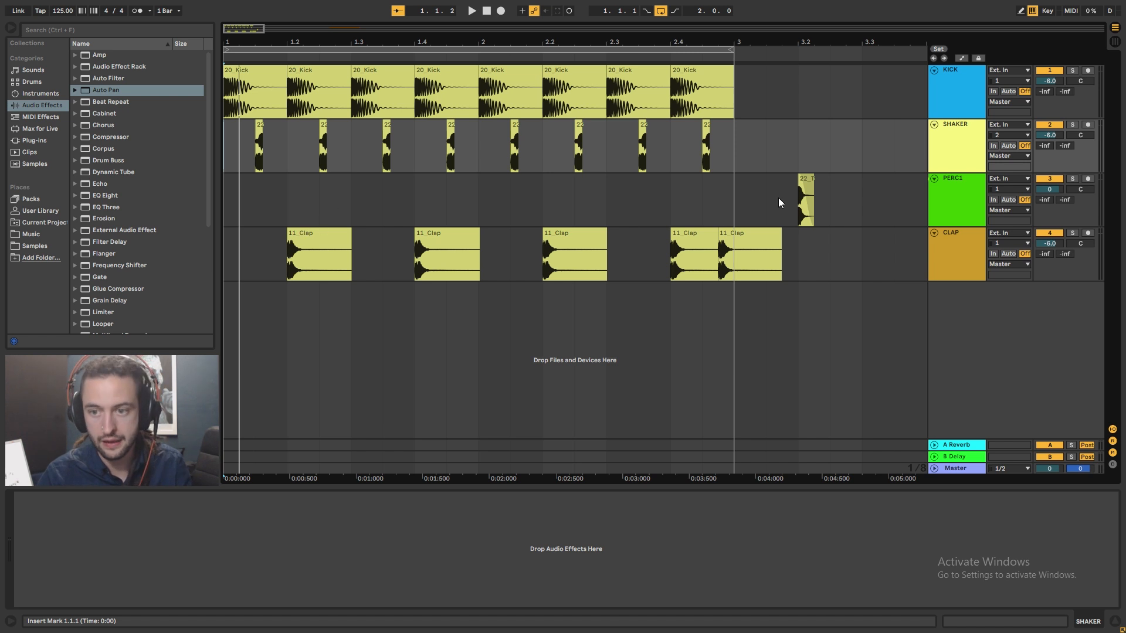
pyautogui.rightClick(287, 203)
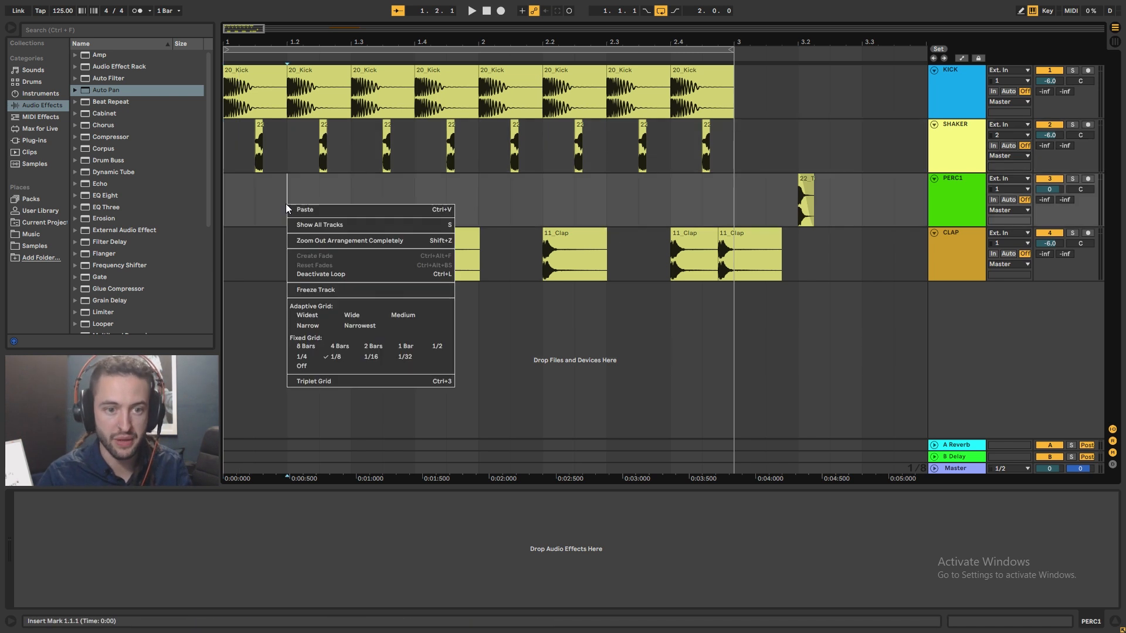
pyautogui.click(380, 359)
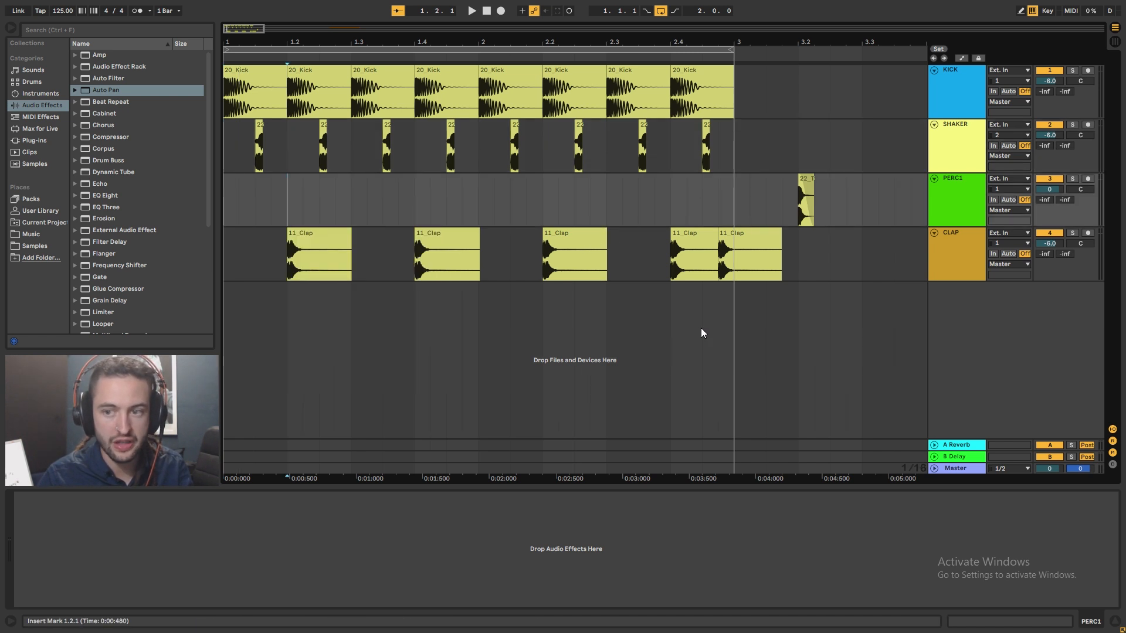
pyautogui.click(811, 182)
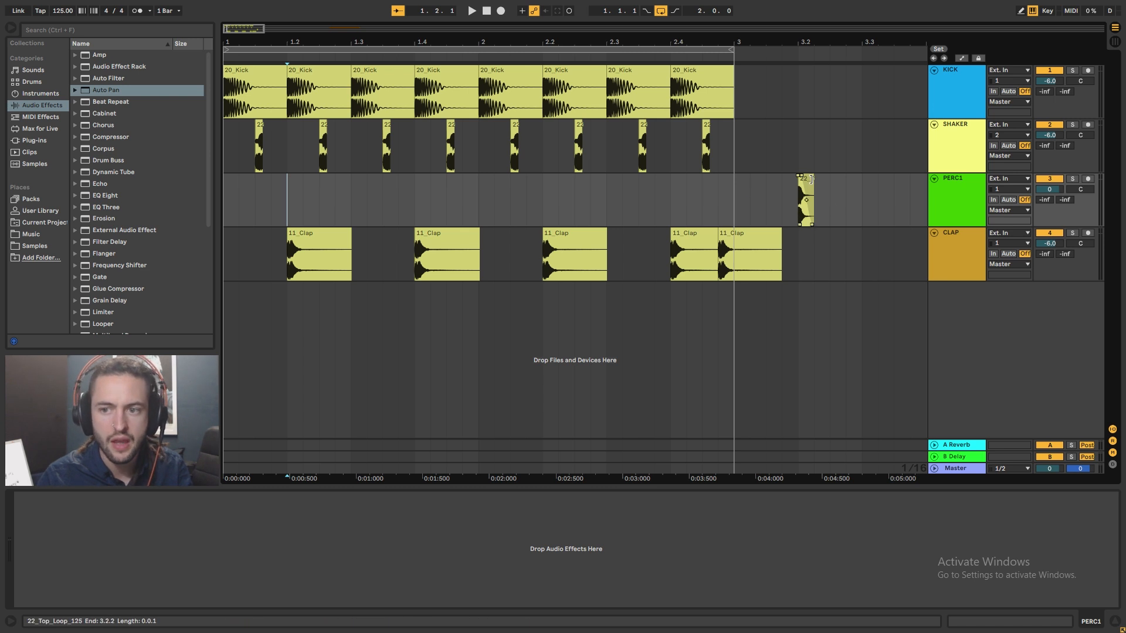
pyautogui.moveTo(811, 181); pyautogui.dragTo(661, 210)
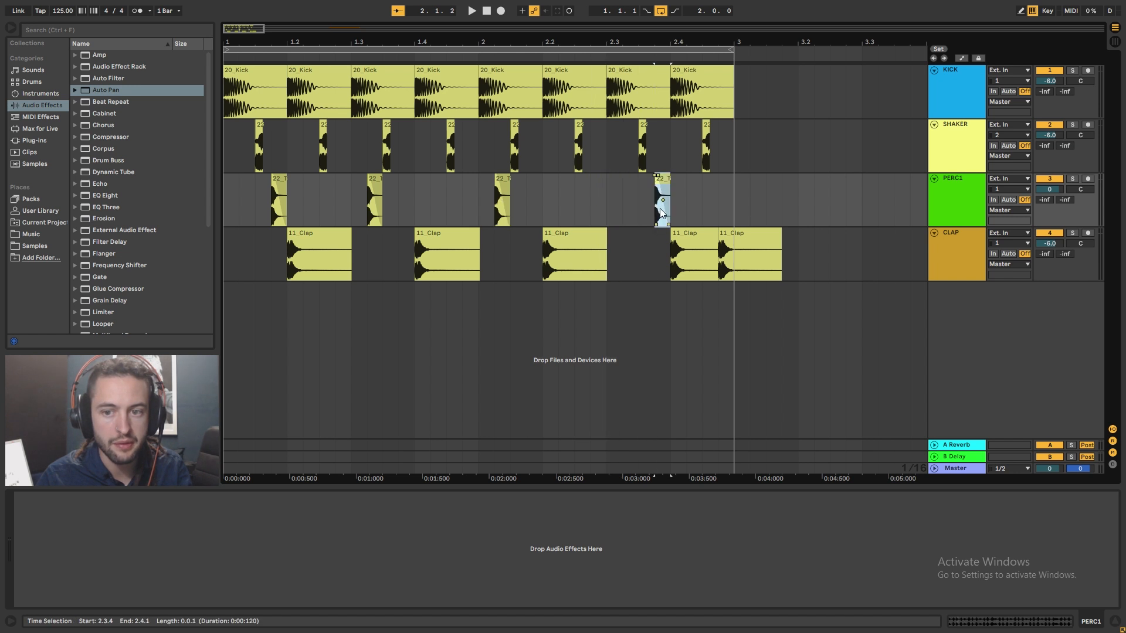
# Step: Play the beat from 1.1.1 twice to check how the PERC1 hits sit with the kick, shaker and clap
pyautogui.click(228, 211)
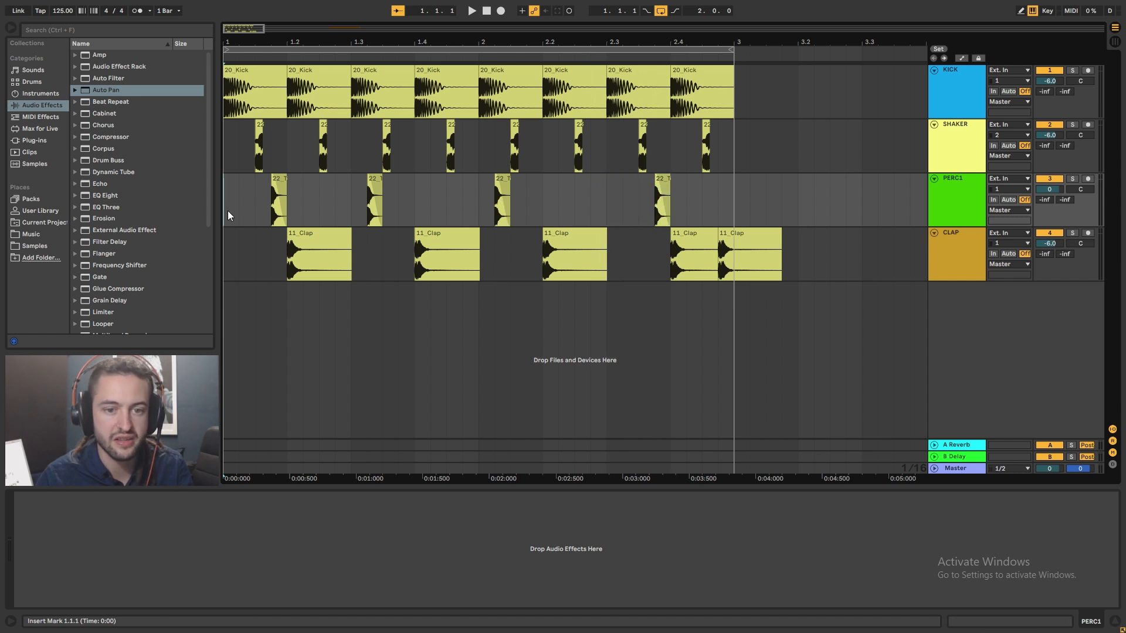
pyautogui.press('space')
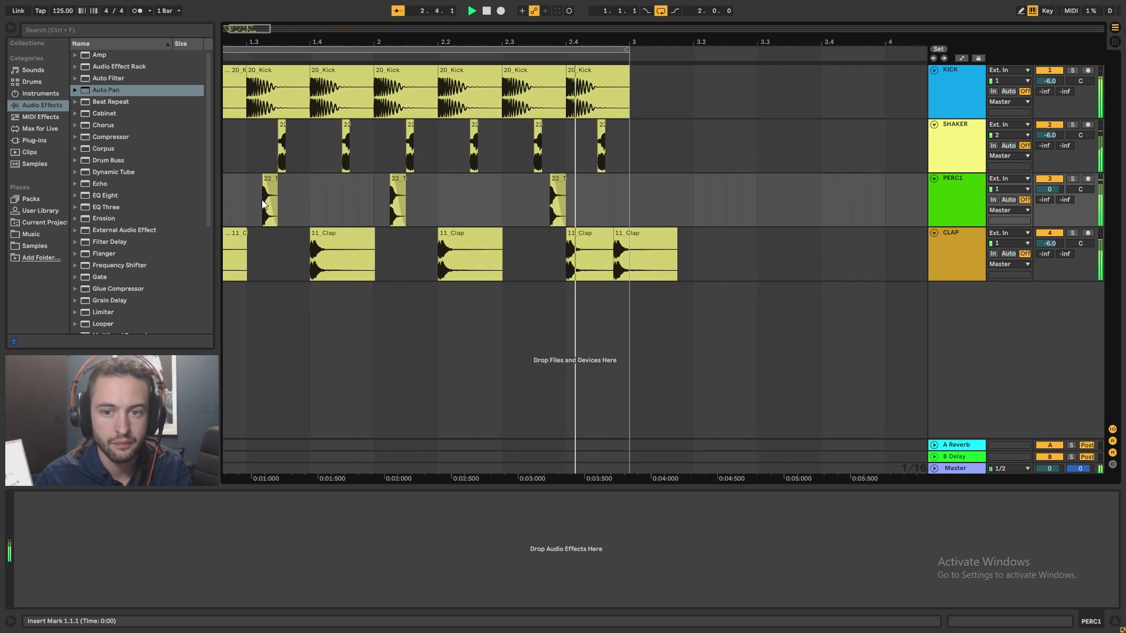
pyautogui.click(660, 186)
pyautogui.press('space')
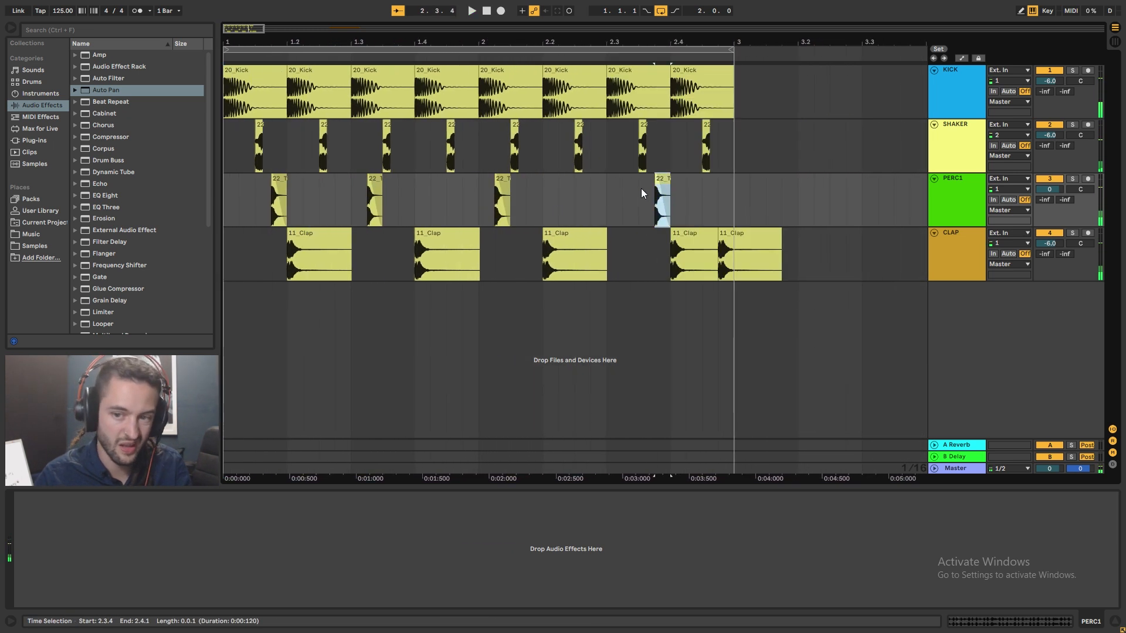
pyautogui.click(226, 199)
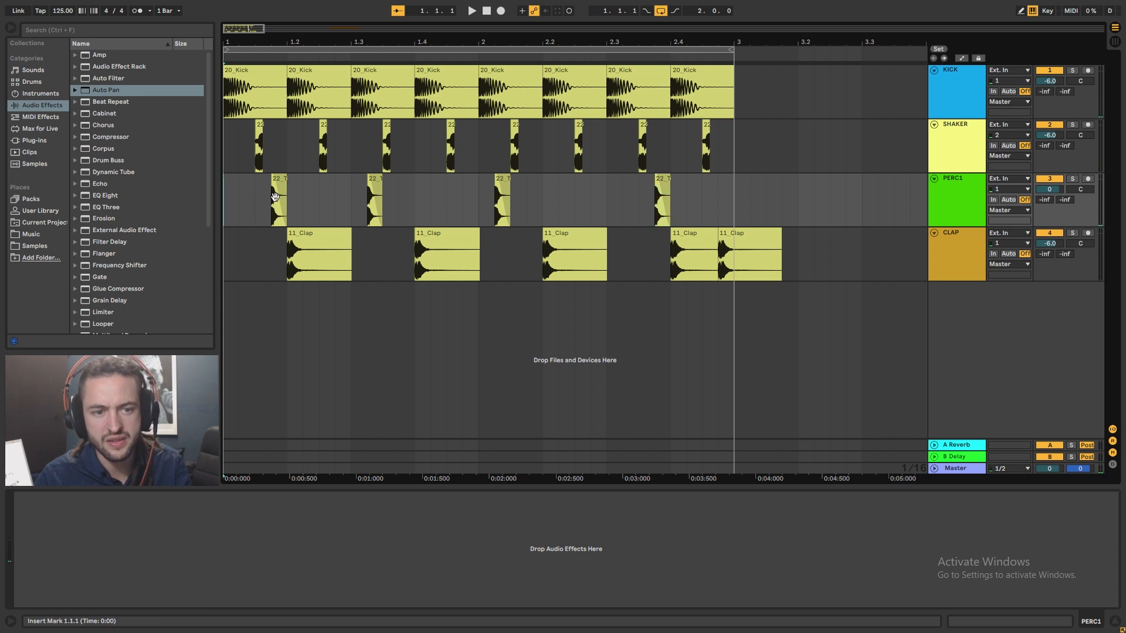
pyautogui.press('space')
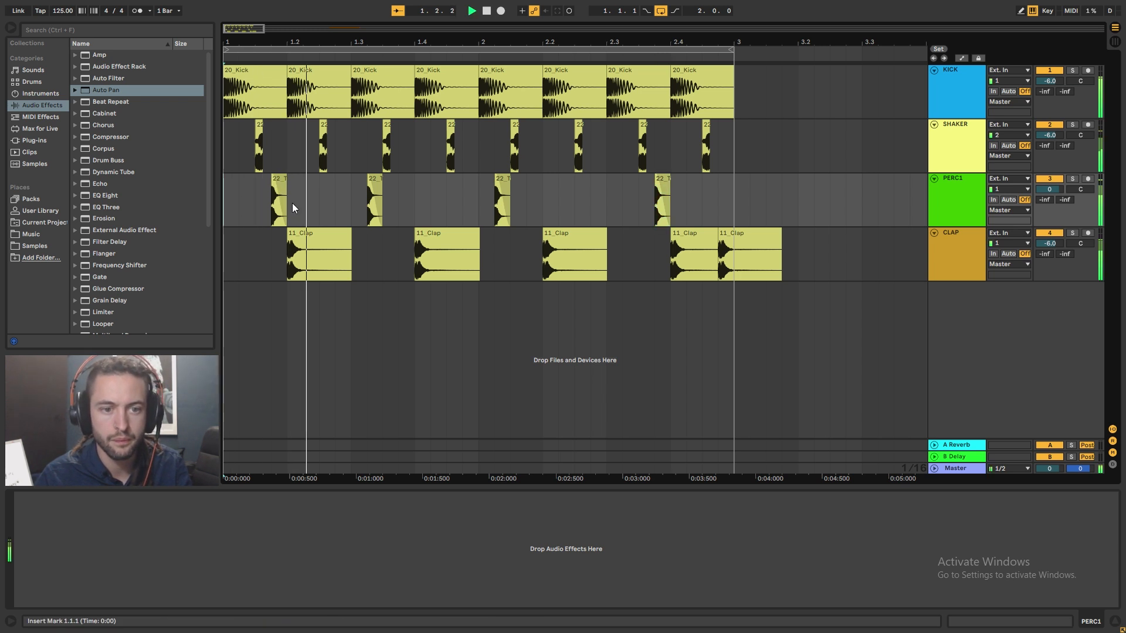
pyautogui.press('space')
# Step: Deactivate the PERC1 hit at 1.1.4 and replay the beat from 1.1.1
pyautogui.click(277, 185)
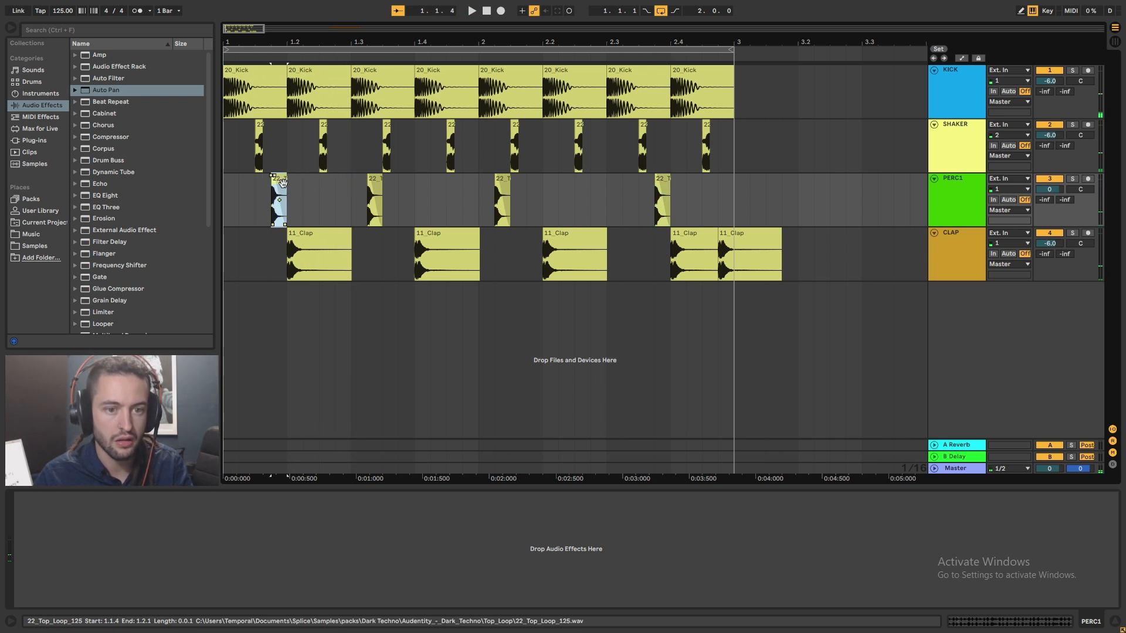
pyautogui.click(226, 203)
pyautogui.press('space')
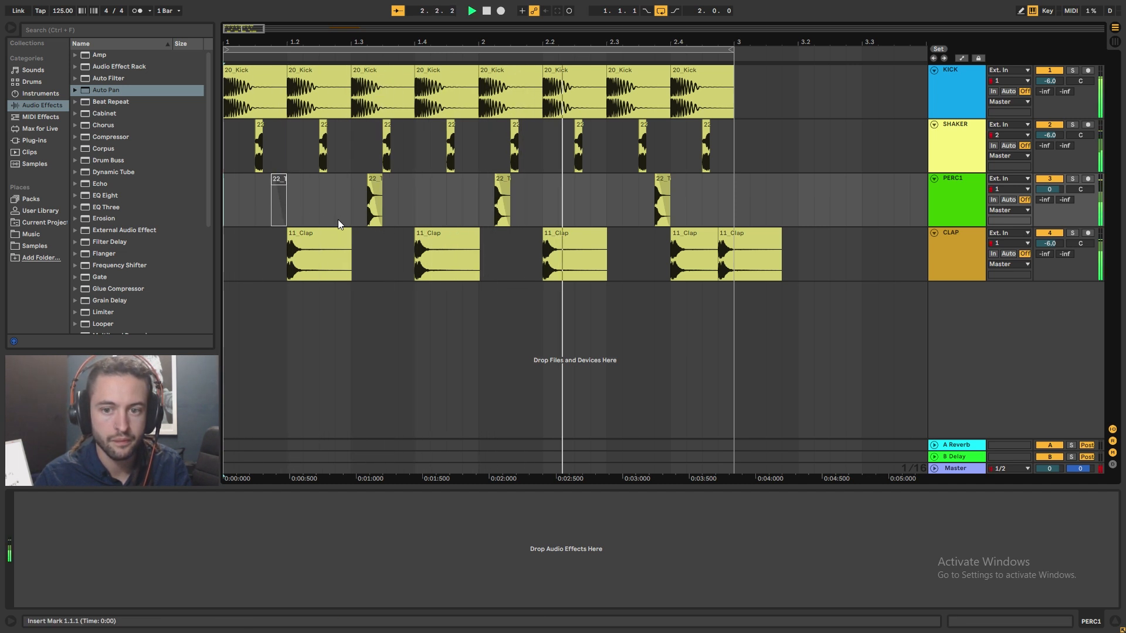
# Step: Deactivate the PERC1 hit at 2.1.2 and replay the beat from 1.1.1
pyautogui.click(372, 179)
pyautogui.press('space')
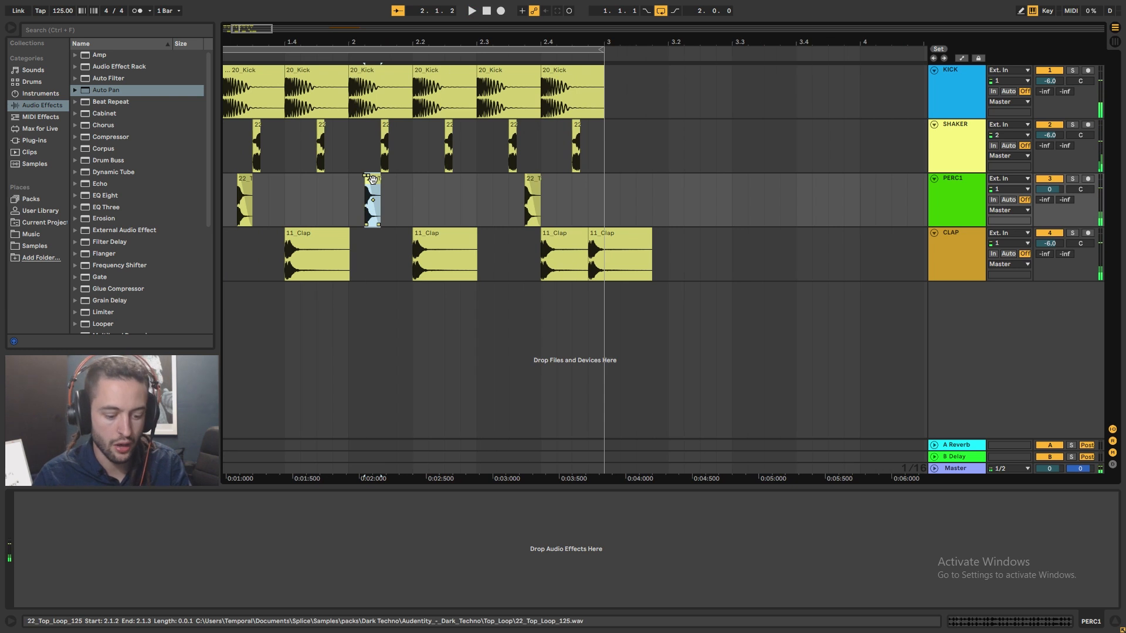
pyautogui.press('0')
pyautogui.moveTo(326, 40); pyautogui.dragTo(455, 35)
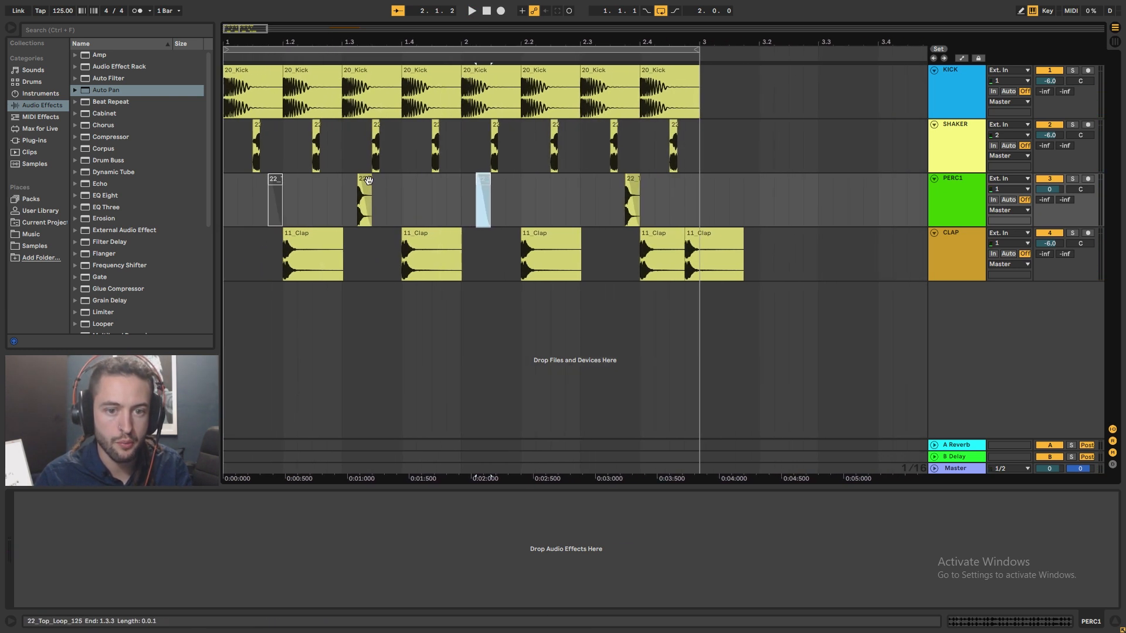
pyautogui.click(227, 191)
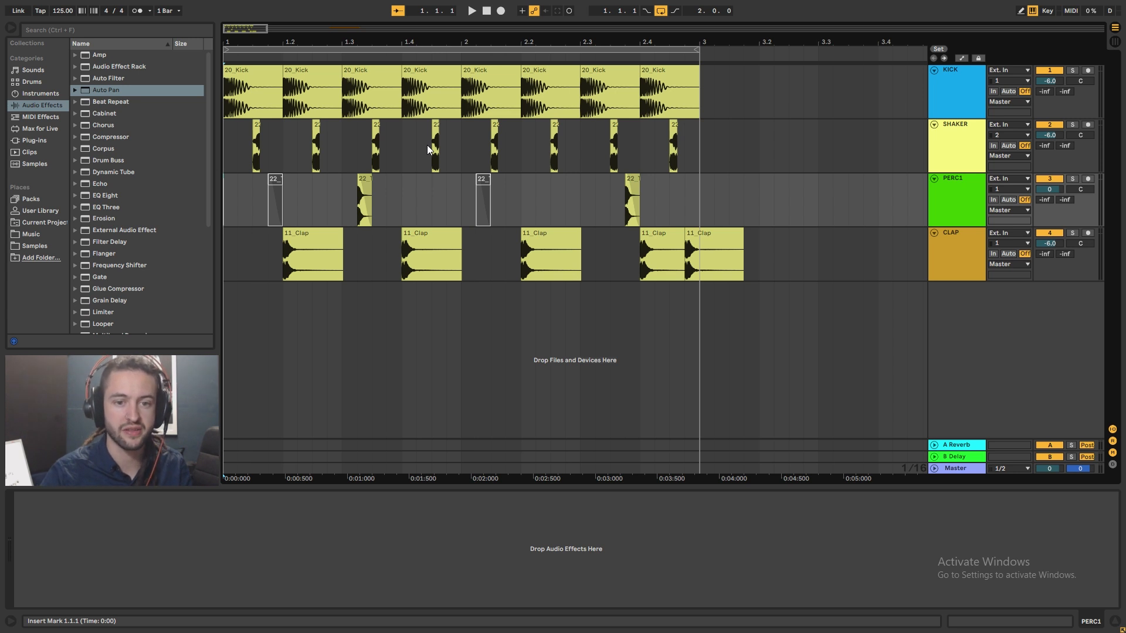
pyautogui.press('space')
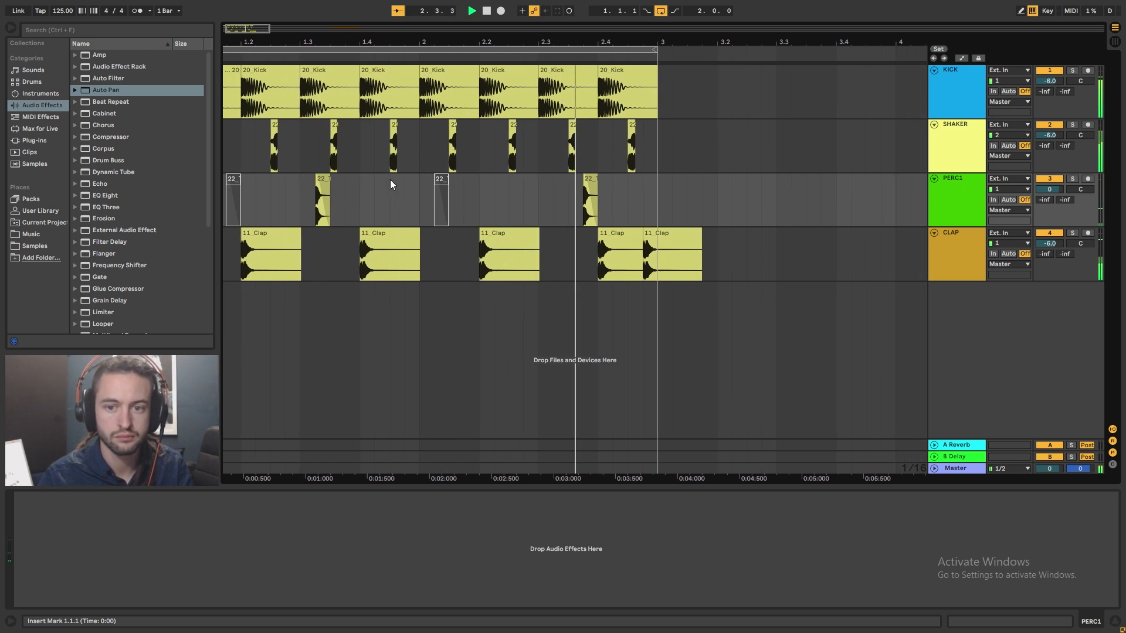
# Step: Duplicate the PERC1 section from 1.3.1 to 2.1.1 twice so the hit repeats at 2.1.2 and 2.3.2
pyautogui.press('space')
pyautogui.moveTo(347, 196); pyautogui.dragTo(462, 202)
pyautogui.hotkey('ctrl', 'd')
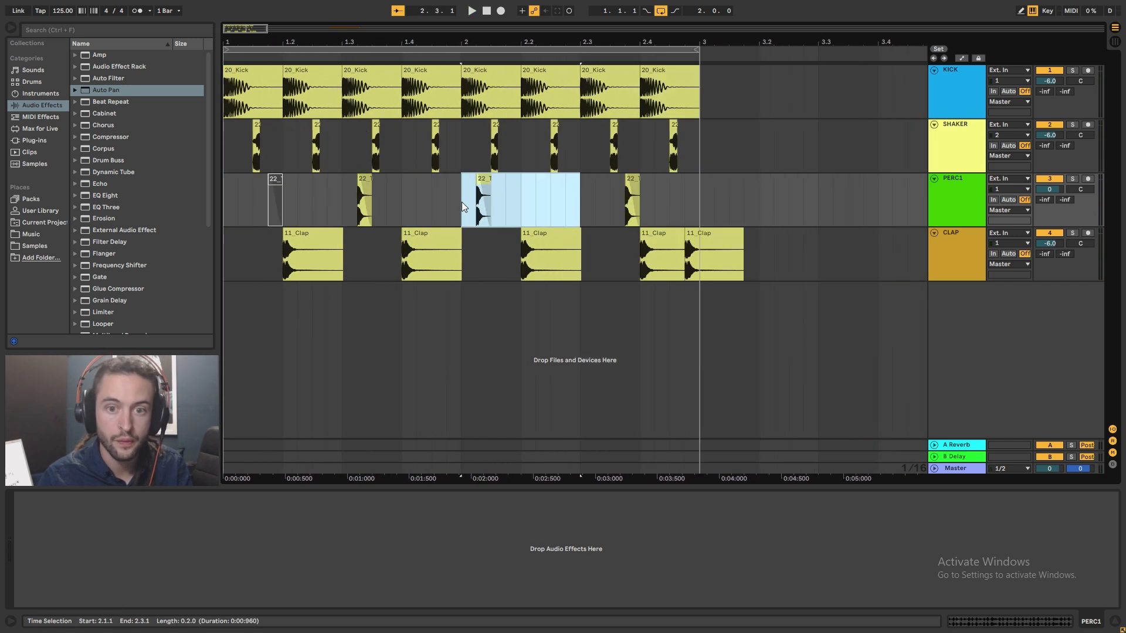
pyautogui.hotkey('ctrl', 'z')
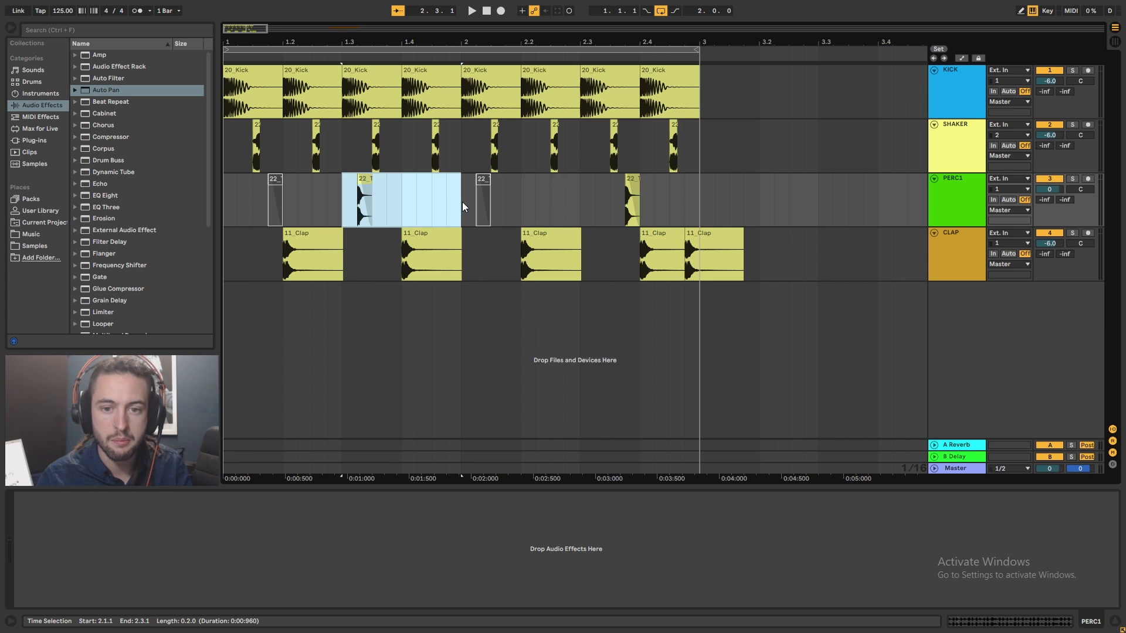
pyautogui.hotkey('ctrl', 'd')
pyautogui.hotkey('ctrl', 'd')
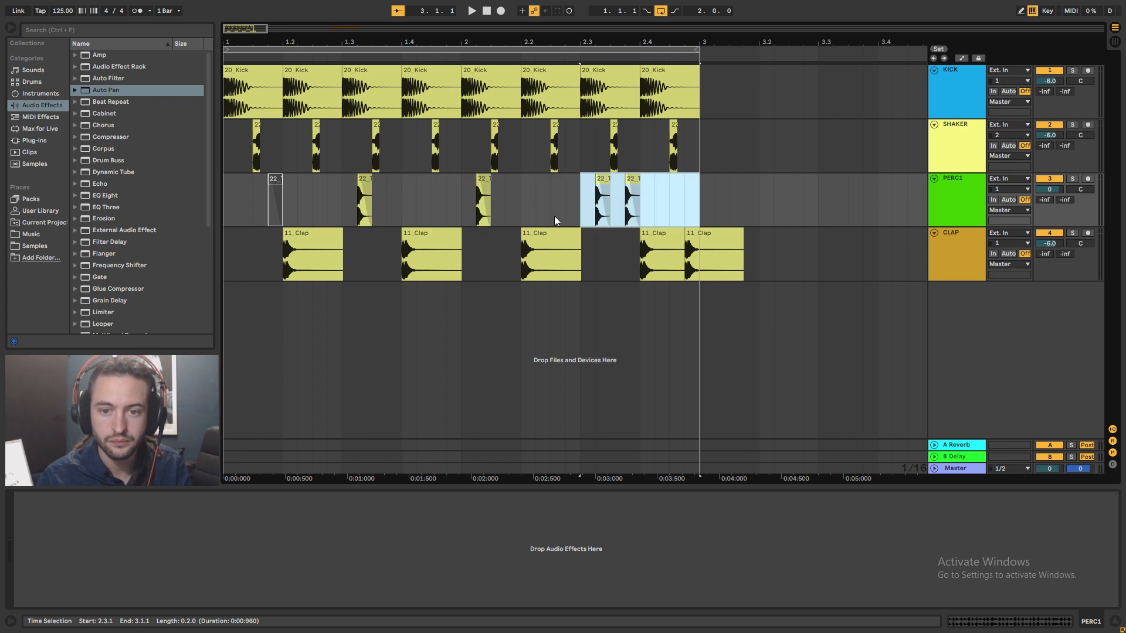
# Step: Audition the beat, deactivate the duplicated PERC1 hit at 2.1.2 and replay from 1.1.1
pyautogui.click(483, 202)
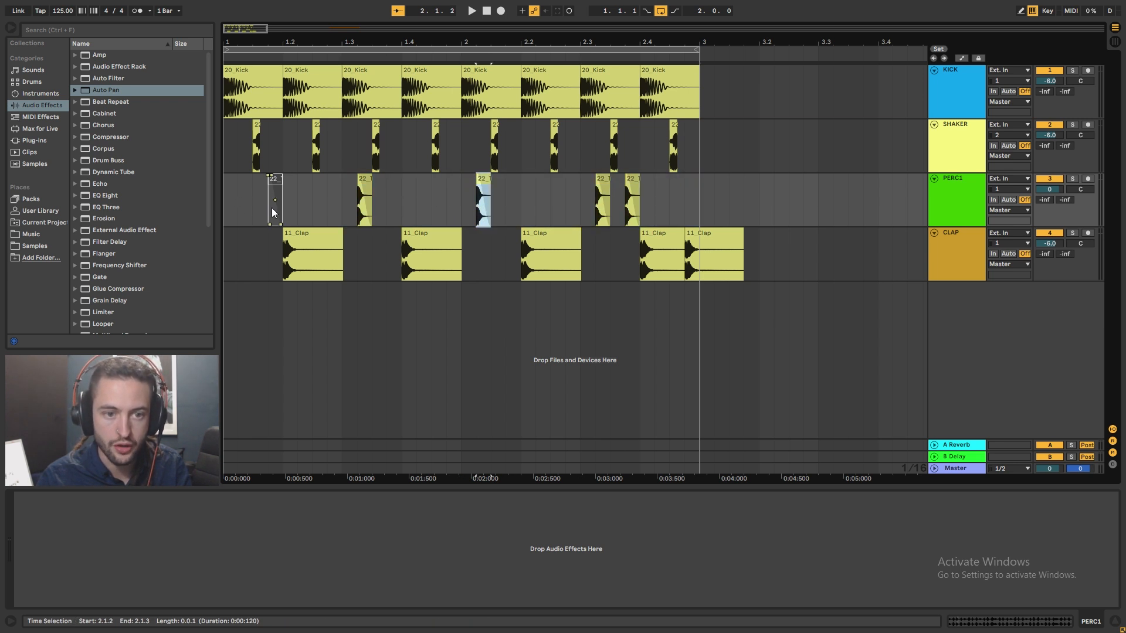
pyautogui.click(228, 202)
pyautogui.press('space')
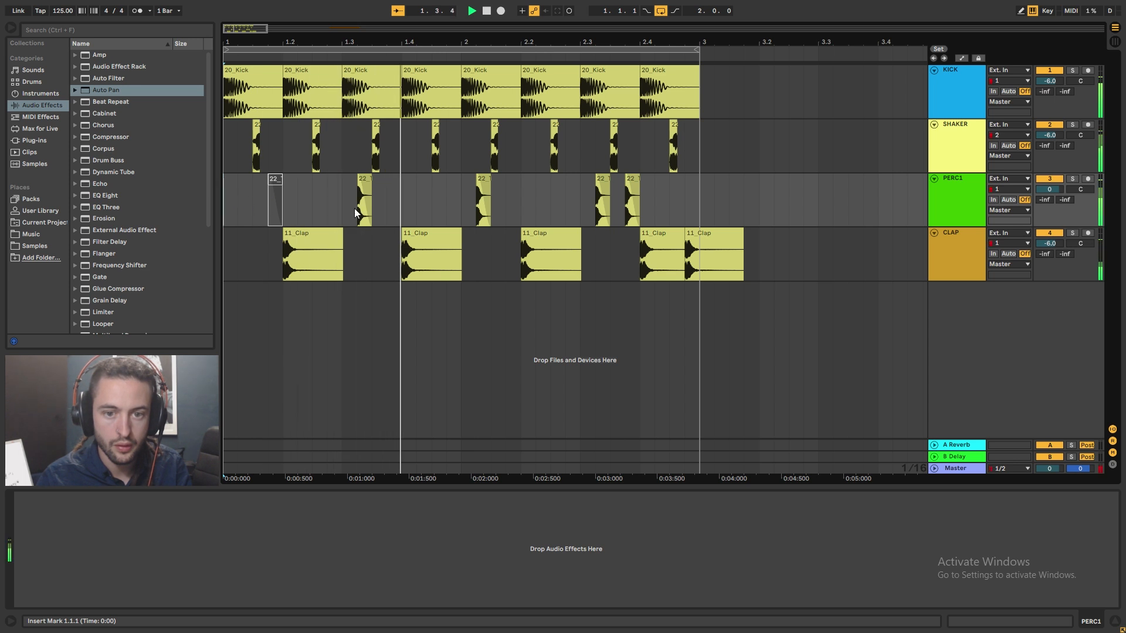
pyautogui.press('space')
pyautogui.click(476, 195)
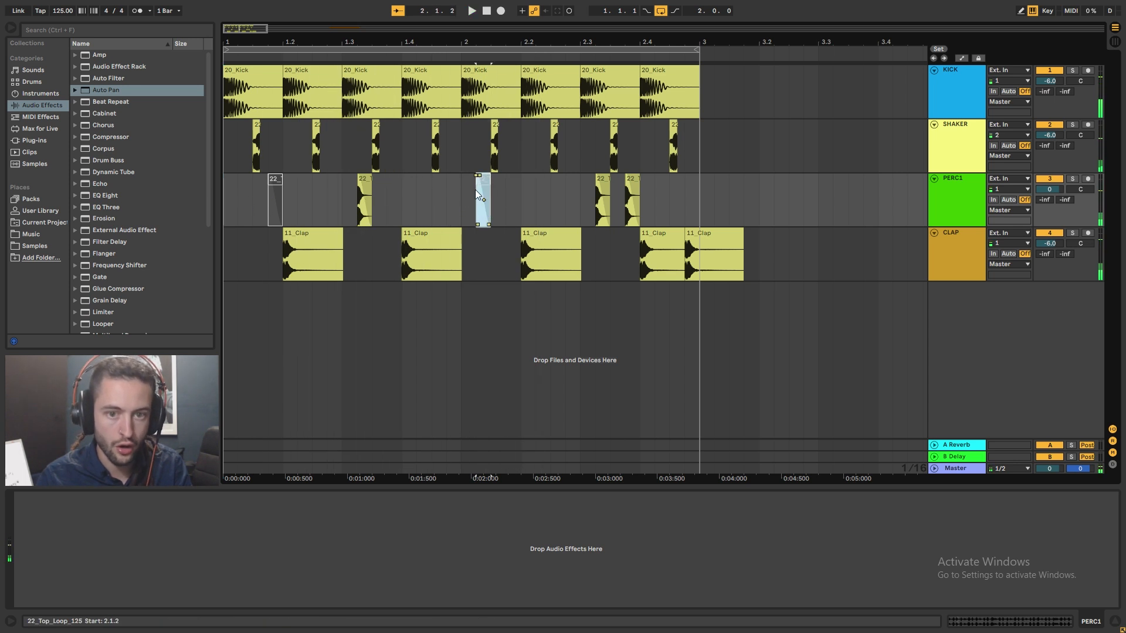
pyautogui.click(227, 199)
pyautogui.press('space')
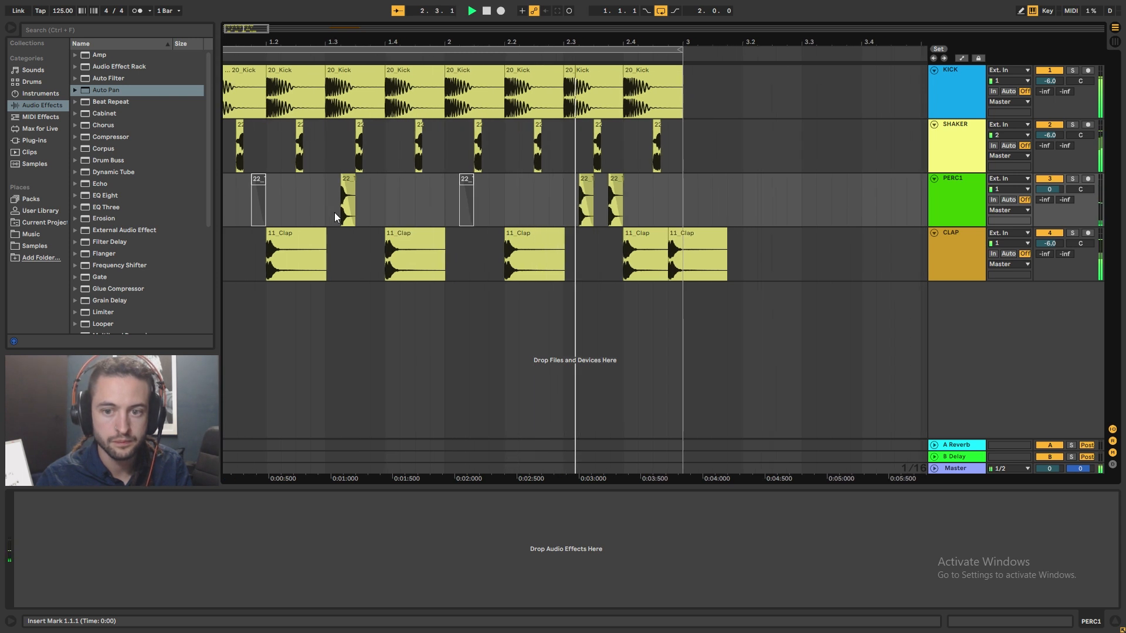
# Step: Try moving the PERC1 hit from 2.3.4 to 2.4.2 and play the end of the loop from 2.3.1
pyautogui.press('space')
pyautogui.click(632, 180)
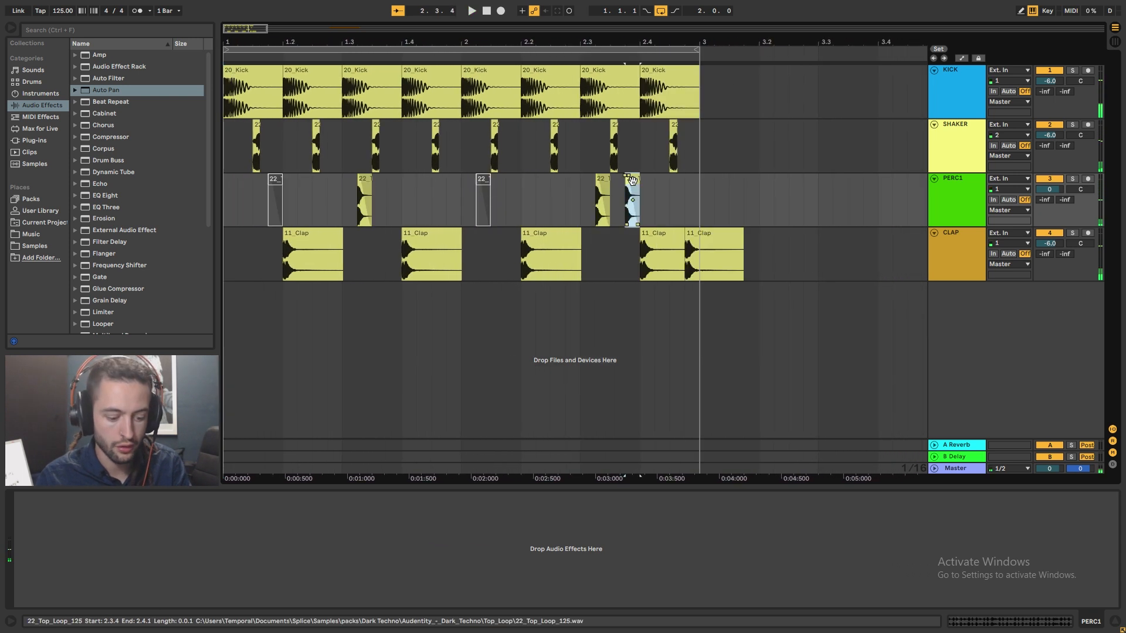
pyautogui.moveTo(633, 182); pyautogui.dragTo(659, 188)
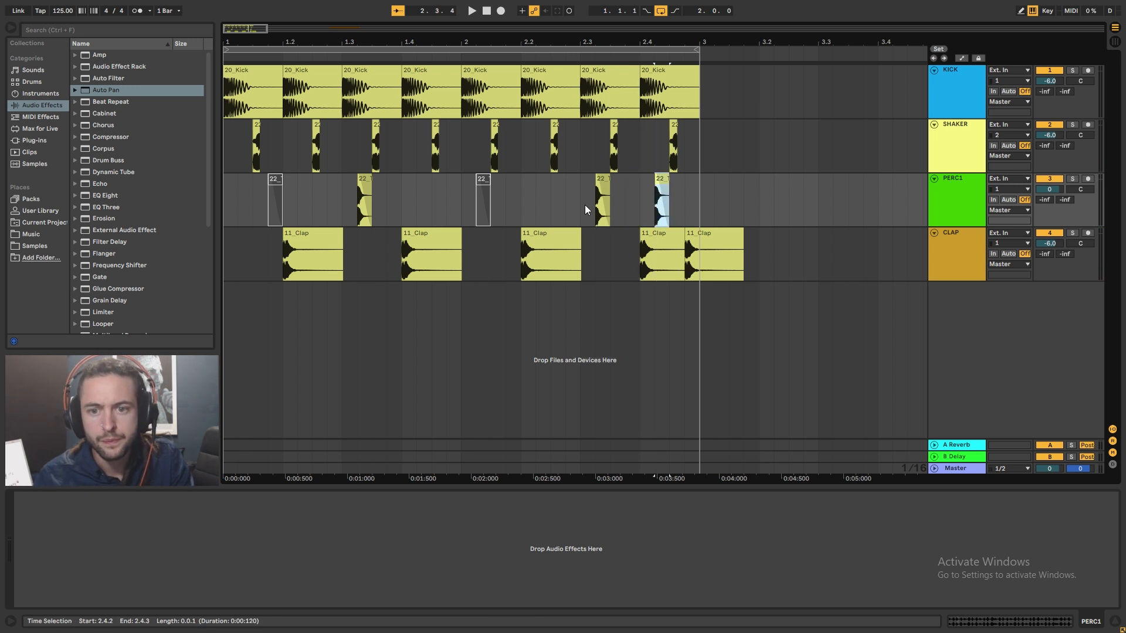
pyautogui.hscroll(4, 583, 205)
pyautogui.rightClick(516, 201)
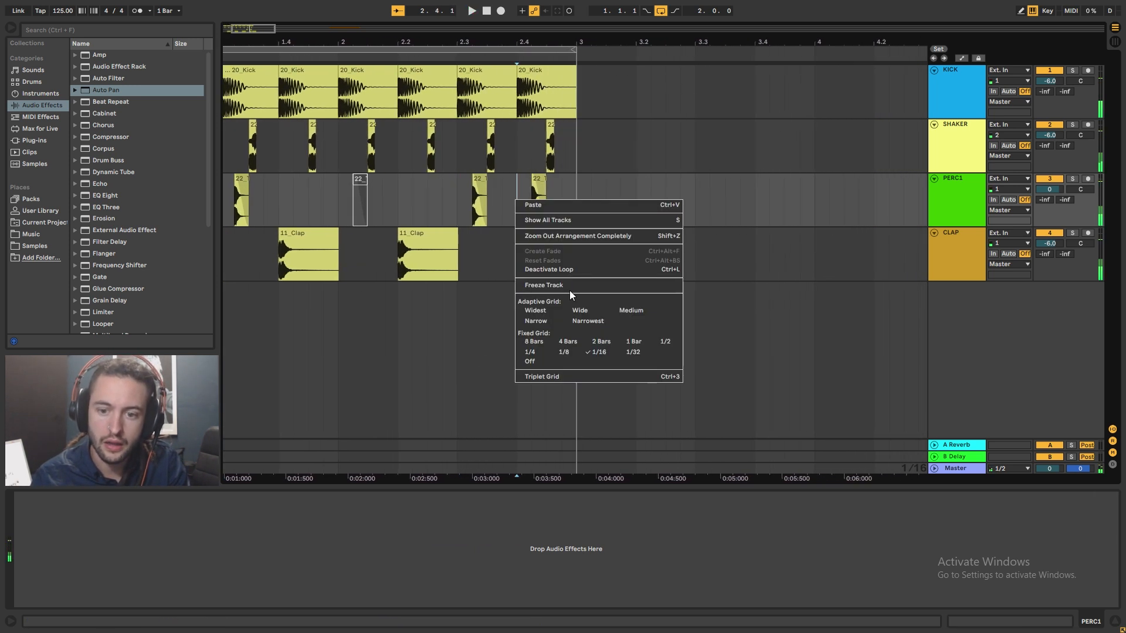
pyautogui.click(458, 182)
pyautogui.press('space')
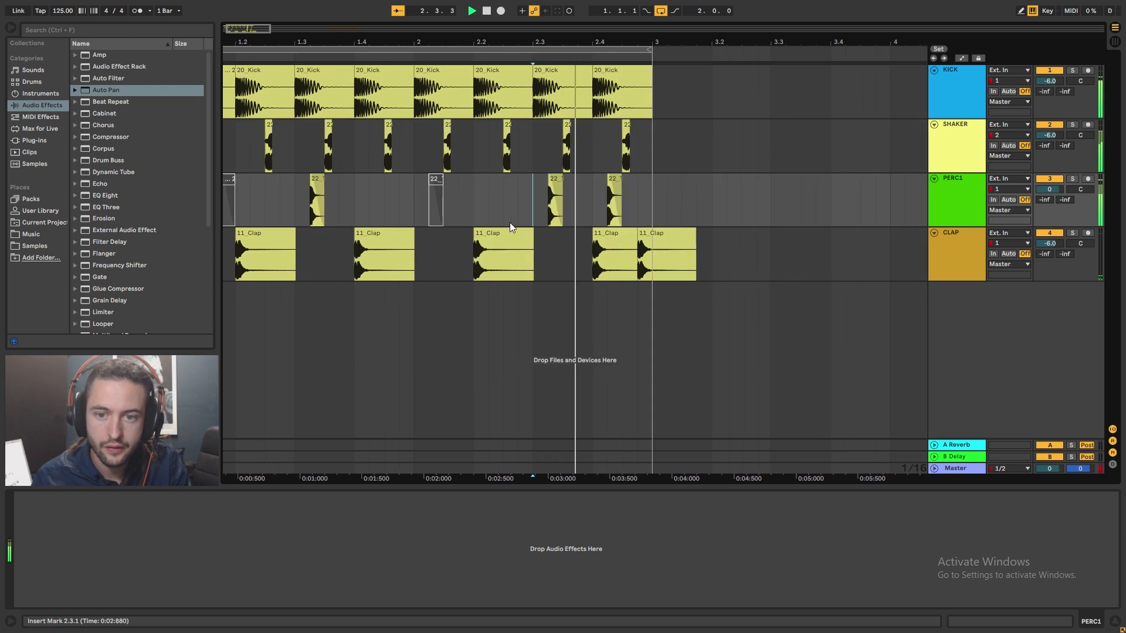
pyautogui.press('space')
pyautogui.press('space')
pyautogui.press('space')
# Step: Move the last PERC1 hit two sixteenths earlier and audition the loop from 2.3.1
pyautogui.moveTo(614, 180); pyautogui.dragTo(585, 188)
pyautogui.click(534, 192)
pyautogui.press('space')
pyautogui.press('space')
# Step: Set the fixed grid to 1/32, shift the last PERC1 hit to a thirty-second after 2.3.3 and audition from 2.3.1
pyautogui.moveTo(551, 45); pyautogui.dragTo(555, 98)
pyautogui.rightClick(513, 209)
pyautogui.click(628, 363)
pyautogui.moveTo(565, 180)
pyautogui.mouseDown()
pyautogui.moveTo(600, 194)
pyautogui.moveTo(499, 205)
pyautogui.mouseUp()
pyautogui.click(375, 199)
pyautogui.press('space')
pyautogui.click(375, 191)
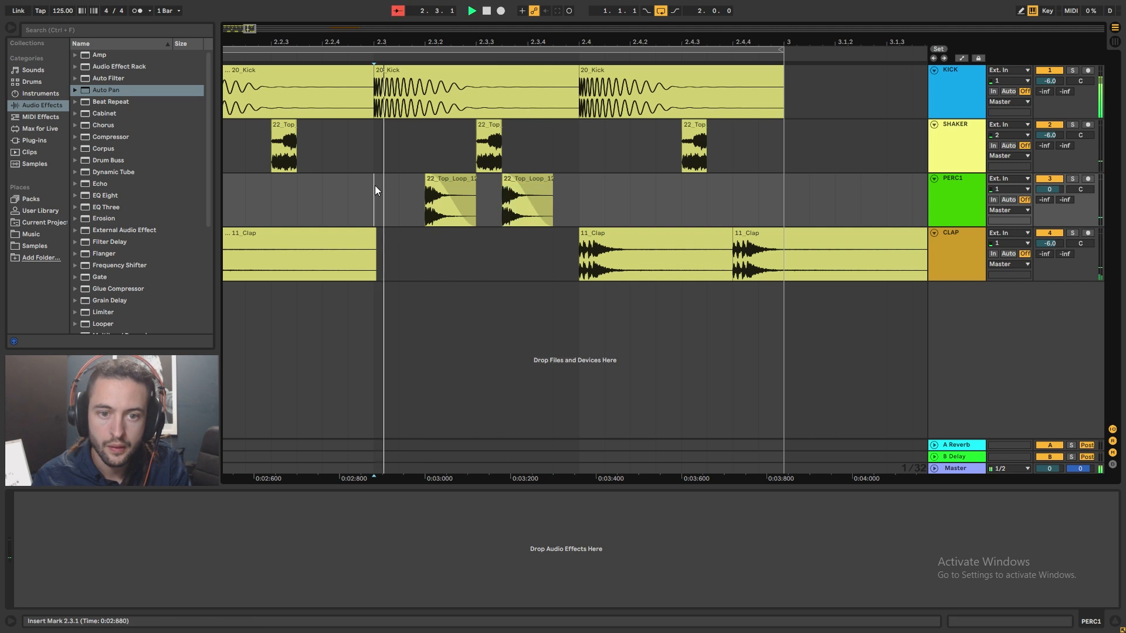
pyautogui.press('space')
# Step: Move the last PERC1 hit to 2.4.1 and listen to the whole looped beat
pyautogui.click(519, 188)
pyautogui.hotkey('ctrl', 'd')
pyautogui.moveTo(565, 190); pyautogui.dragTo(587, 196)
pyautogui.click(369, 189)
pyautogui.press('space')
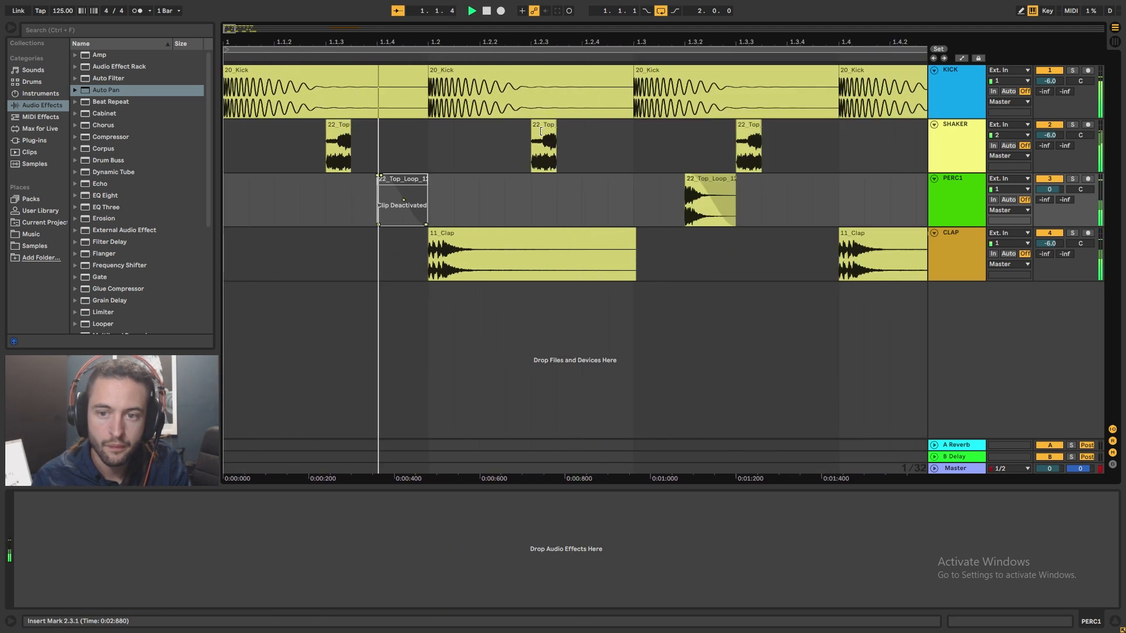
pyautogui.moveTo(639, 43); pyautogui.dragTo(364, 43)
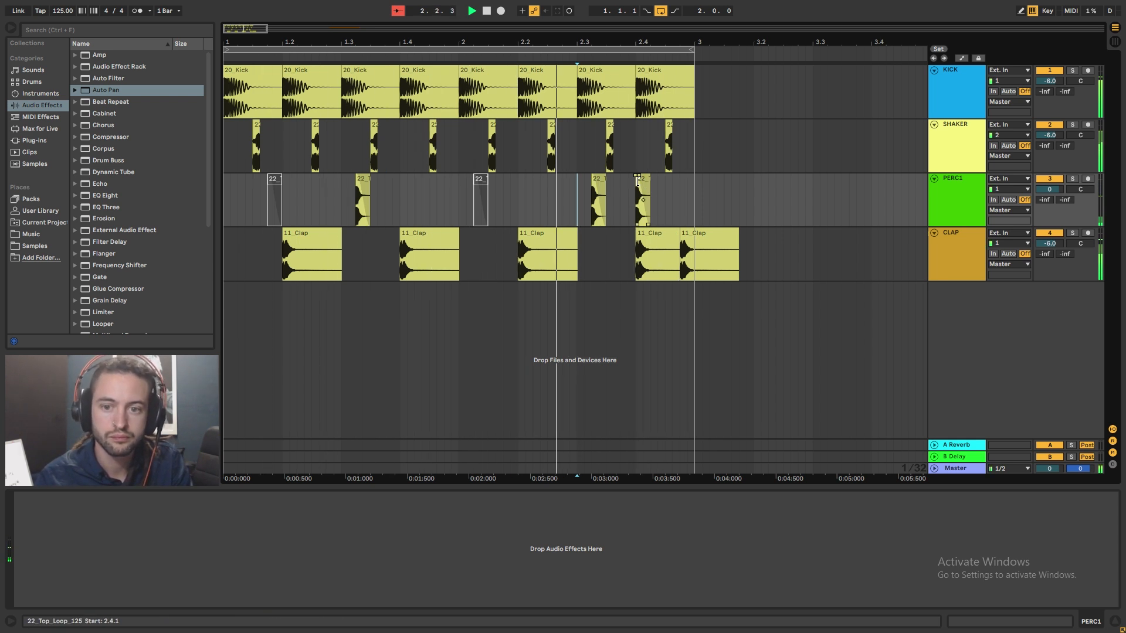
pyautogui.press('space')
# Step: Delete the two deactivated PERC1 hits at 2.1.2 and 1.1.4
pyautogui.click(364, 191)
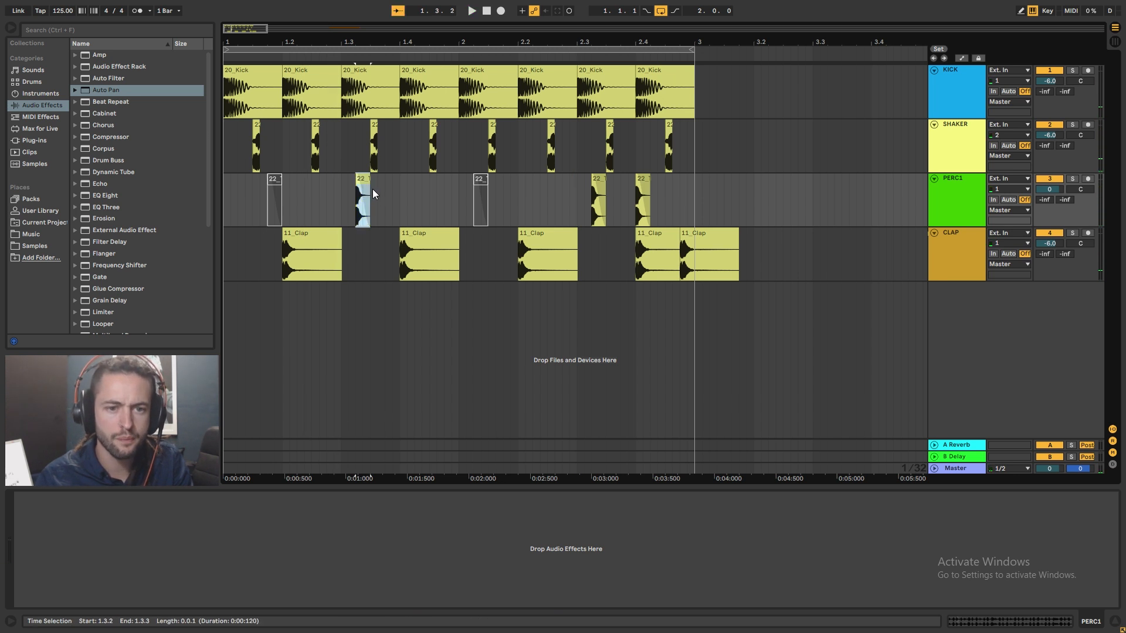
pyautogui.click(487, 189)
pyautogui.press('Delete')
pyautogui.click(276, 180)
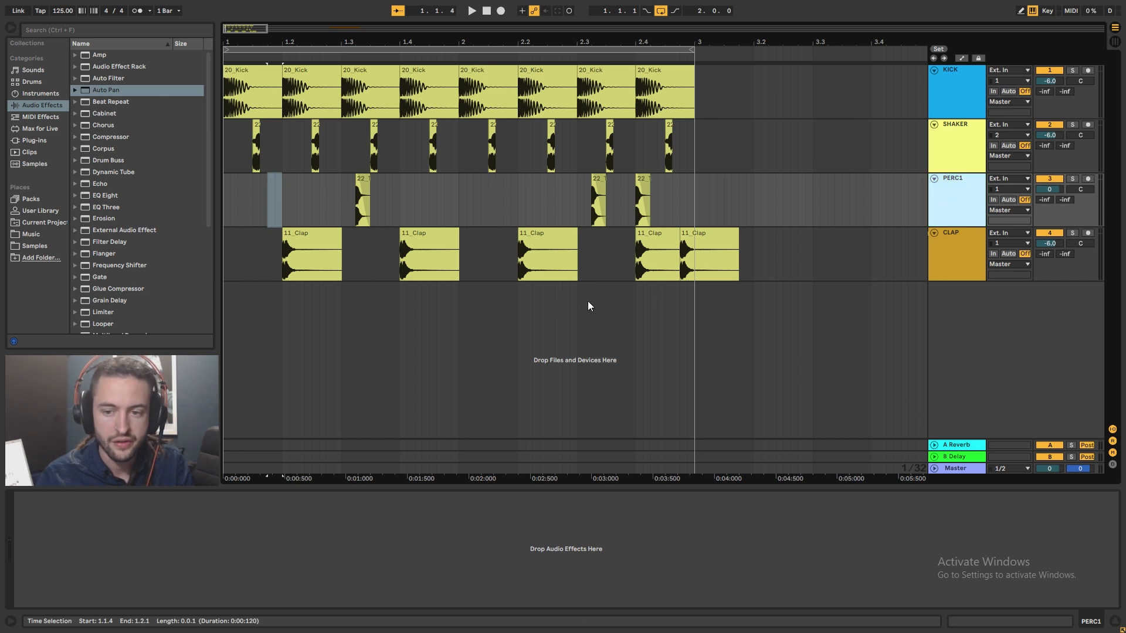
# Step: Insert a new audio track below CLAP and copy the clap at 1.2.1 onto it
pyautogui.click(971, 256)
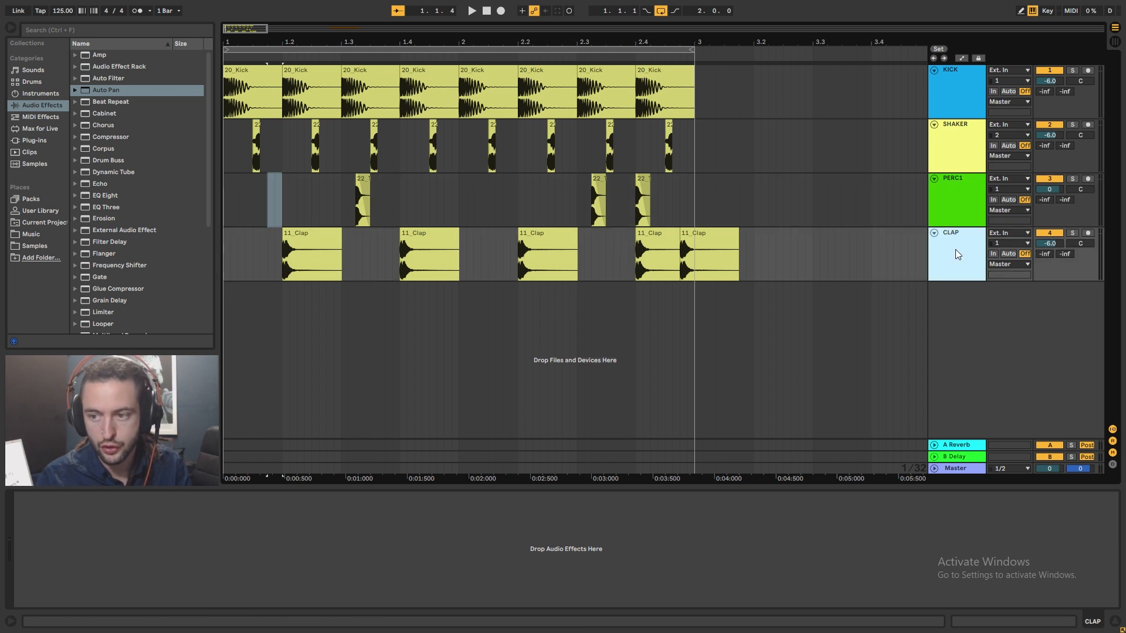
pyautogui.rightClick(967, 303)
pyautogui.click(981, 307)
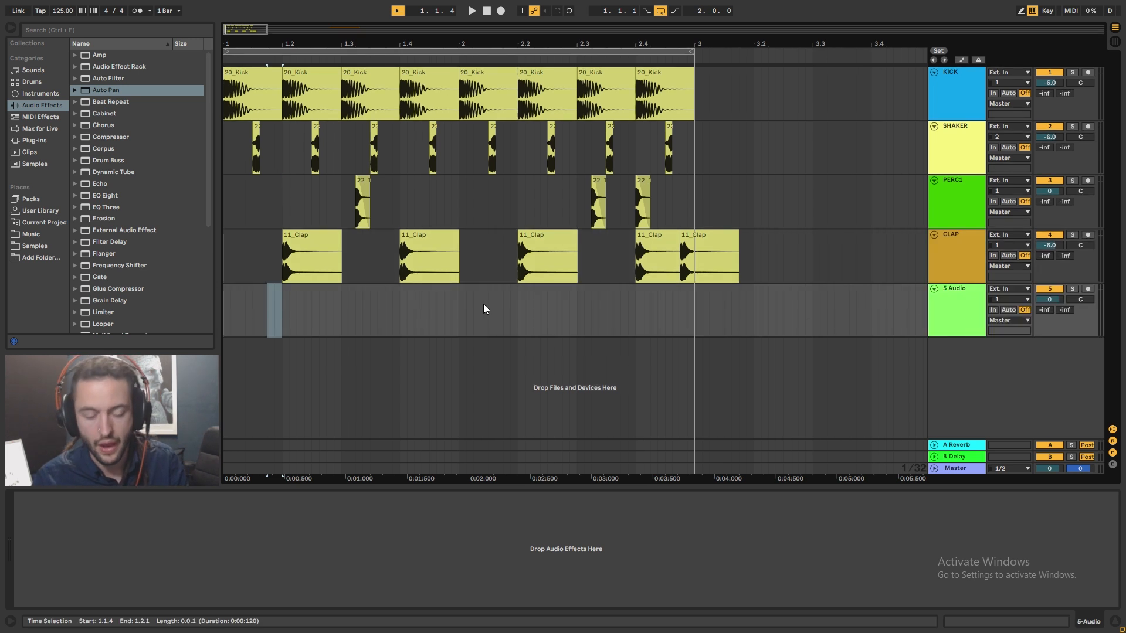
pyautogui.click(315, 238)
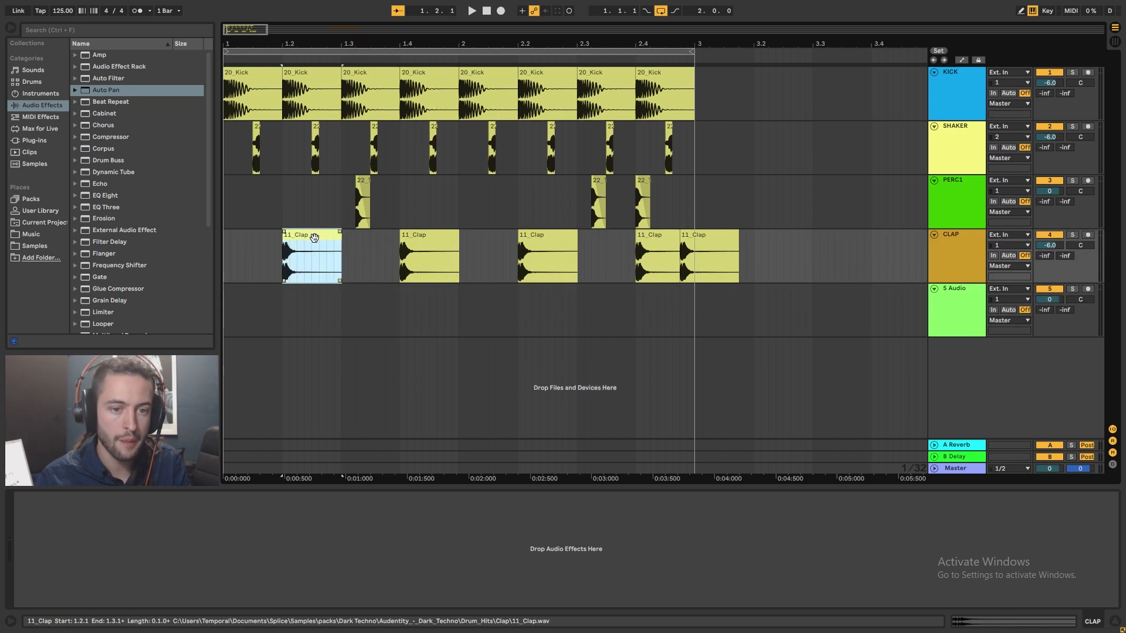
pyautogui.moveTo(306, 237); pyautogui.dragTo(307, 311)
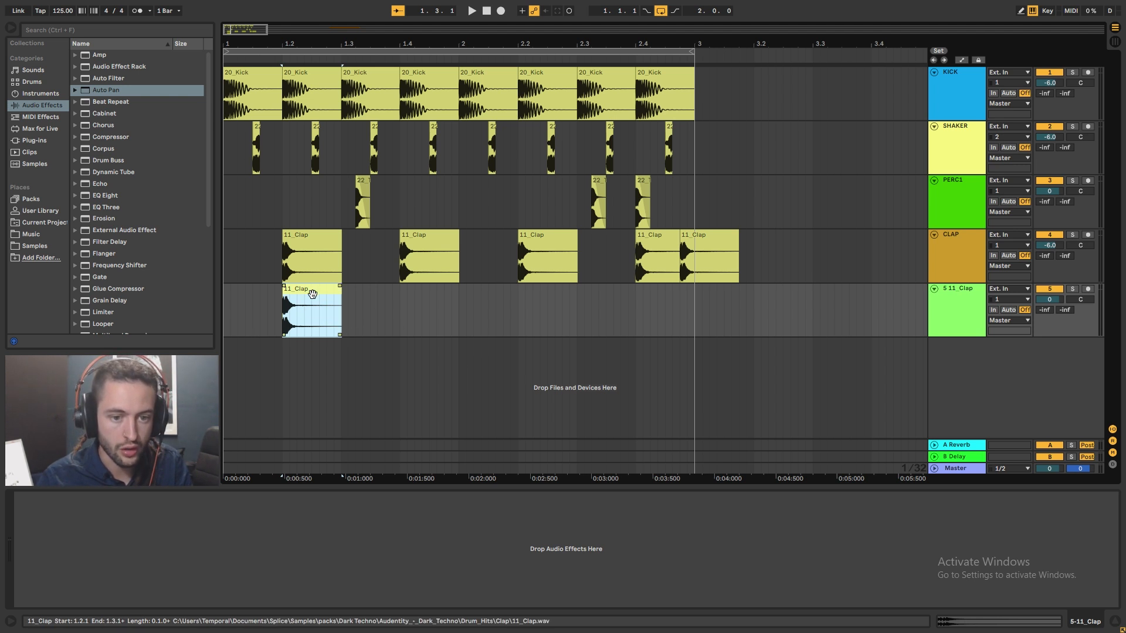
# Step: Reverse the copied clap and move it to 1.1.1 so it leads into the clap at 1.2.1
pyautogui.press('r')
pyautogui.moveTo(330, 294); pyautogui.dragTo(269, 299)
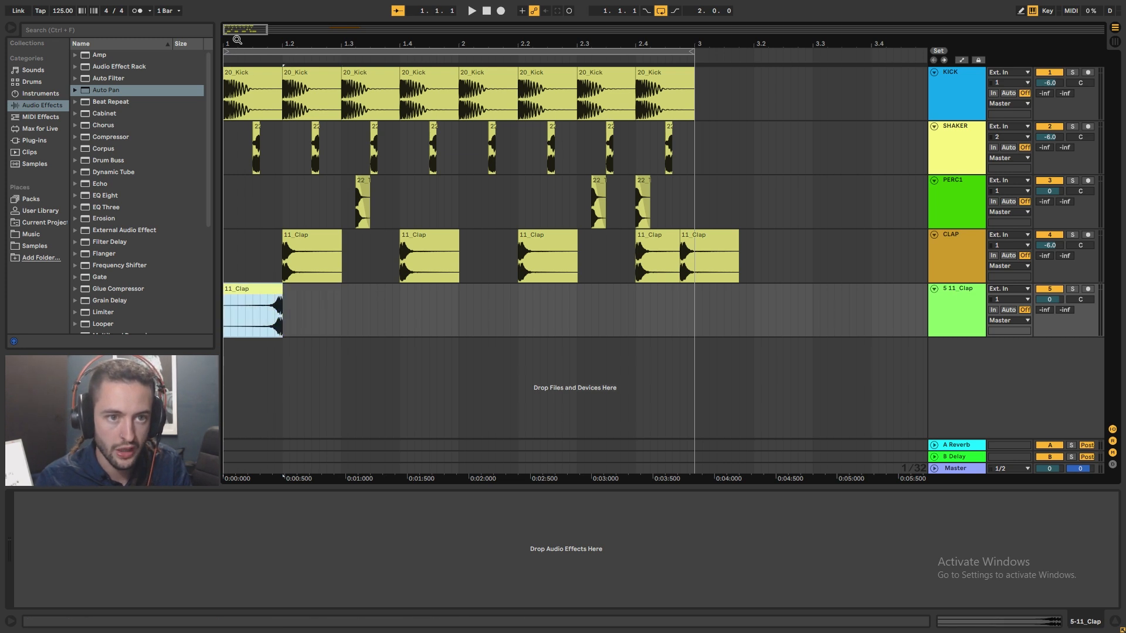
pyautogui.moveTo(235, 40); pyautogui.dragTo(245, 69)
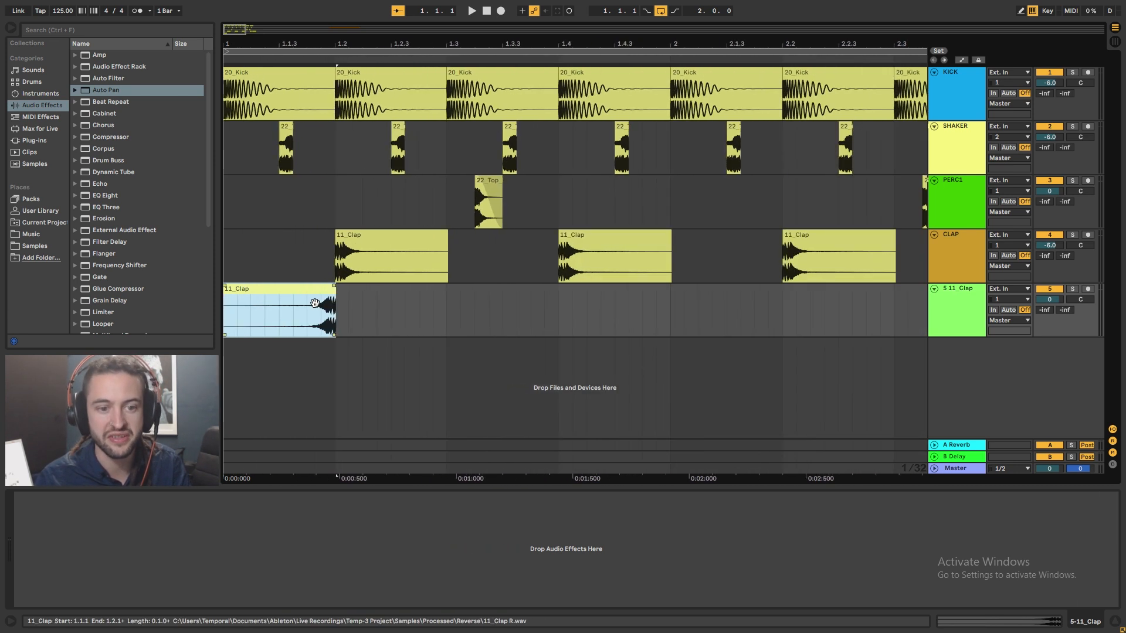
# Step: Open the reversed clap's sample settings and toggle its sample reversal back and forth
pyautogui.click(1005, 621)
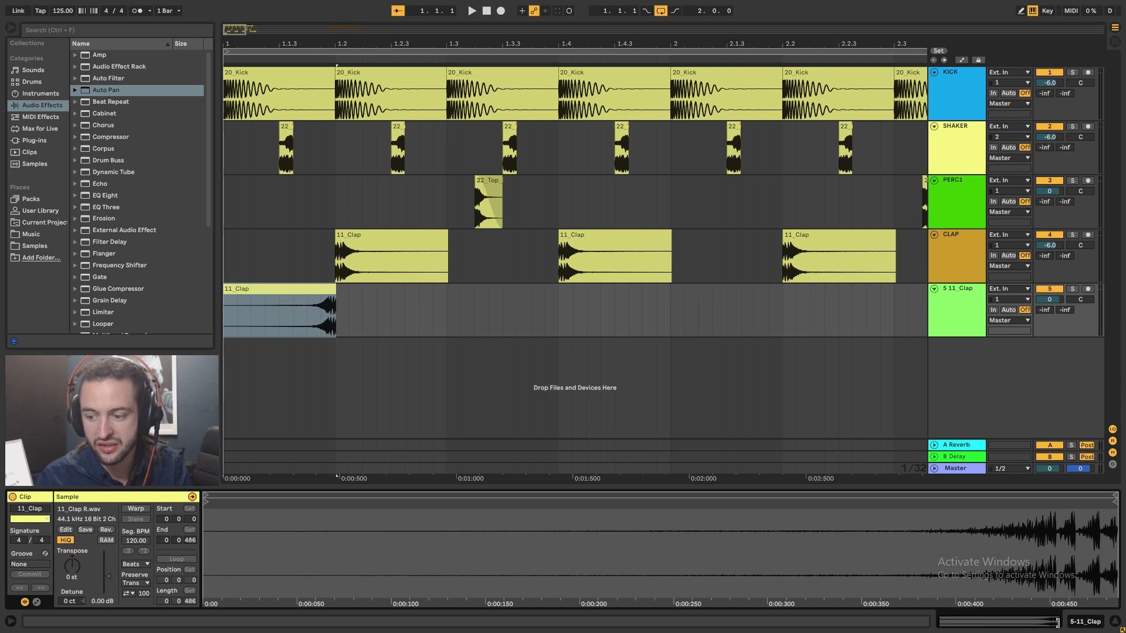
pyautogui.click(252, 294)
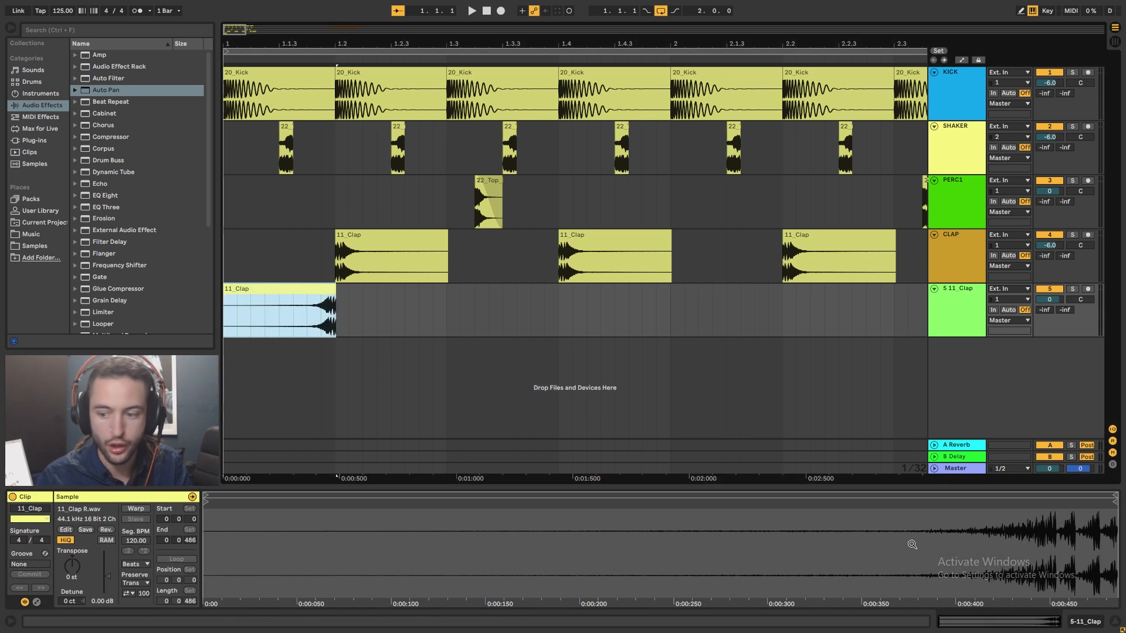
pyautogui.click(106, 529)
pyautogui.click(106, 530)
pyautogui.click(106, 530)
pyautogui.click(106, 529)
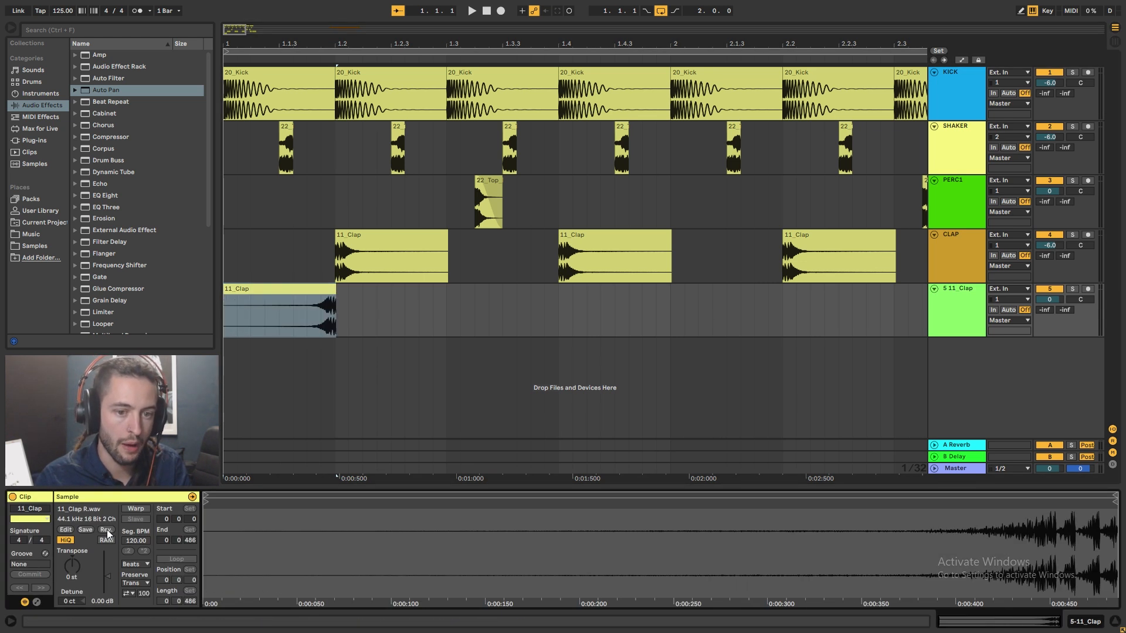
# Step: Lower the reversed clap track's volume to -20.0 dB and play the beat from 1.1.1
pyautogui.click(321, 298)
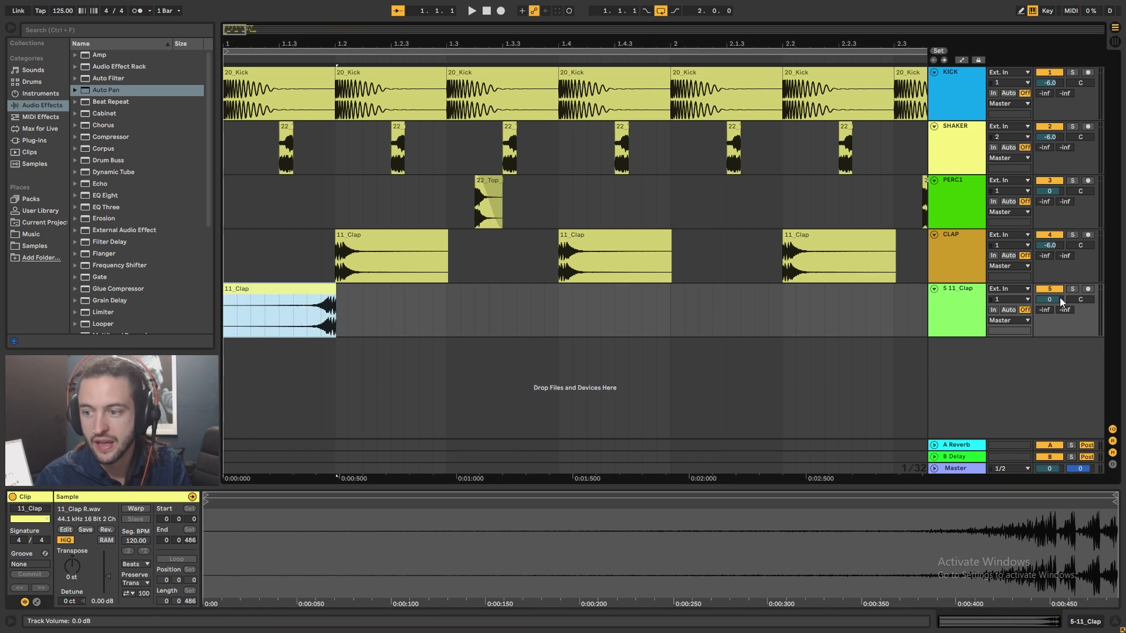
pyautogui.moveTo(1062, 302)
pyautogui.mouseDown()
pyautogui.moveTo(1063, 328)
pyautogui.moveTo(1049, 305)
pyautogui.mouseUp()
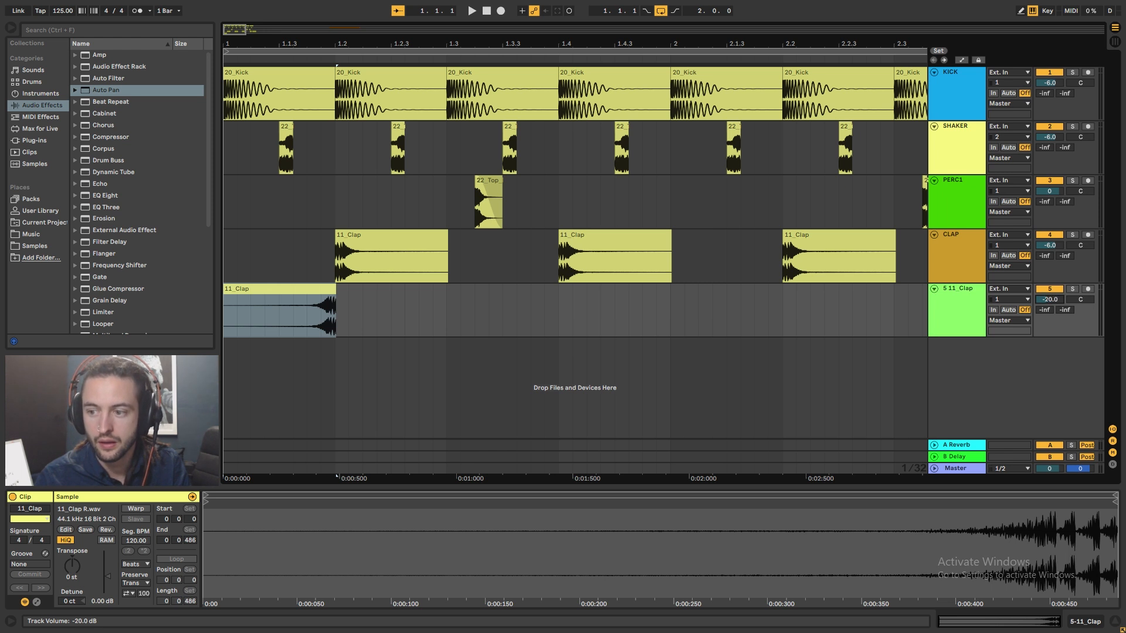
pyautogui.press('space')
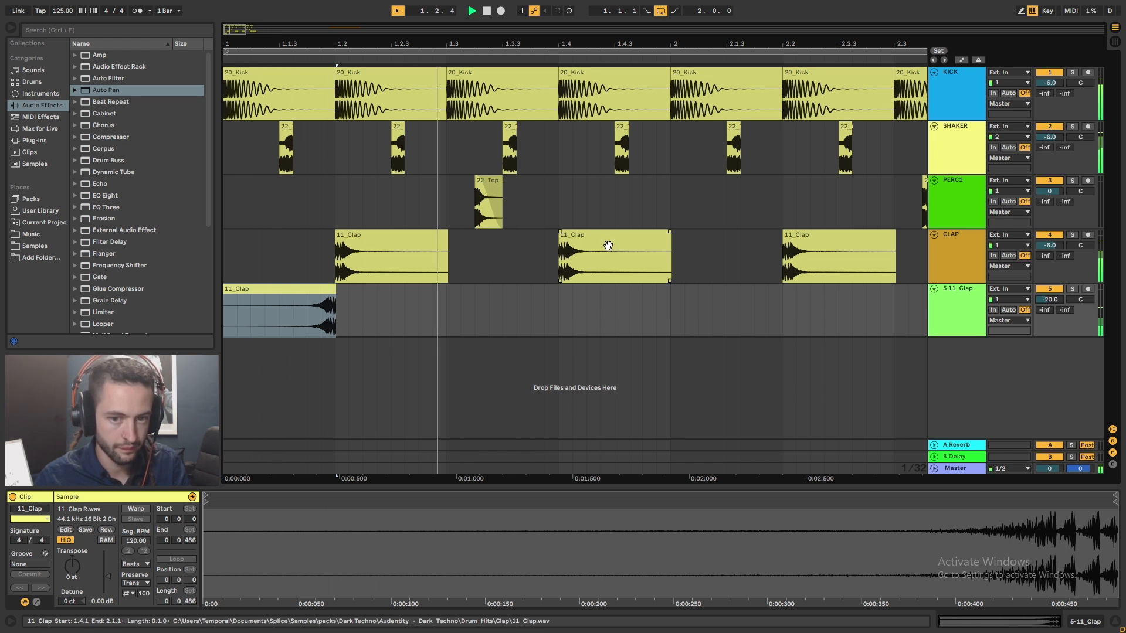
# Step: Copy the reversed clap from 1.1.1 to 2.3.1 on the same track
pyautogui.moveTo(468, 44); pyautogui.dragTo(468, 11)
pyautogui.click(251, 293)
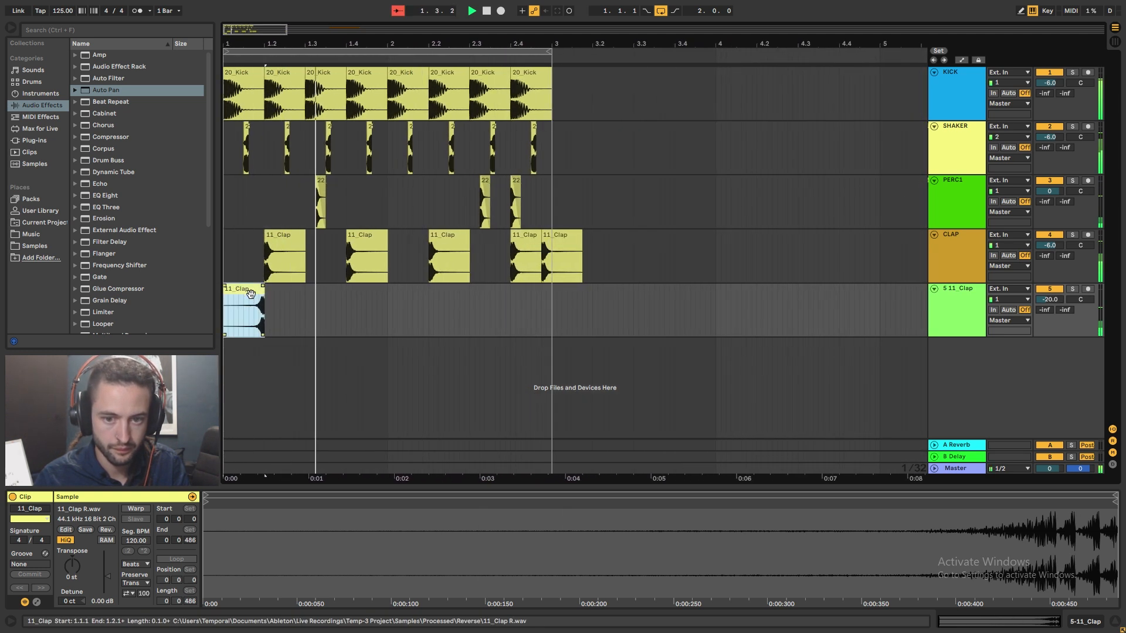
pyautogui.moveTo(251, 293); pyautogui.dragTo(486, 304)
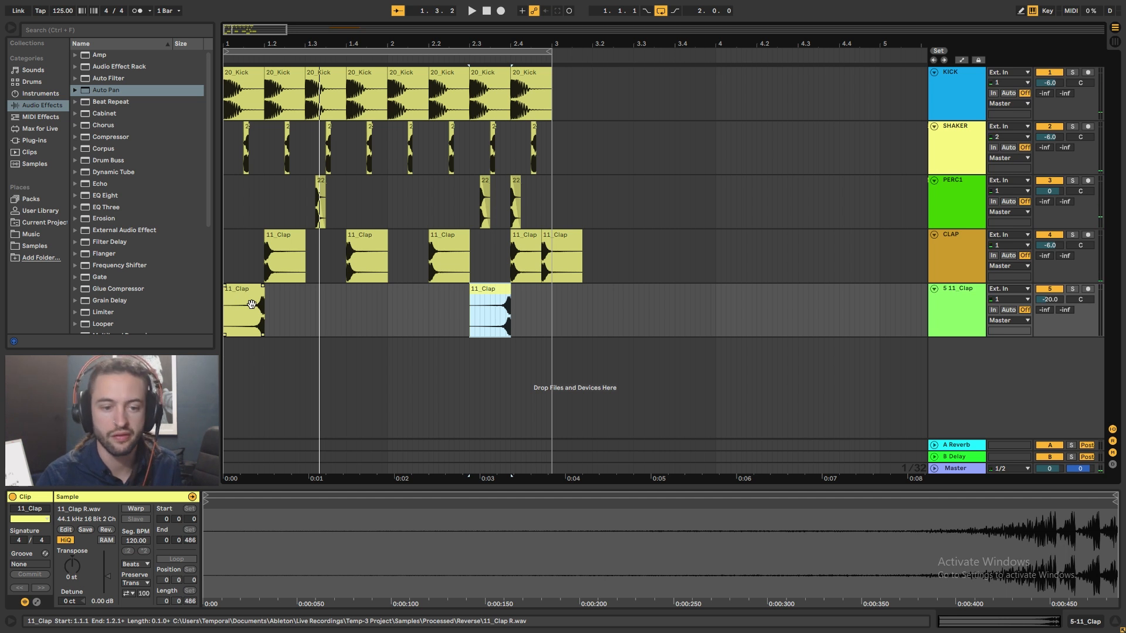
pyautogui.click(341, 312)
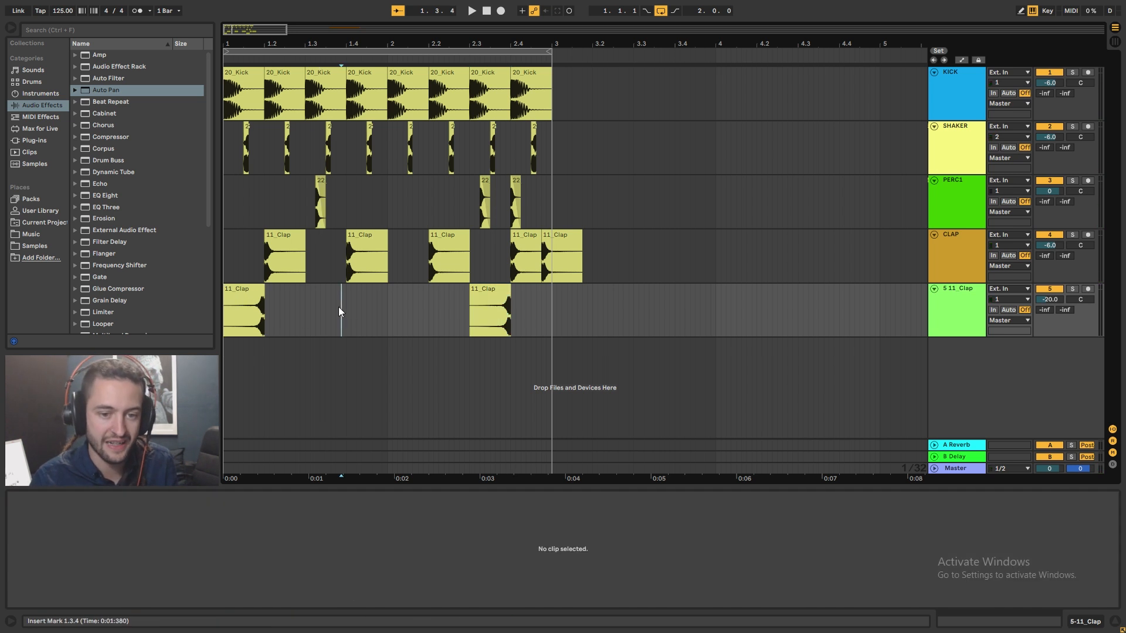
# Step: Rename the reversed clap track REVCLAP and play the beat from 1.1.1
pyautogui.click(968, 297)
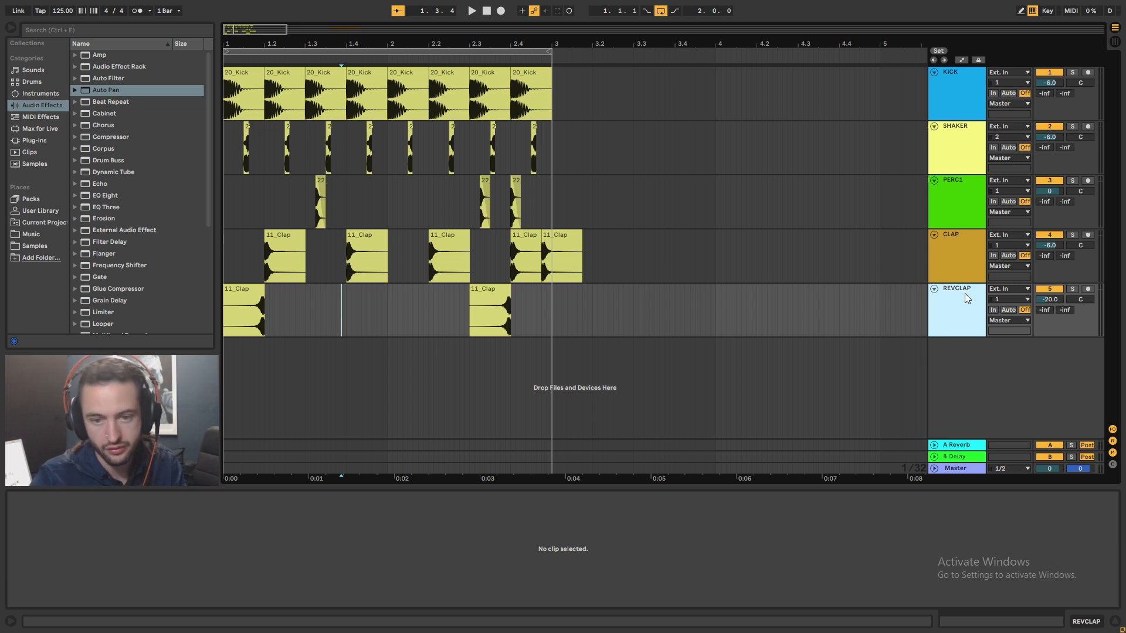
pyautogui.click(244, 305)
pyautogui.press('space')
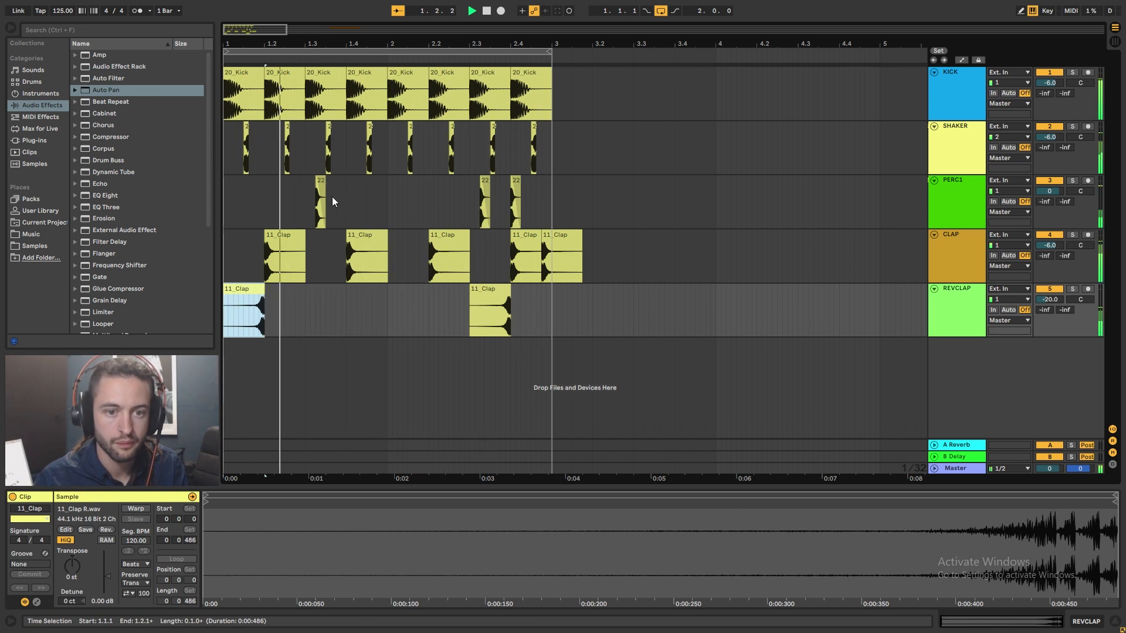
# Step: Stop playback, copy the first PERC1 clip to beat 1.4, and play the loop from the start
pyautogui.press('space')
pyautogui.click(321, 183)
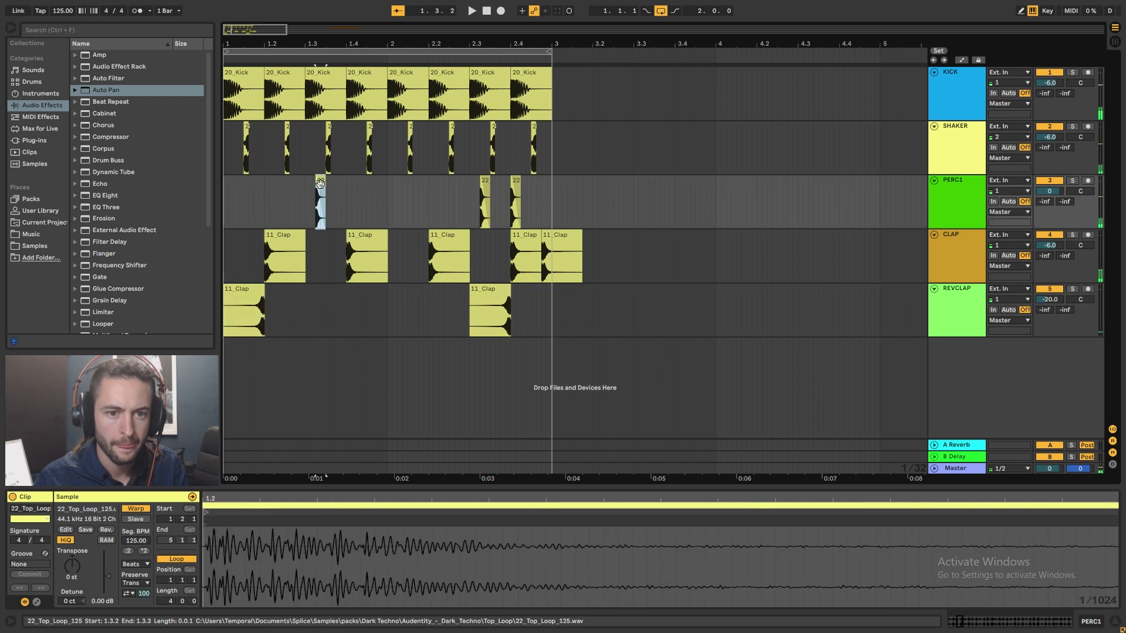
pyautogui.moveTo(321, 185); pyautogui.dragTo(352, 193)
pyautogui.click(225, 203)
pyautogui.press('space')
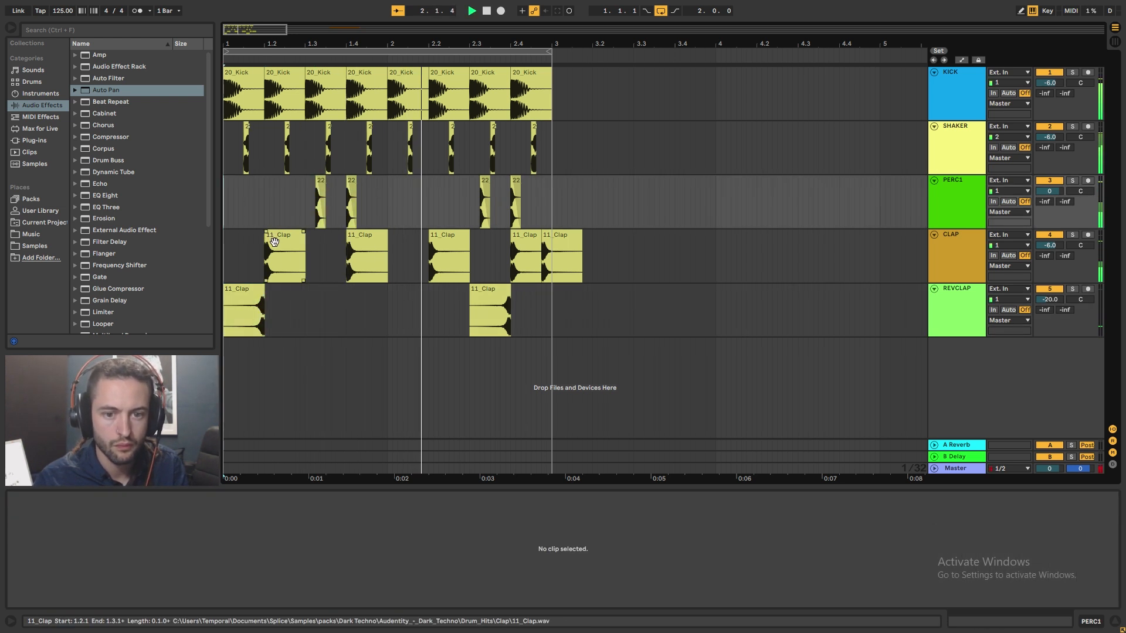
# Step: Deactivate the CLAP clips at 1.4 and 2.4 and listen to the loop from the start
pyautogui.click(371, 248)
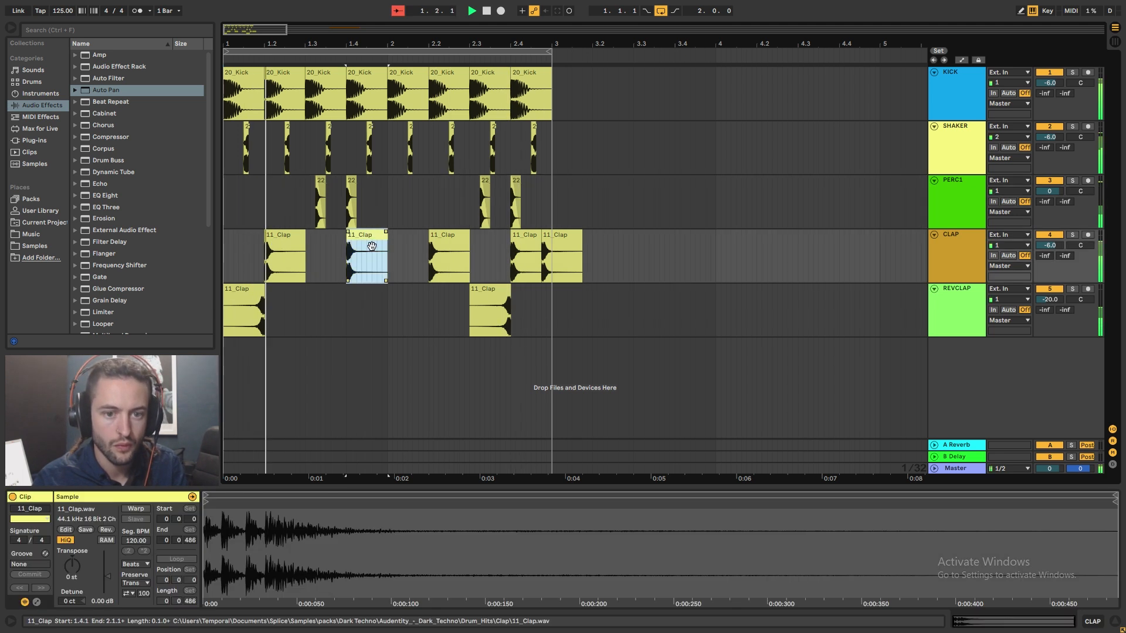
pyautogui.press('0')
pyautogui.click(513, 242)
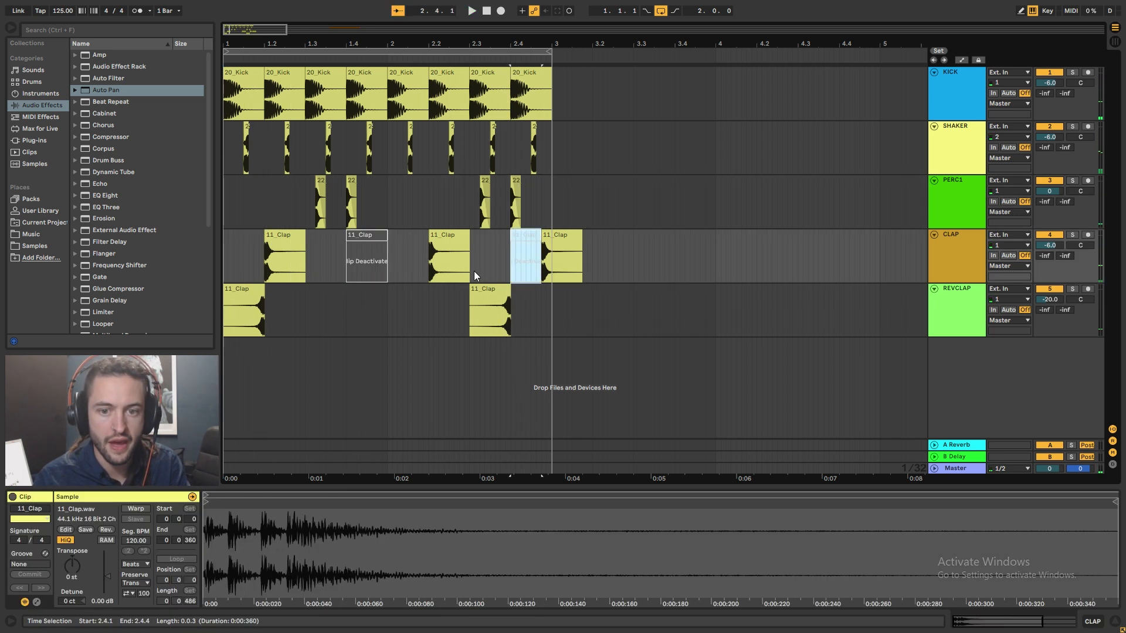
pyautogui.click(226, 211)
pyautogui.press('space')
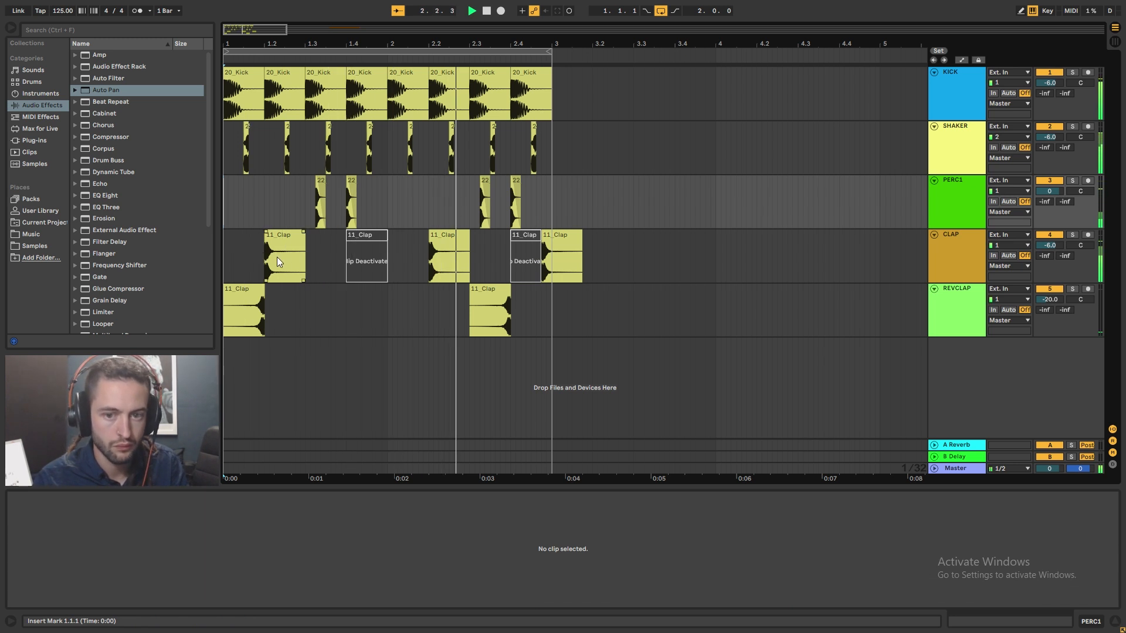
pyautogui.press('space')
# Step: Reactivate the two deactivated CLAP clips at 1.4 and 2.4
pyautogui.click(371, 242)
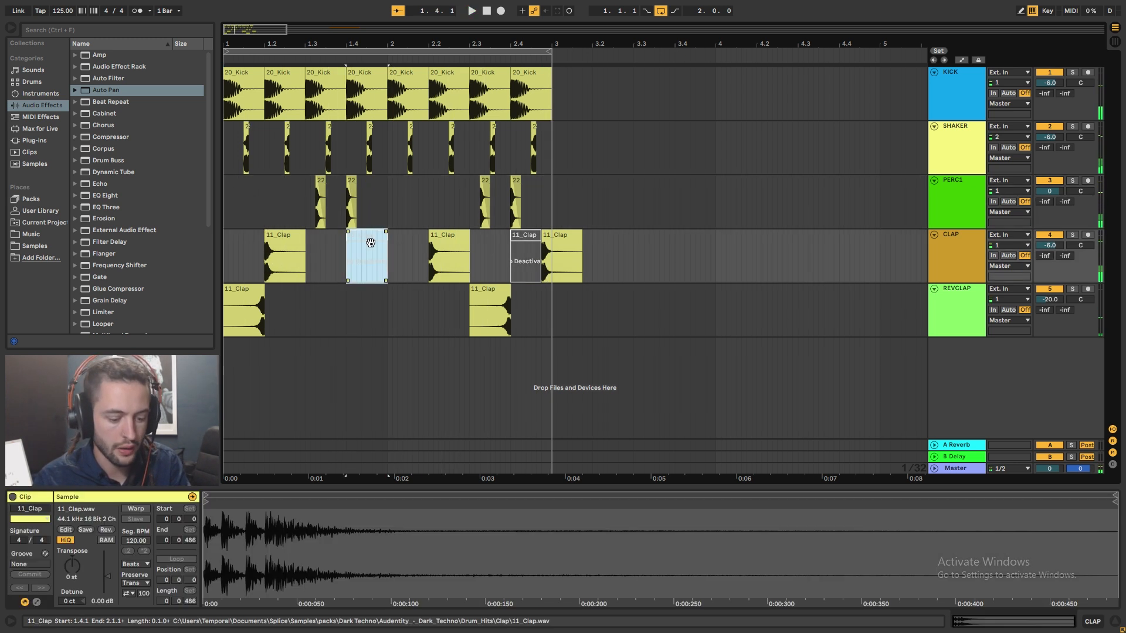
pyautogui.press('0')
pyautogui.click(521, 245)
pyautogui.press('0')
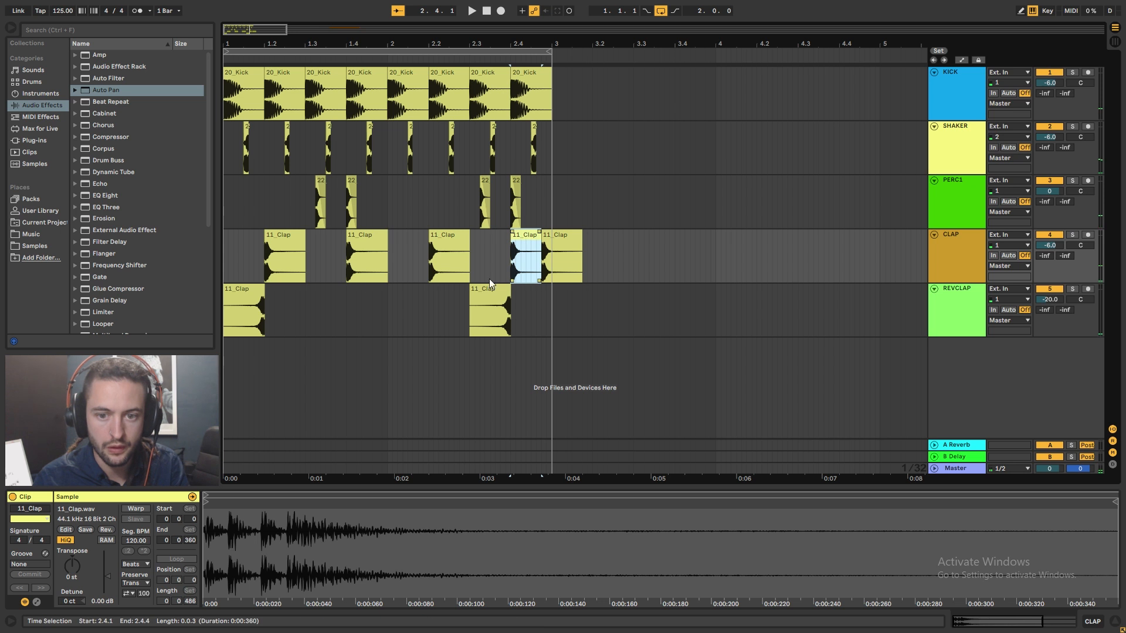
# Step: Play the loop from the start, briefly soloing PERC1 to check its rhythm
pyautogui.click(225, 223)
pyautogui.press('space')
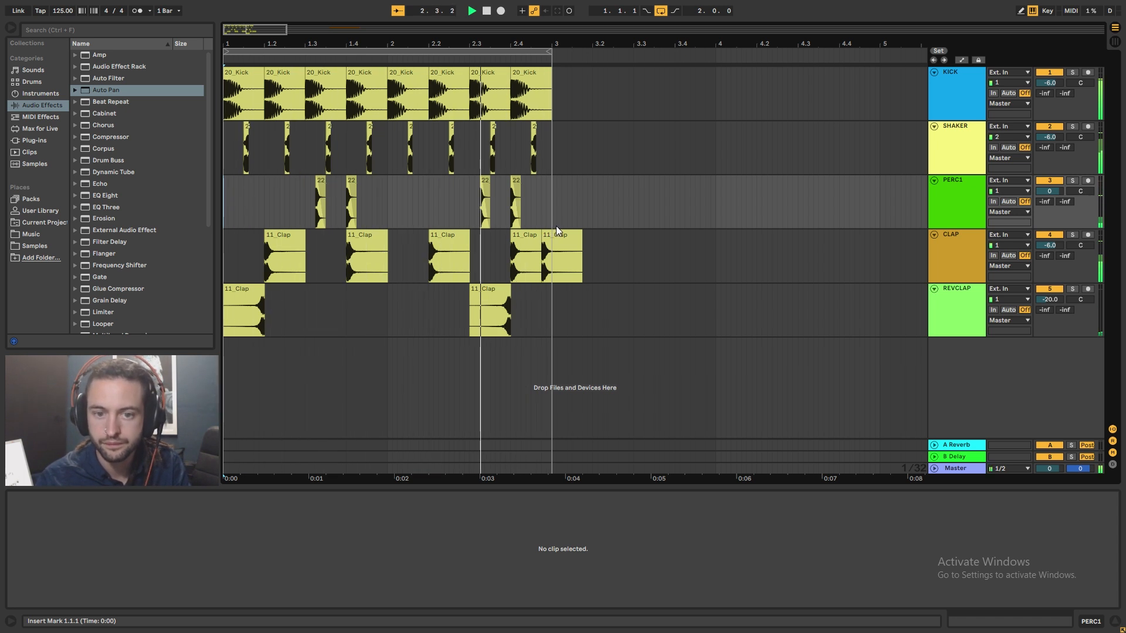
pyautogui.click(1074, 181)
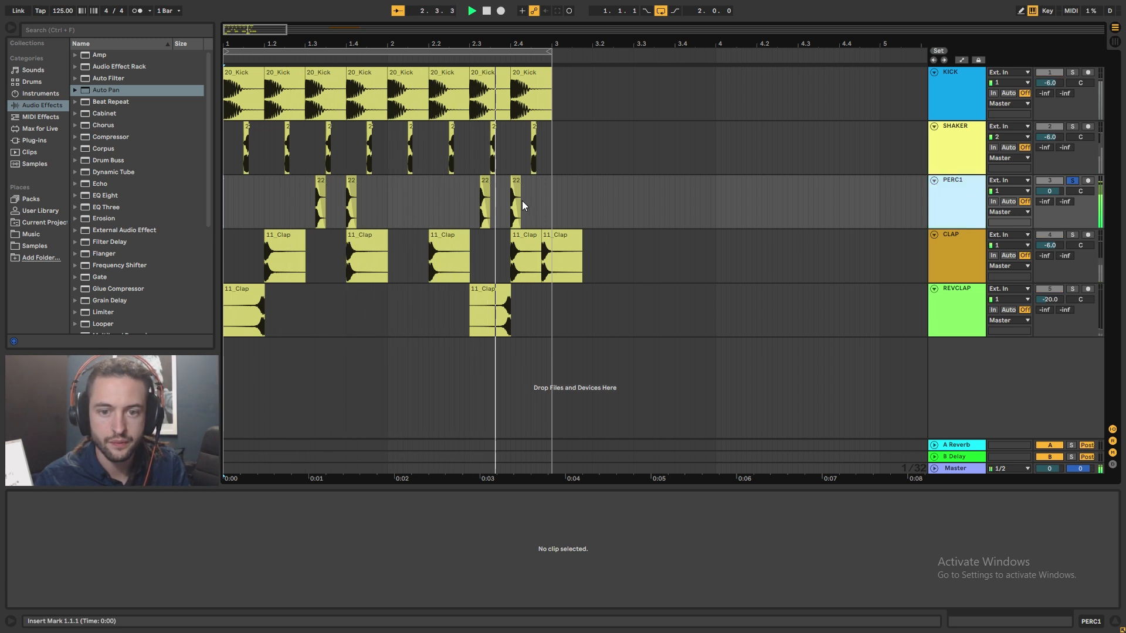
pyautogui.click(1074, 182)
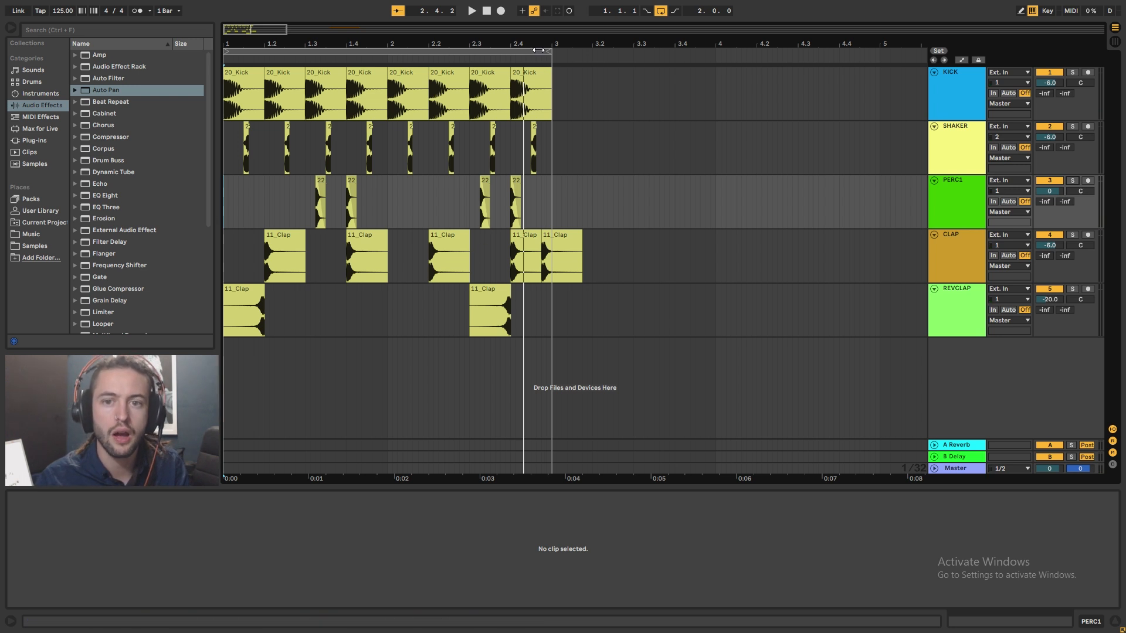
# Step: Insert a new MIDI track below REVCLAP and load an empty Drum Rack onto it
pyautogui.moveTo(533, 45); pyautogui.dragTo(532, 40)
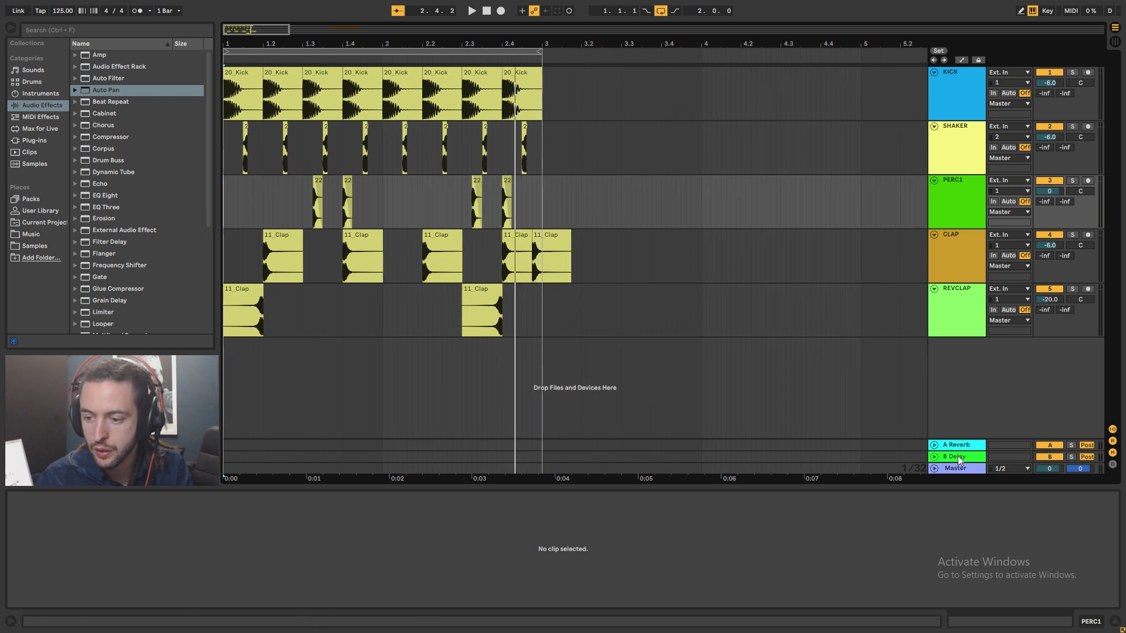
pyautogui.rightClick(955, 390)
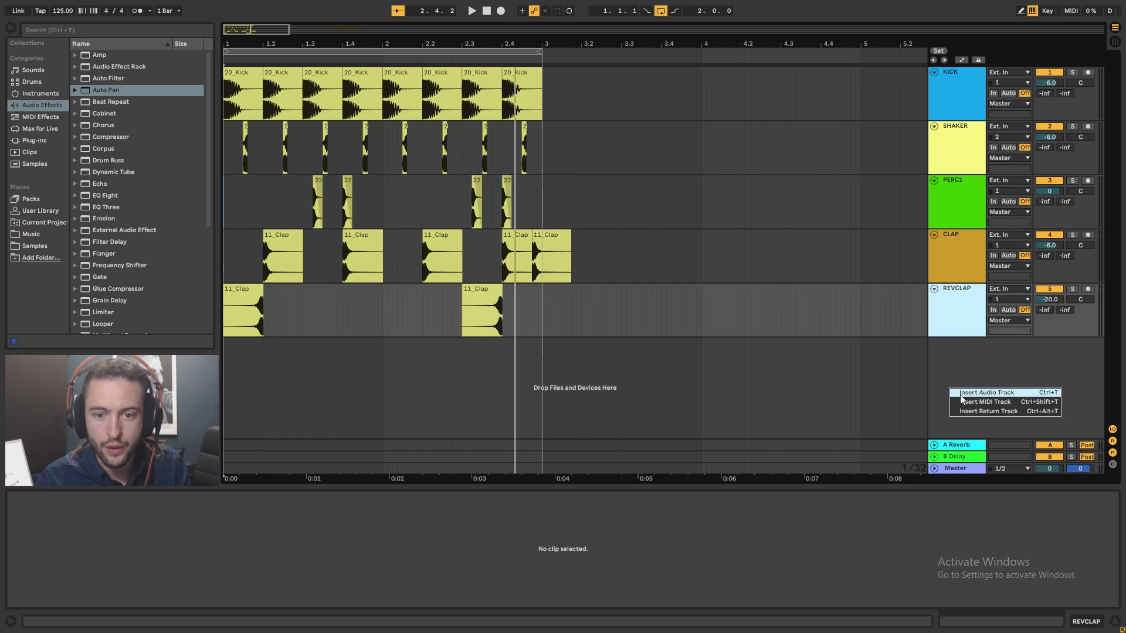
pyautogui.click(969, 402)
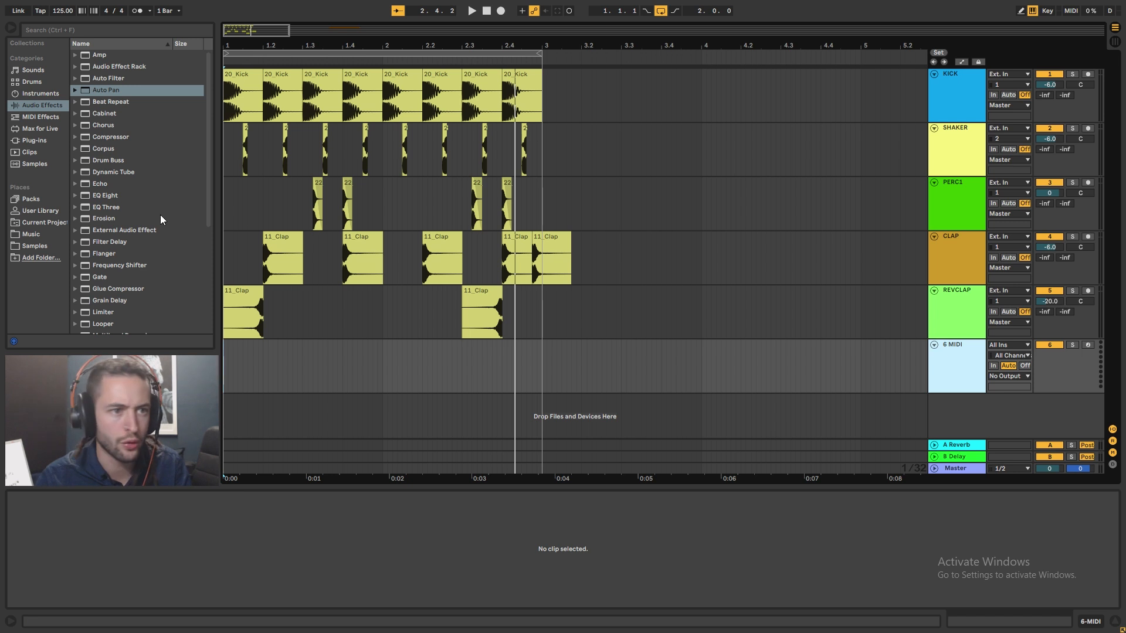
pyautogui.click(41, 85)
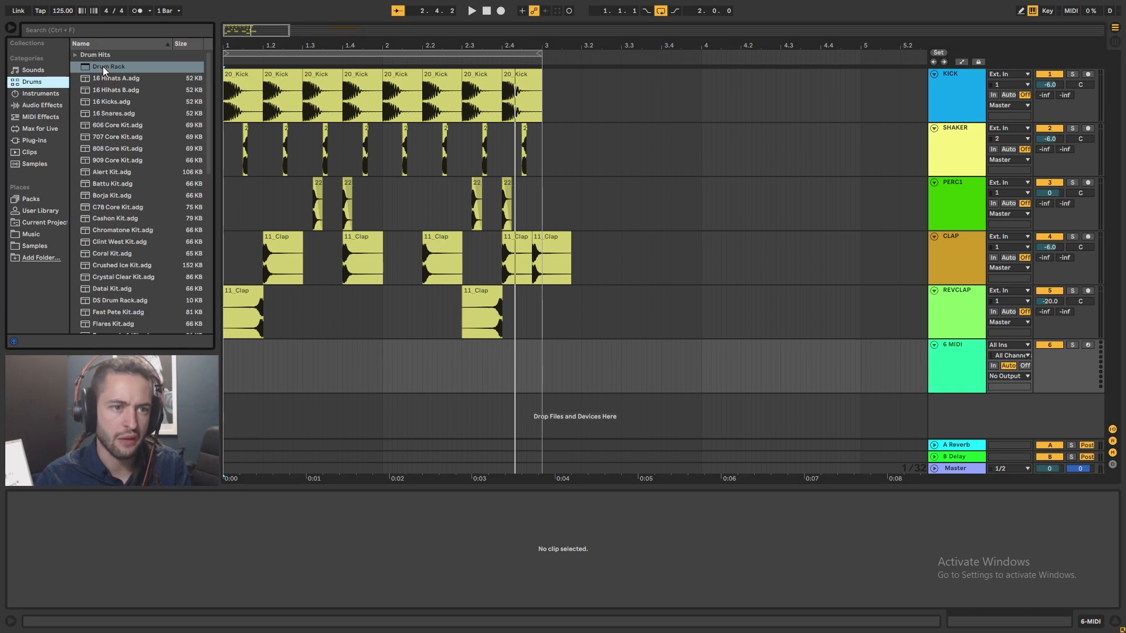
pyautogui.moveTo(104, 70); pyautogui.dragTo(309, 377)
# Step: Load C Hat 1.WAV from the Closed hats 1 folder in Bill hats onto the Drum Rack's C1 pad
pyautogui.click(35, 247)
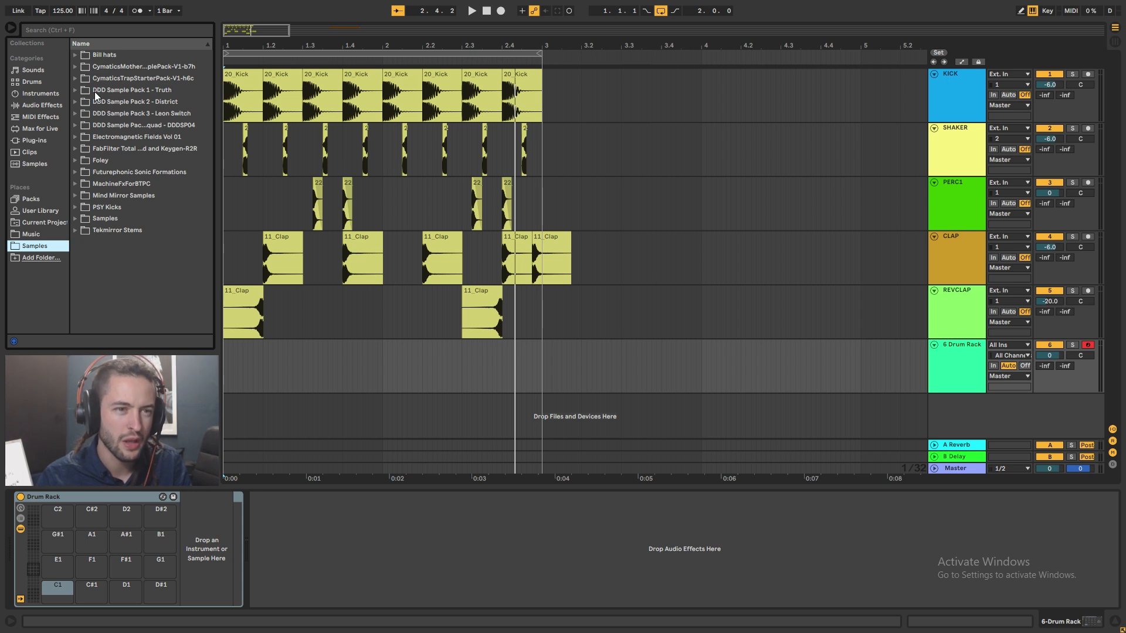
pyautogui.click(80, 55)
pyautogui.click(81, 56)
pyautogui.click(82, 69)
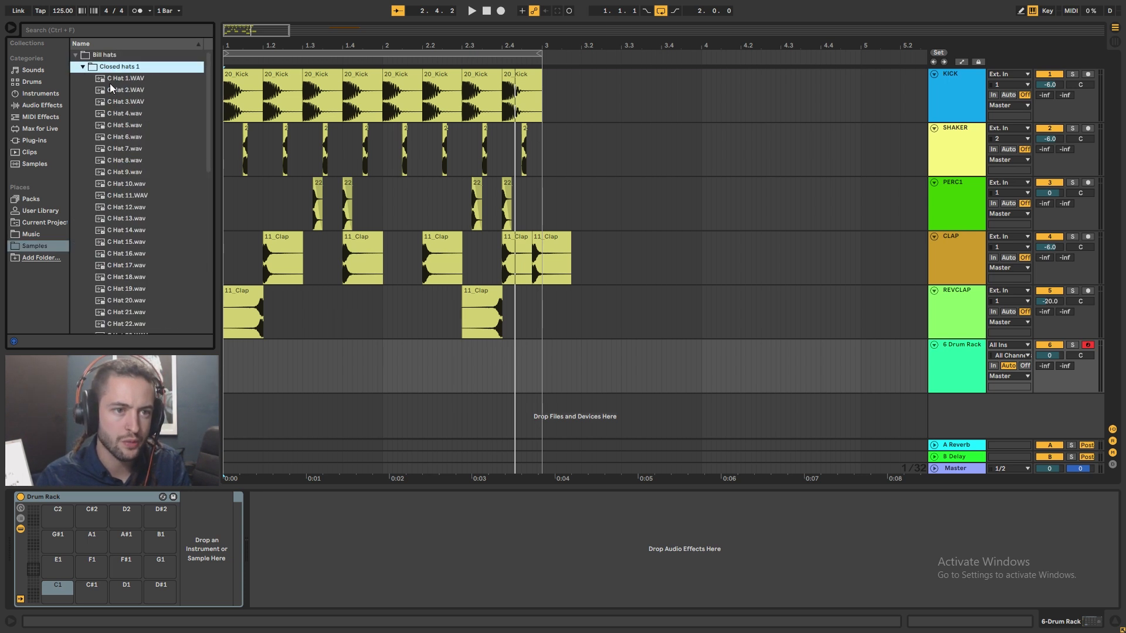
pyautogui.click(116, 83)
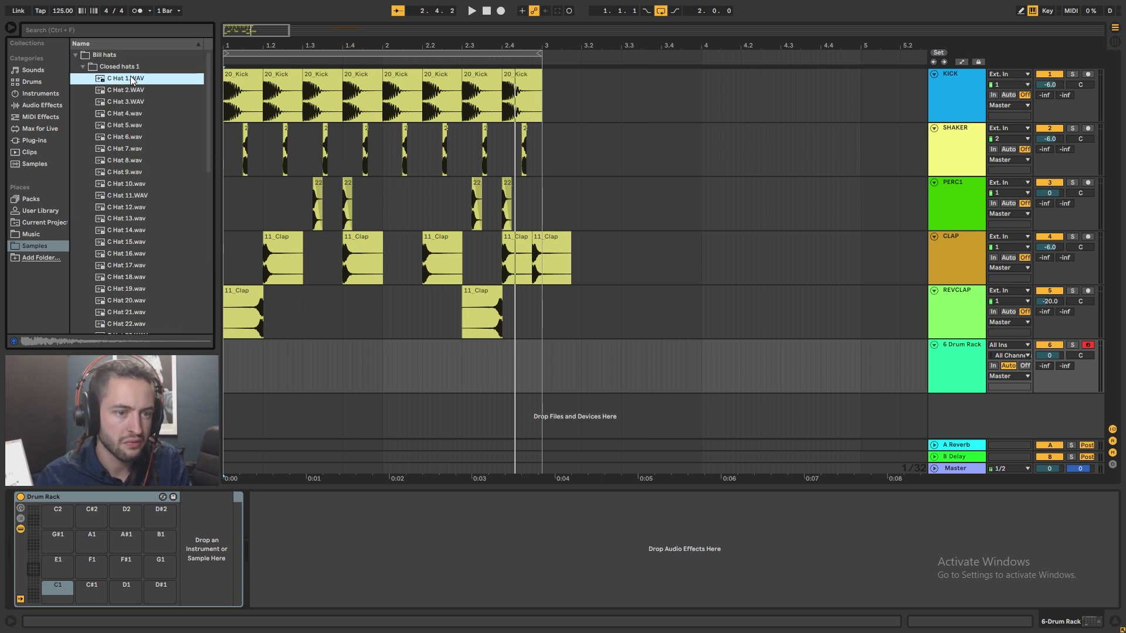
pyautogui.moveTo(131, 77); pyautogui.dragTo(59, 592)
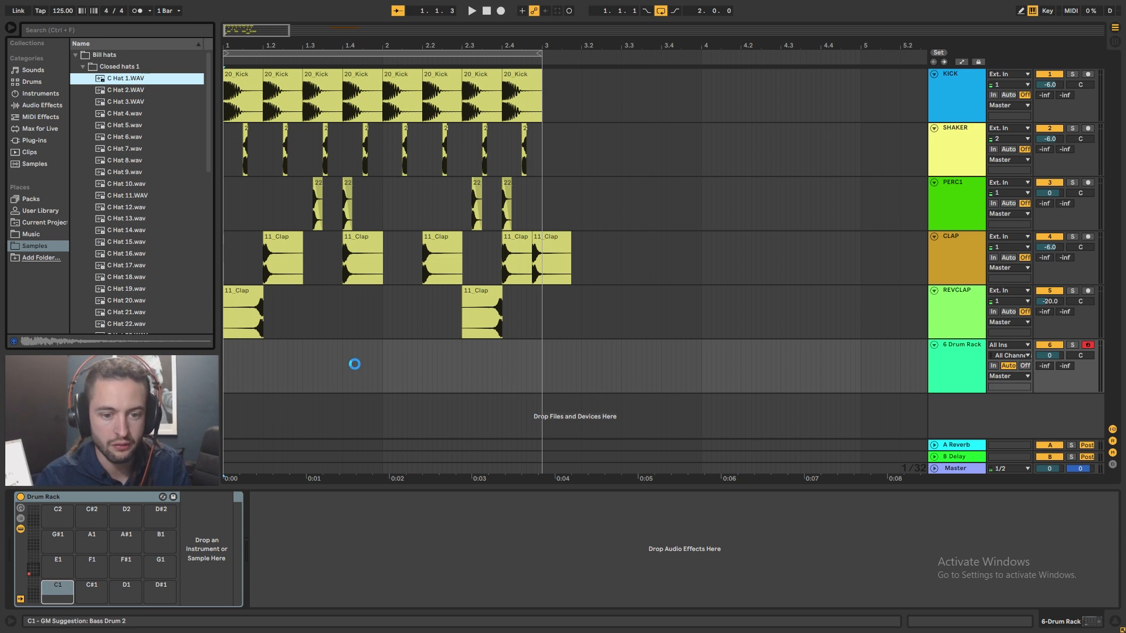
# Step: Set the arrangement grid to 1/16 and create an empty two-bar MIDI clip at the start of the Drum Rack track
pyautogui.rightClick(385, 371)
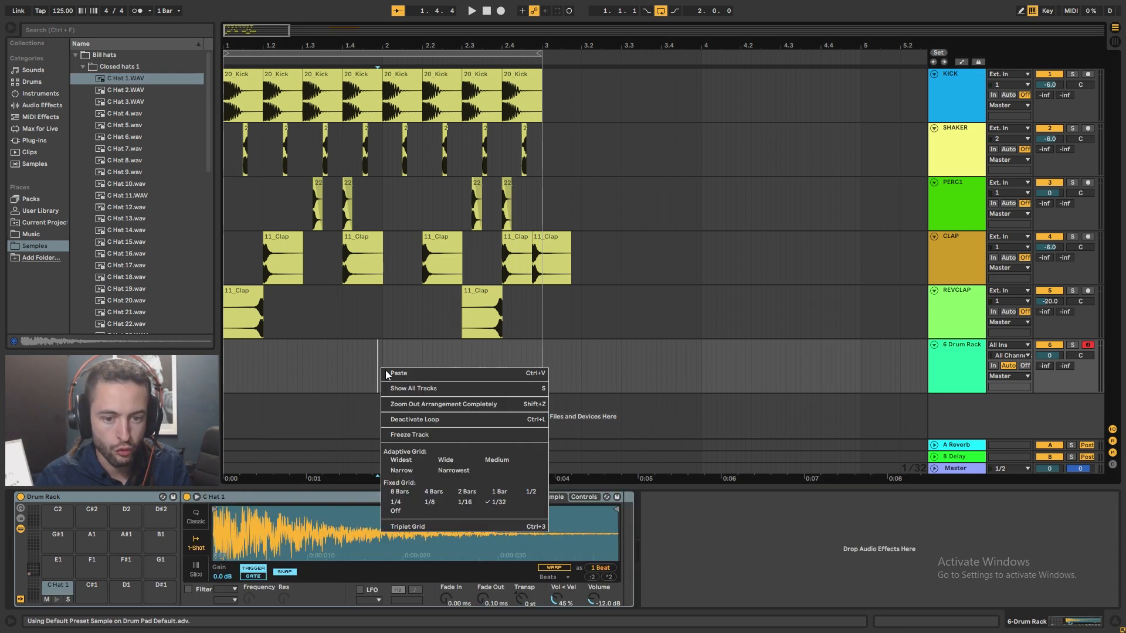
pyautogui.click(467, 502)
pyautogui.moveTo(521, 372); pyautogui.dragTo(224, 375)
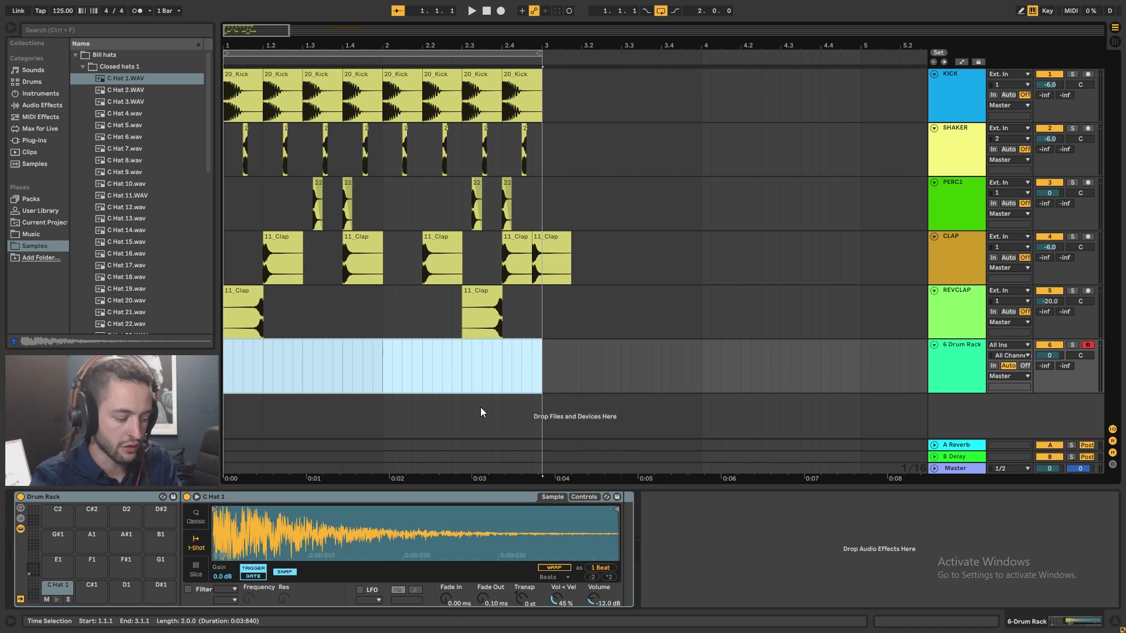
pyautogui.hotkey('ctrl', 'shift', 'm')
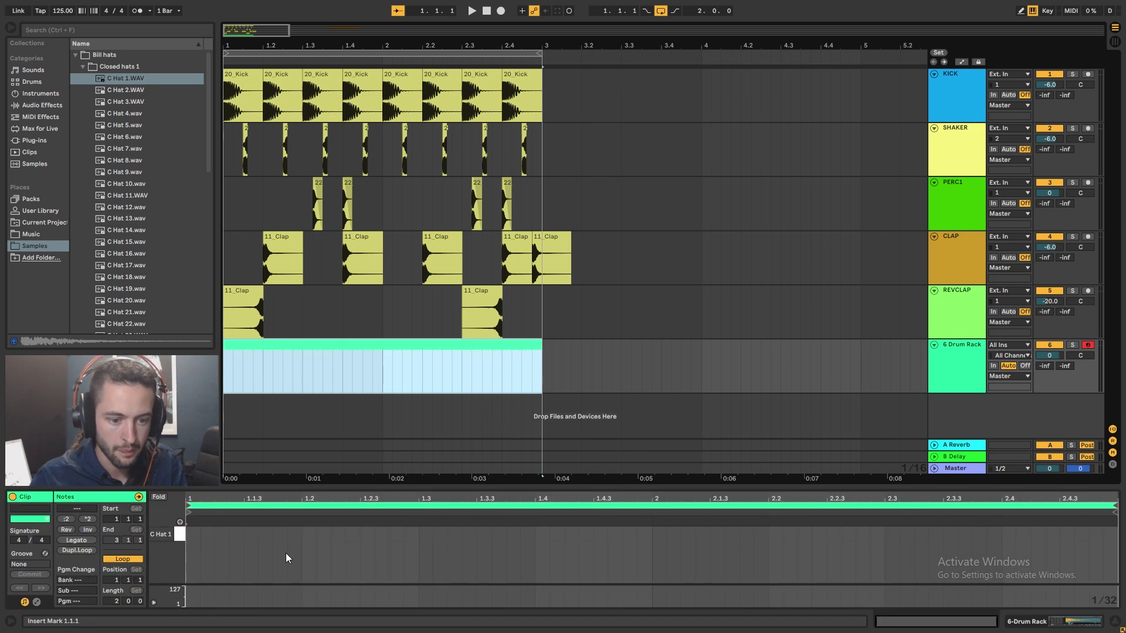
# Step: Set the MIDI clip's note grid to 1/16 and add four consecutive C Hat 1 notes on the first beat
pyautogui.rightClick(195, 533)
pyautogui.click(275, 496)
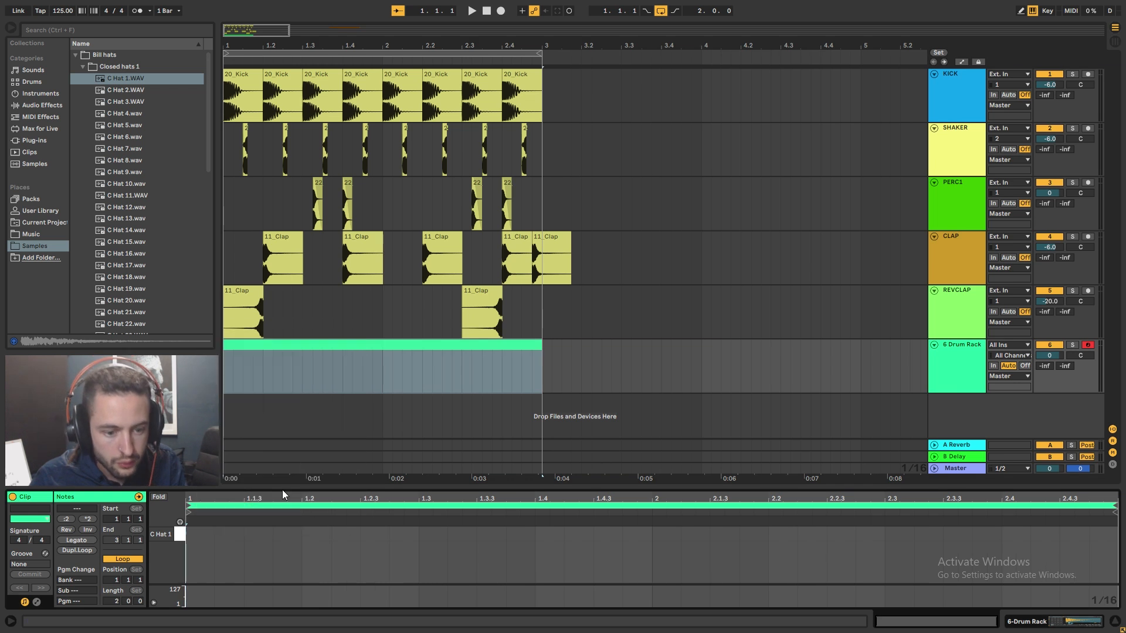
pyautogui.rightClick(288, 537)
pyautogui.click(381, 493)
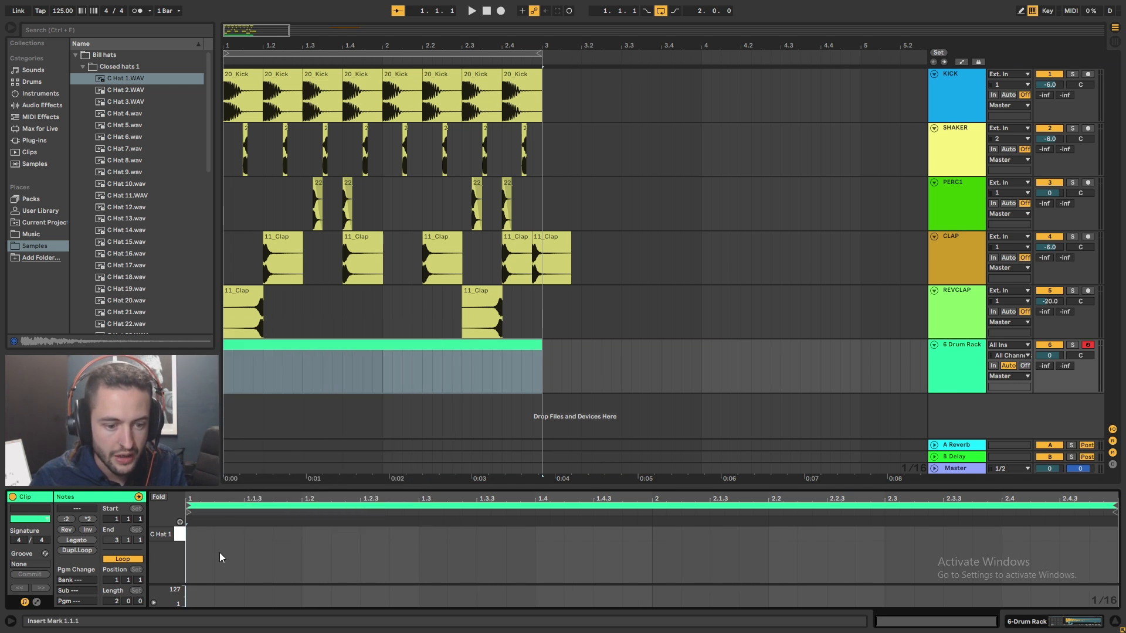
pyautogui.doubleClick(206, 536)
pyautogui.doubleClick(229, 535)
pyautogui.doubleClick(259, 535)
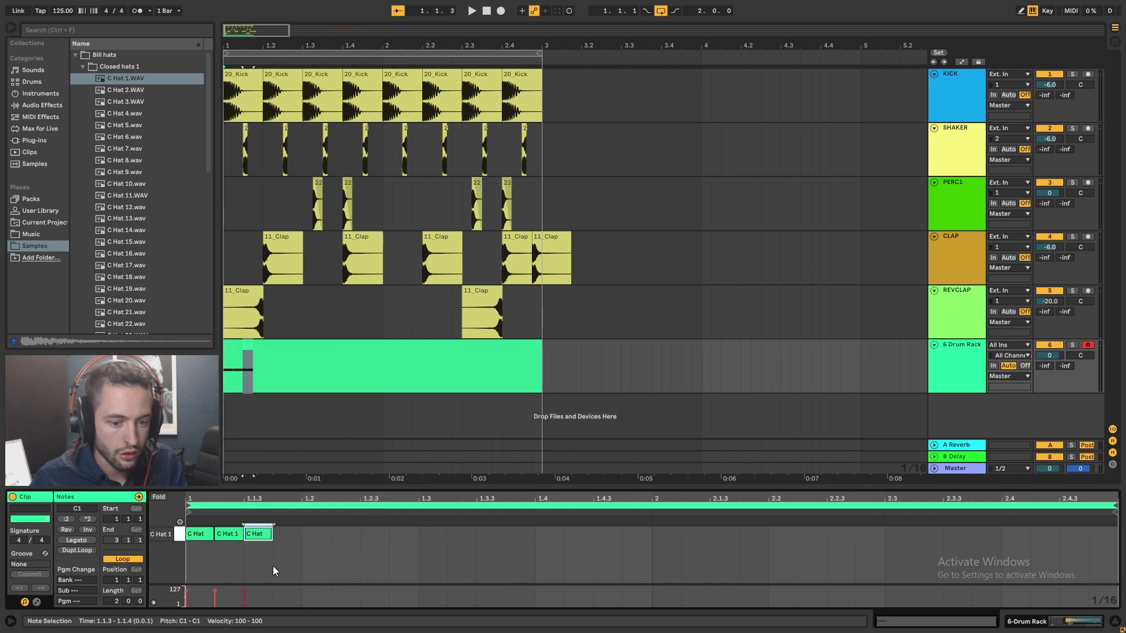
pyautogui.doubleClick(288, 534)
# Step: Duplicate the four C Hat 1 notes repeatedly until they fill the whole two-bar clip
pyautogui.hotkey('ctrl', 'd')
pyautogui.hotkey('ctrl', 'd')
pyautogui.hotkey('ctrl', 'd')
pyautogui.hotkey('ctrl', 'd')
pyautogui.hotkey('ctrl', 'd')
pyautogui.hotkey('ctrl', 'd')
pyautogui.hotkey('ctrl', 'd')
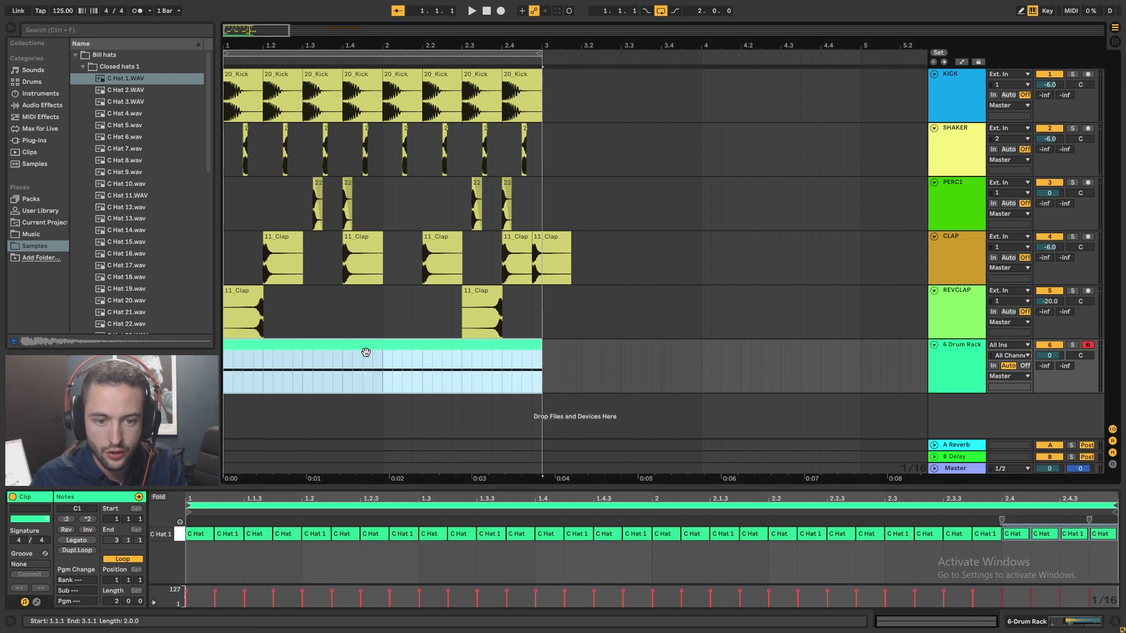
# Step: Solo the Drum Rack track, play back the hats, and show the track's devices
pyautogui.click(1072, 345)
pyautogui.press('space')
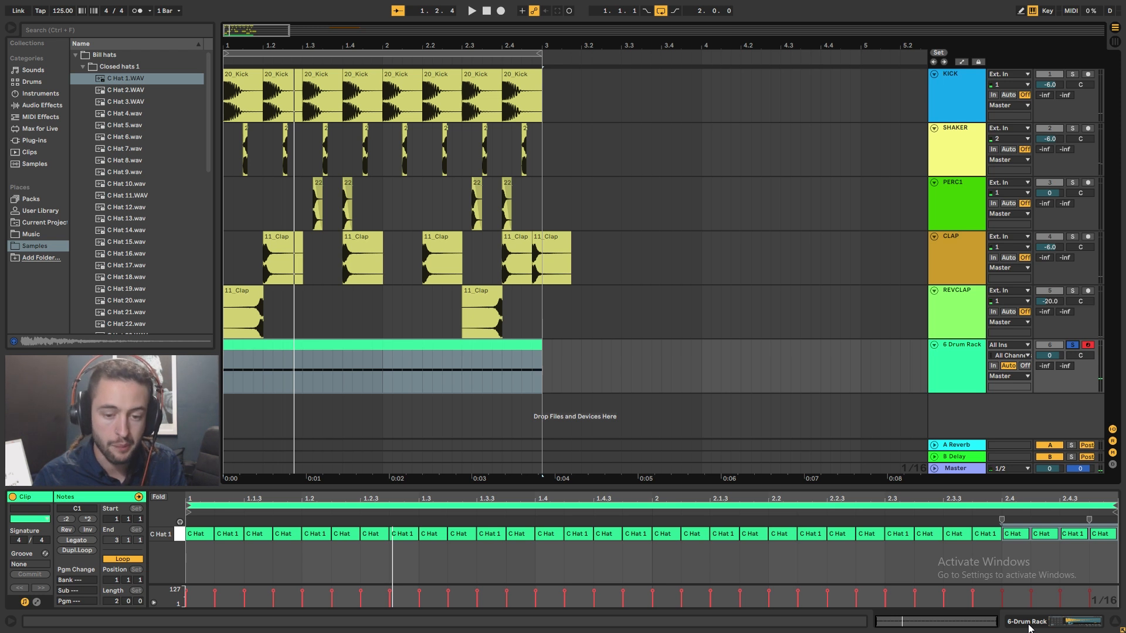
pyautogui.click(1029, 625)
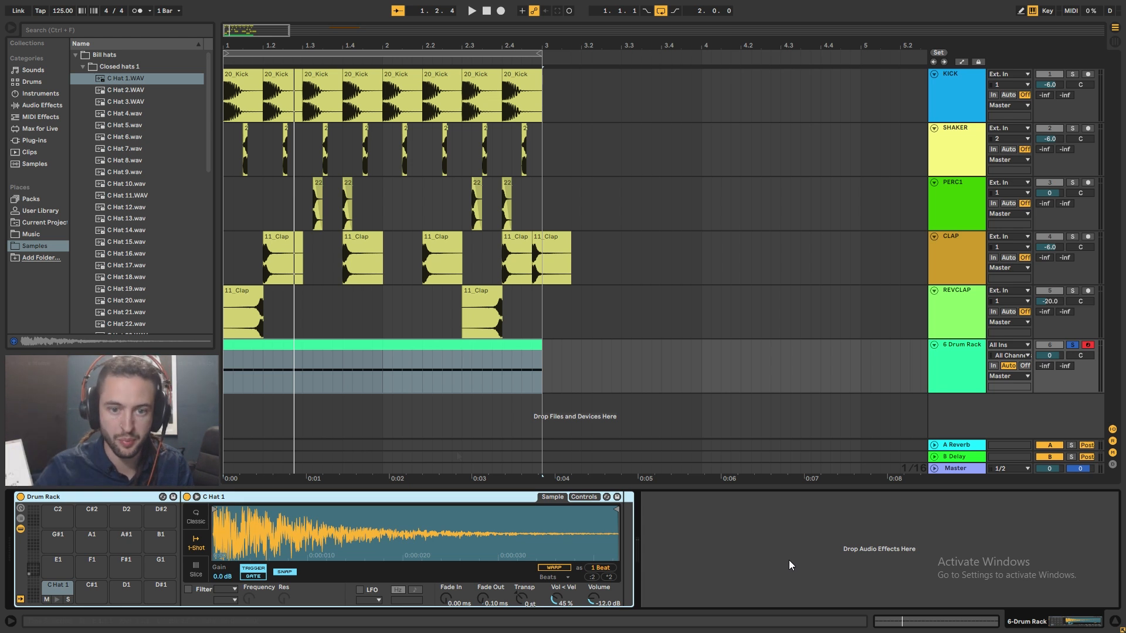
pyautogui.click(275, 341)
pyautogui.click(275, 342)
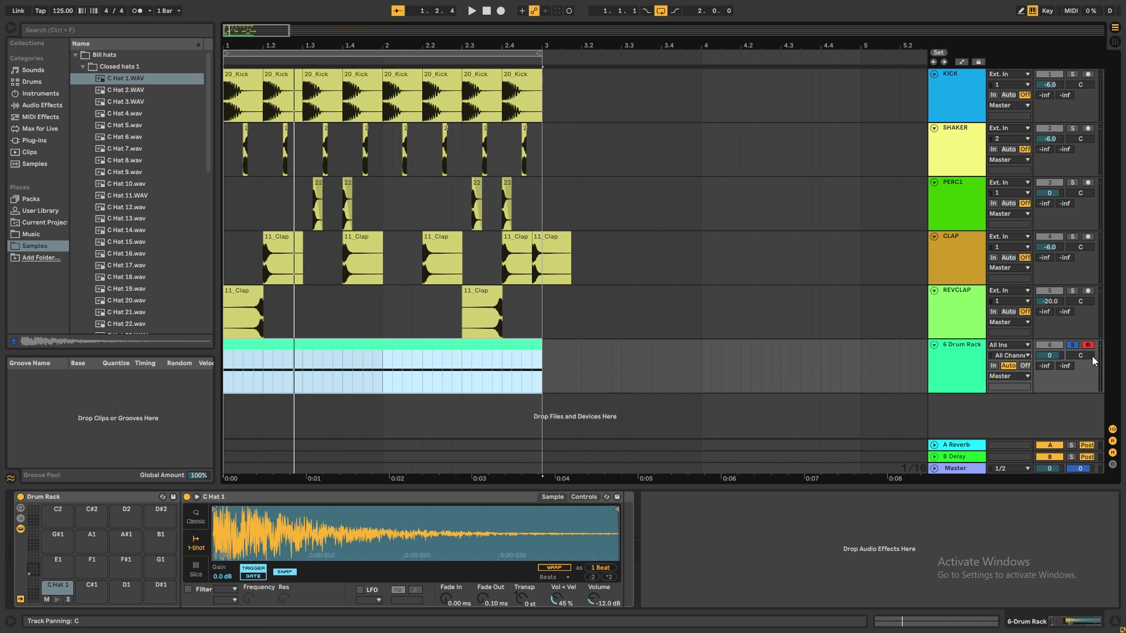
pyautogui.press('space')
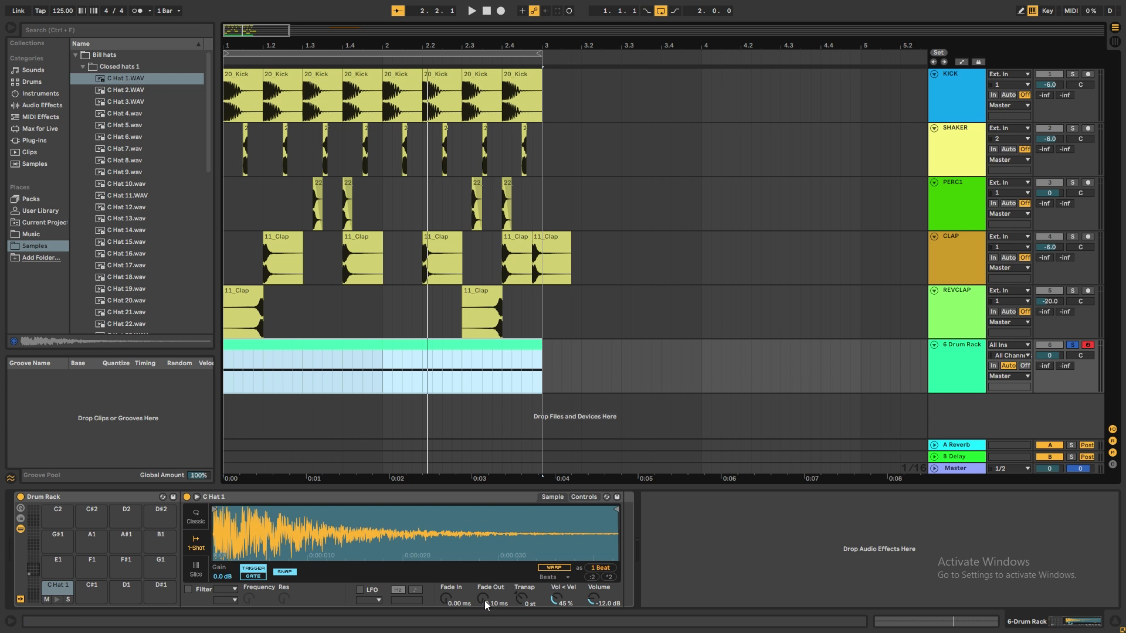
# Step: Set the C Hat 1 sample's Fade Out to 27.0 ms
pyautogui.moveTo(484, 601); pyautogui.dragTo(485, 627)
pyautogui.click(298, 503)
pyautogui.rightClick(303, 501)
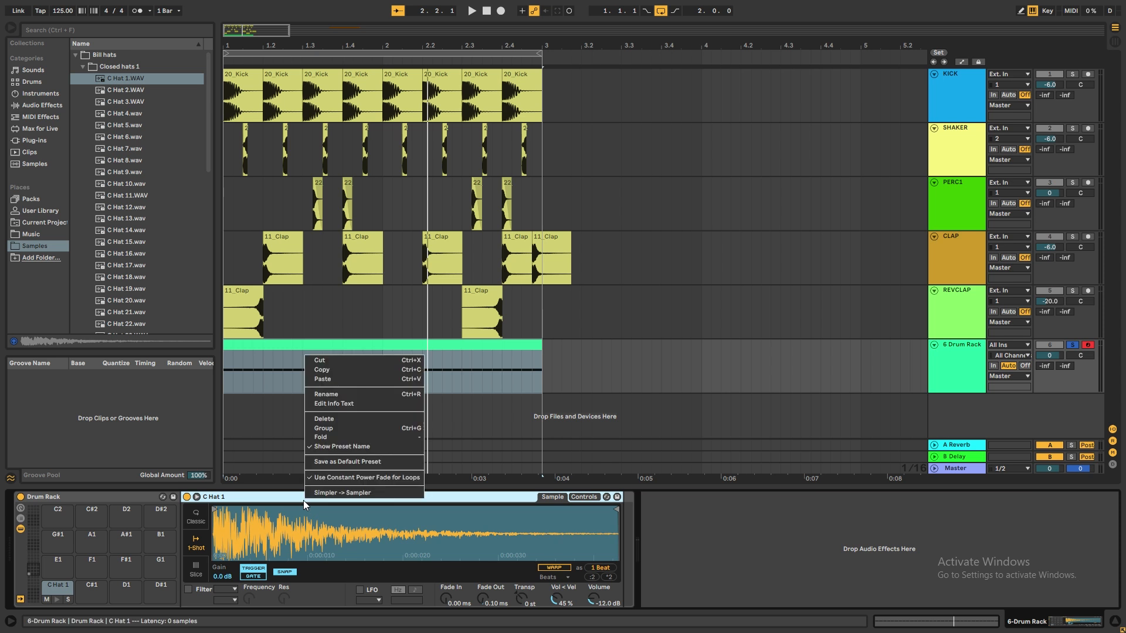
pyautogui.click(280, 497)
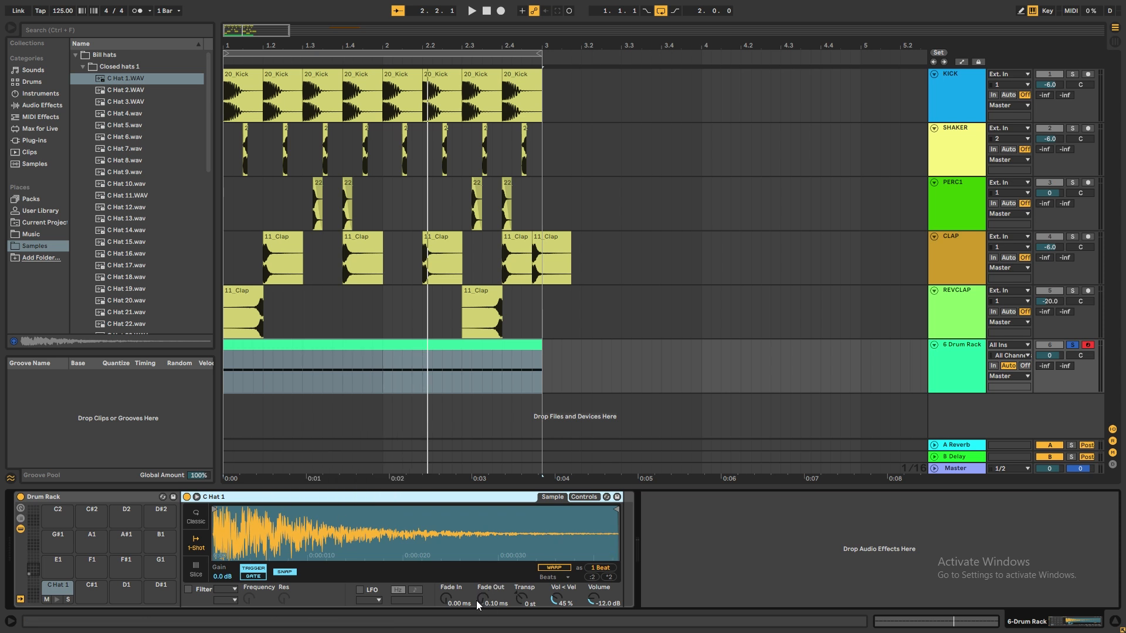
pyautogui.moveTo(482, 599); pyautogui.dragTo(483, 580)
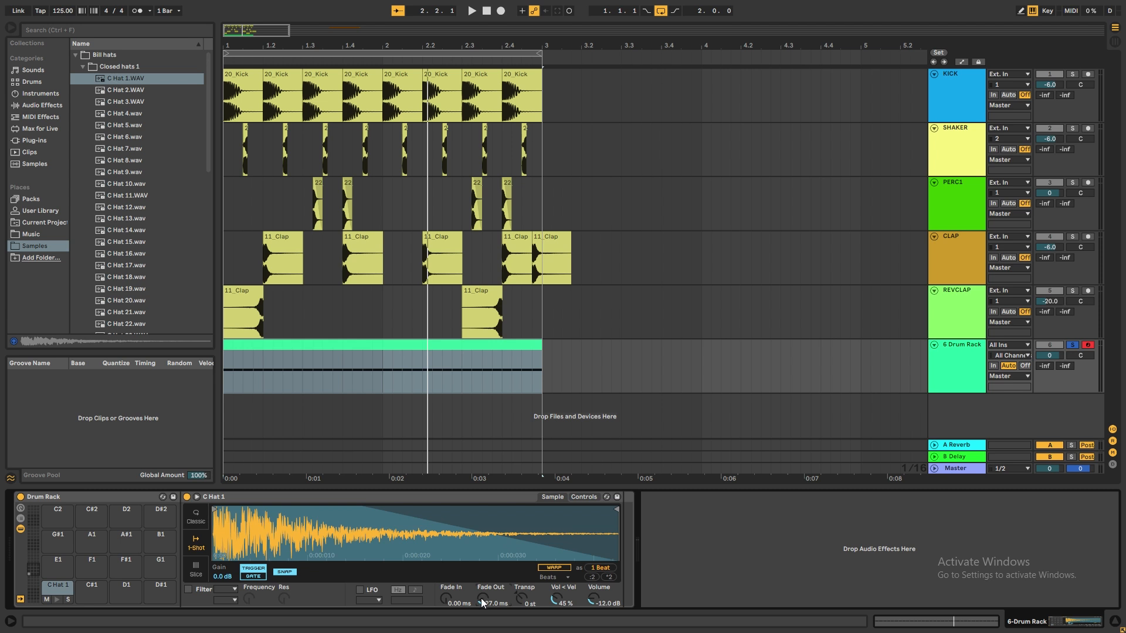
# Step: Play the soloed hats and fine-tune the Fade Out by ear, trying 46.6 ms before shortening it
pyautogui.press('space')
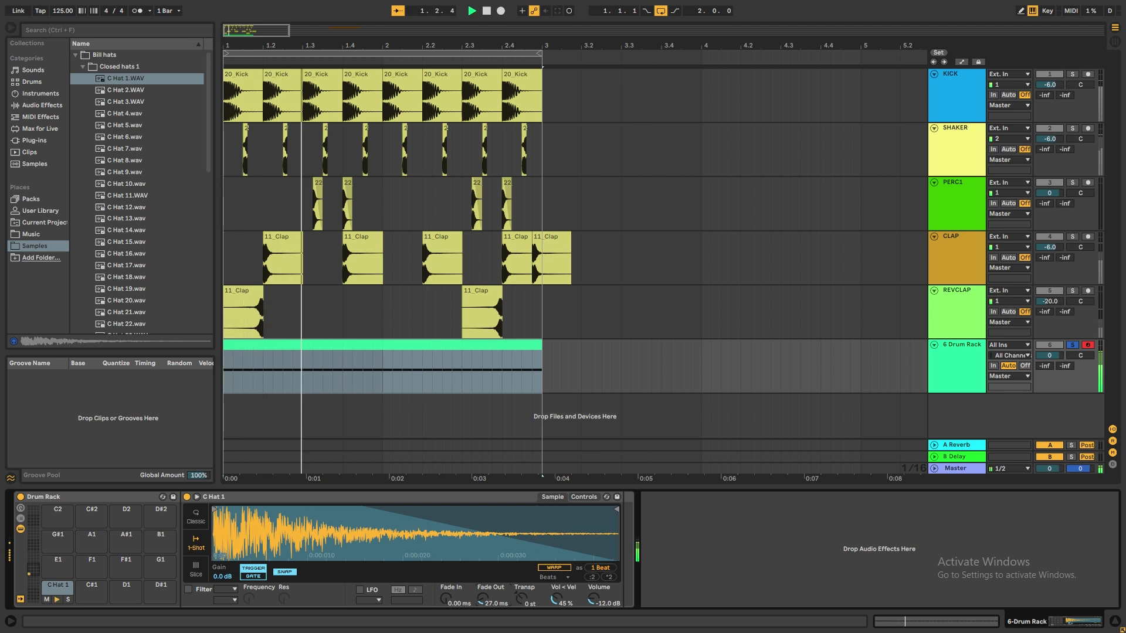
pyautogui.moveTo(480, 599); pyautogui.dragTo(481, 581)
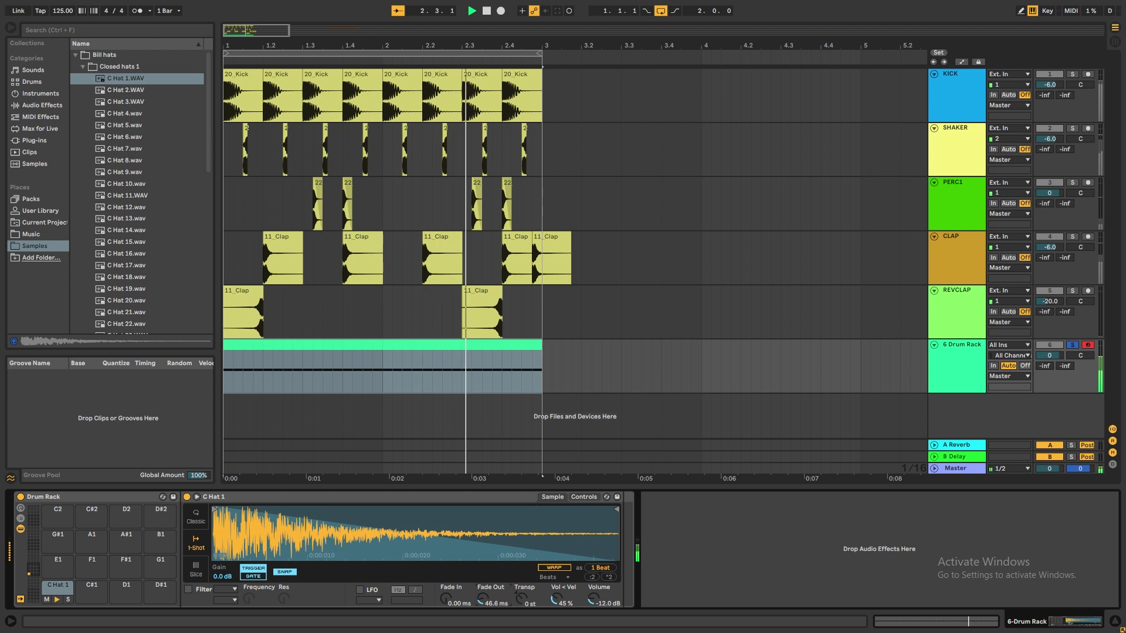
pyautogui.moveTo(483, 599)
pyautogui.mouseDown()
pyautogui.moveTo(482, 625)
pyautogui.moveTo(482, 613)
pyautogui.mouseUp()
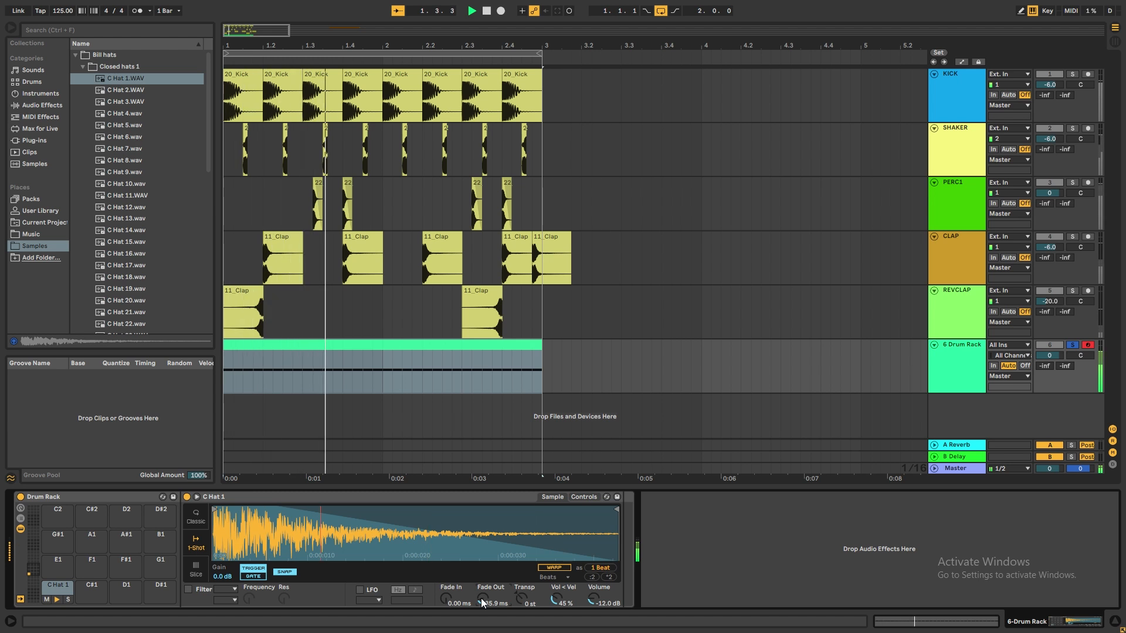
# Step: Stop playback, browse the groove library and open the MPC folder under Swing and Groove
pyautogui.press('space')
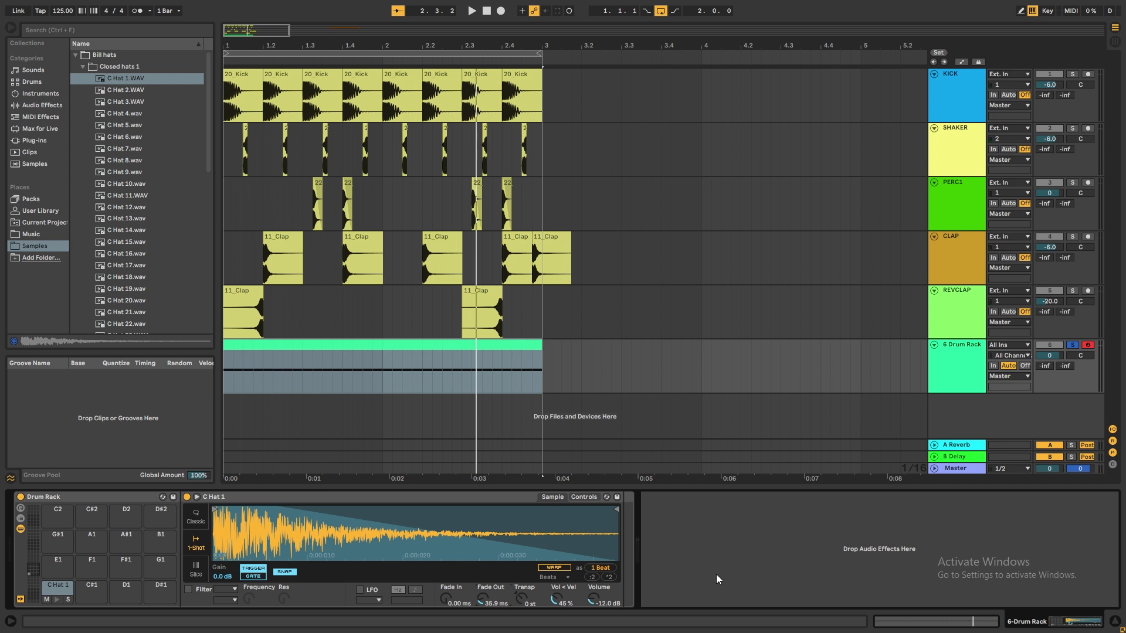
pyautogui.moveTo(91, 412)
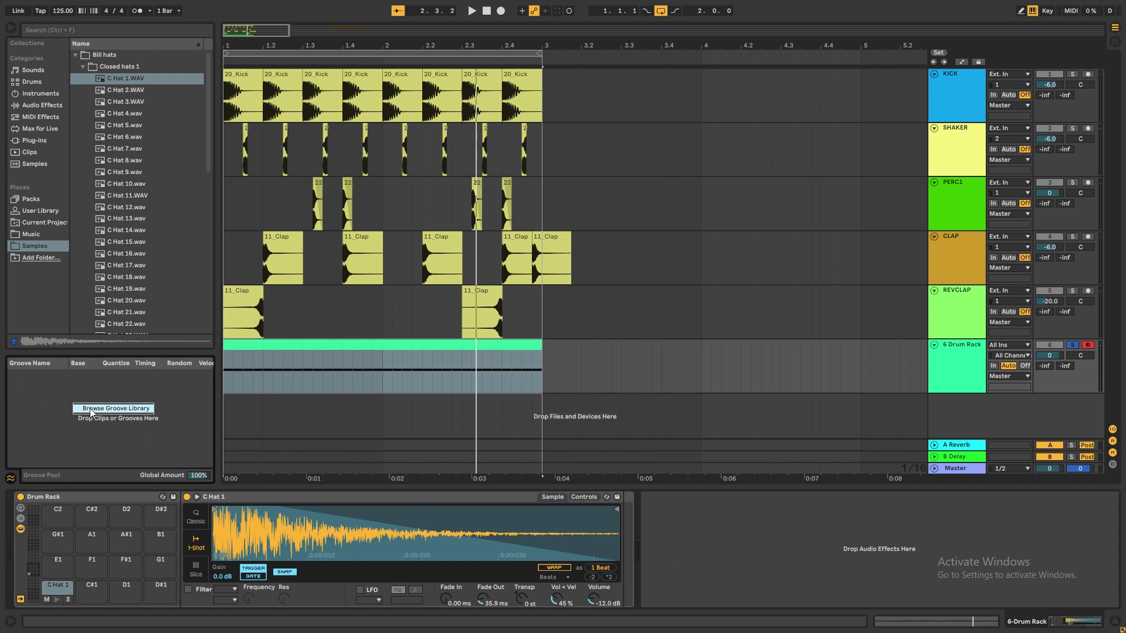
pyautogui.click(94, 410)
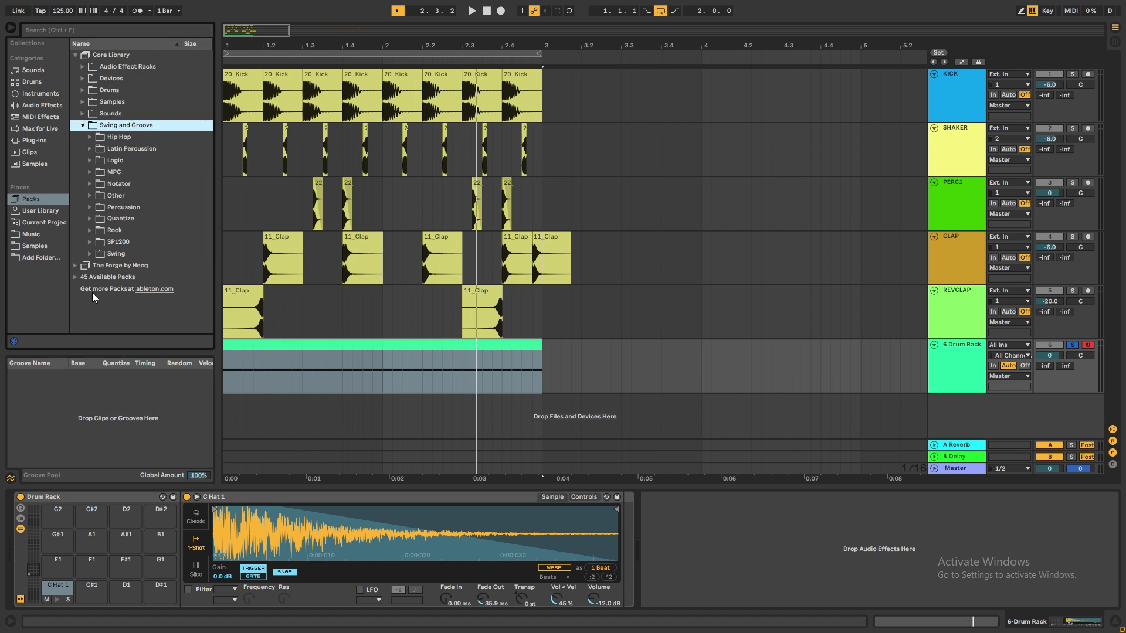
pyautogui.click(90, 172)
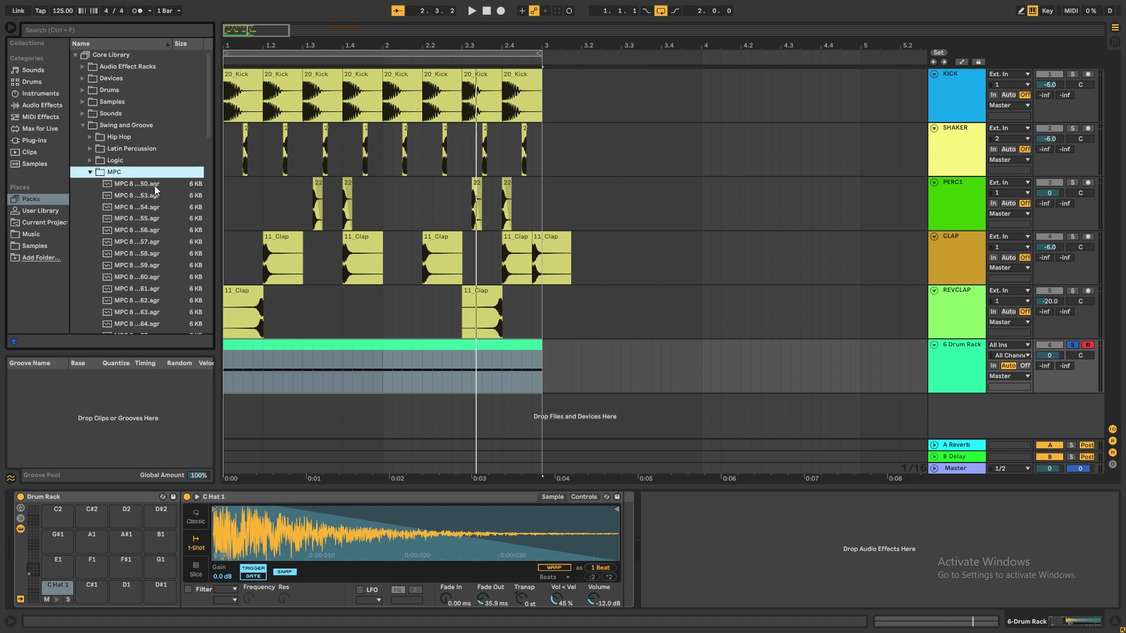
pyautogui.scroll(-5, 156, 188)
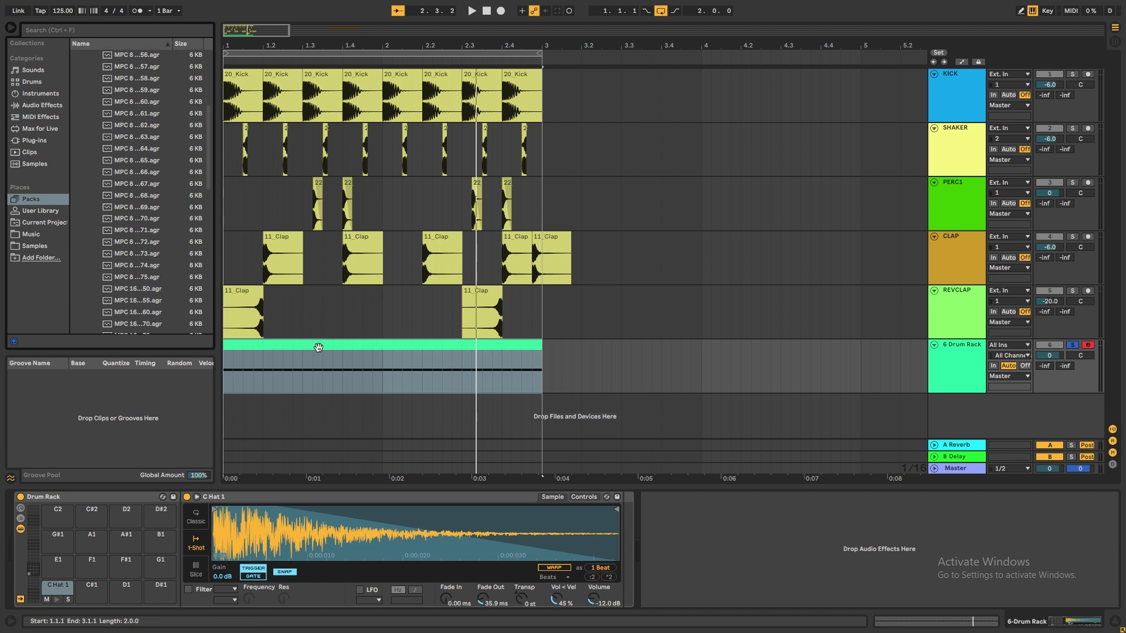
# Step: Apply the first MPC 16 groove ending in 50 to the hat clip, set its velocity amount to 100 and play the hats
pyautogui.click(134, 290)
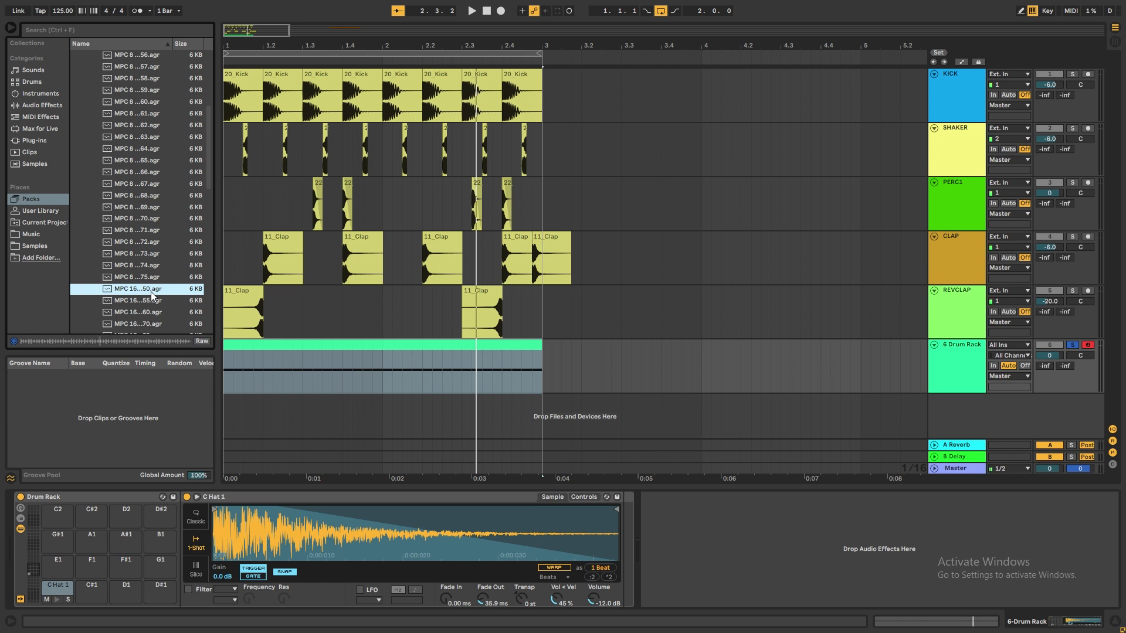
pyautogui.moveTo(133, 291); pyautogui.dragTo(340, 353)
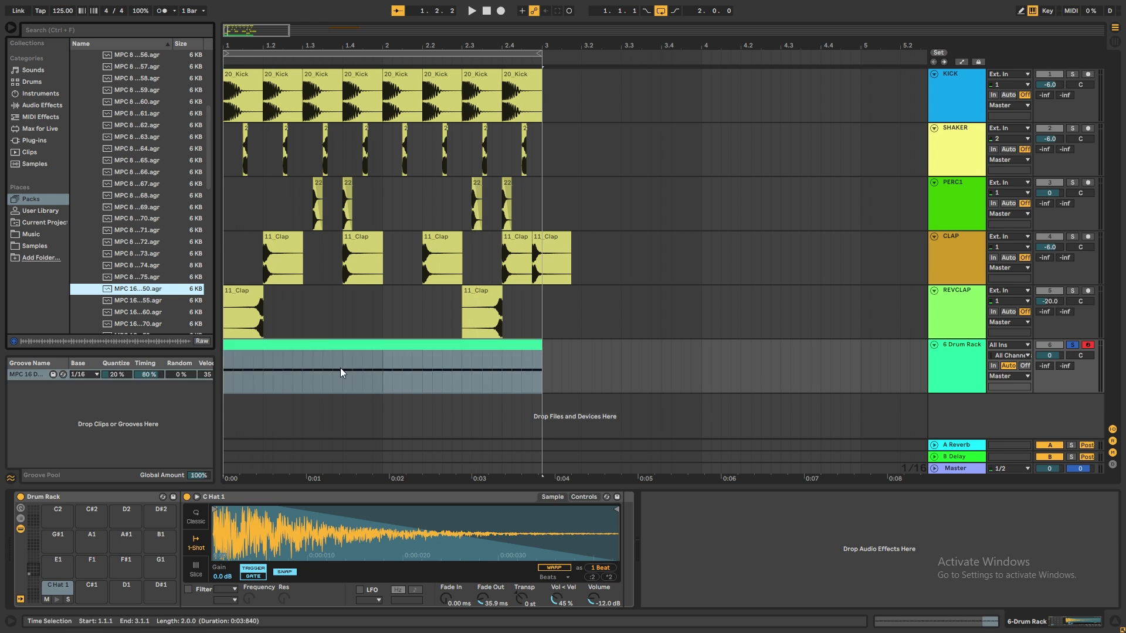
pyautogui.press('space')
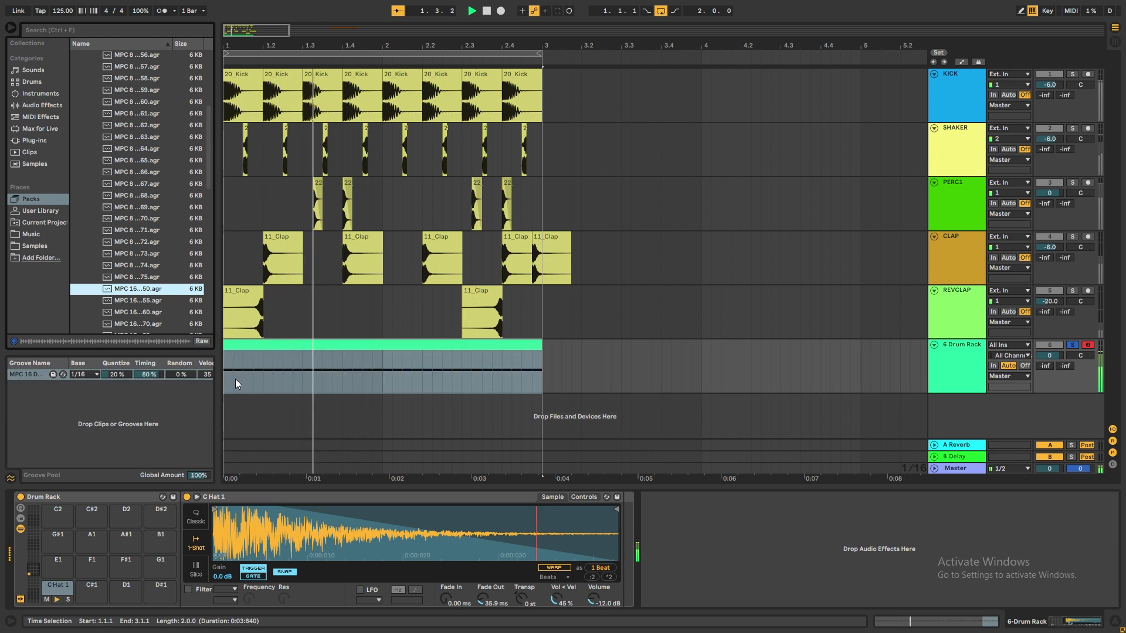
pyautogui.press('space')
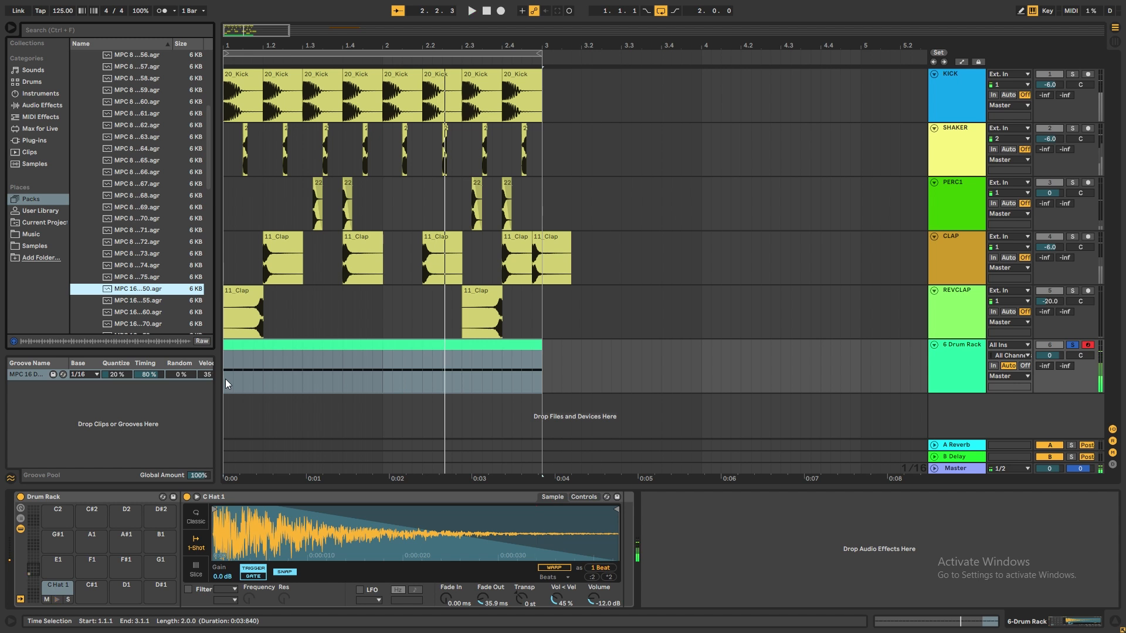
pyautogui.click(205, 376)
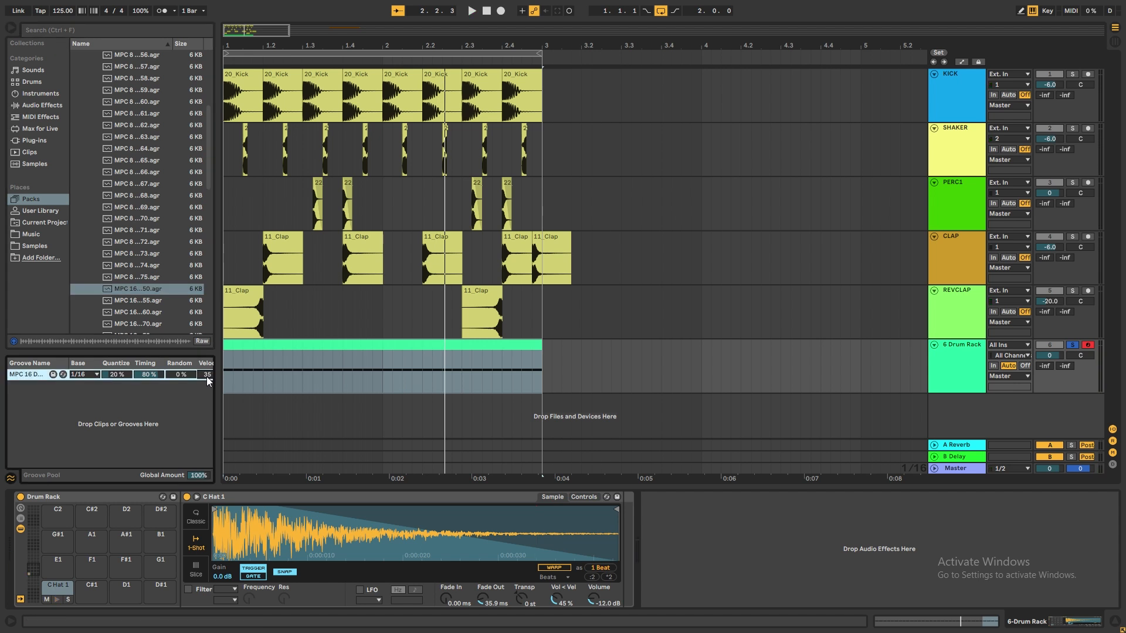
pyautogui.press('space')
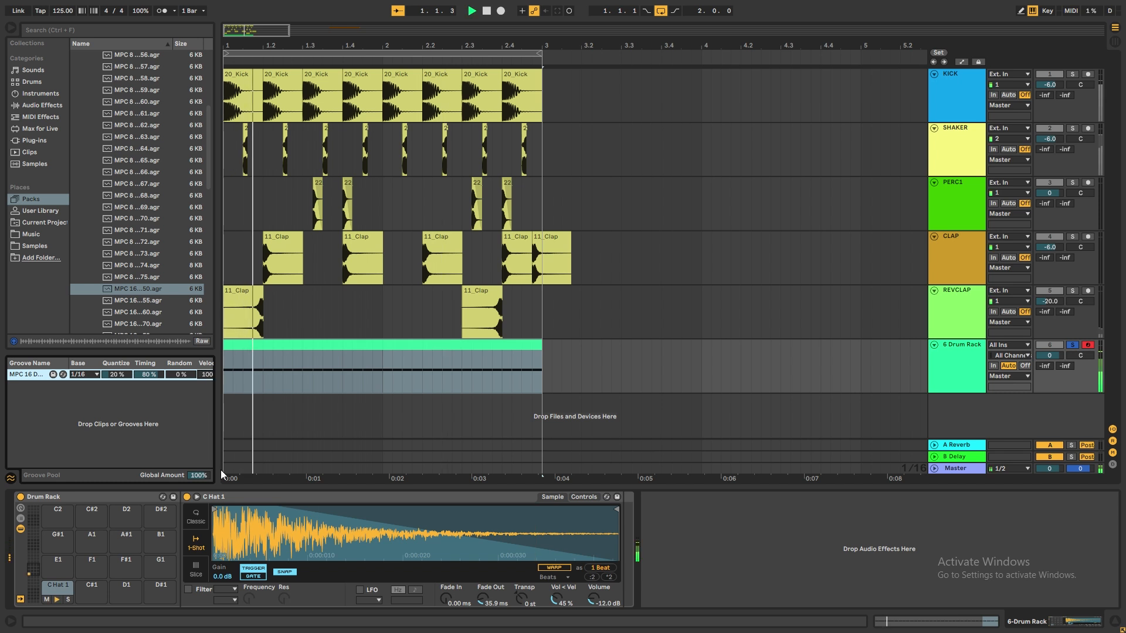
# Step: Replace the hat clip's groove with the second MPC 16 groove ending in 50, set its velocity amount to 100 and play it
pyautogui.click(162, 332)
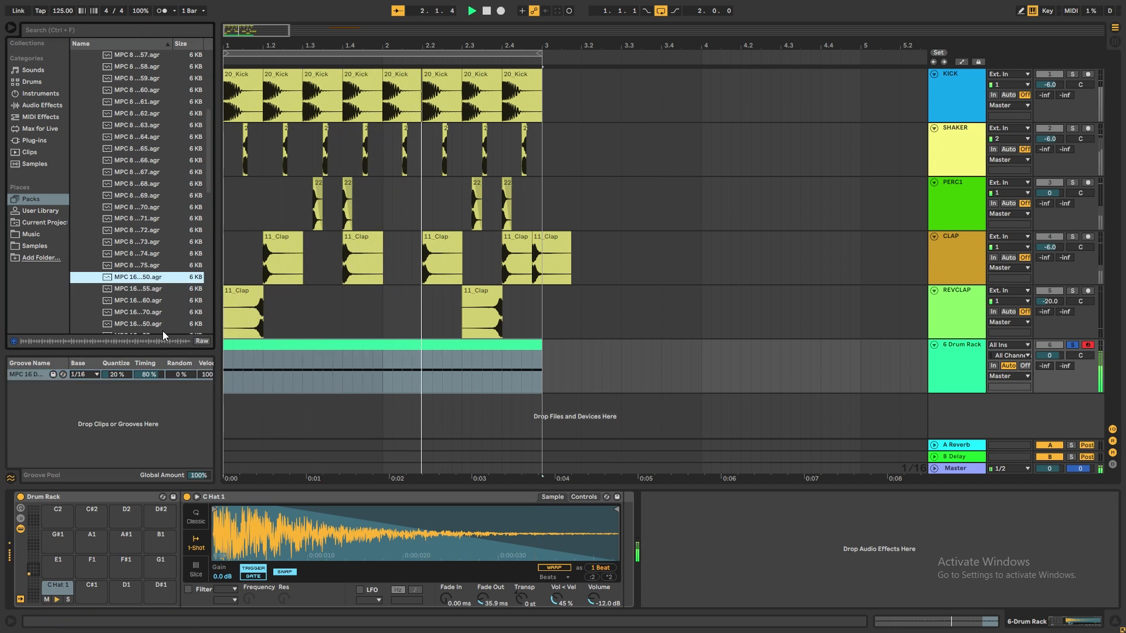
pyautogui.click(162, 332)
pyautogui.press('space')
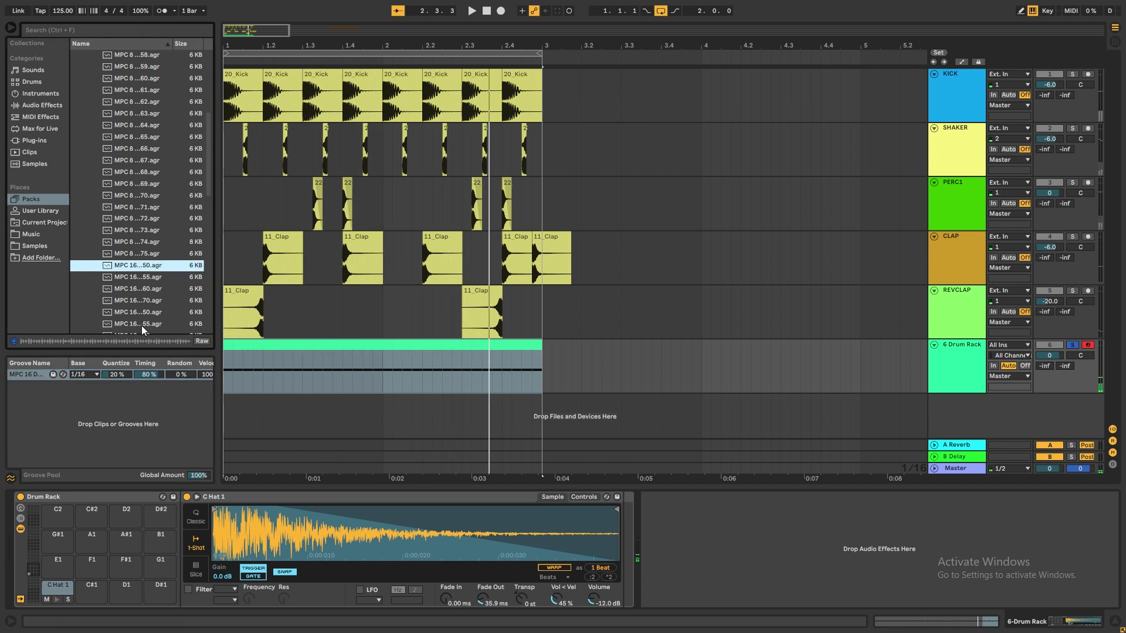
pyautogui.click(144, 312)
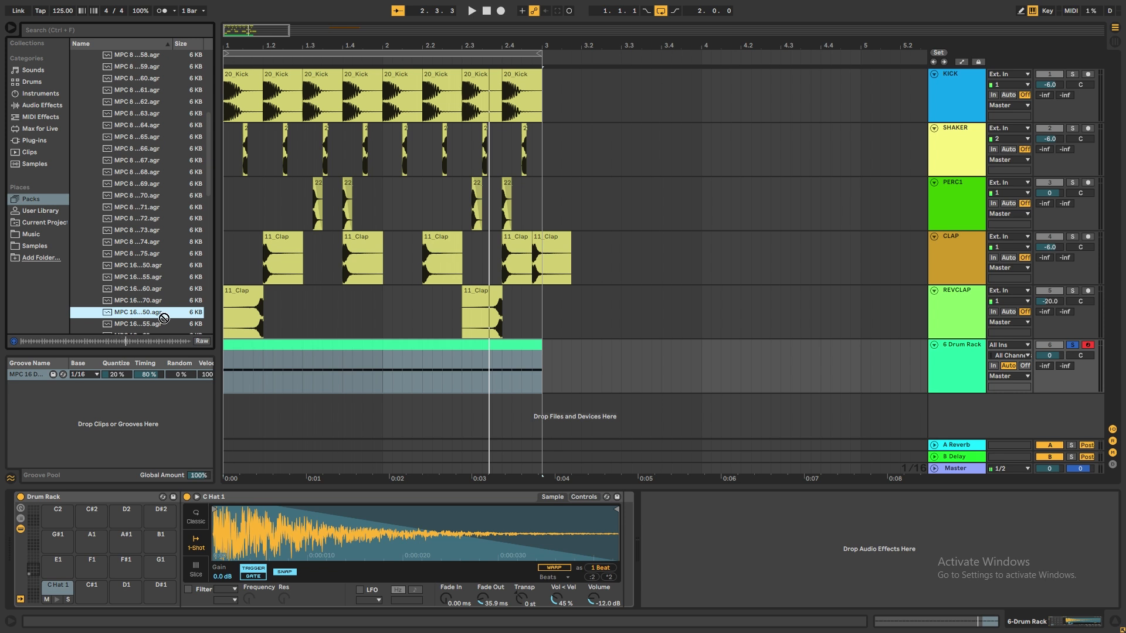
pyautogui.moveTo(164, 318); pyautogui.dragTo(252, 347)
pyautogui.press('space')
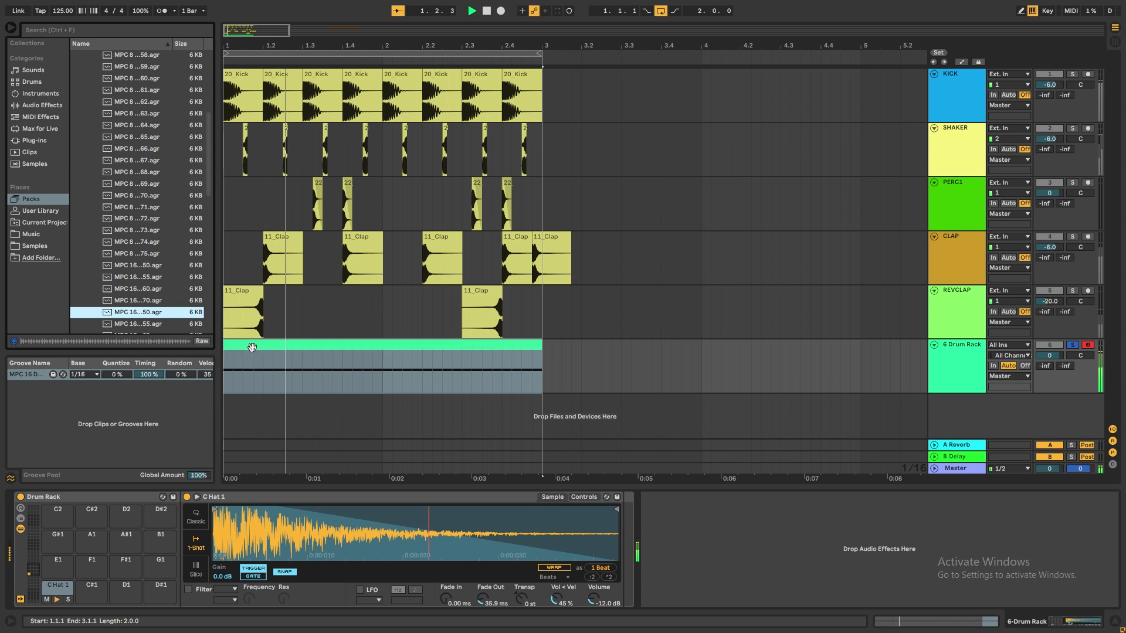
pyautogui.press('space')
pyautogui.moveTo(205, 376); pyautogui.dragTo(207, 380)
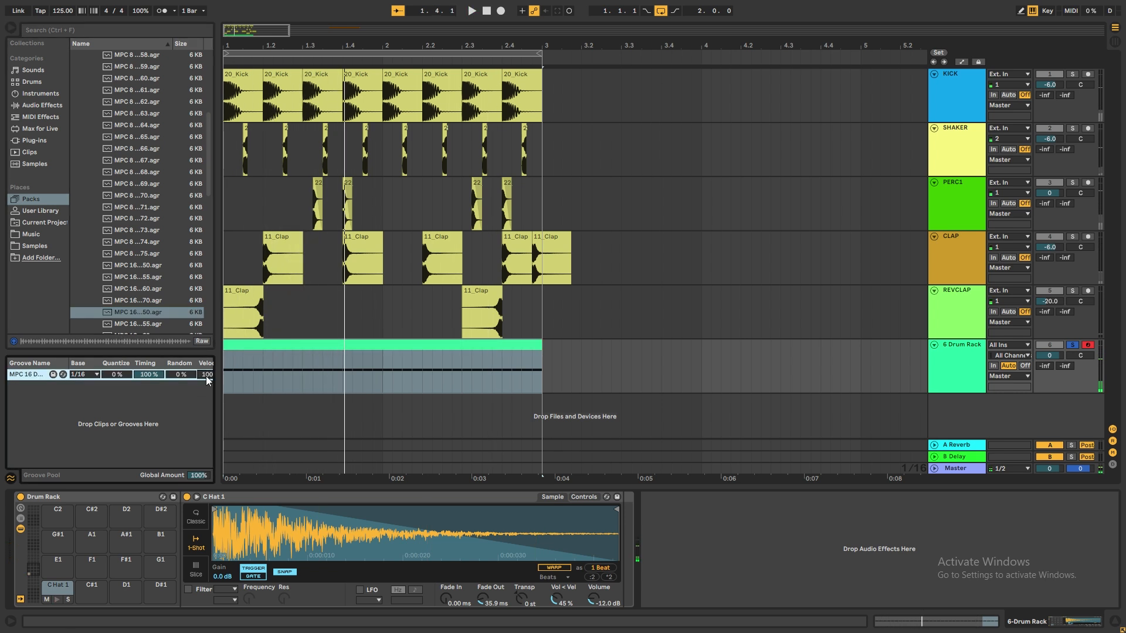
pyautogui.press('space')
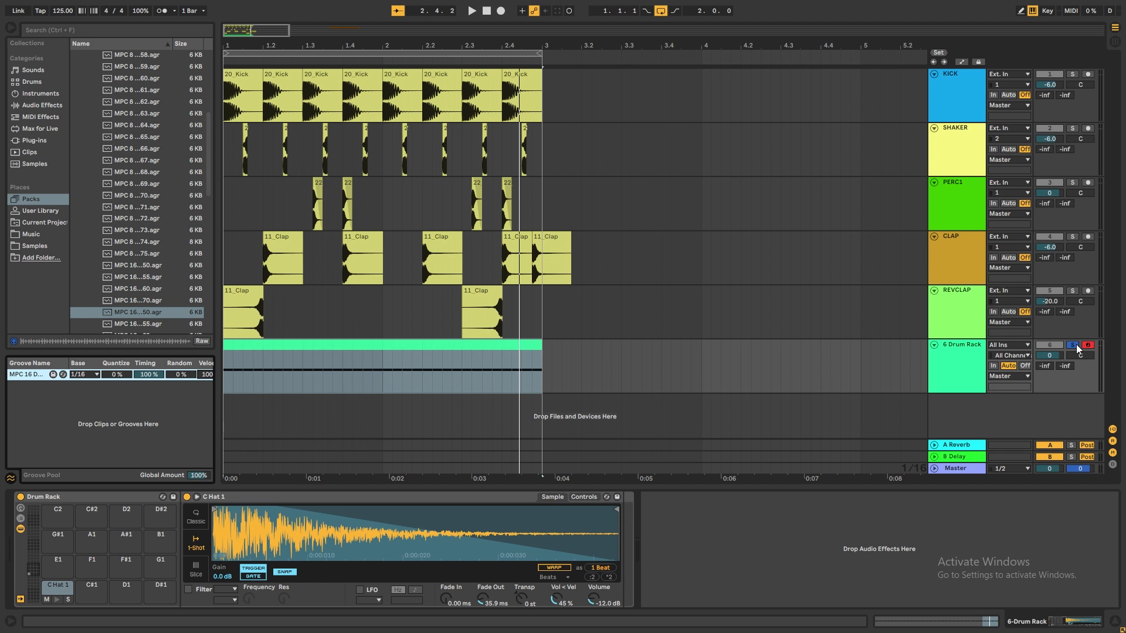
# Step: Unsolo the Drum Rack track, play the full loop and lower the track's volume to -5.0 dB
pyautogui.click(1072, 345)
pyautogui.press('space')
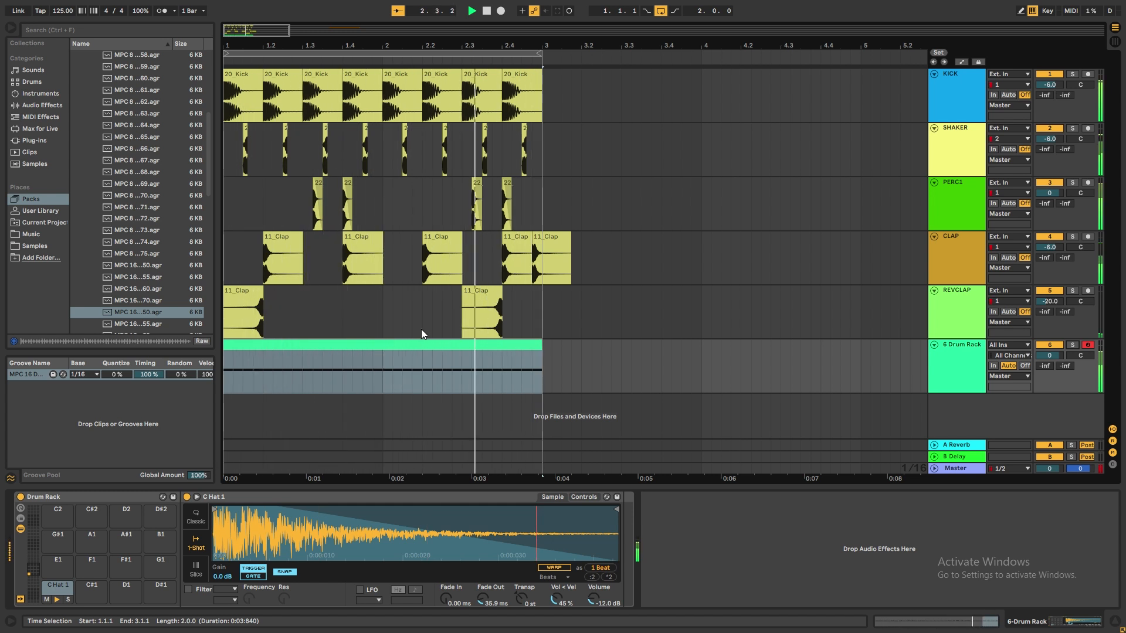
pyautogui.press('space')
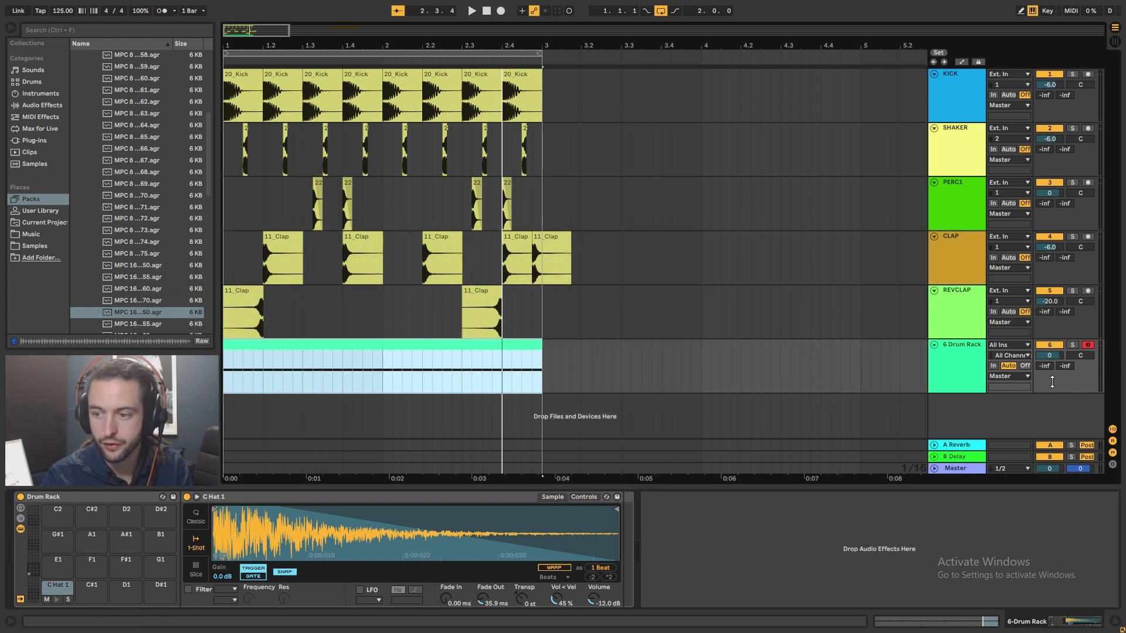
pyautogui.press('space')
pyautogui.moveTo(1048, 355); pyautogui.dragTo(1049, 356)
pyautogui.press('space')
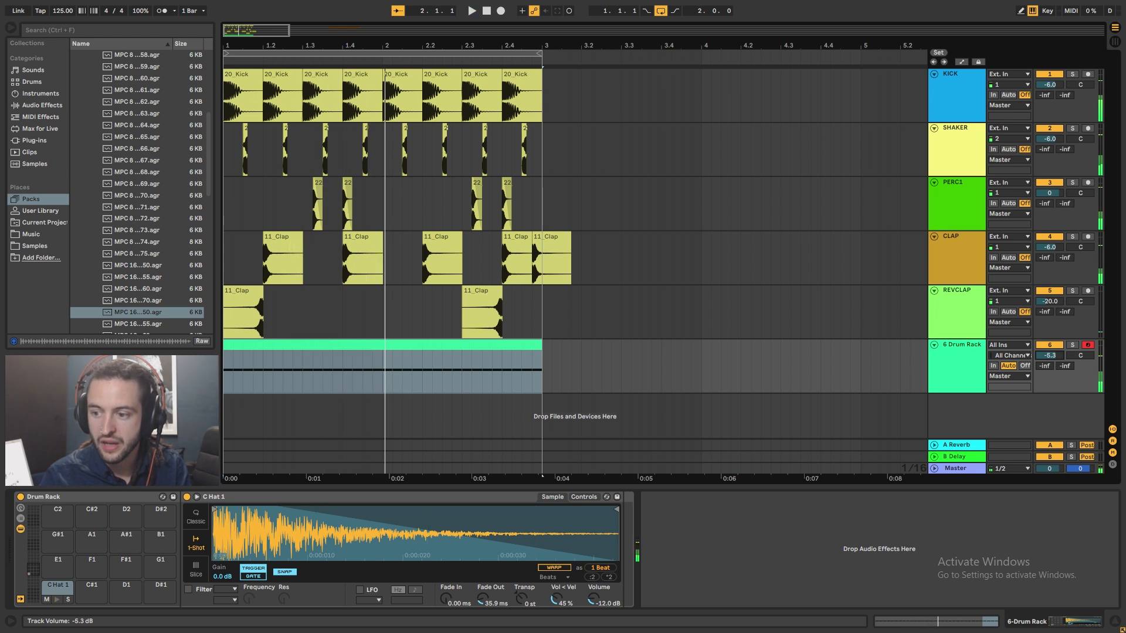
pyautogui.click(974, 351)
pyautogui.click(968, 307)
pyautogui.click(962, 251)
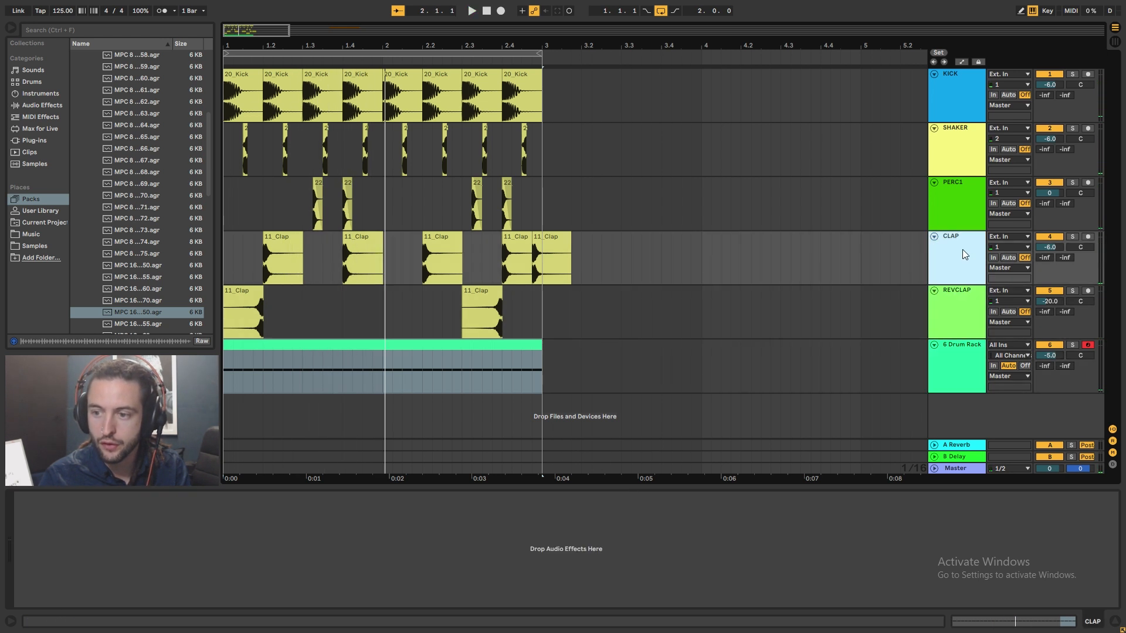
pyautogui.click(963, 209)
pyautogui.click(955, 151)
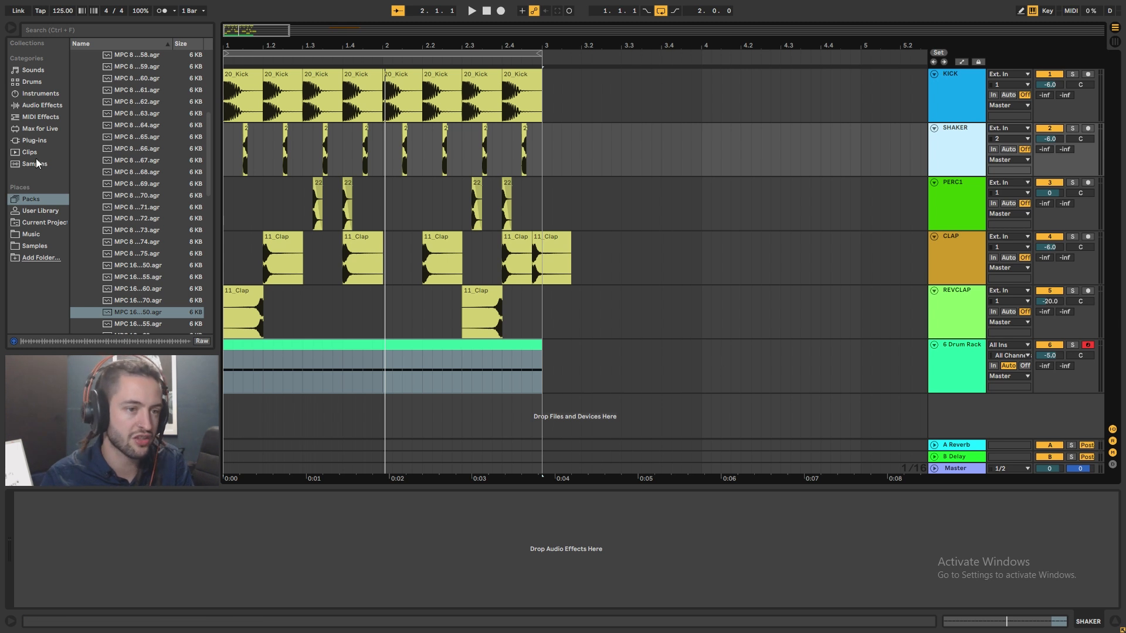
pyautogui.click(35, 140)
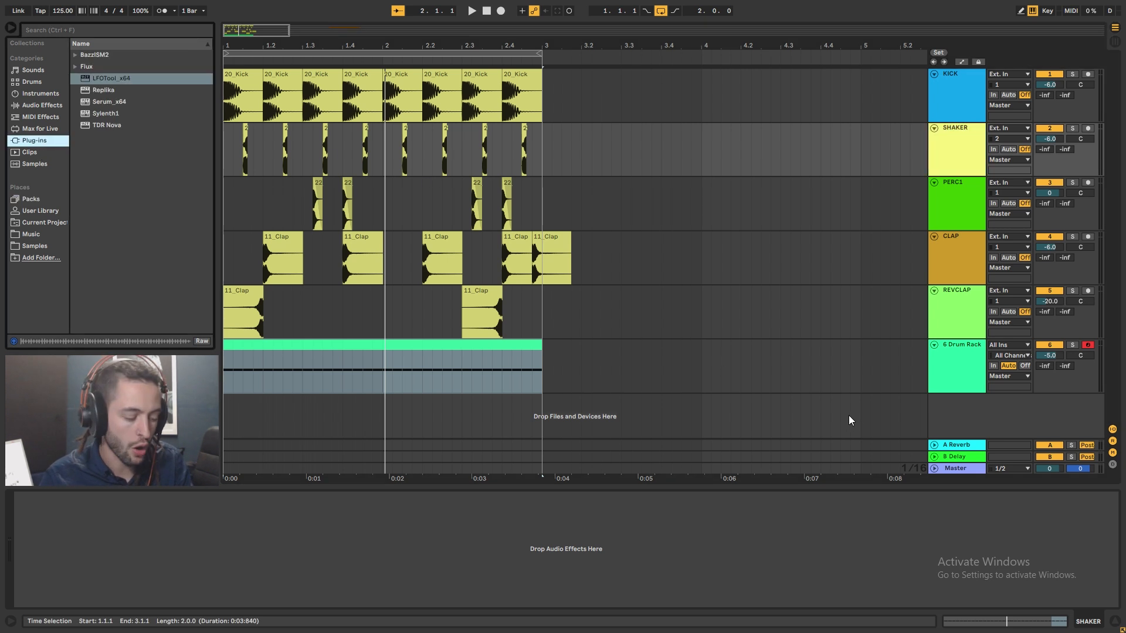
# Step: Switch to Splice and search all sounds for "shaker"
pyautogui.hotkey('alt', 'Tab')
pyautogui.hotkey('alt', 'Tab')
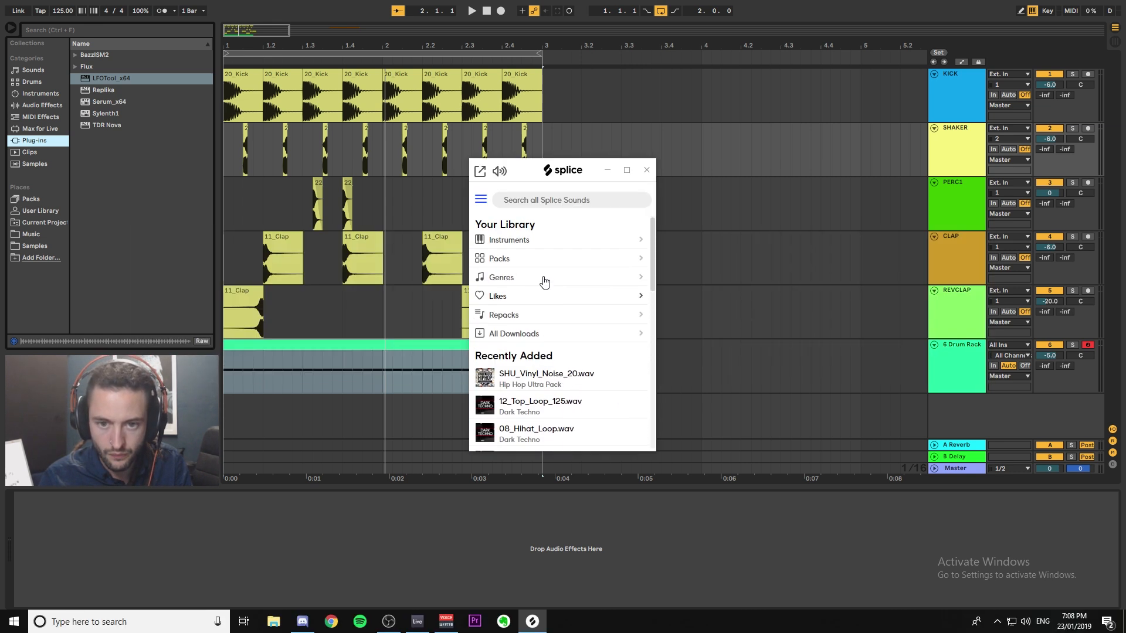
pyautogui.click(557, 206)
pyautogui.write('shaker')
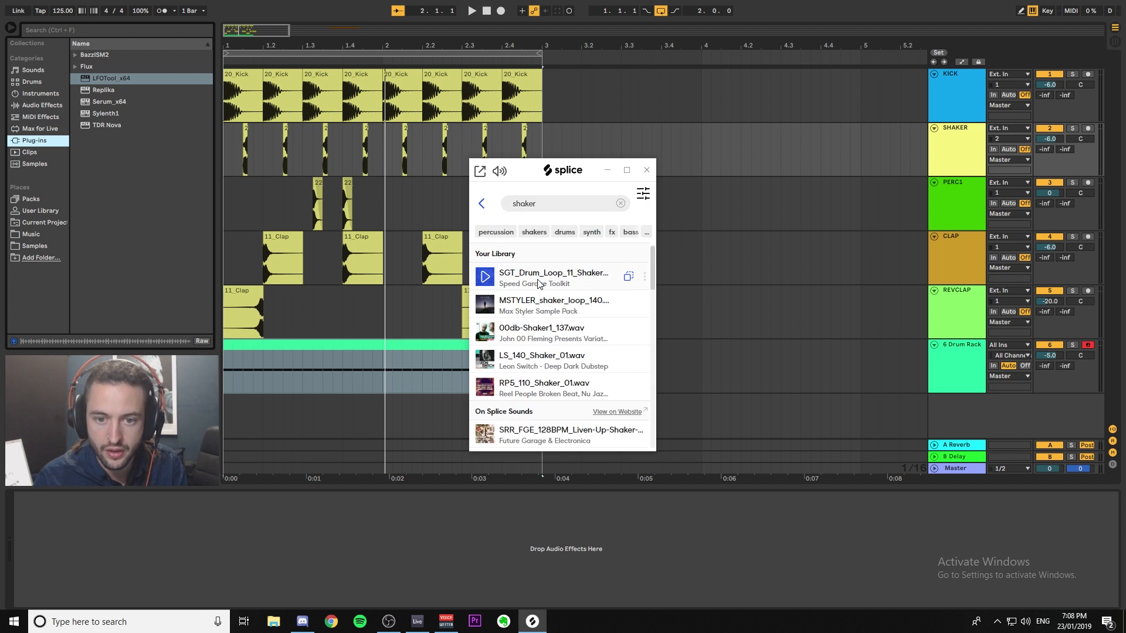
pyautogui.scroll(-2, 484, 331)
pyautogui.scroll(2, 484, 331)
# Step: Preview the first four shaker samples in the library results, ending with LS_140_Shaker_01.wav
pyautogui.click(485, 277)
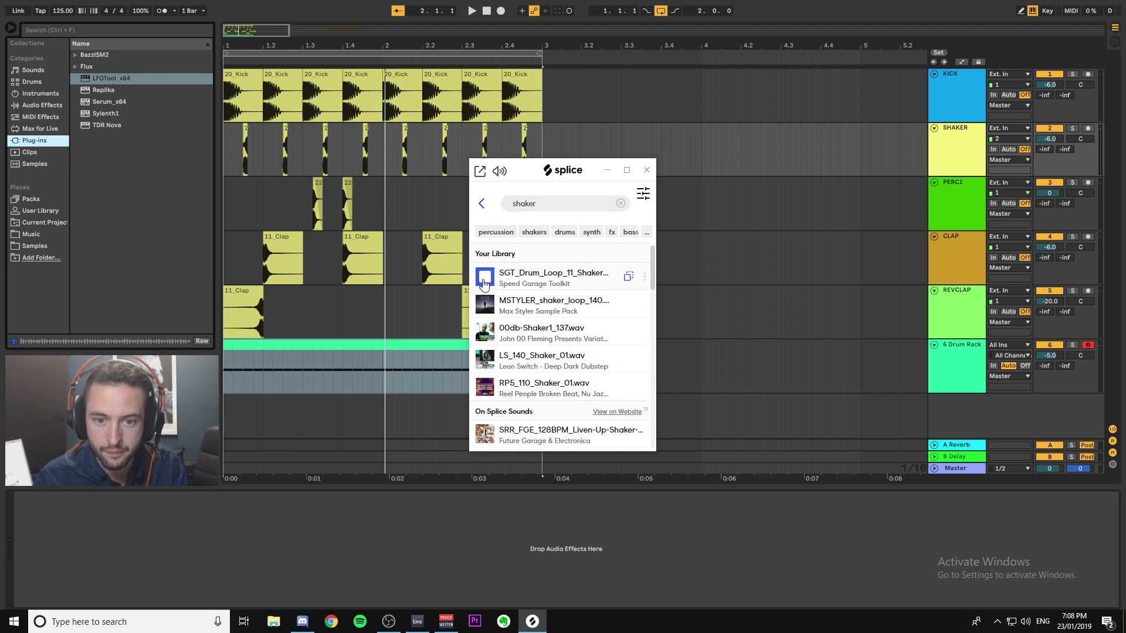
pyautogui.click(484, 303)
pyautogui.click(490, 332)
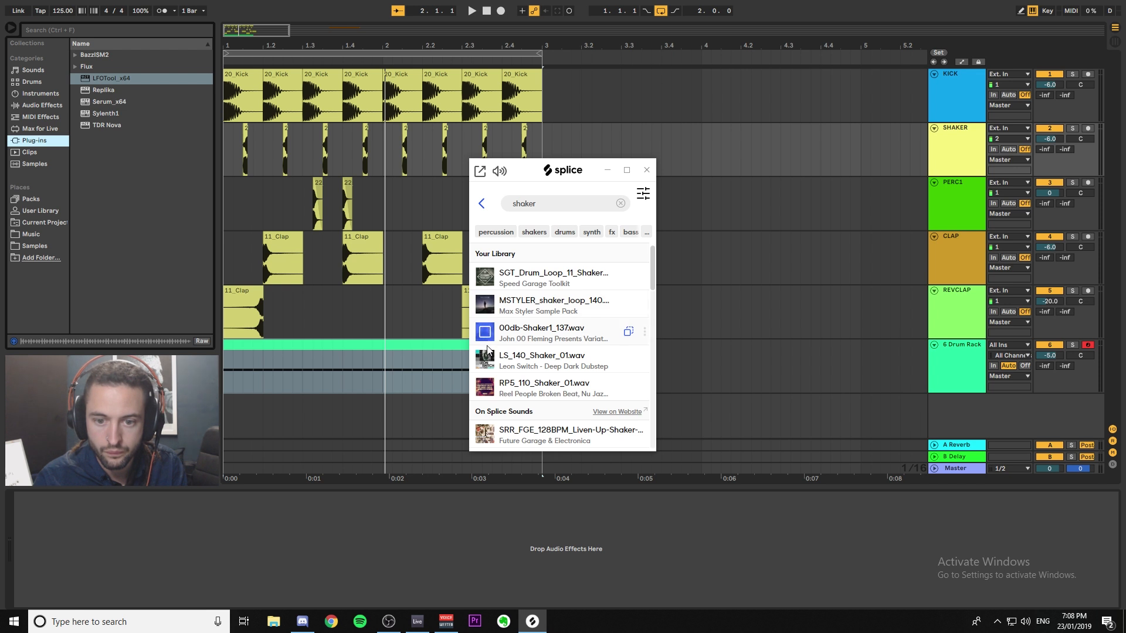
pyautogui.click(485, 360)
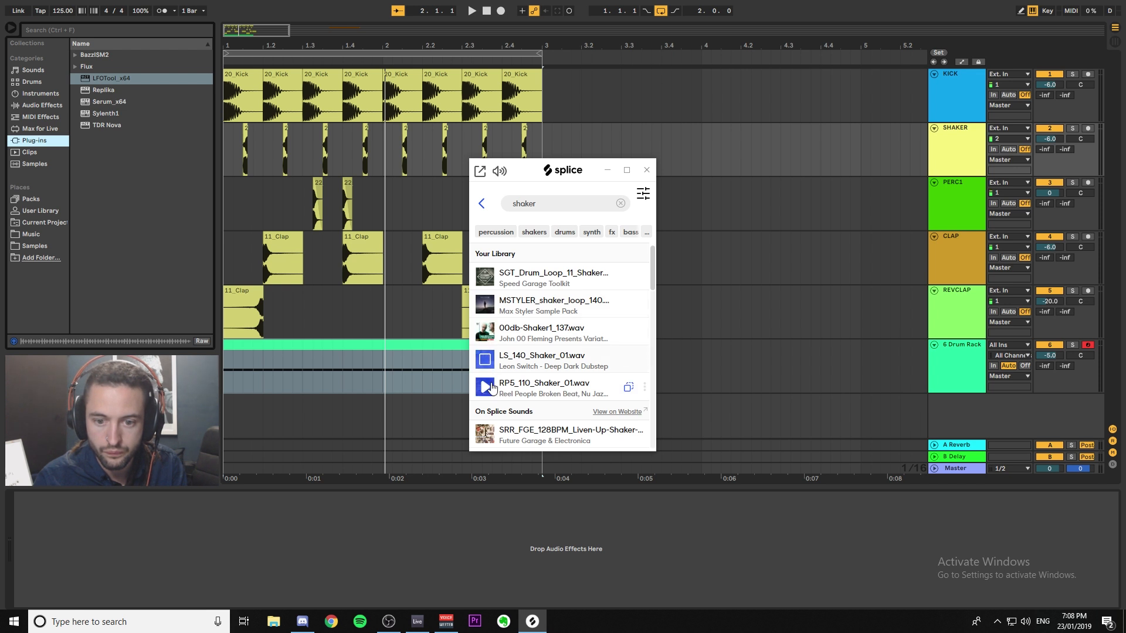
# Step: Add LS_140_Shaker_01 to a new audio track from bar 1 and listen to it soloed and with the full drum mix
pyautogui.moveTo(547, 361); pyautogui.dragTo(227, 411)
pyautogui.click(367, 405)
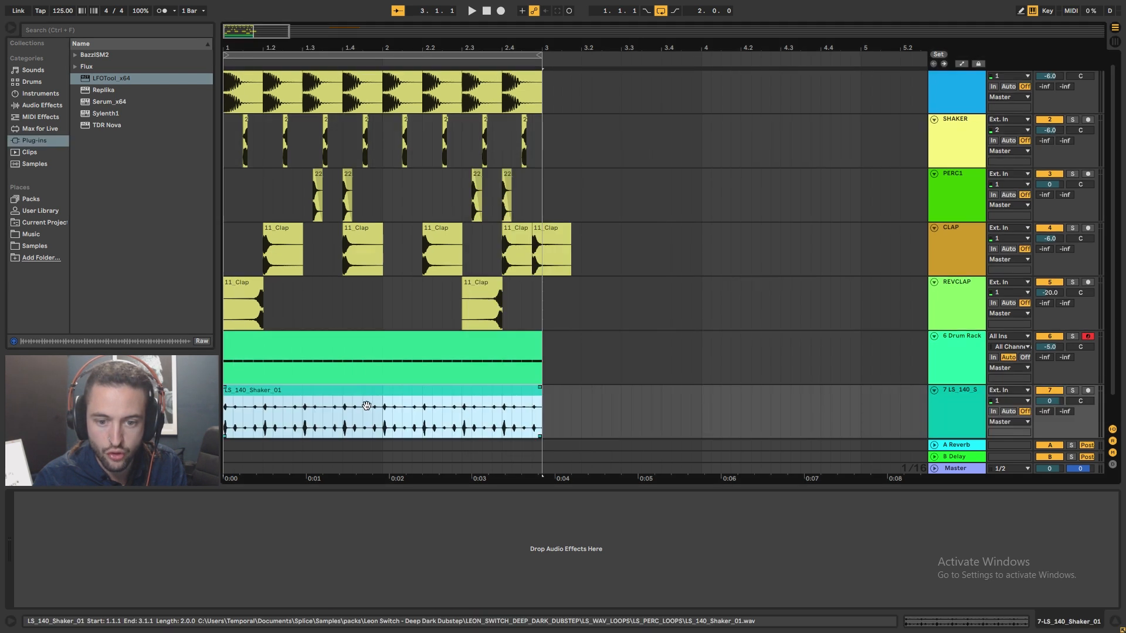
pyautogui.click(1076, 391)
pyautogui.press('space')
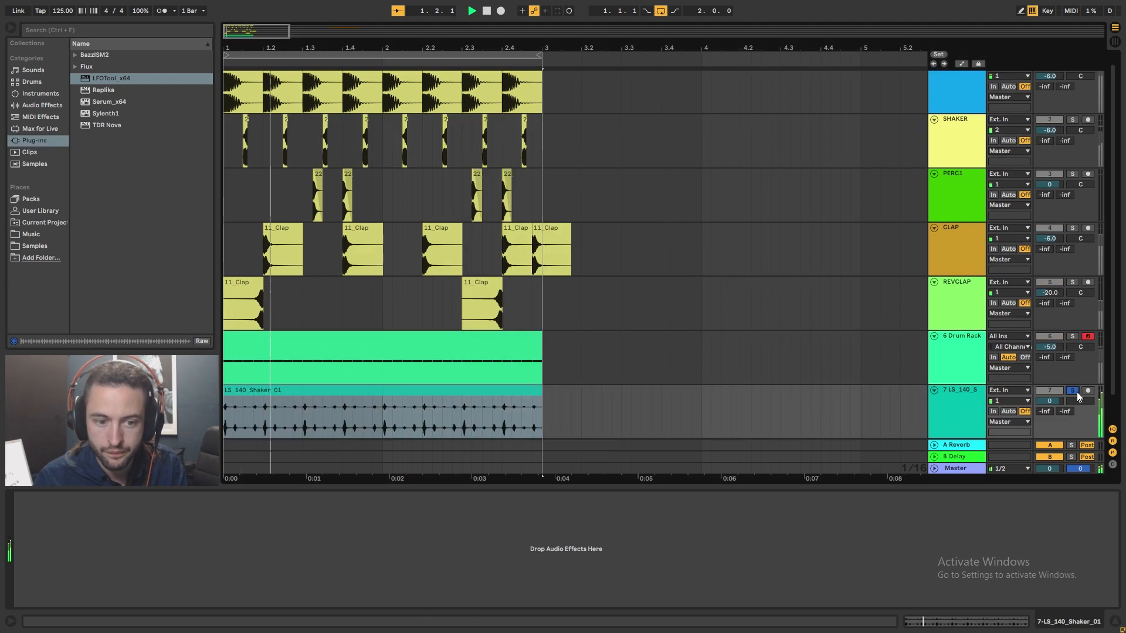
pyautogui.click(1076, 391)
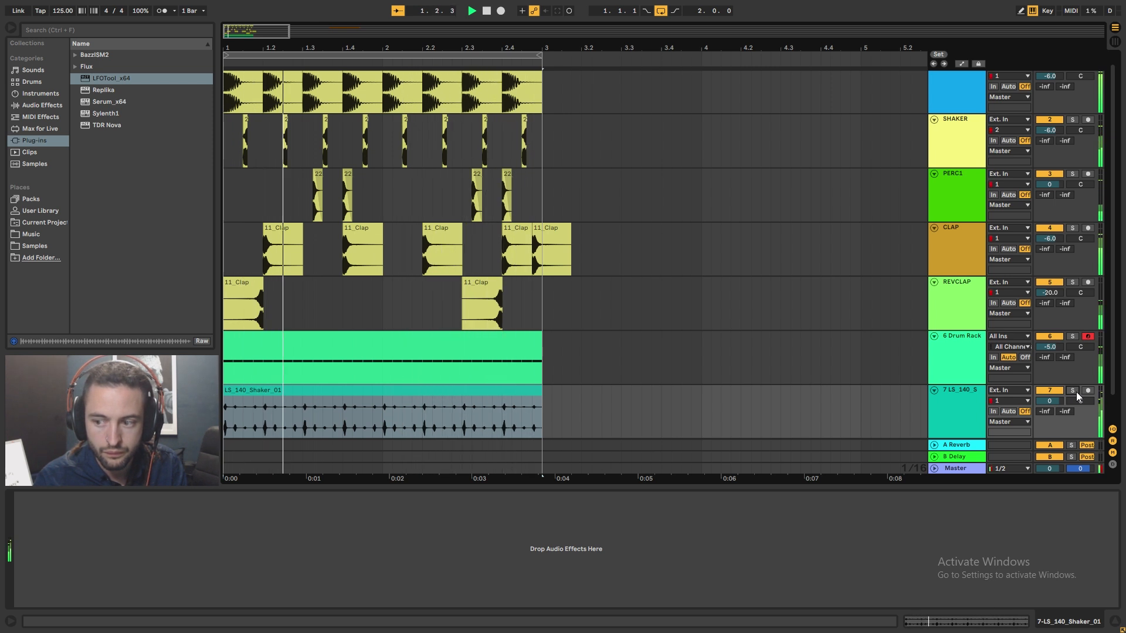
pyautogui.press('space')
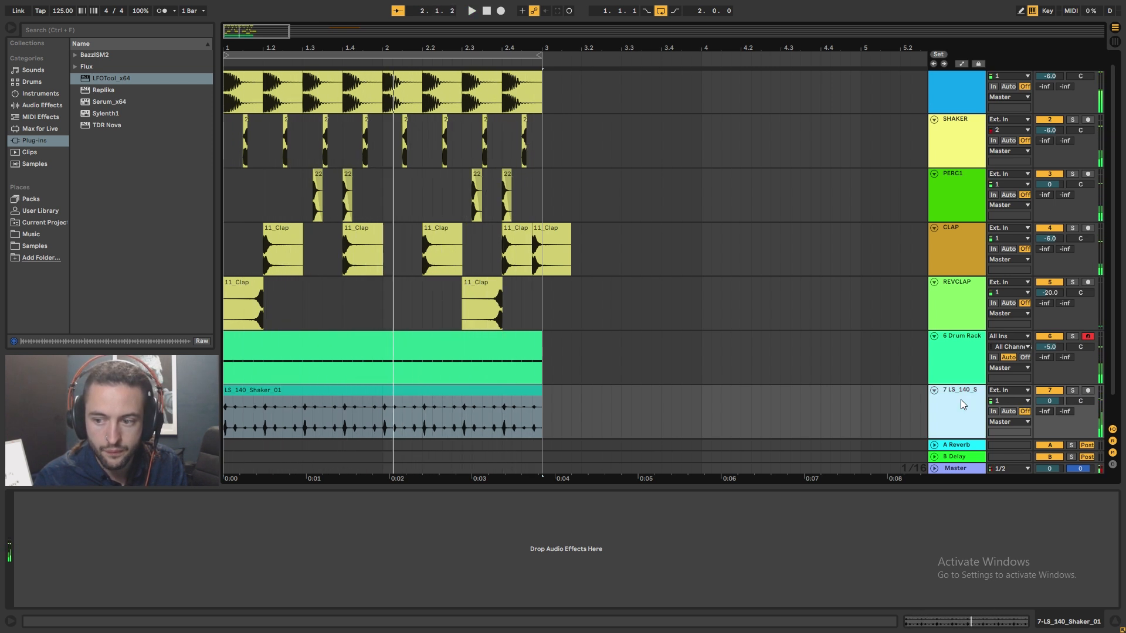
# Step: Show the LS_140_Shaker_01 clip's sample settings, solo its track and play the shaker loop alone
pyautogui.click(537, 431)
pyautogui.click(930, 622)
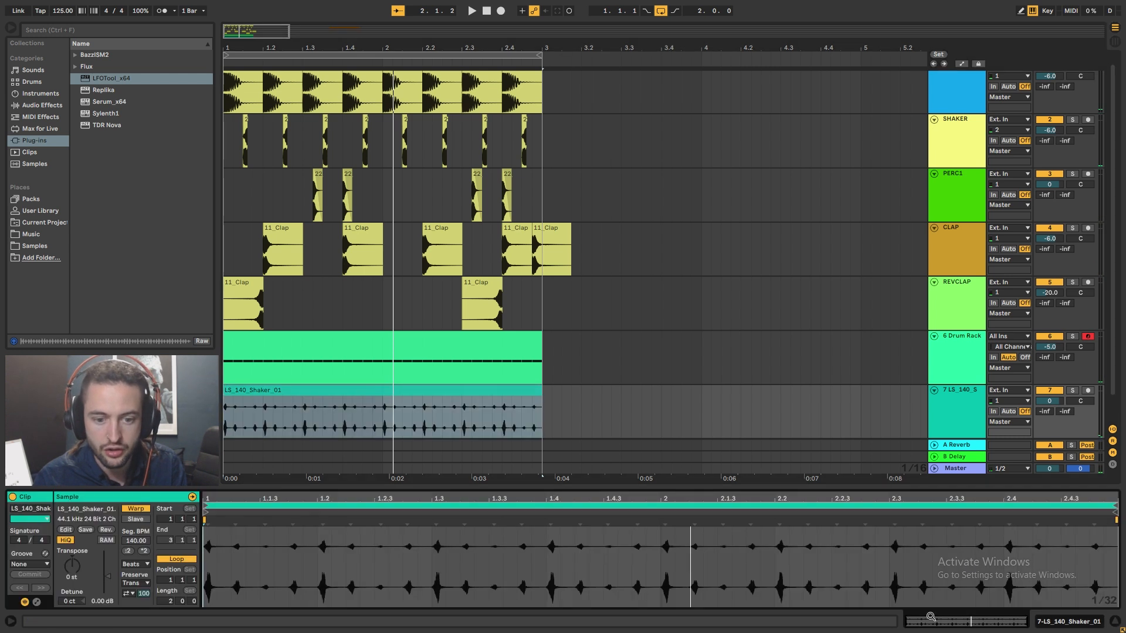
pyautogui.click(1071, 391)
pyautogui.press('space')
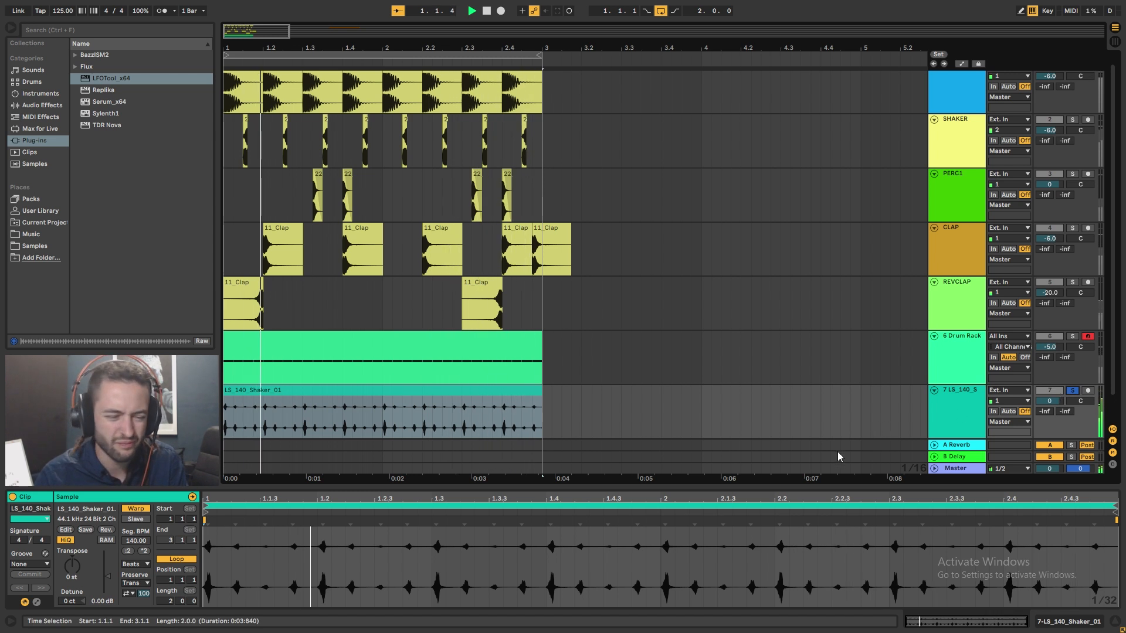
pyautogui.press('space')
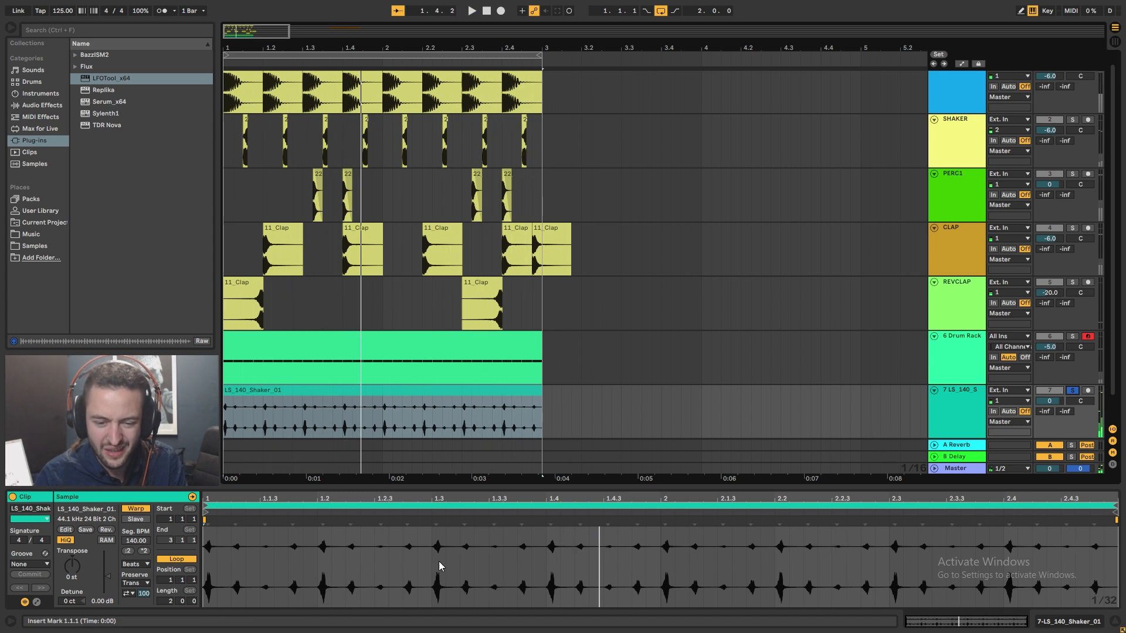
# Step: Set the shaker clip's Beats warp to preserve 1/16 with transient looping off, and play the loop
pyautogui.click(134, 564)
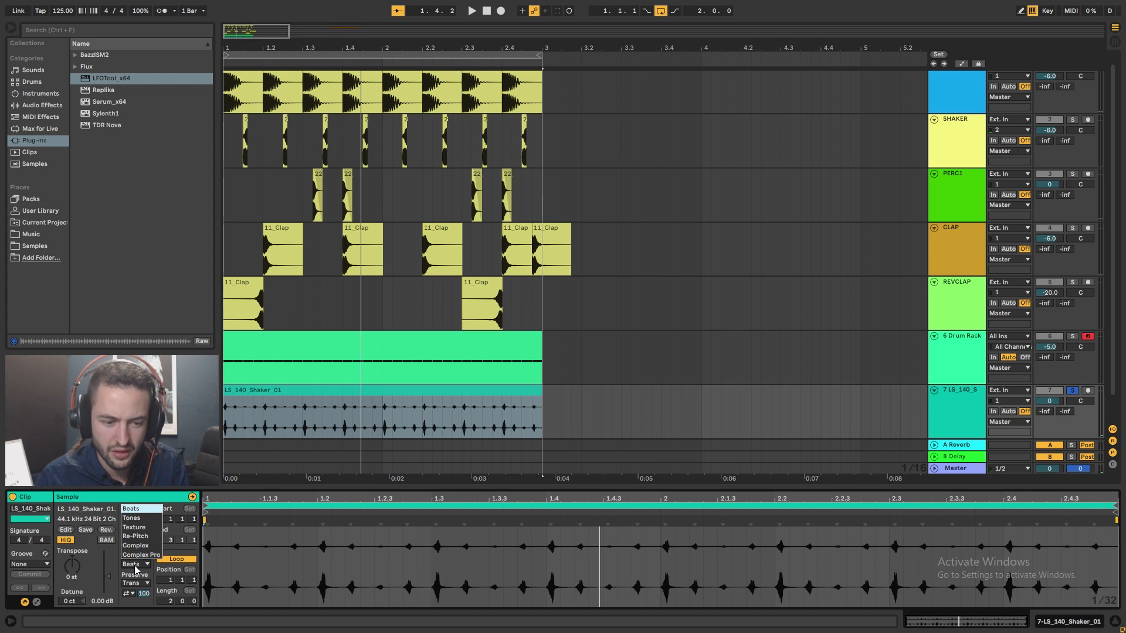
pyautogui.click(136, 566)
pyautogui.click(131, 584)
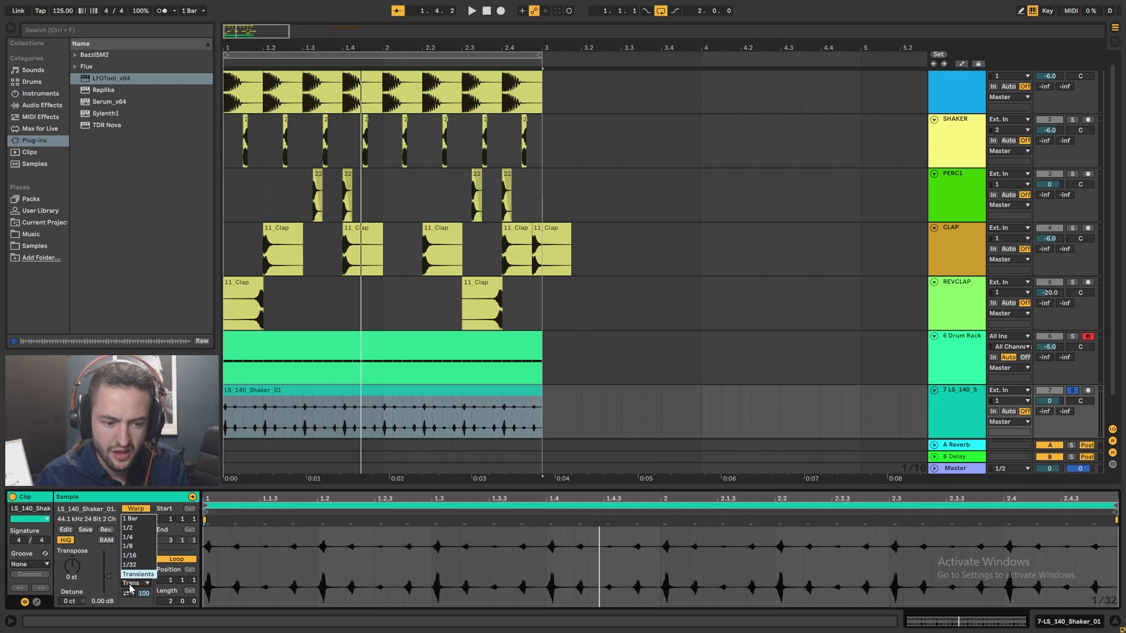
pyautogui.click(130, 556)
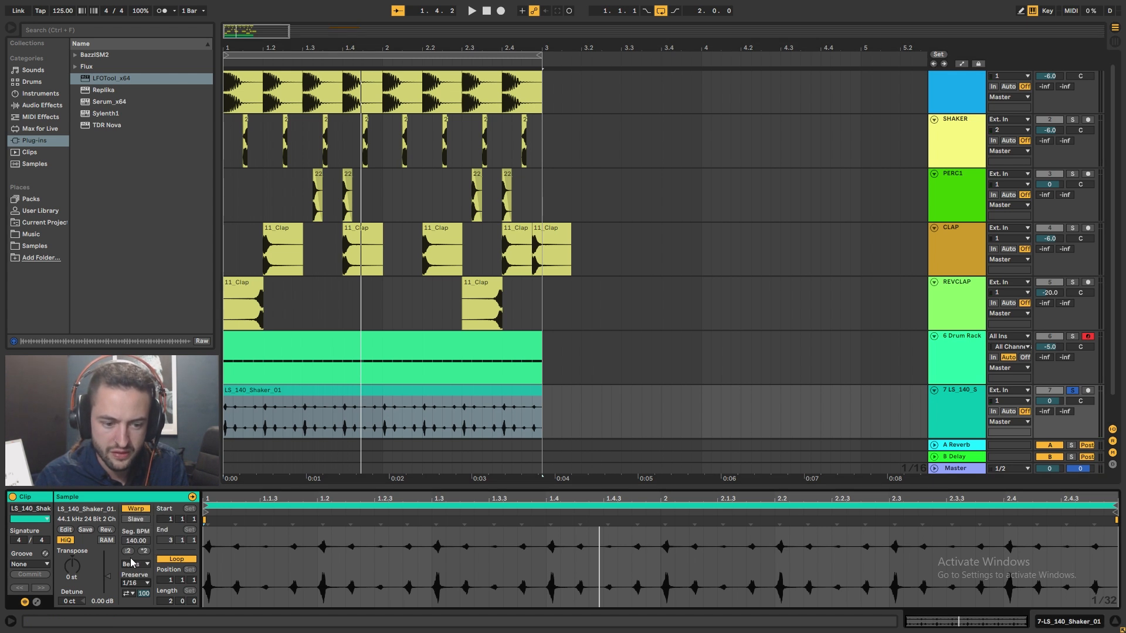
pyautogui.click(131, 594)
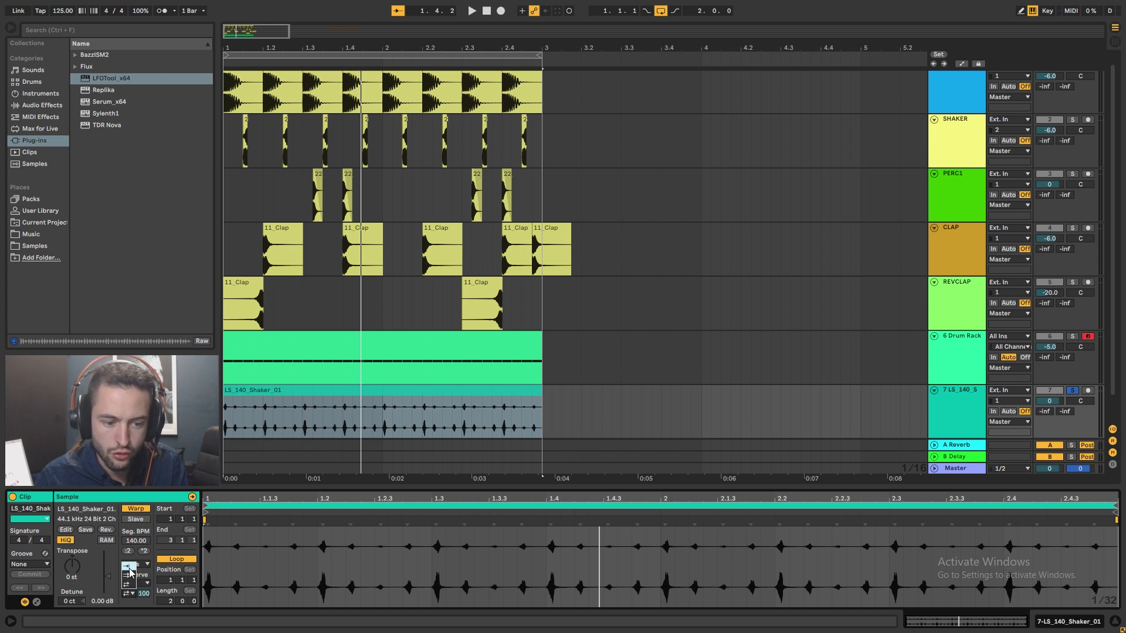
pyautogui.click(128, 573)
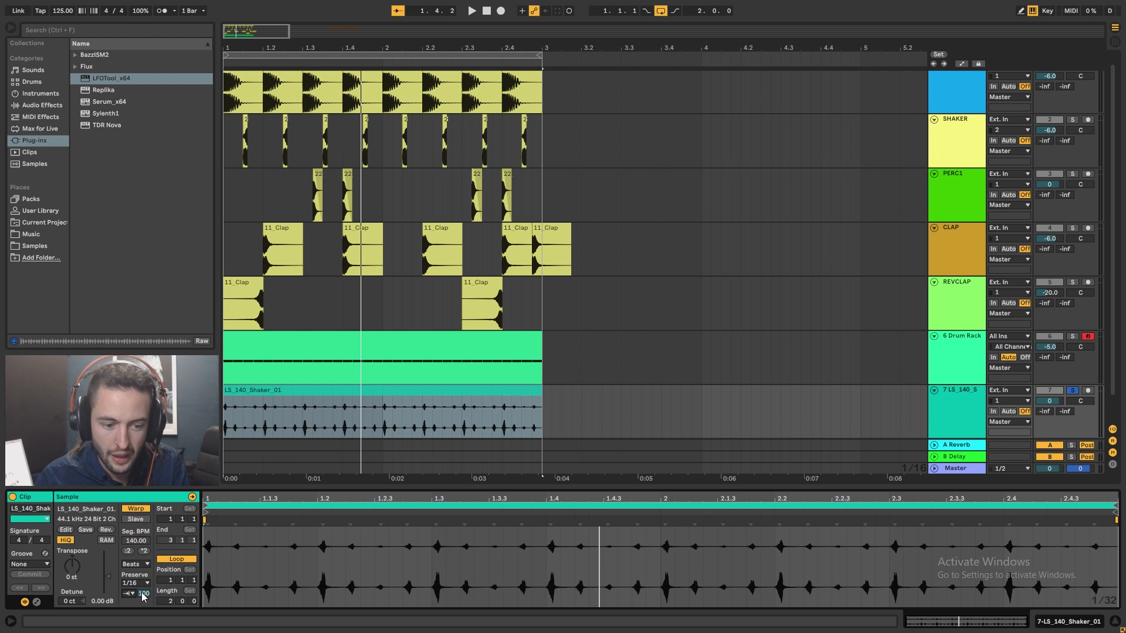
pyautogui.press('space')
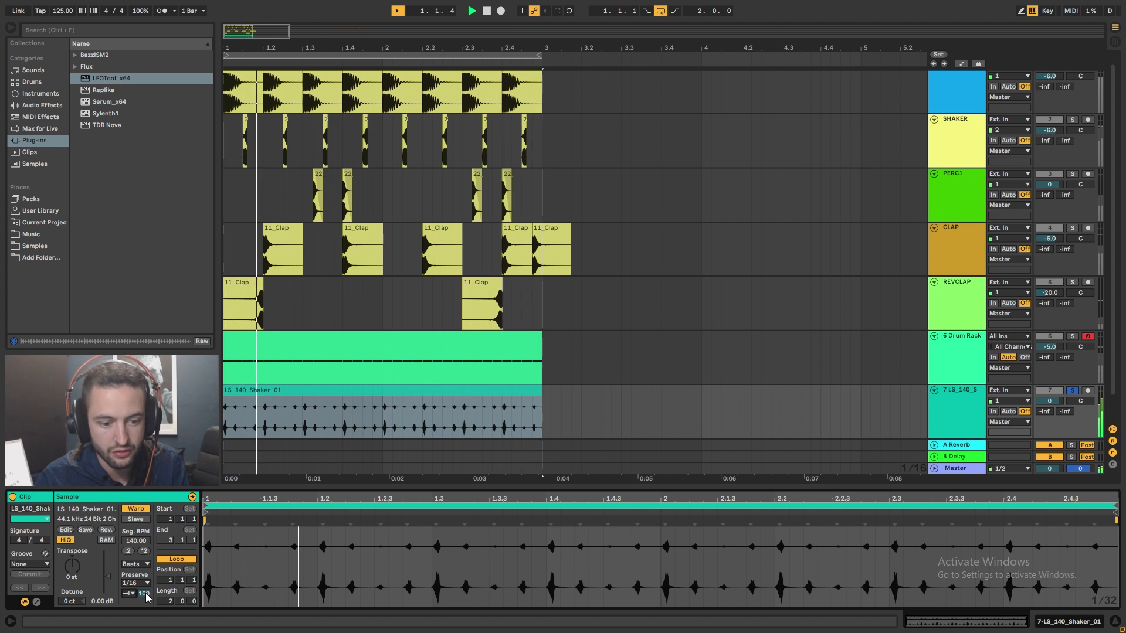
# Step: Compare Transients with 1/16 preservation on the shaker clip, keep 1/16, and set the transient envelope to 50
pyautogui.click(146, 583)
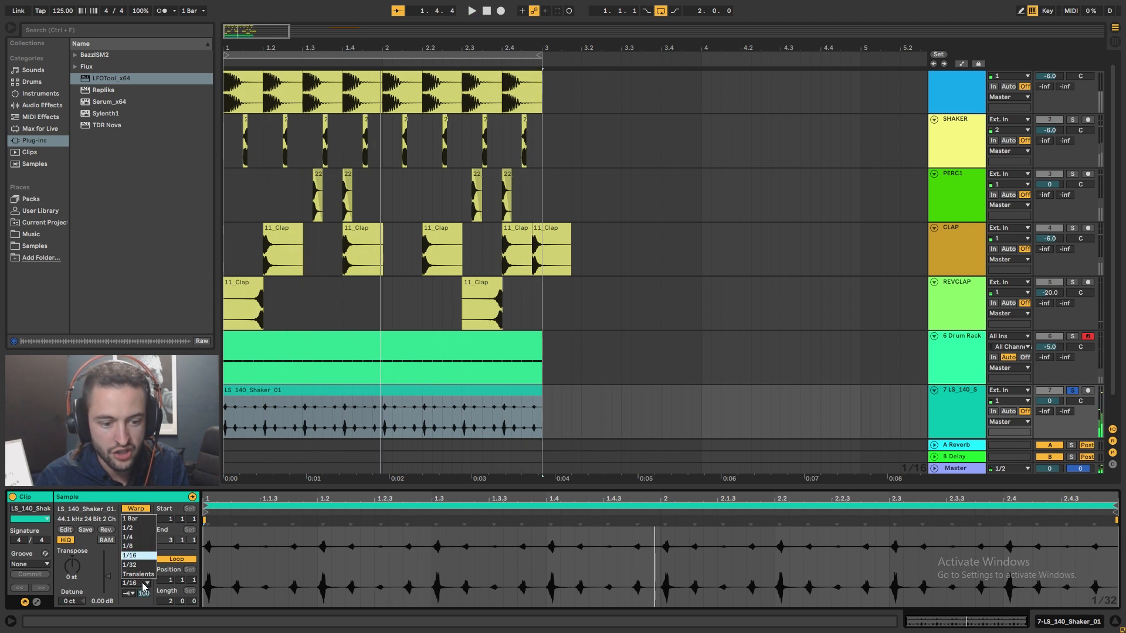
pyautogui.click(143, 582)
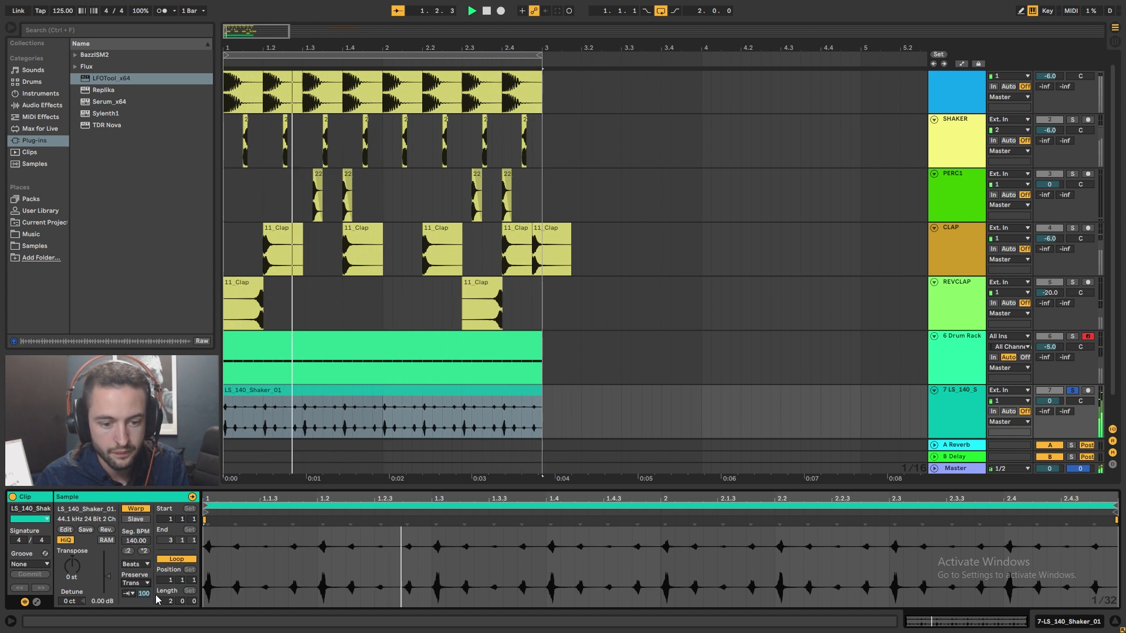
pyautogui.click(147, 583)
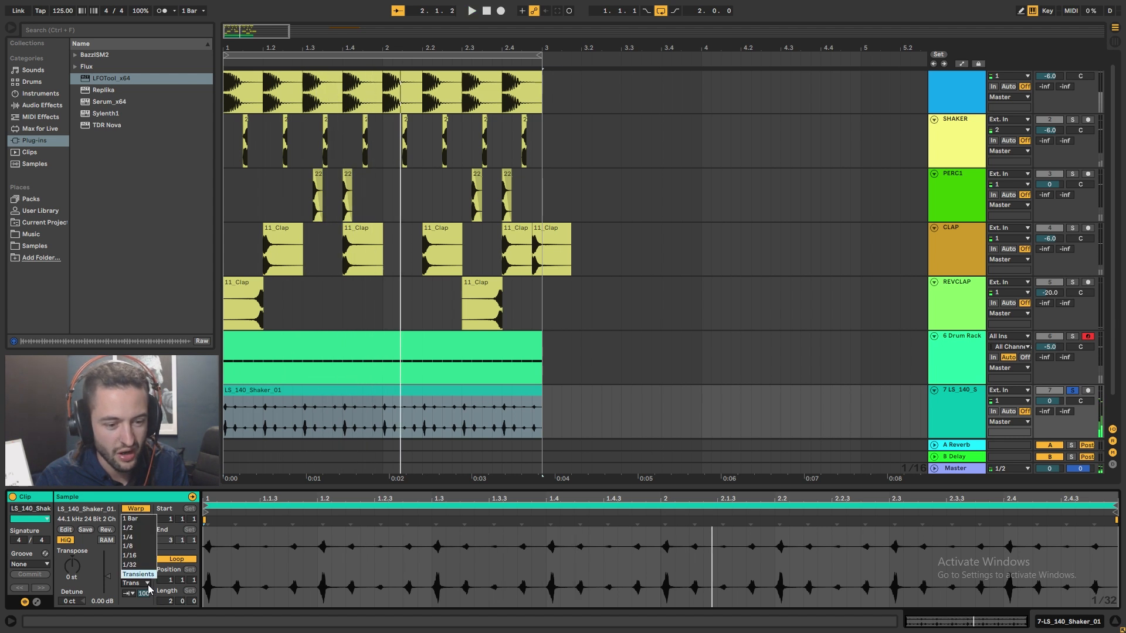
pyautogui.click(143, 564)
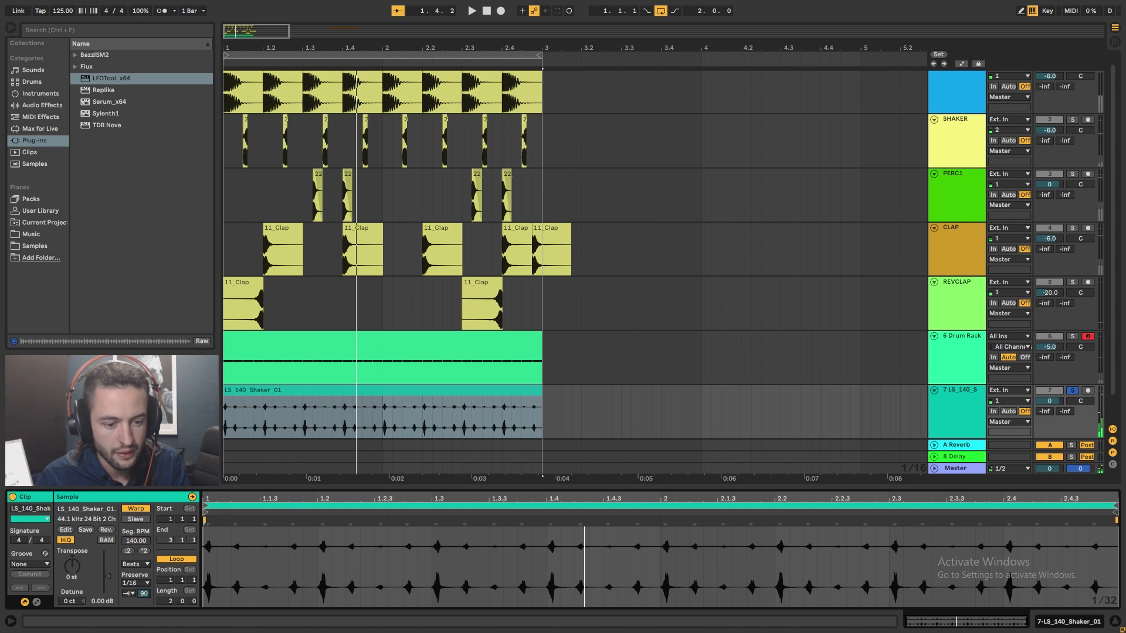
pyautogui.moveTo(143, 594); pyautogui.dragTo(143, 620)
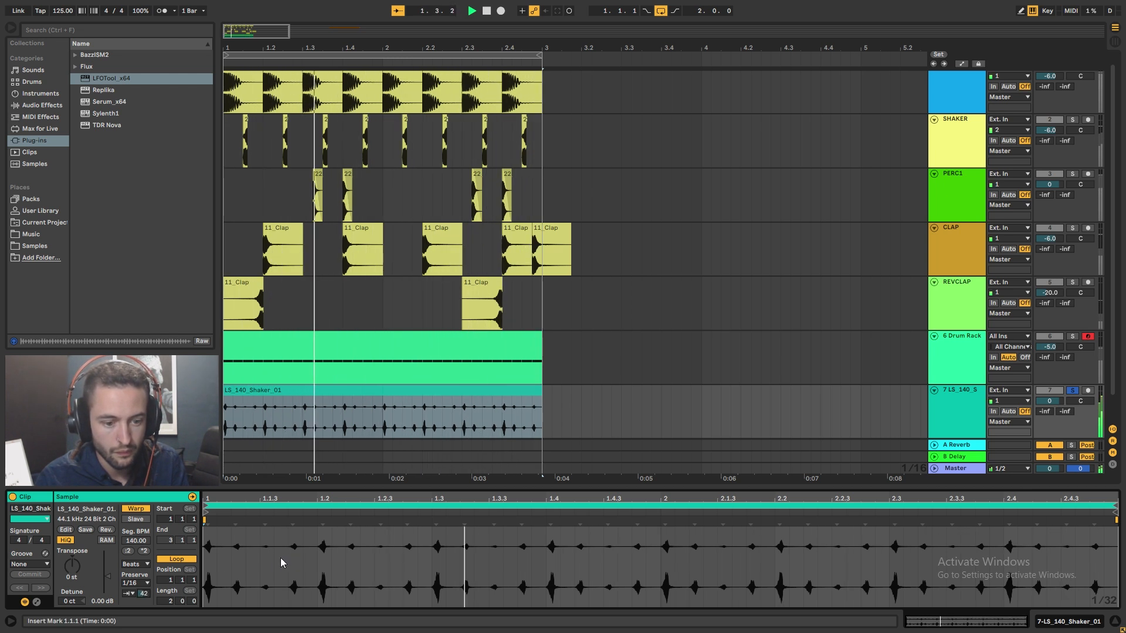
pyautogui.moveTo(145, 595)
pyautogui.mouseDown()
pyautogui.moveTo(145, 557)
pyautogui.moveTo(145, 572)
pyautogui.mouseUp()
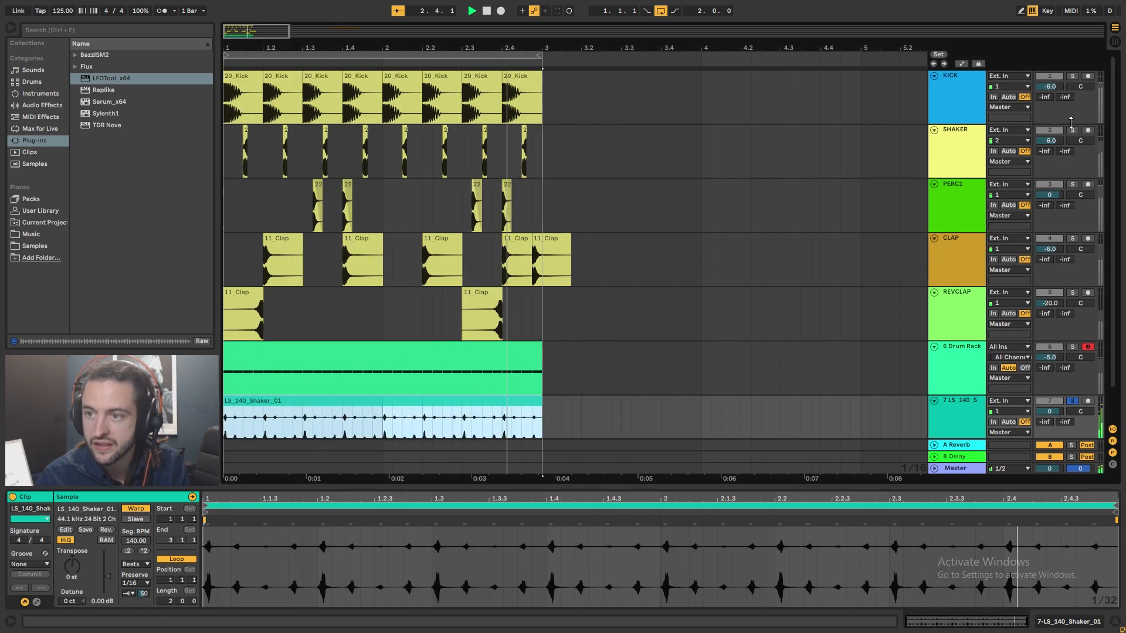
# Step: Solo the kick, SHAKER, PERC1, CLAP, REVCLAP and Drum Rack tracks in turn alongside the shaker loop and listen to the build-up
pyautogui.scroll(1, 1047, 147)
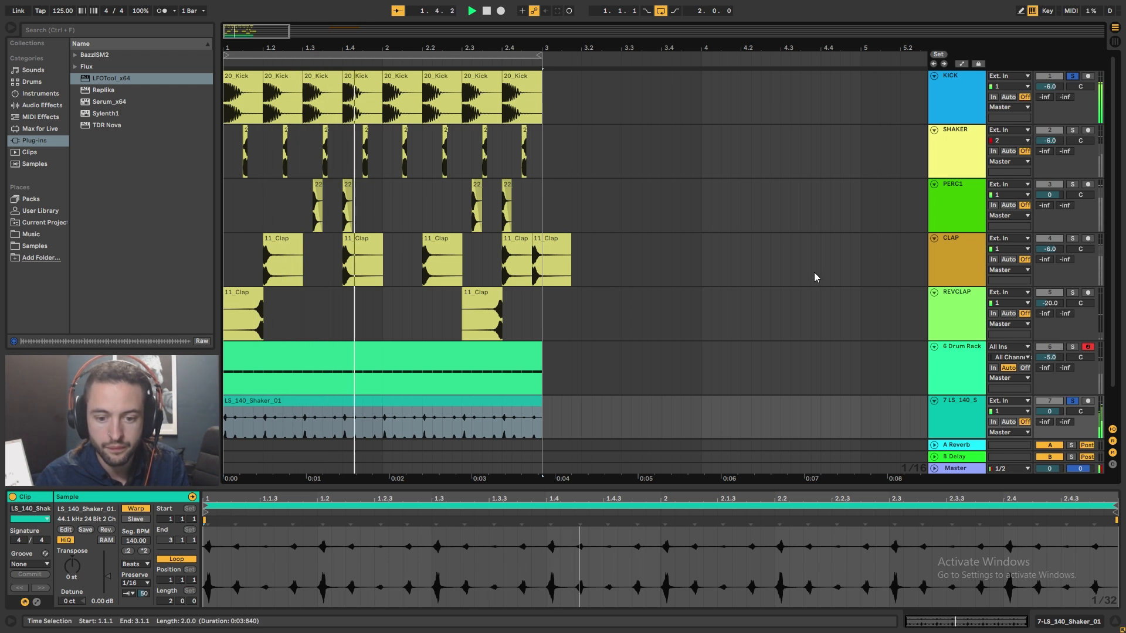
pyautogui.click(1073, 130)
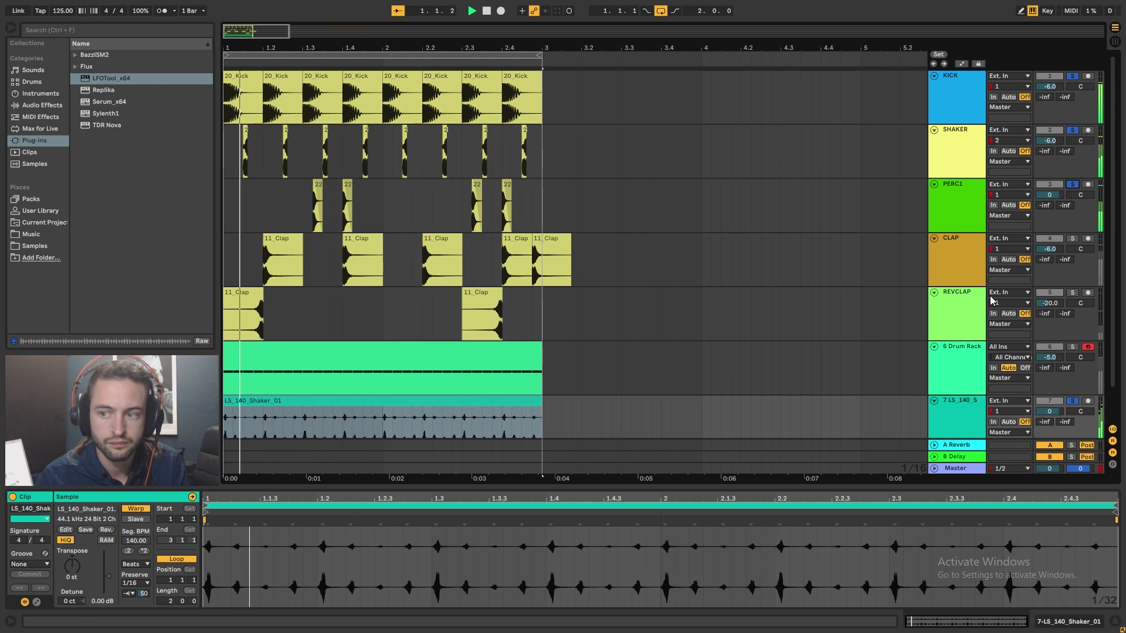
pyautogui.click(1072, 238)
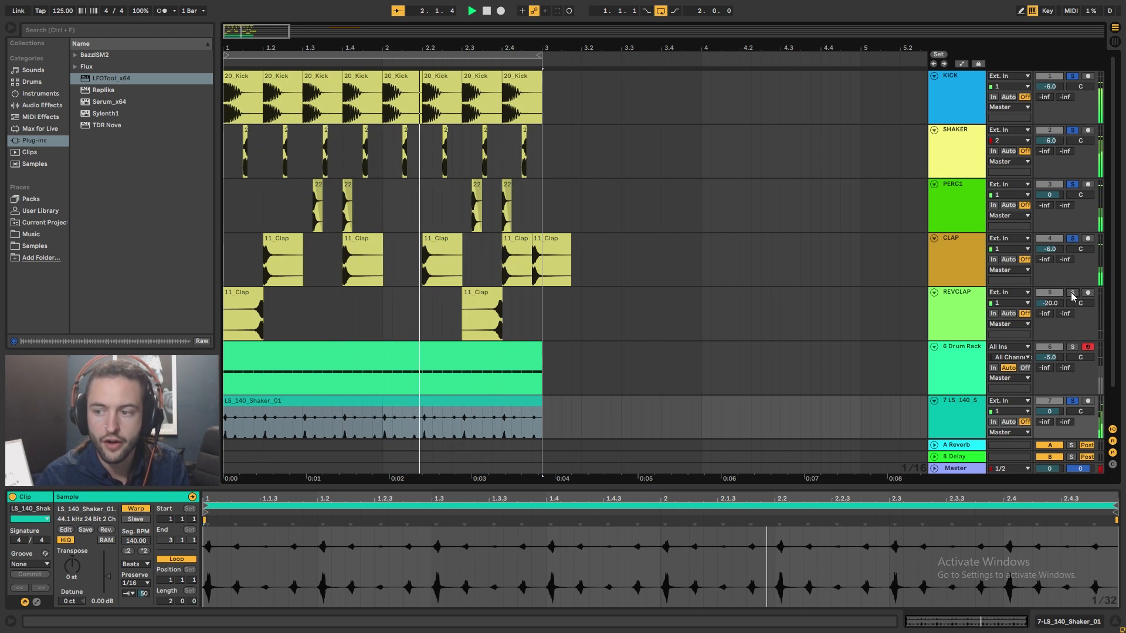
pyautogui.click(1072, 293)
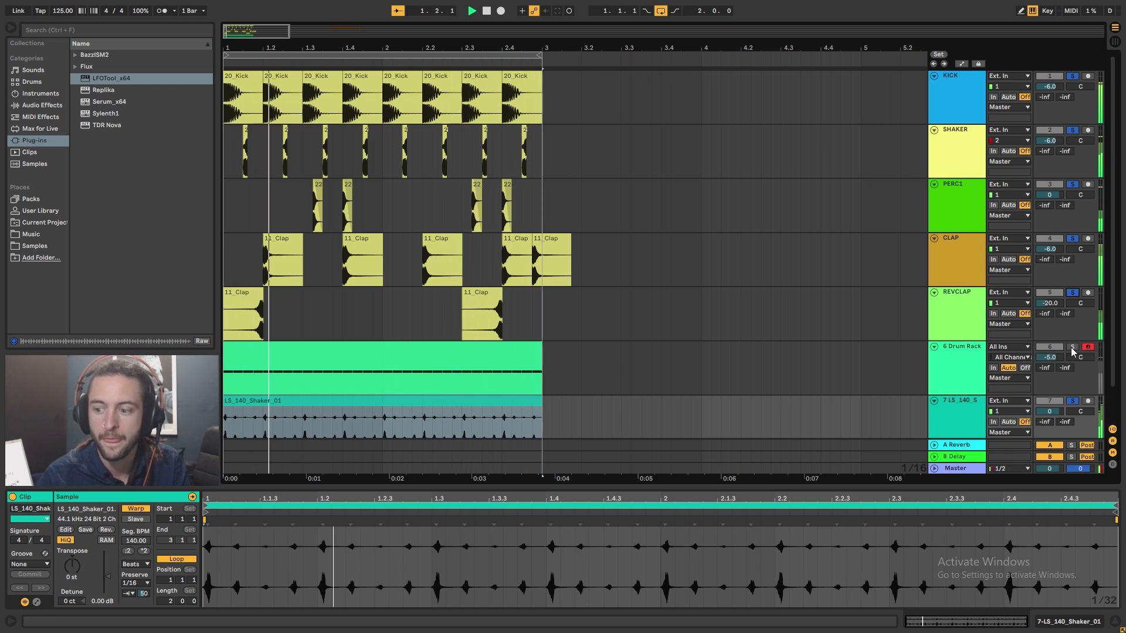
pyautogui.click(1072, 348)
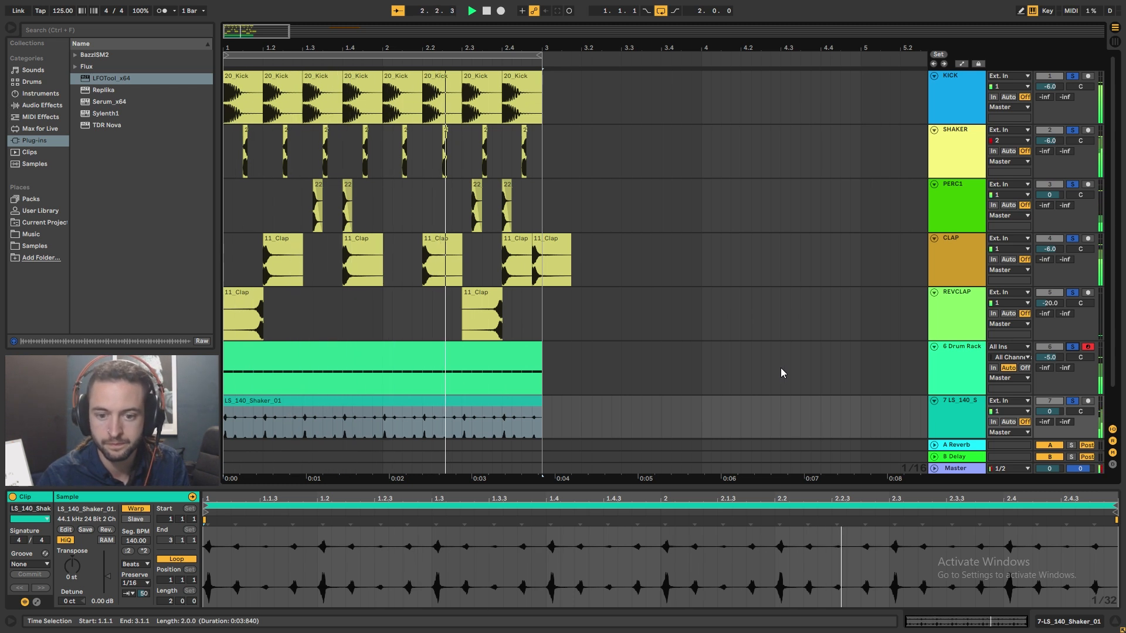
pyautogui.scroll(-2, 780, 368)
pyautogui.press('space')
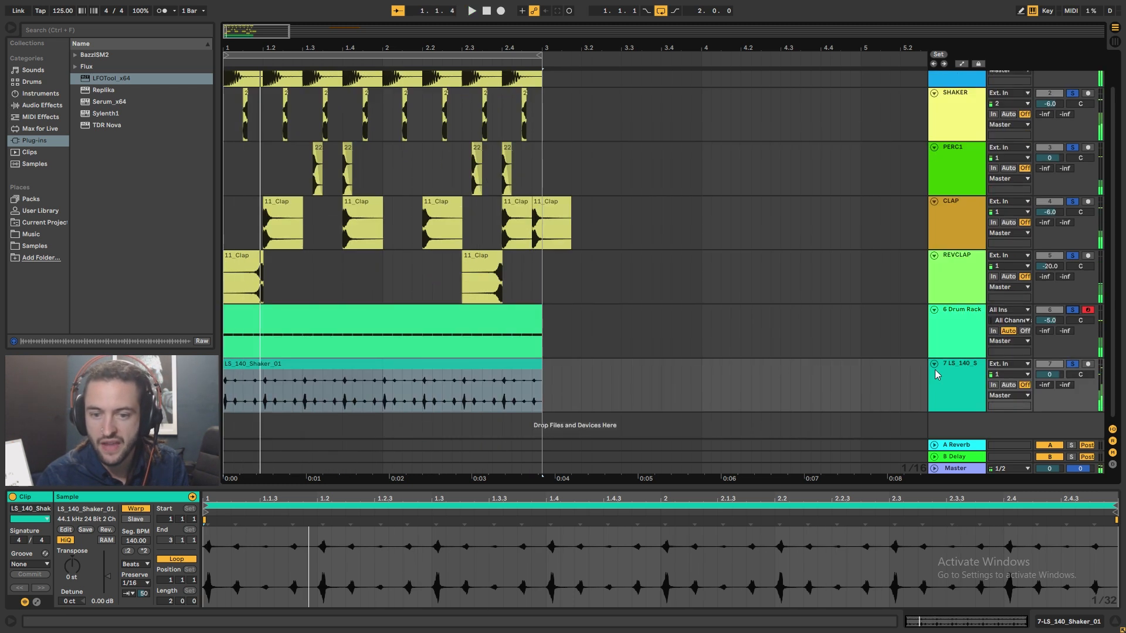
# Step: Search the Samples folder for "ride" and open the HATS - ride cyms results
pyautogui.click(969, 381)
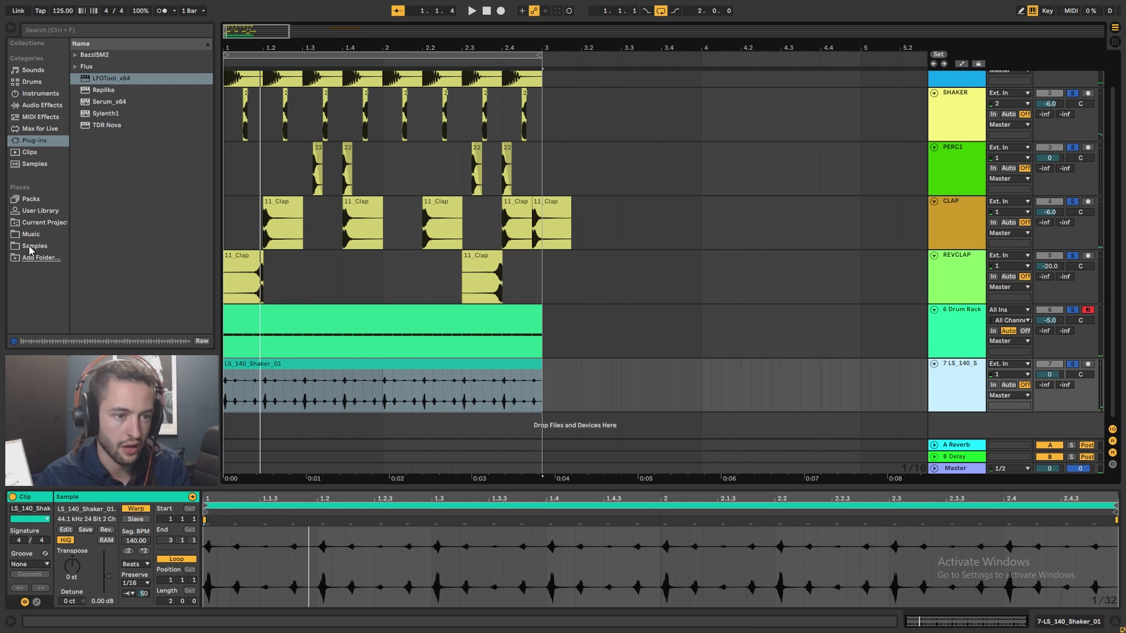
pyautogui.click(31, 247)
pyautogui.click(92, 31)
pyautogui.write('r')
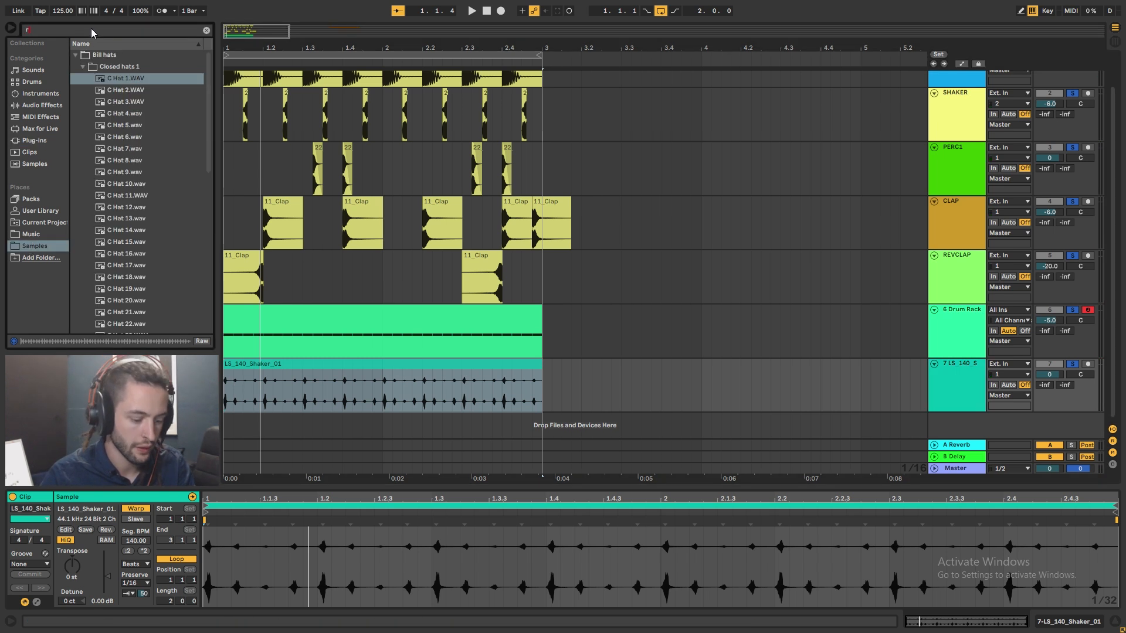
pyautogui.write('ide')
pyautogui.click(83, 66)
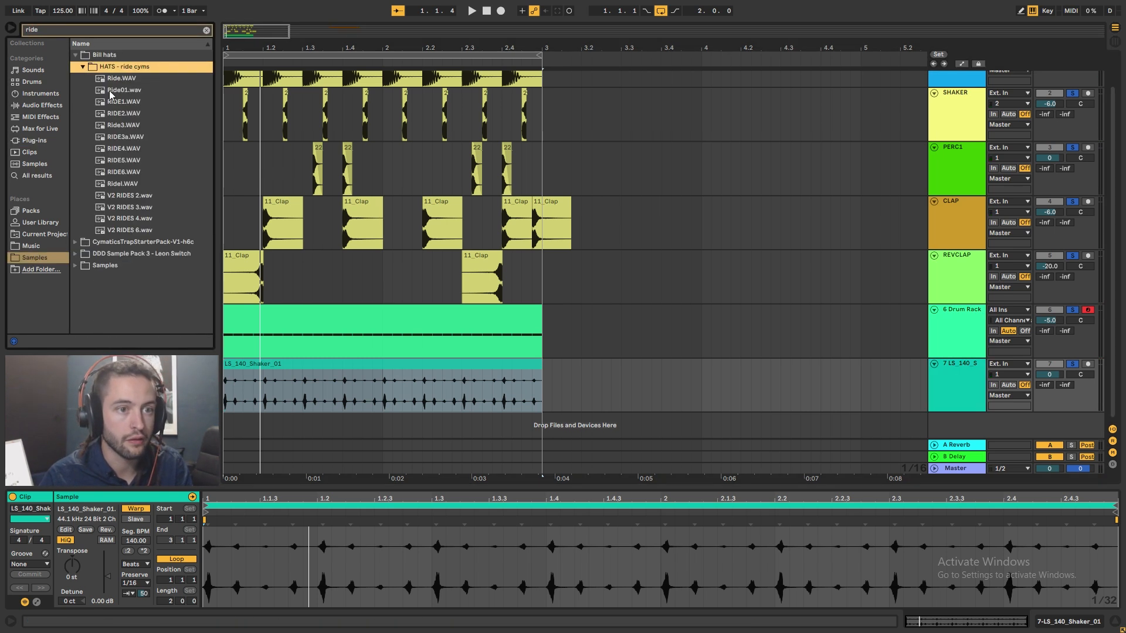
# Step: Preview Ride.WAV and Ride01.wav, place Ride01.wav on a new audio track at bar 1, and solo it
pyautogui.click(117, 78)
pyautogui.click(119, 92)
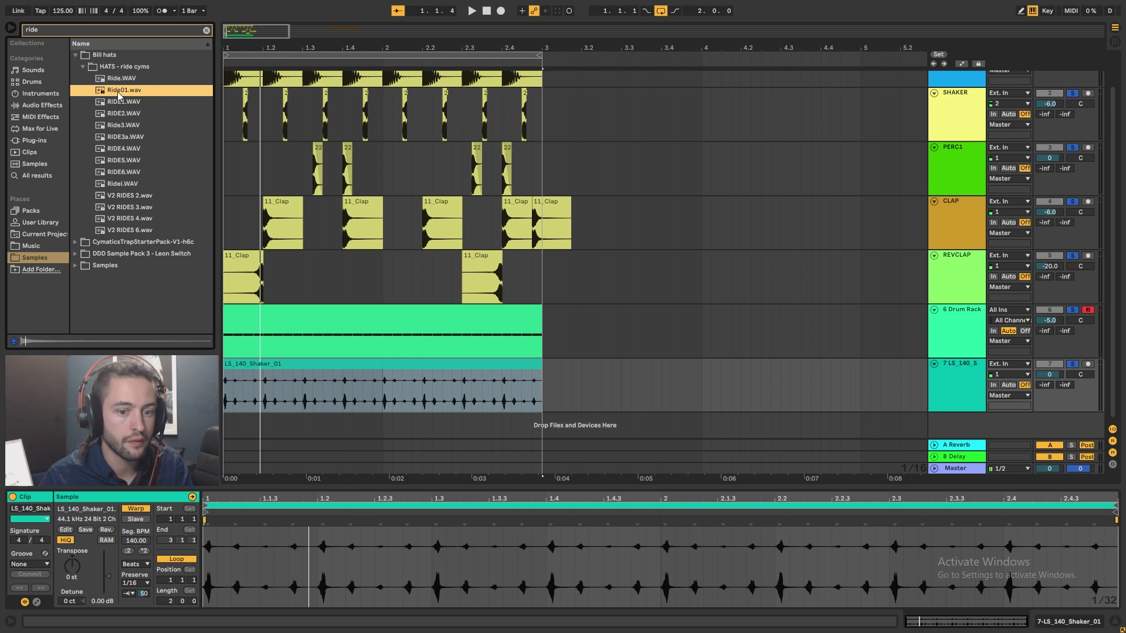
pyautogui.moveTo(119, 94); pyautogui.dragTo(227, 422)
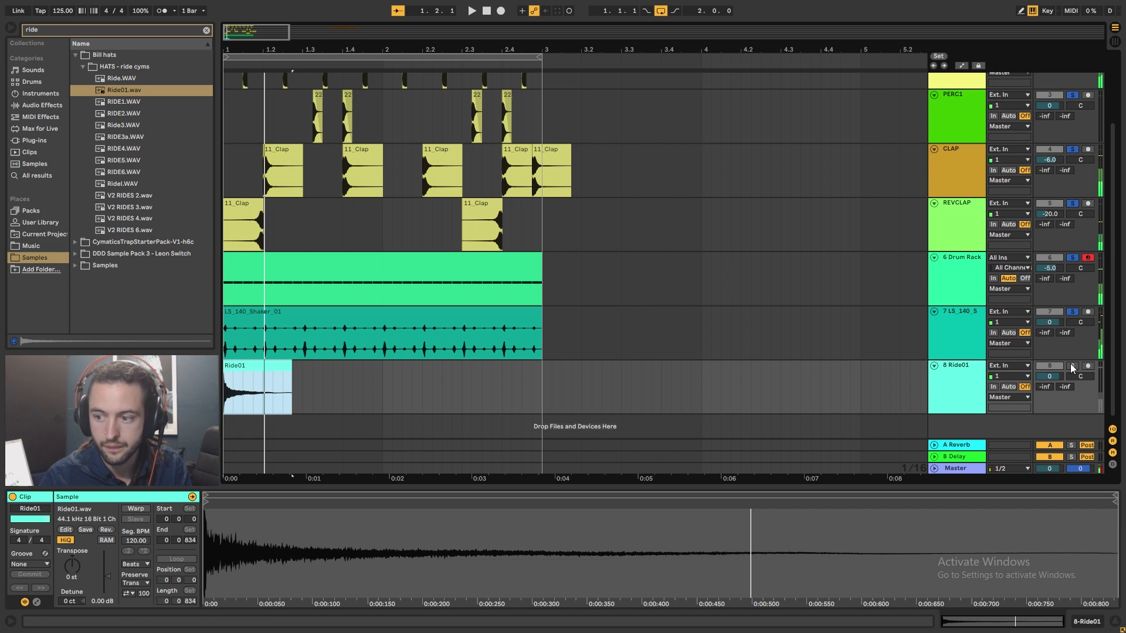
pyautogui.click(1072, 366)
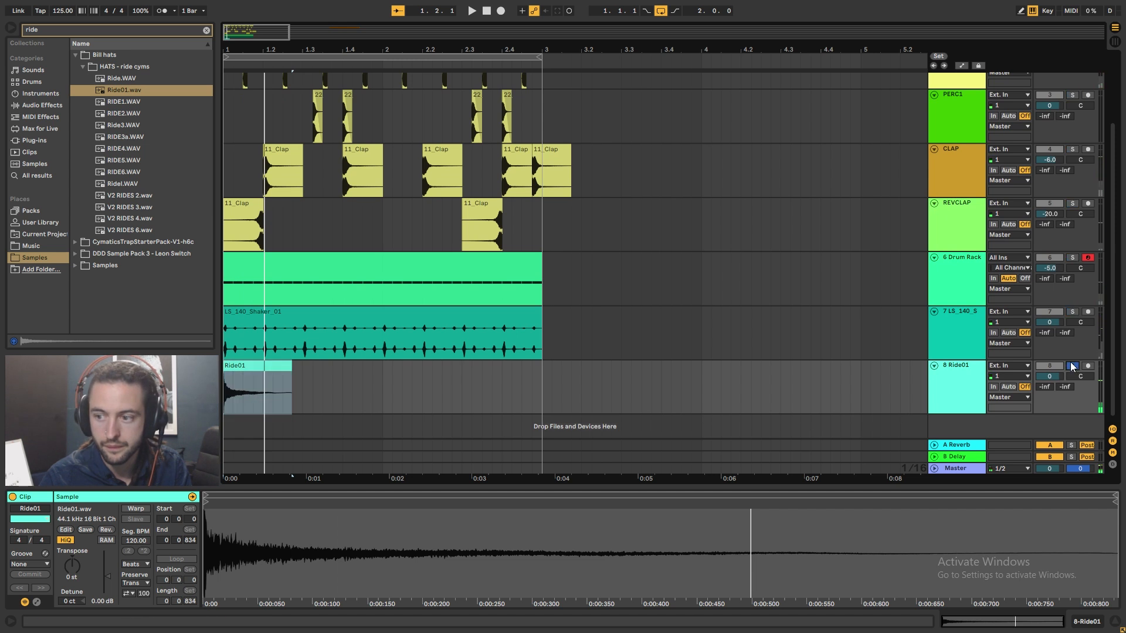
# Step: Copy the Ride01 hit to 1.1.4 and 1.3.1, auditioning the rhythm from bar 1
pyautogui.moveTo(249, 369); pyautogui.dragTo(298, 373)
pyautogui.click(237, 369)
pyautogui.press('space')
pyautogui.press('space')
pyautogui.click(238, 378)
pyautogui.press('space')
pyautogui.press('space')
pyautogui.click(244, 378)
pyautogui.press('space')
pyautogui.press('space')
pyautogui.click(242, 379)
pyautogui.press('space')
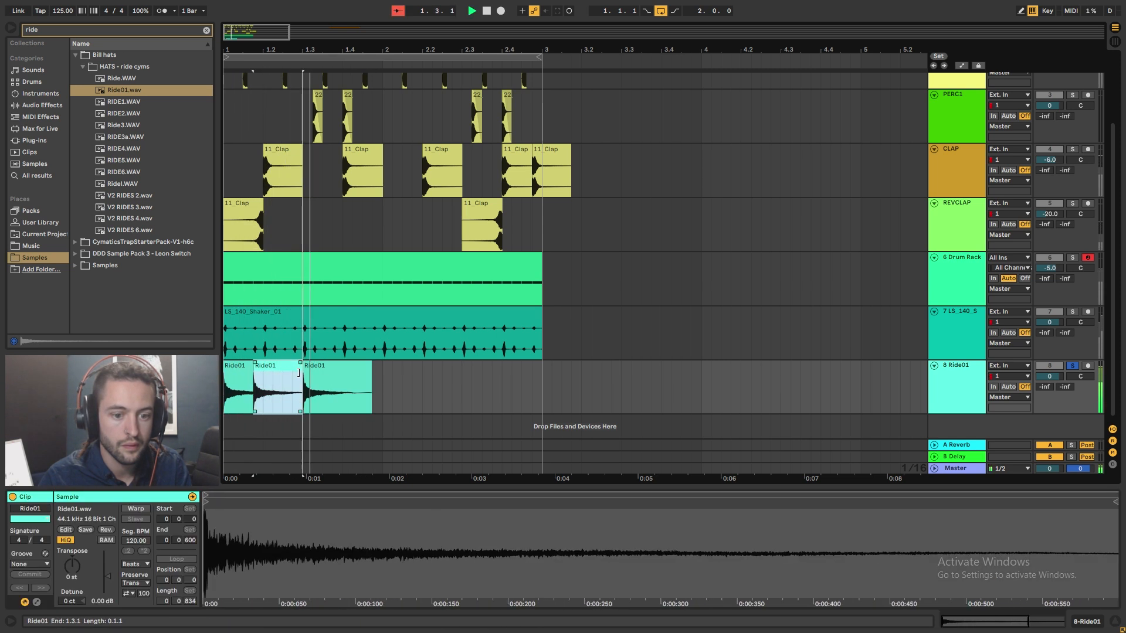
# Step: Replay the three-hit ride rhythm from bar 1 to judge its timing
pyautogui.press('space')
pyautogui.press('space')
pyautogui.click(242, 377)
pyautogui.press('space')
pyautogui.press('space')
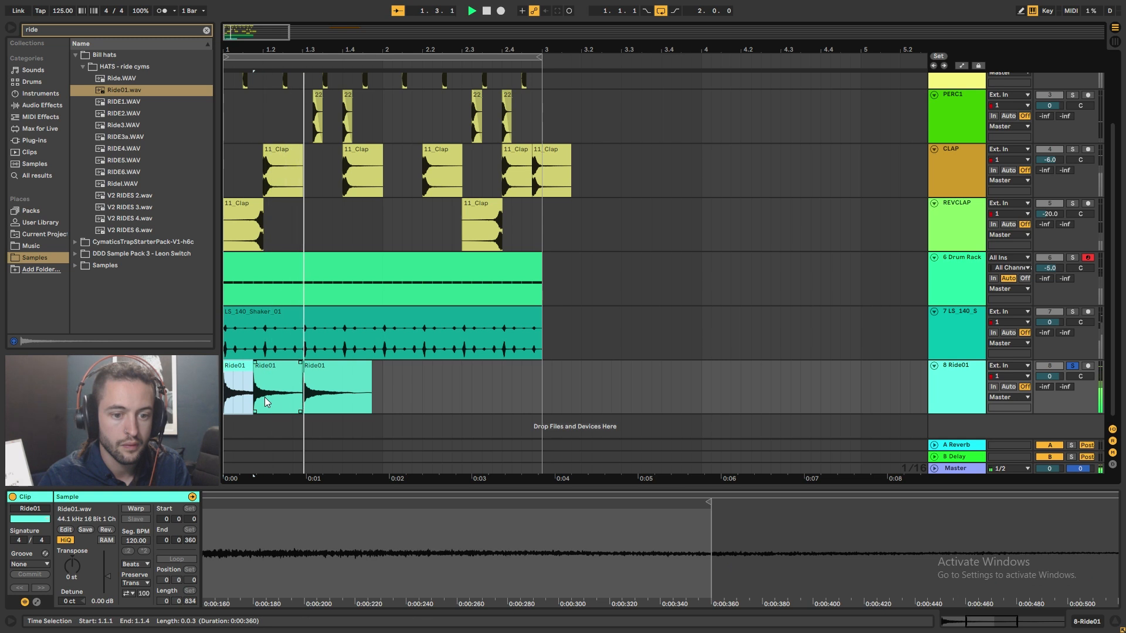
pyautogui.press('space')
pyautogui.press('space')
pyautogui.press('space')
# Step: Try the third ride hit at 1.2.4 and play the pattern from bar 1
pyautogui.click(323, 377)
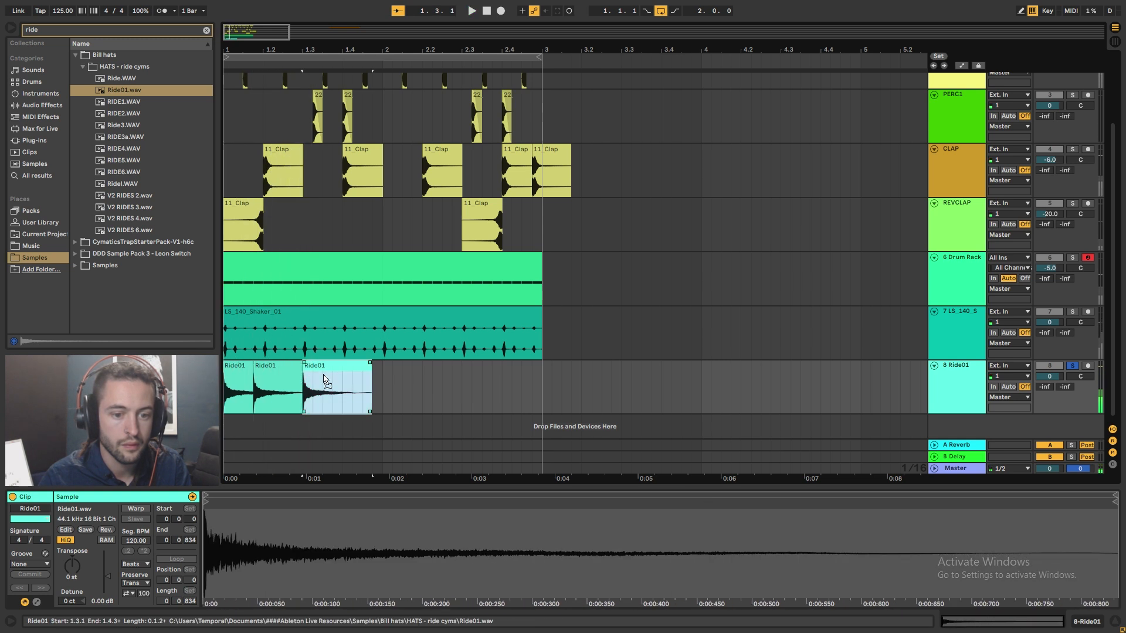
pyautogui.moveTo(324, 377)
pyautogui.mouseDown()
pyautogui.moveTo(313, 380)
pyautogui.moveTo(316, 369)
pyautogui.mouseUp()
pyautogui.click(242, 379)
pyautogui.press('space')
pyautogui.click(242, 375)
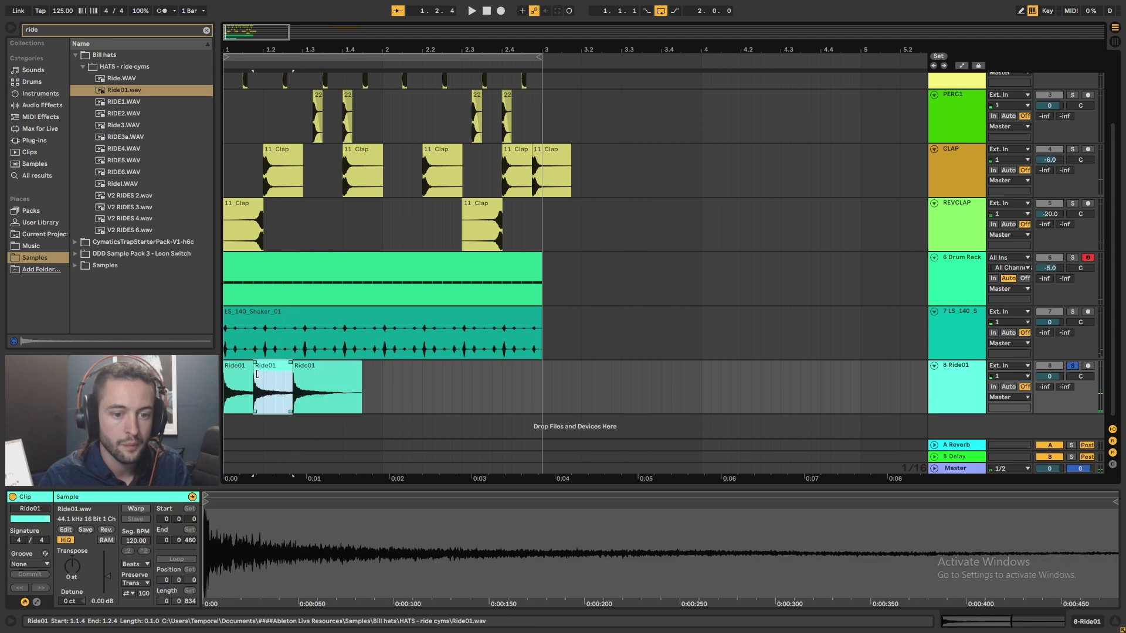
pyautogui.press('space')
pyautogui.press('space')
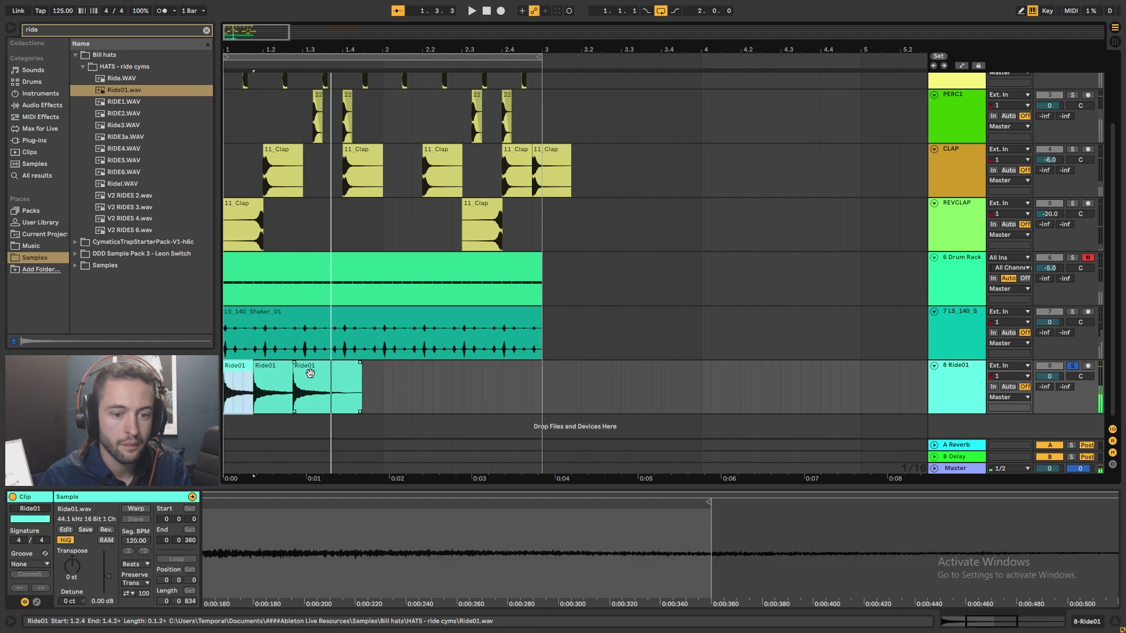
# Step: Arrange the ride hits so one falls at 1.2.2 and the next at 1.3.1, and play the pattern
pyautogui.click(296, 380)
pyautogui.moveTo(296, 380)
pyautogui.mouseDown()
pyautogui.moveTo(286, 380)
pyautogui.moveTo(315, 379)
pyautogui.mouseUp()
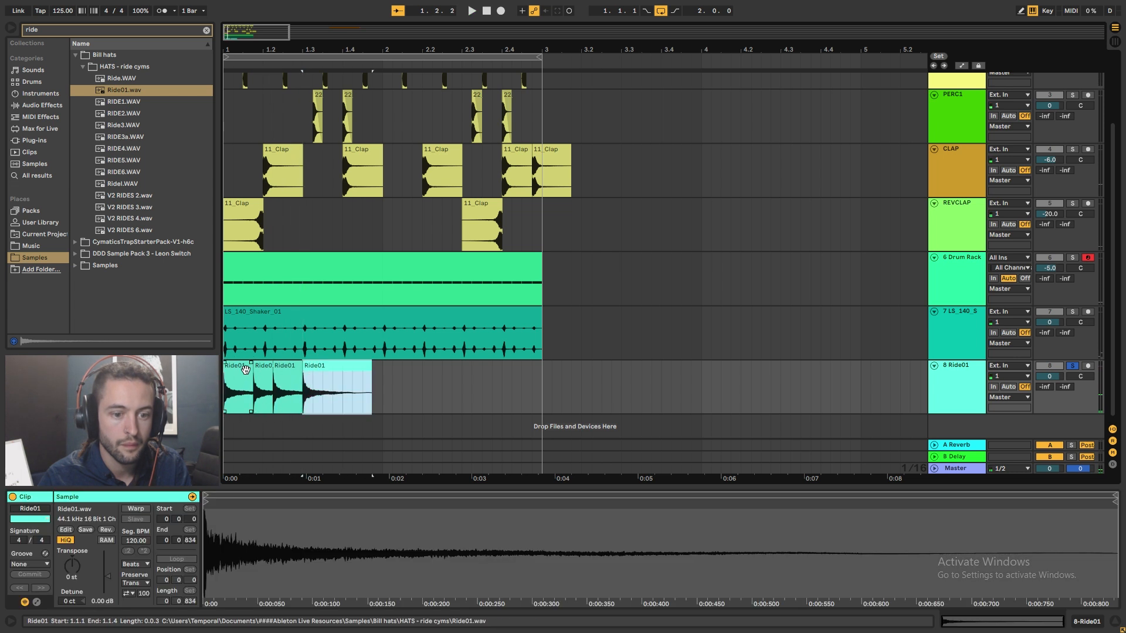
pyautogui.press('space')
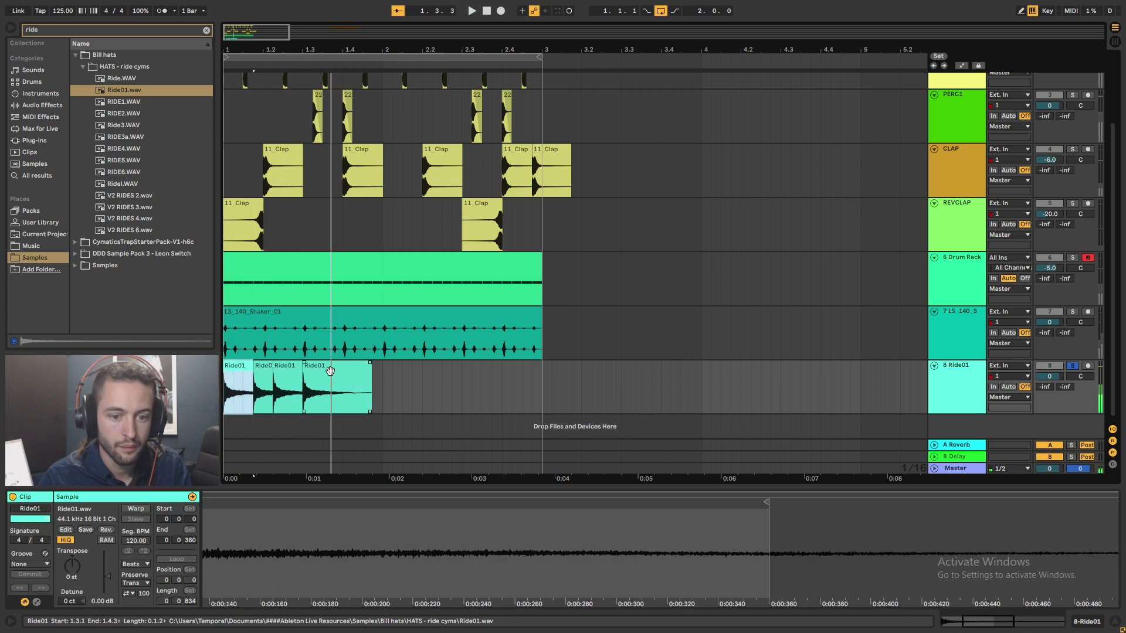
# Step: Copy the last ride hit to 1.4.1 and play the pattern from bar 1
pyautogui.keyDown('shift'); pyautogui.click(334, 377); pyautogui.keyUp('shift')
pyautogui.moveTo(327, 376); pyautogui.dragTo(367, 375)
pyautogui.click(251, 374)
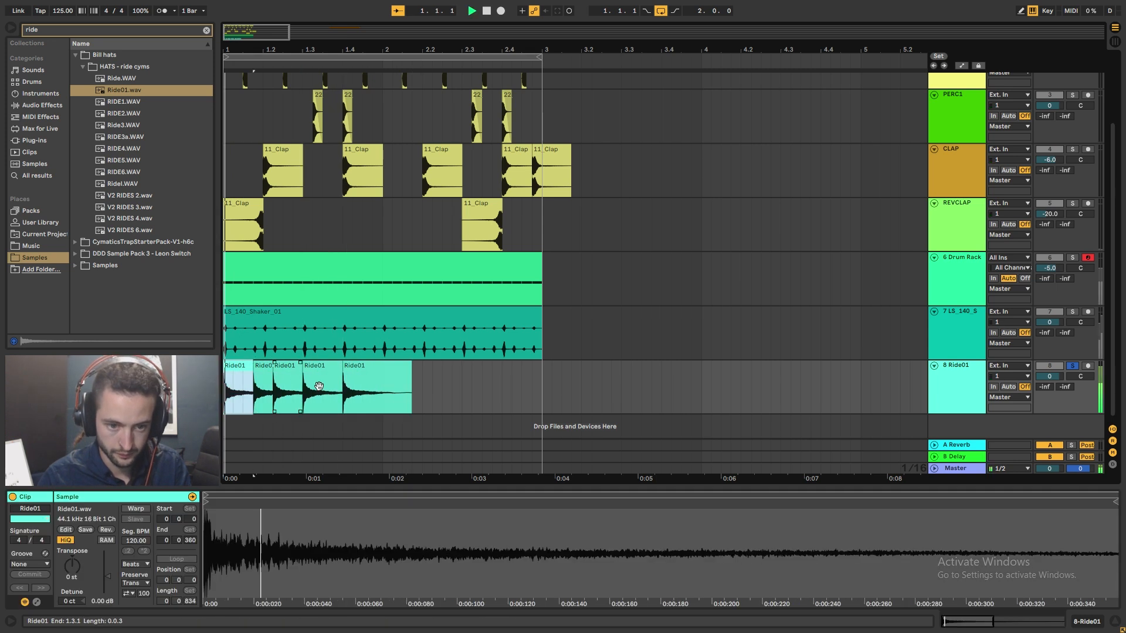
pyautogui.press('space')
pyautogui.press('space')
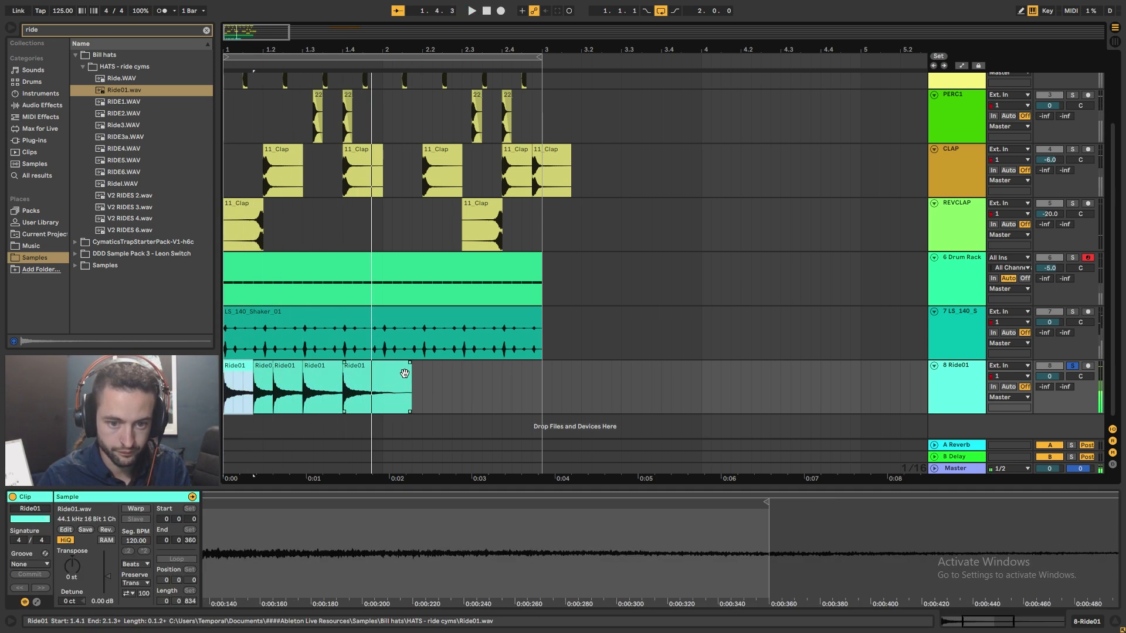
# Step: Trim the last ride hit to end at bar 2, duplicate the one-bar ride pattern into bar 2, and play it
pyautogui.moveTo(411, 379); pyautogui.dragTo(382, 378)
pyautogui.keyDown('shift'); pyautogui.click(225, 376); pyautogui.keyUp('shift')
pyautogui.hotkey('ctrl', 'd')
pyautogui.click(225, 375)
pyautogui.press('space')
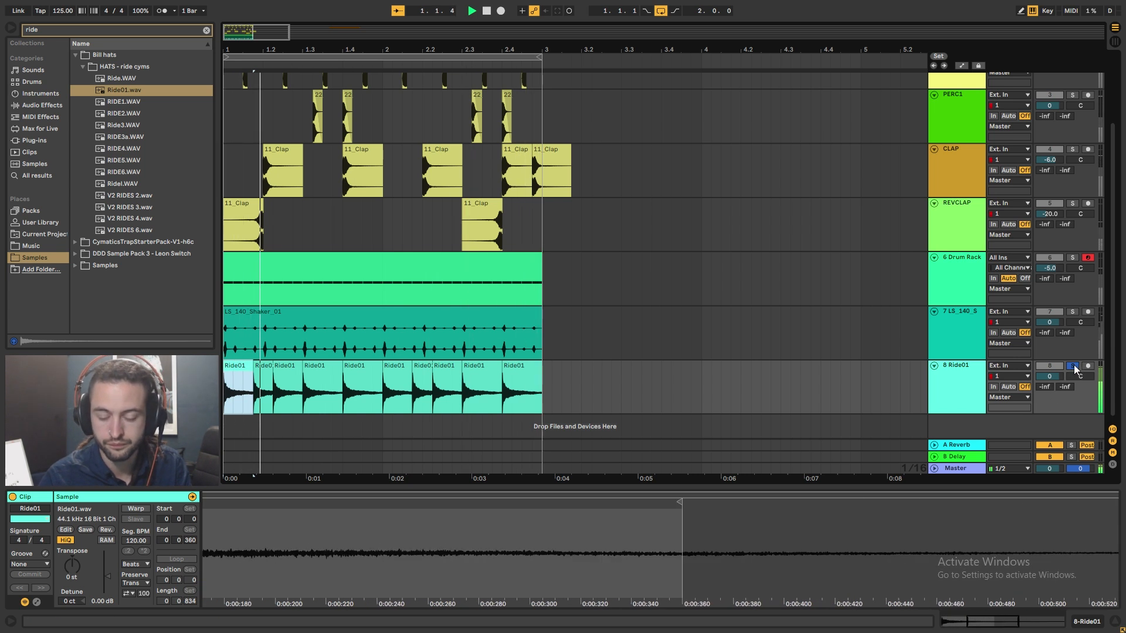
pyautogui.click(532, 377)
pyautogui.press('space')
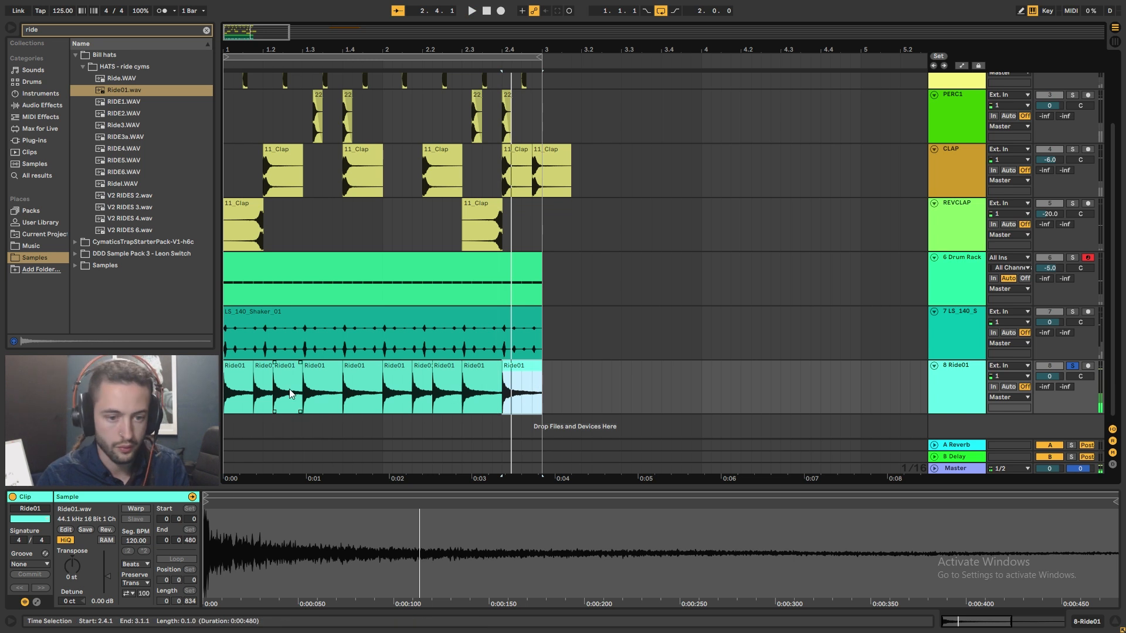
# Step: Consolidate the two bars of ride hits into one clip and set its Beats warp to preserve 1/16, transient looping off, envelope 46
pyautogui.keyDown('shift'); pyautogui.click(244, 367); pyautogui.keyUp('shift')
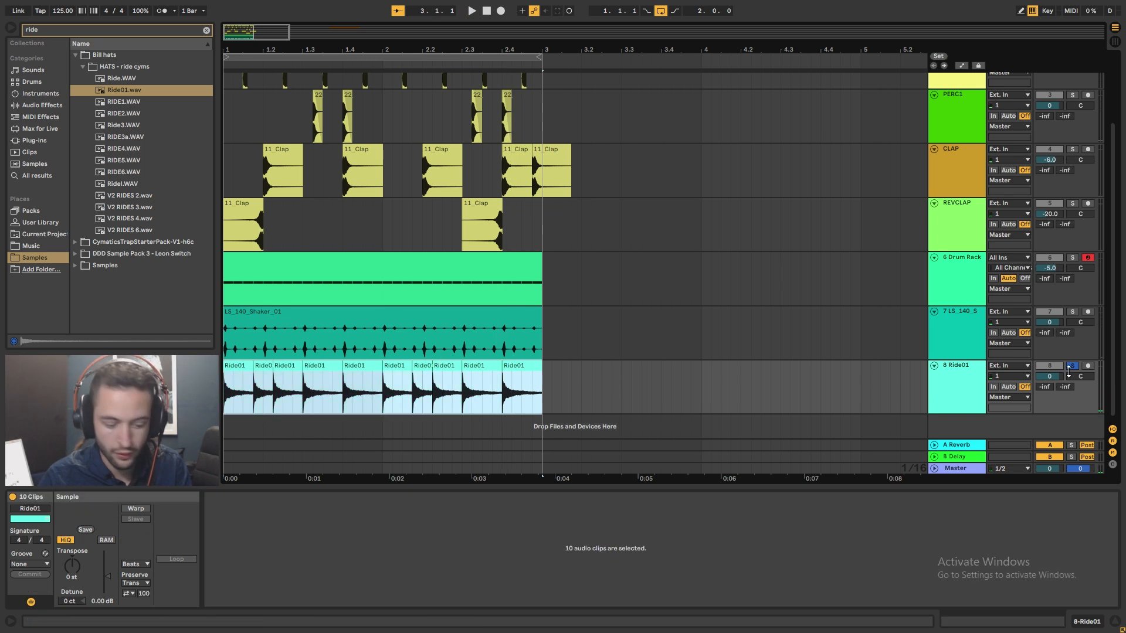
pyautogui.hotkey('ctrl', 'j')
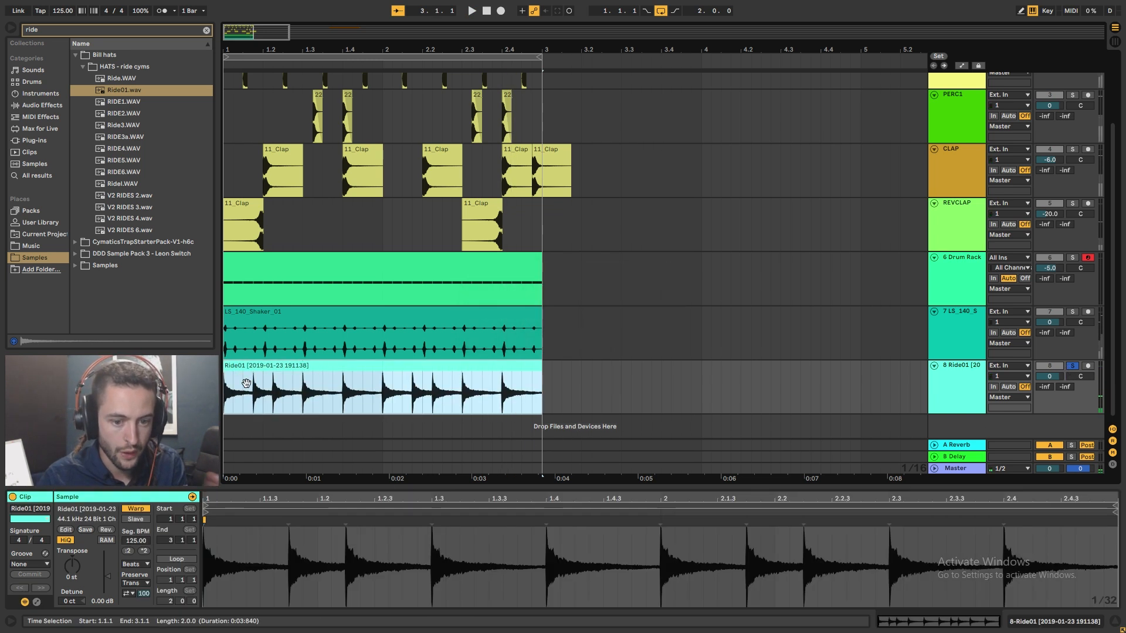
pyautogui.click(146, 585)
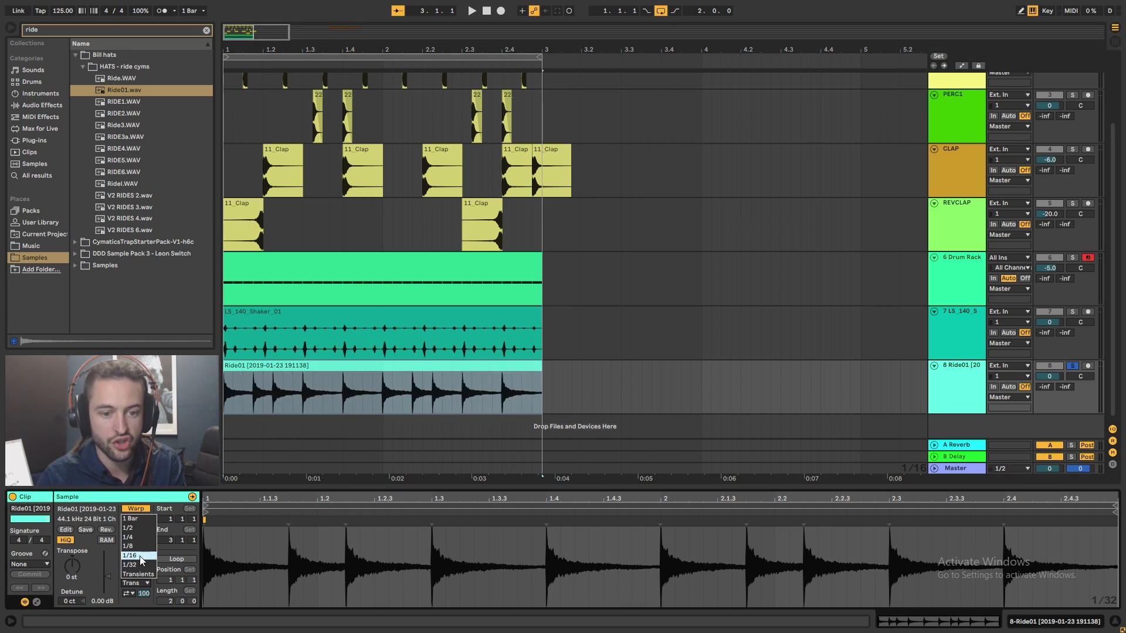
pyautogui.click(140, 556)
pyautogui.click(131, 594)
pyautogui.click(134, 584)
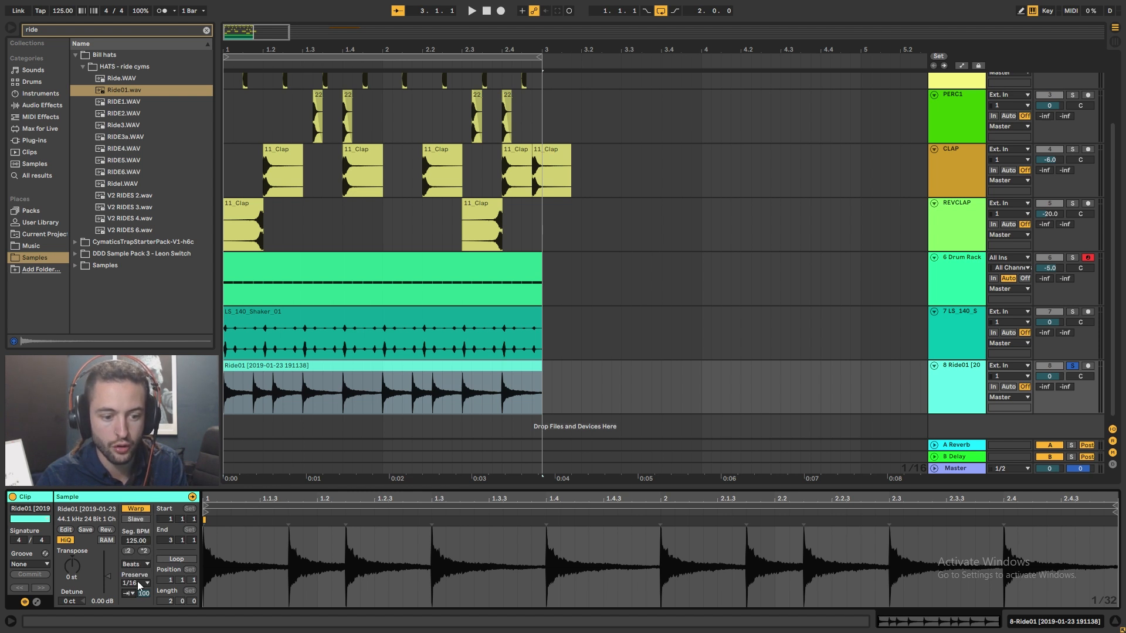
pyautogui.moveTo(144, 594); pyautogui.dragTo(143, 604)
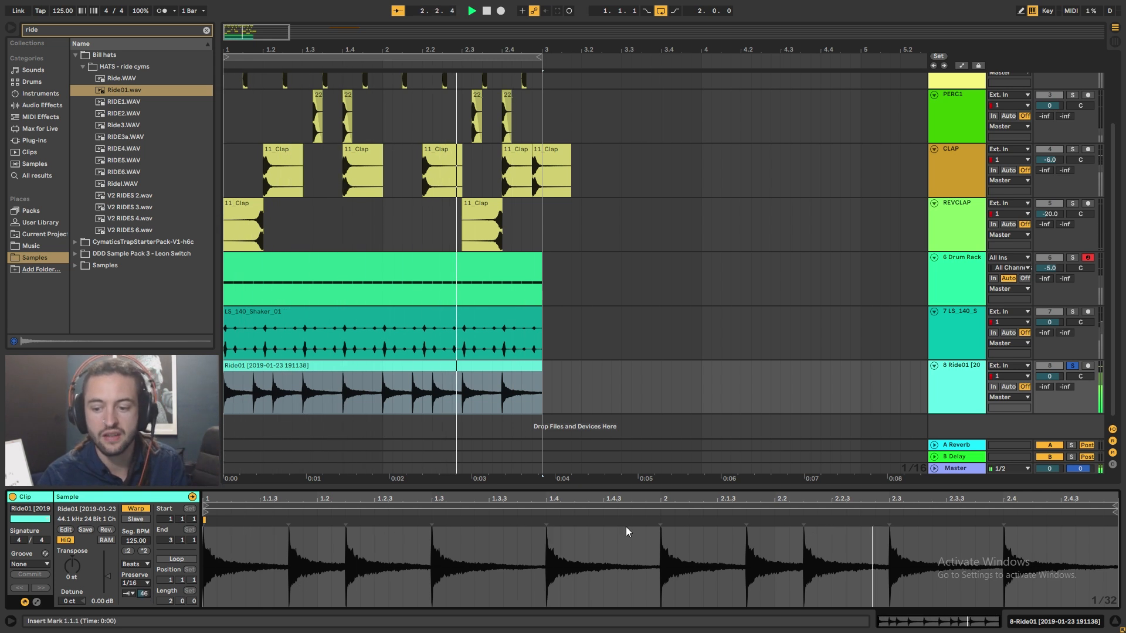
# Step: Play the loop while adding tracks to the solo one by one, from the shaker loop up through hats, claps, percussion and shaker to the kick
pyautogui.click(1073, 312)
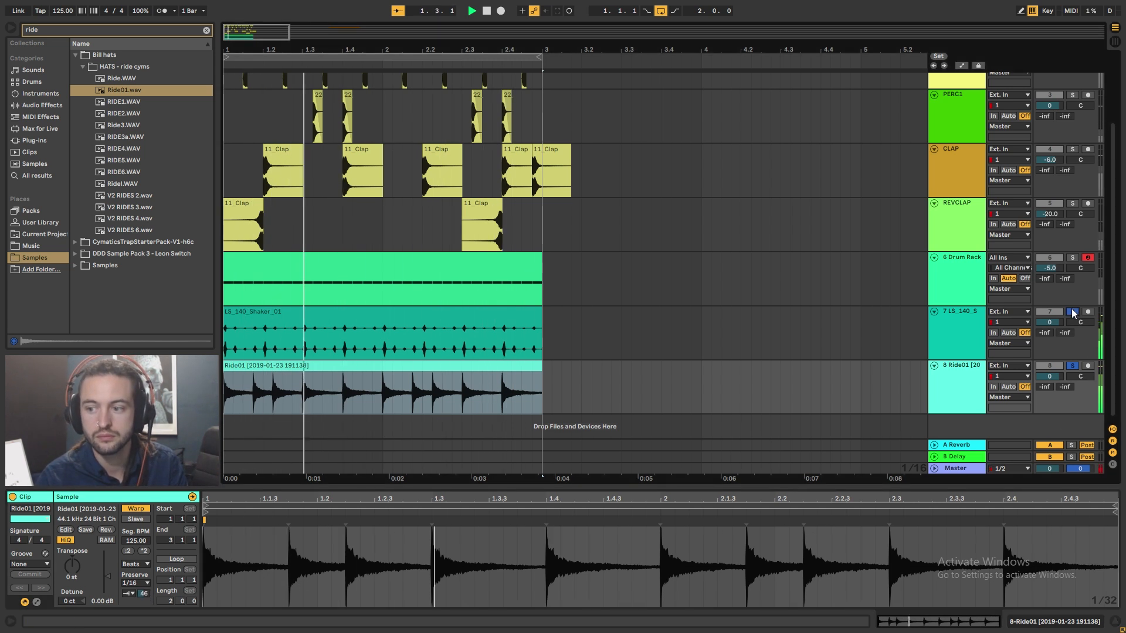
pyautogui.click(1074, 257)
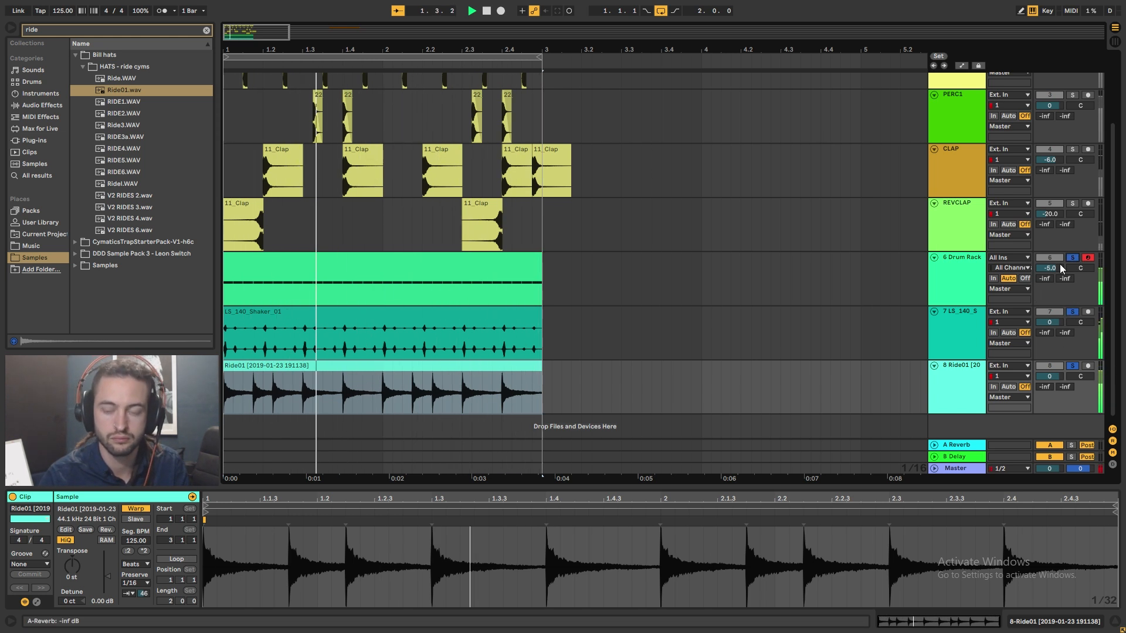
pyautogui.click(1073, 204)
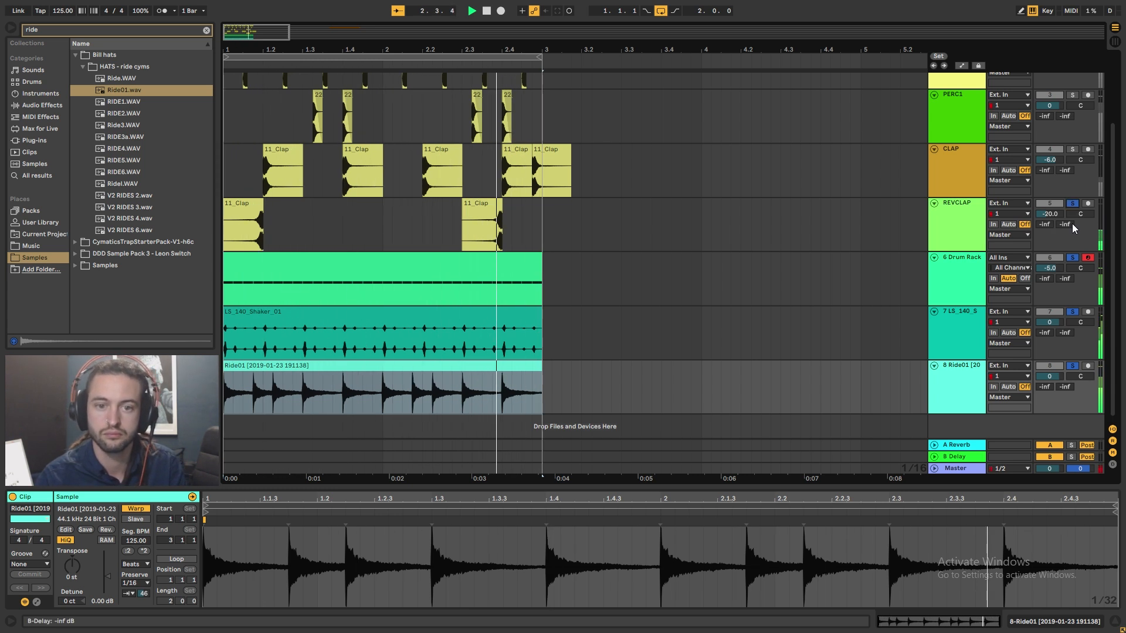
pyautogui.click(1073, 149)
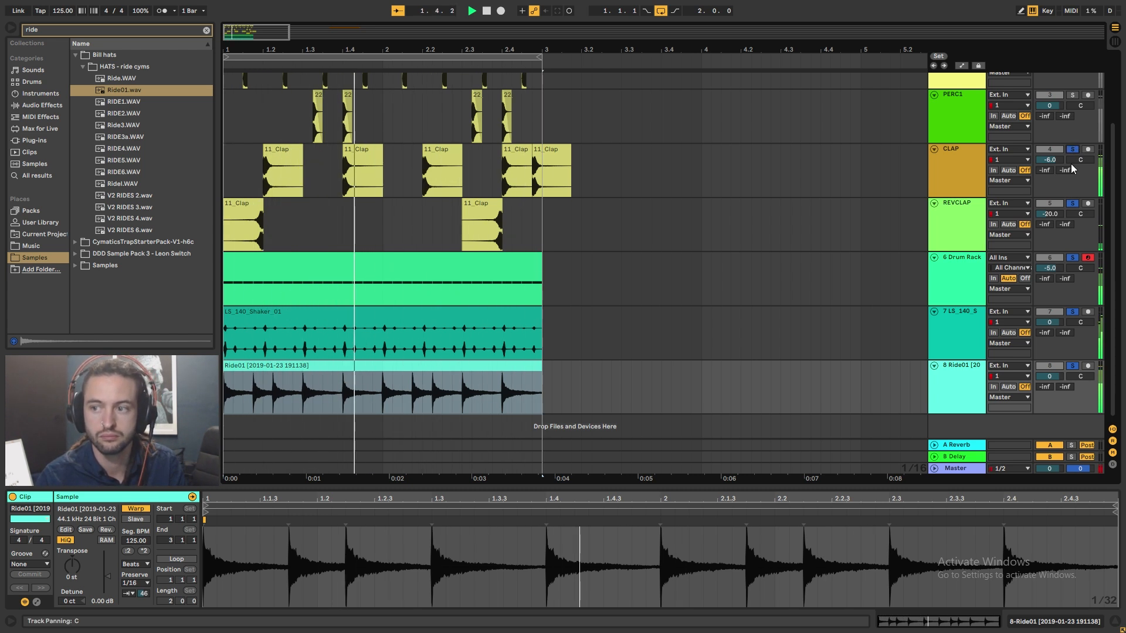
pyautogui.scroll(2, 1073, 153)
pyautogui.click(1074, 132)
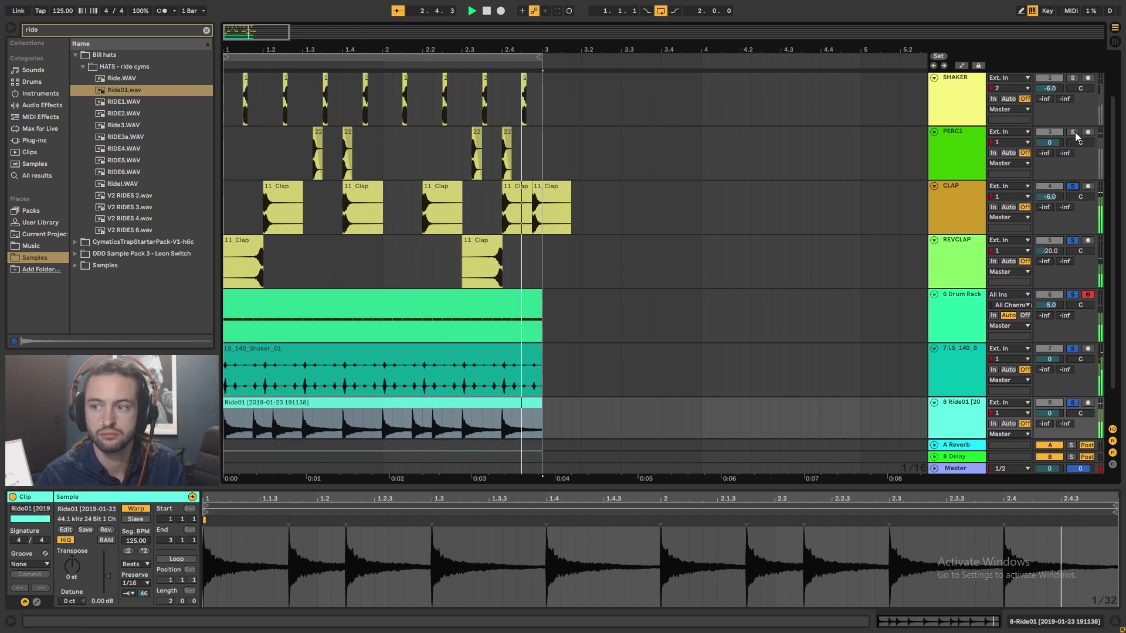
pyautogui.scroll(1, 1074, 132)
pyautogui.scroll(2, 1076, 135)
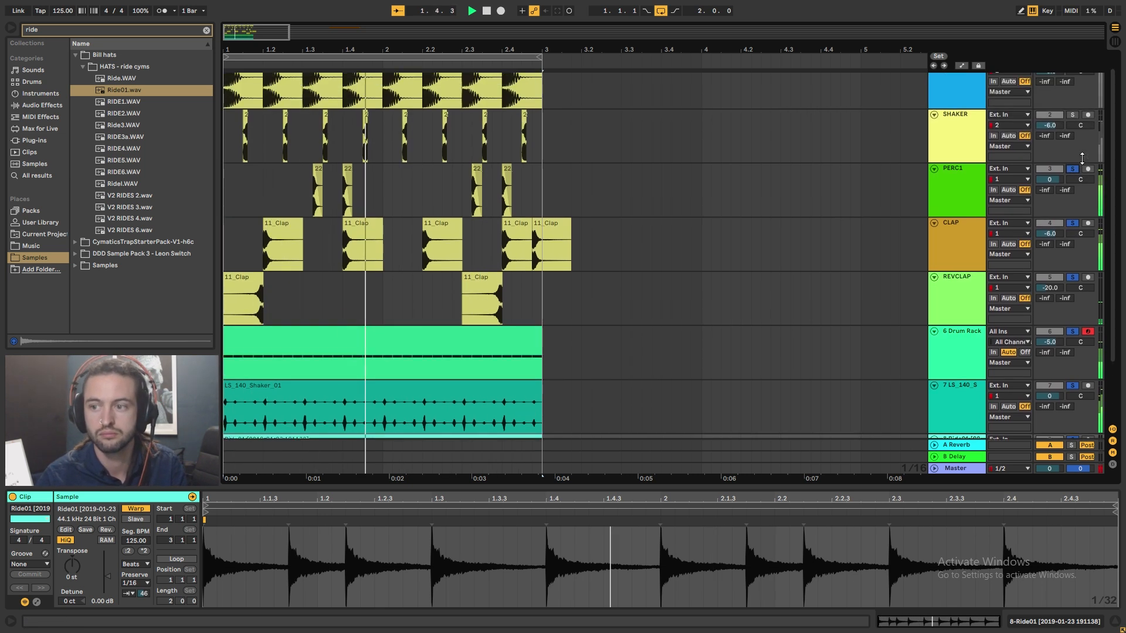
pyautogui.click(1073, 132)
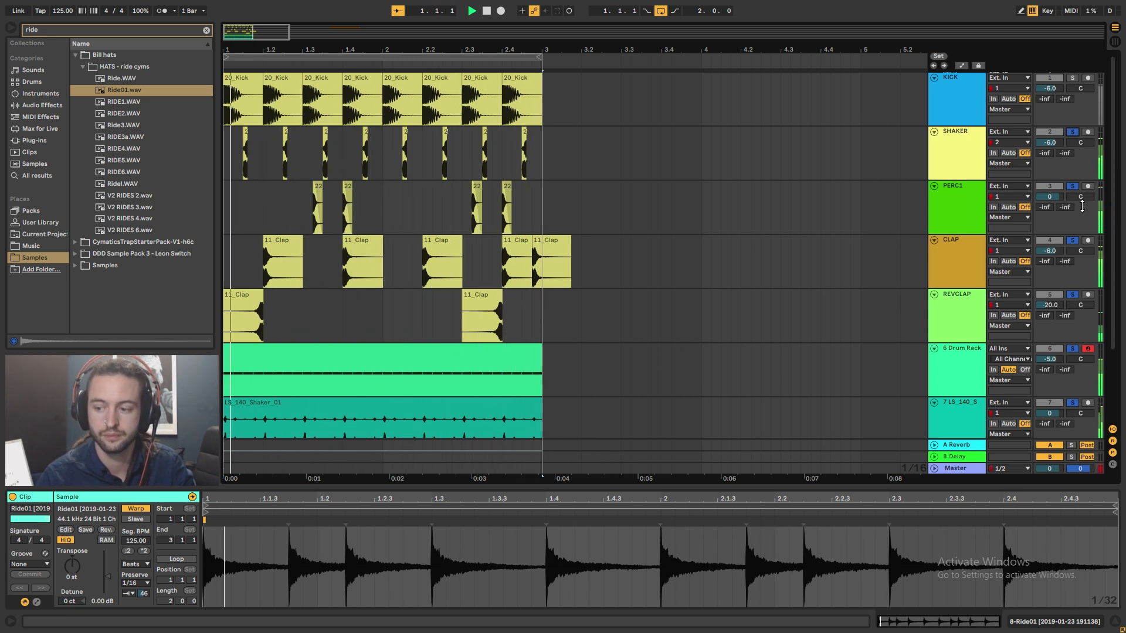
pyautogui.click(1072, 78)
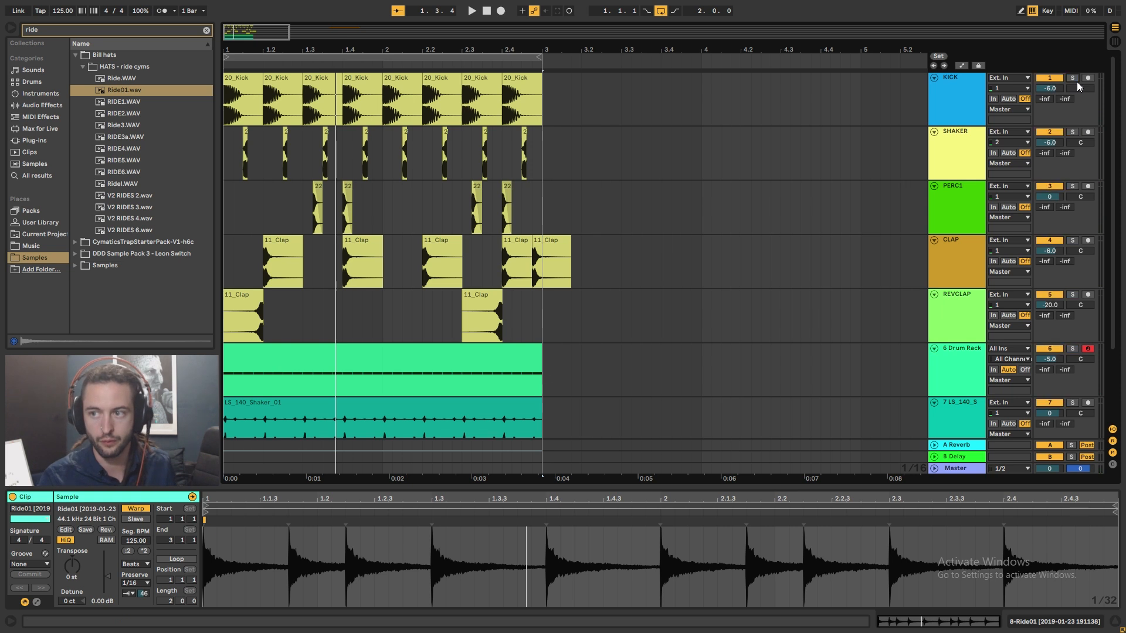
# Step: Fold every track below KICK, from SHAKER down to the ride track
pyautogui.click(933, 133)
pyautogui.click(934, 145)
pyautogui.click(934, 156)
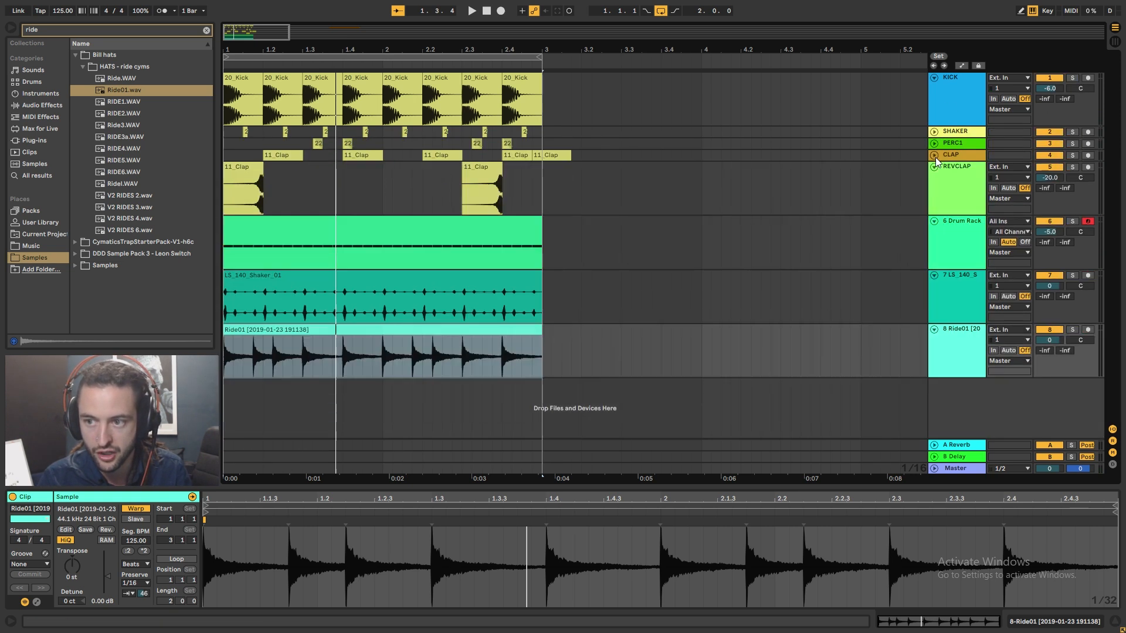
pyautogui.click(934, 167)
pyautogui.click(933, 178)
pyautogui.click(934, 188)
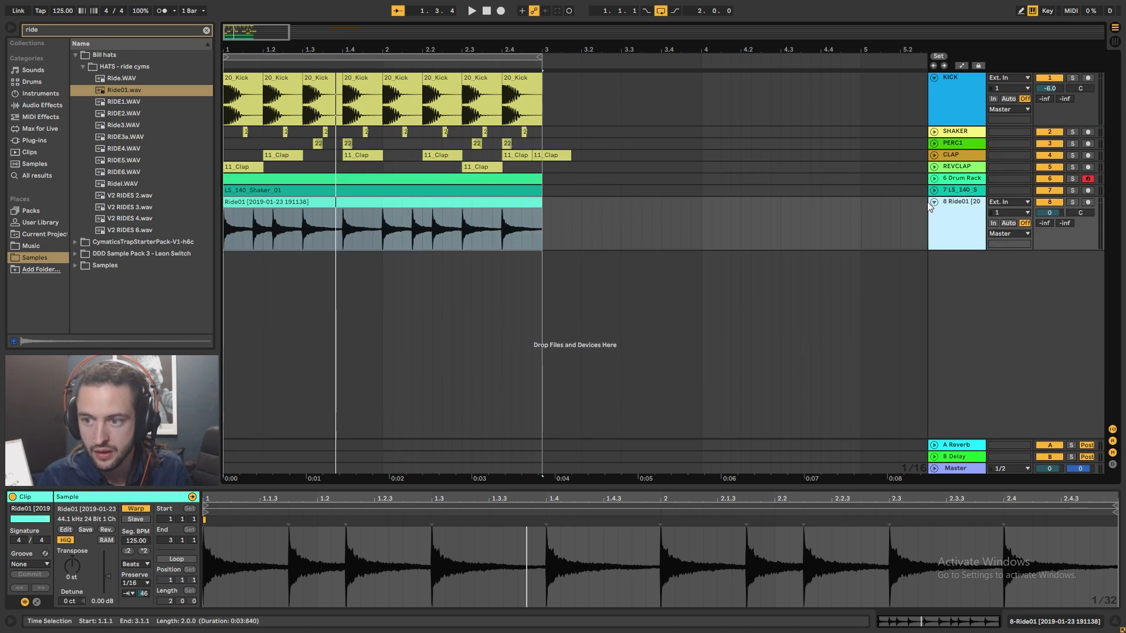
pyautogui.click(933, 202)
# Step: Rename the drum rack track High Hat, the LS_140 shaker track SHAKERLOOP and the ride track RIDE
pyautogui.click(976, 191)
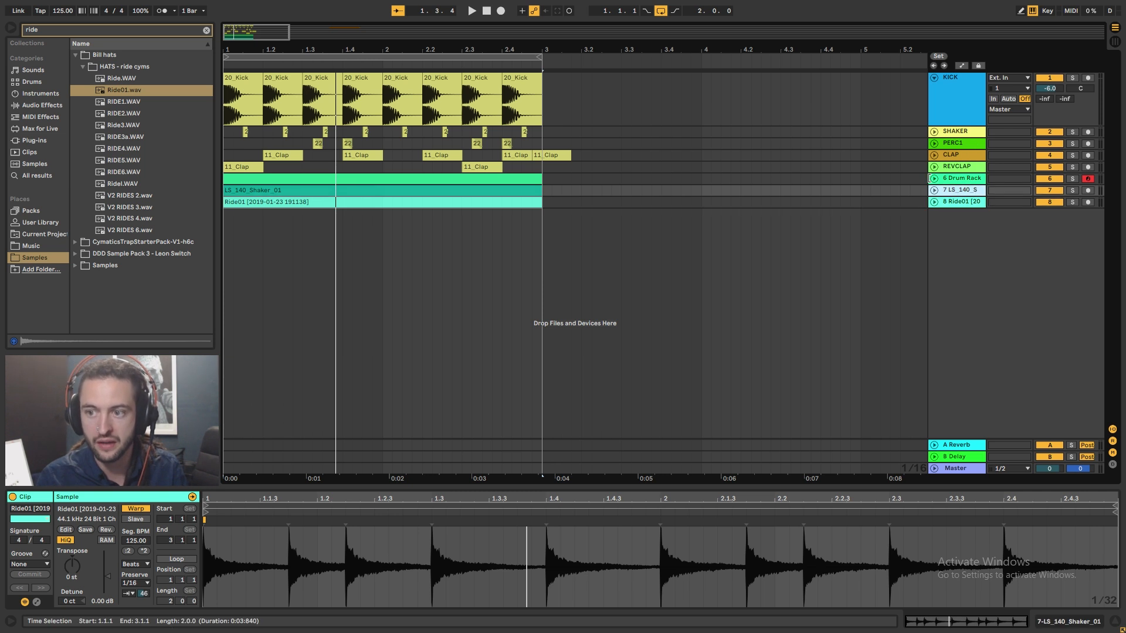
pyautogui.click(934, 178)
pyautogui.write('High')
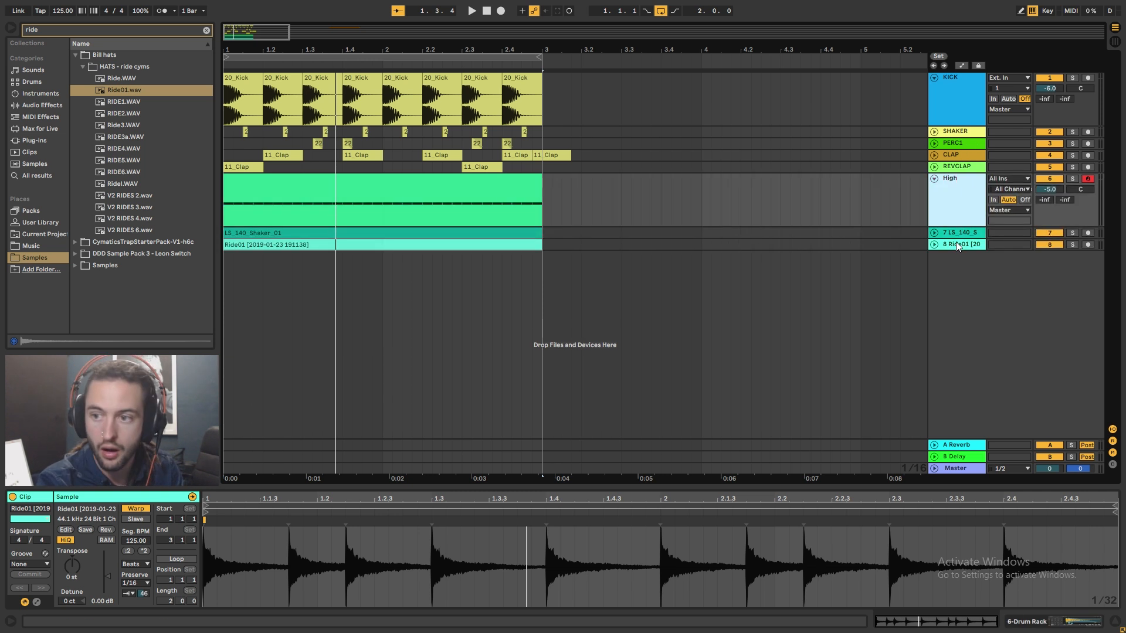
pyautogui.write(' Hat')
pyautogui.click(917, 234)
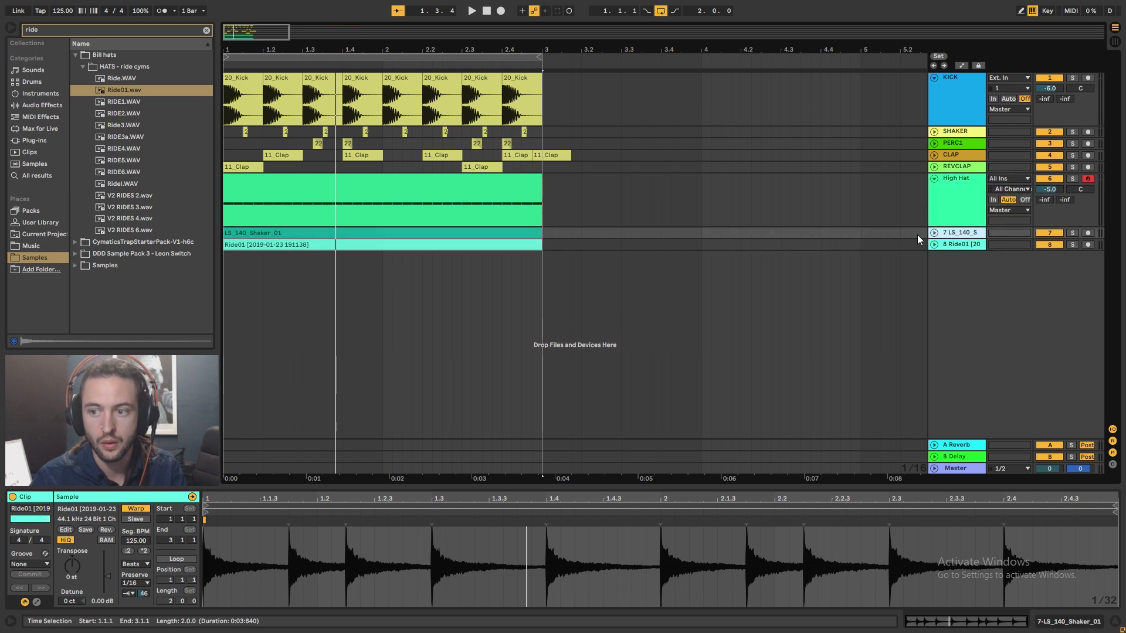
pyautogui.click(963, 246)
pyautogui.write('RIDE')
pyautogui.press('Return')
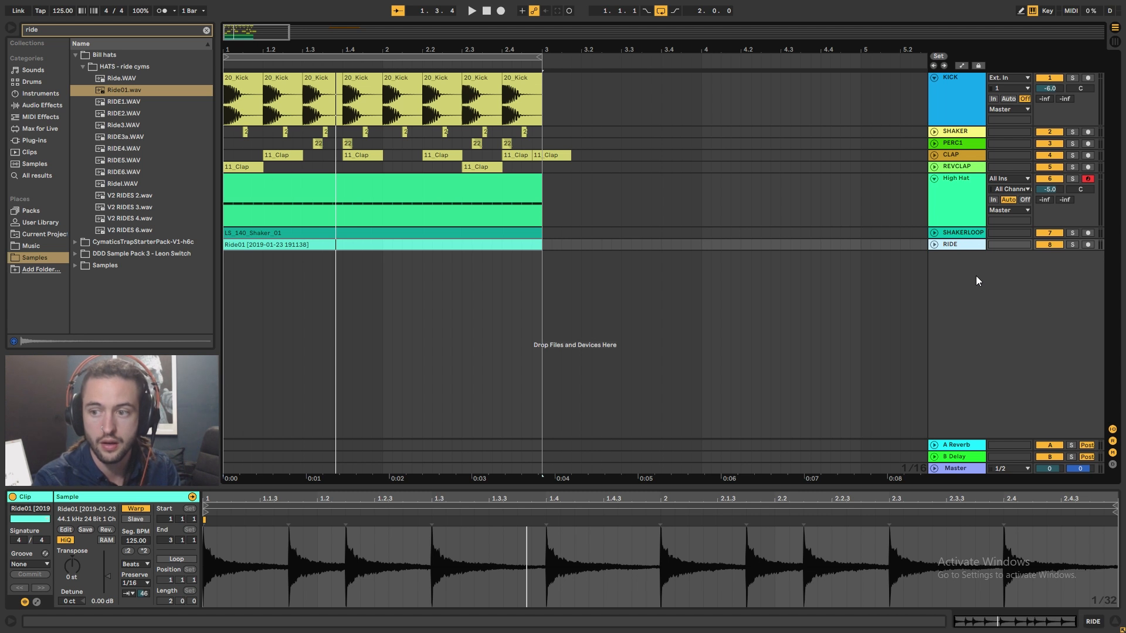
# Step: Group the tracks from SHAKER through RIDE and name the group PERCGROUP
pyautogui.click(938, 205)
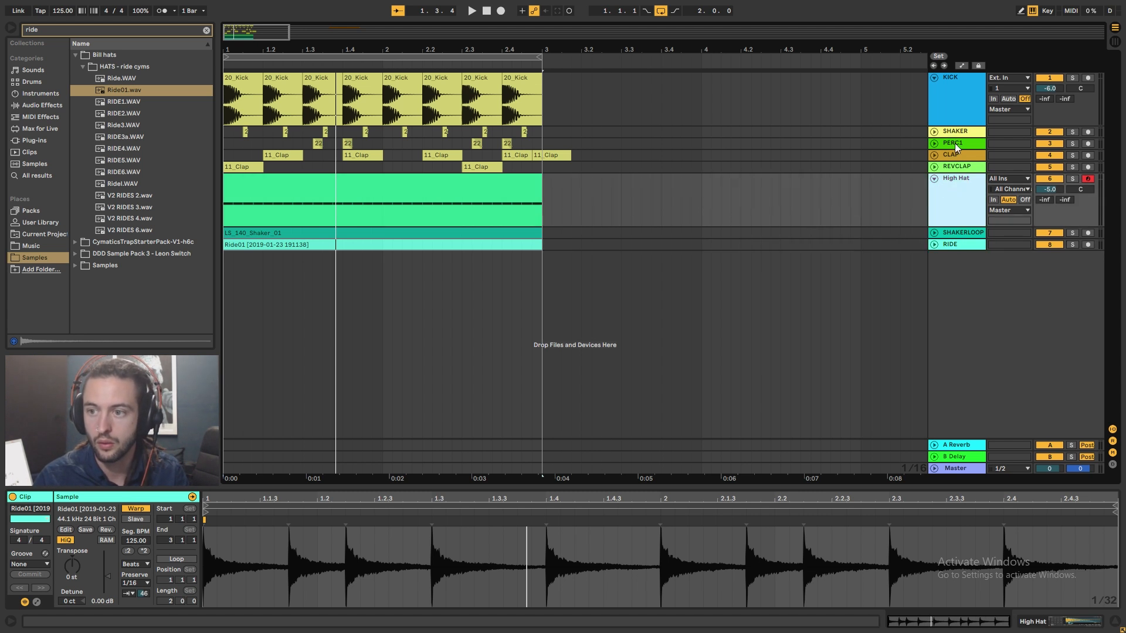
pyautogui.click(955, 133)
pyautogui.keyDown('shift'); pyautogui.click(957, 245); pyautogui.keyUp('shift')
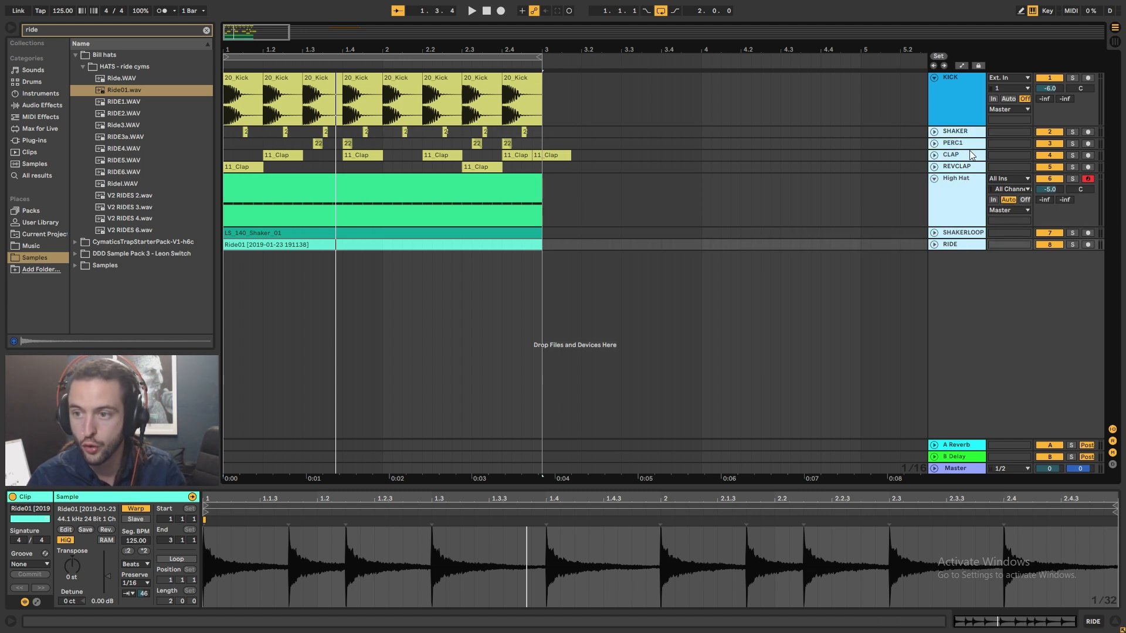
pyautogui.hotkey('ctrl', 'g')
pyautogui.hotkey('ctrl', 'r')
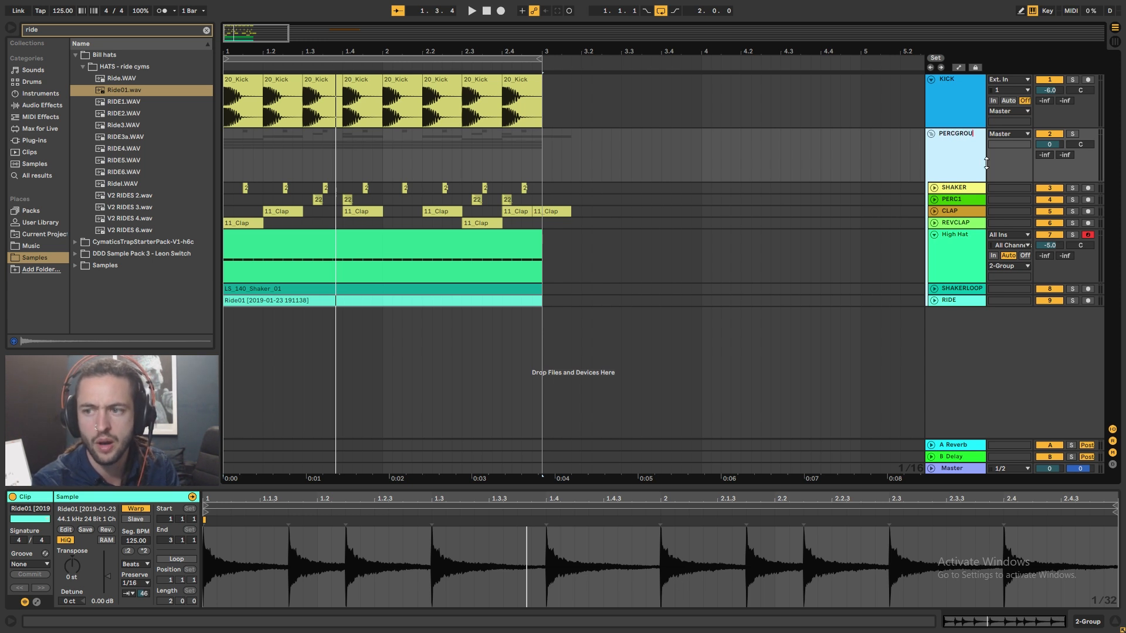
# Step: Return the insert marker to bar 1 and unfold all tracks inside PERCGROUP, from SHAKER to RIDE
pyautogui.click(934, 234)
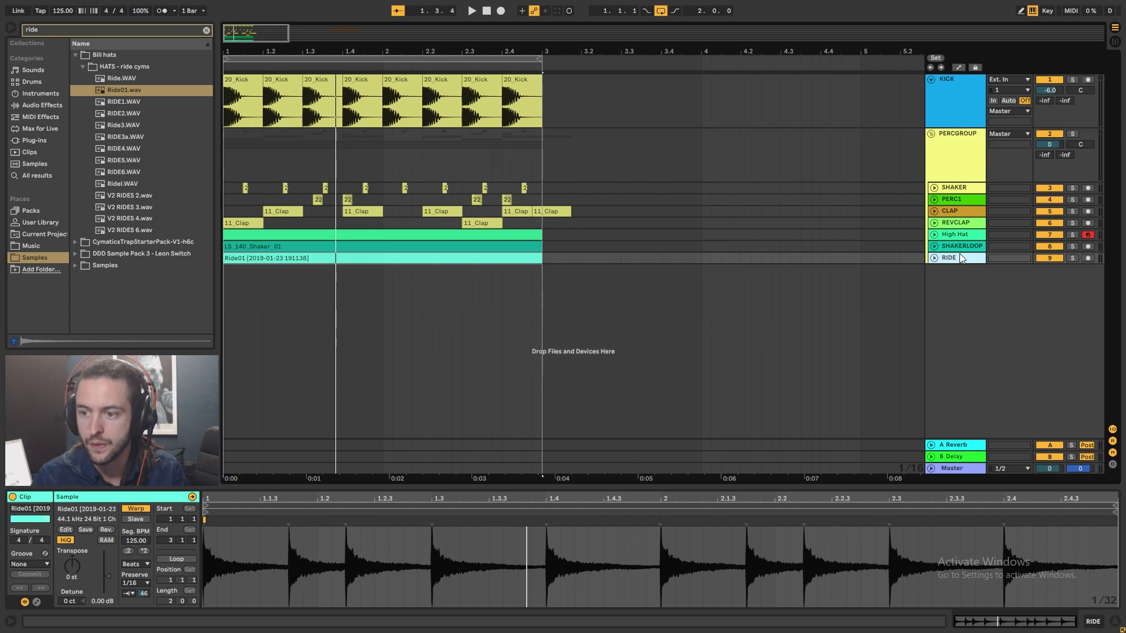
pyautogui.click(223, 172)
pyautogui.click(942, 193)
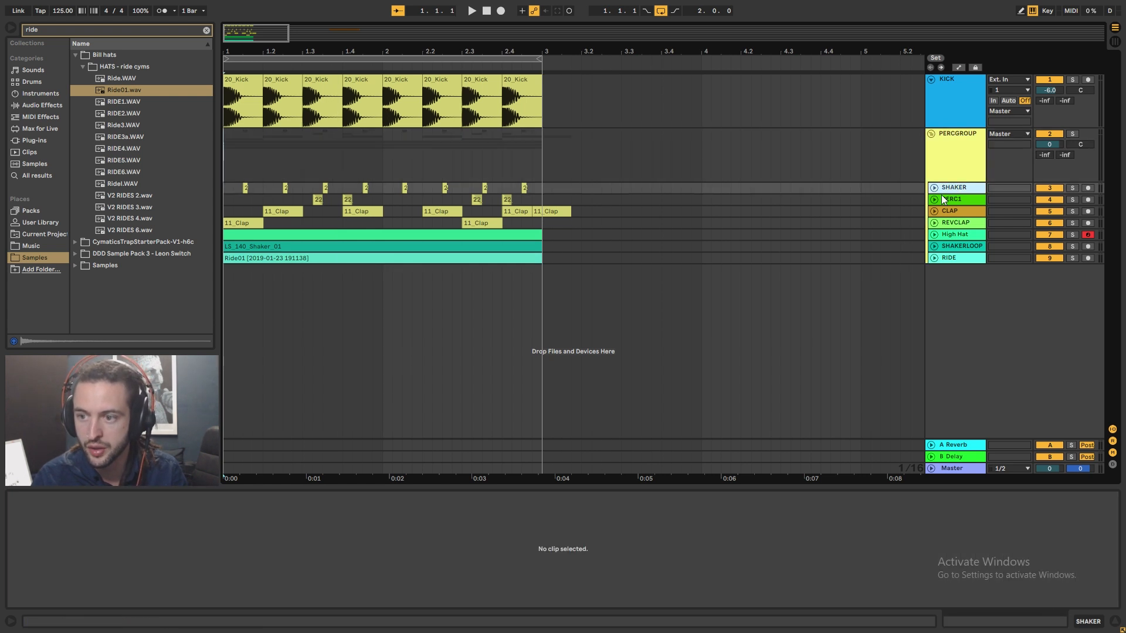
pyautogui.click(934, 187)
pyautogui.click(935, 242)
pyautogui.click(934, 296)
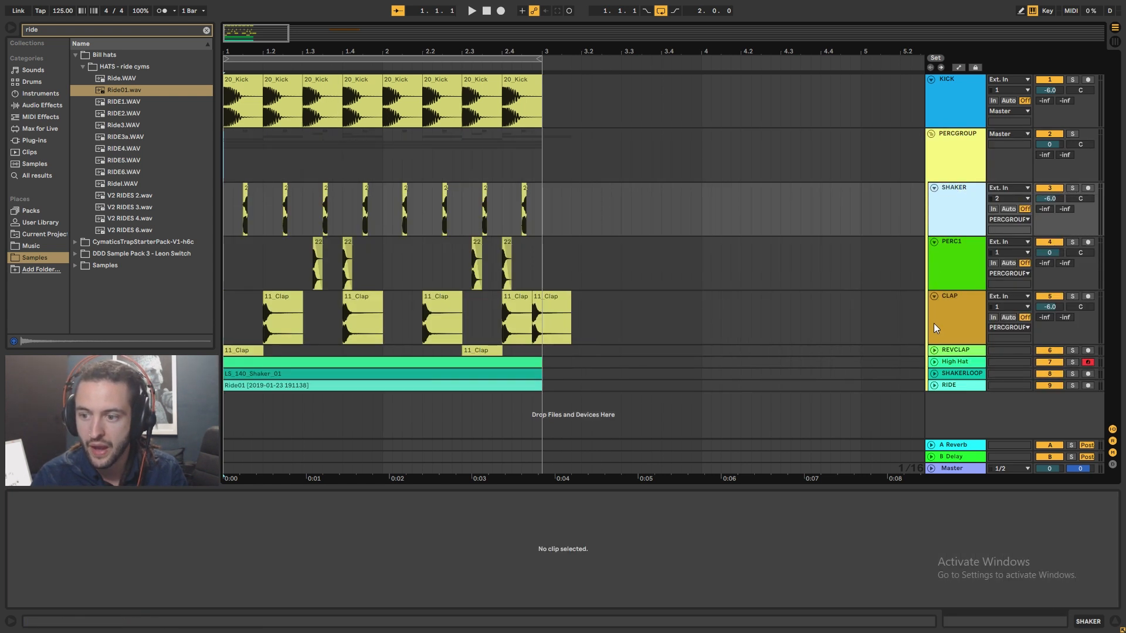
pyautogui.click(934, 351)
pyautogui.click(933, 417)
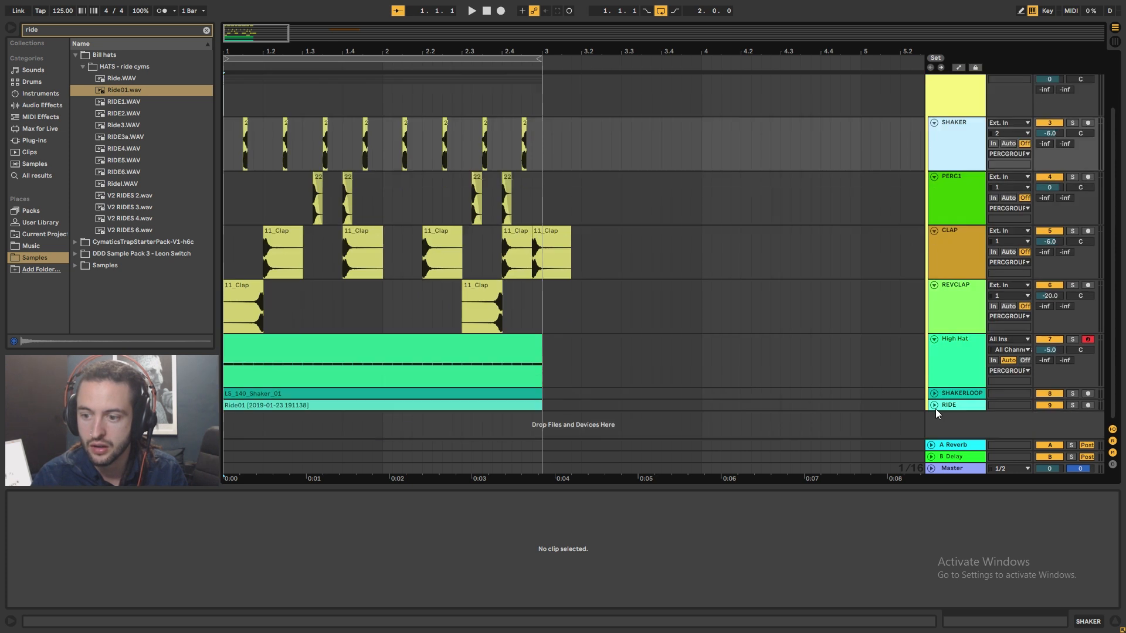
pyautogui.click(935, 395)
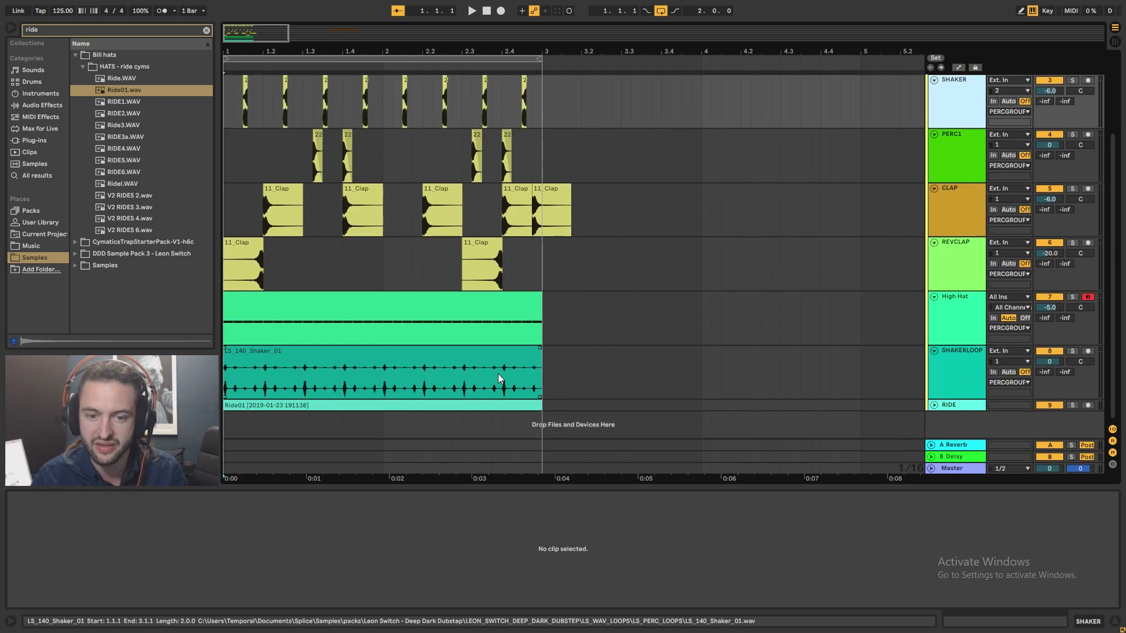
pyautogui.click(935, 405)
pyautogui.scroll(-1, 449, 357)
pyautogui.scroll(3, 383, 336)
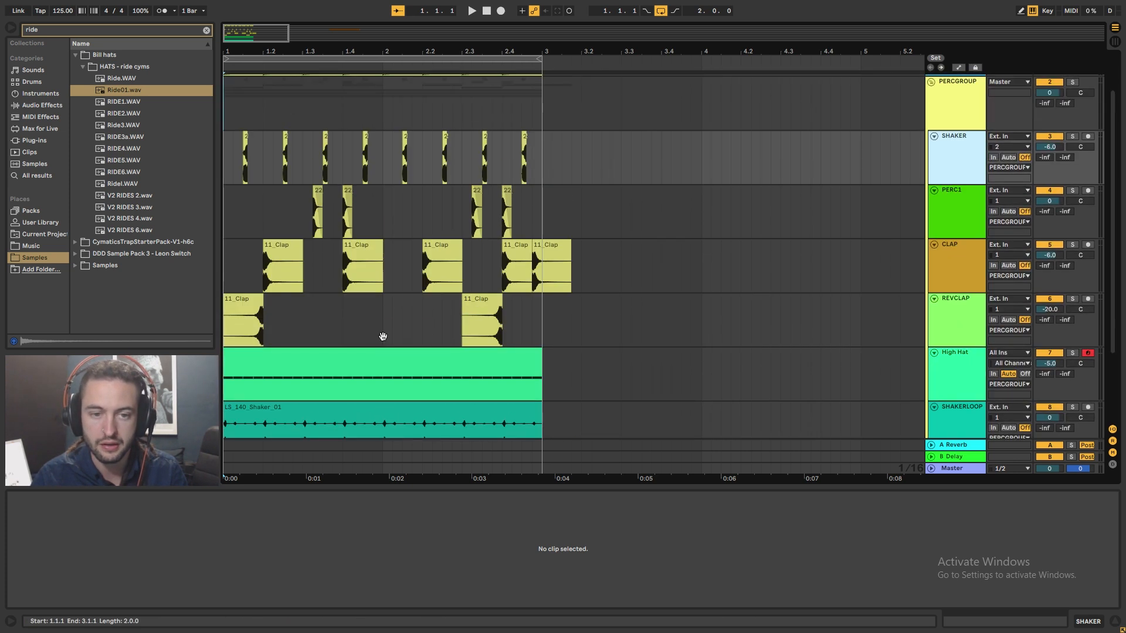
pyautogui.scroll(2, 381, 270)
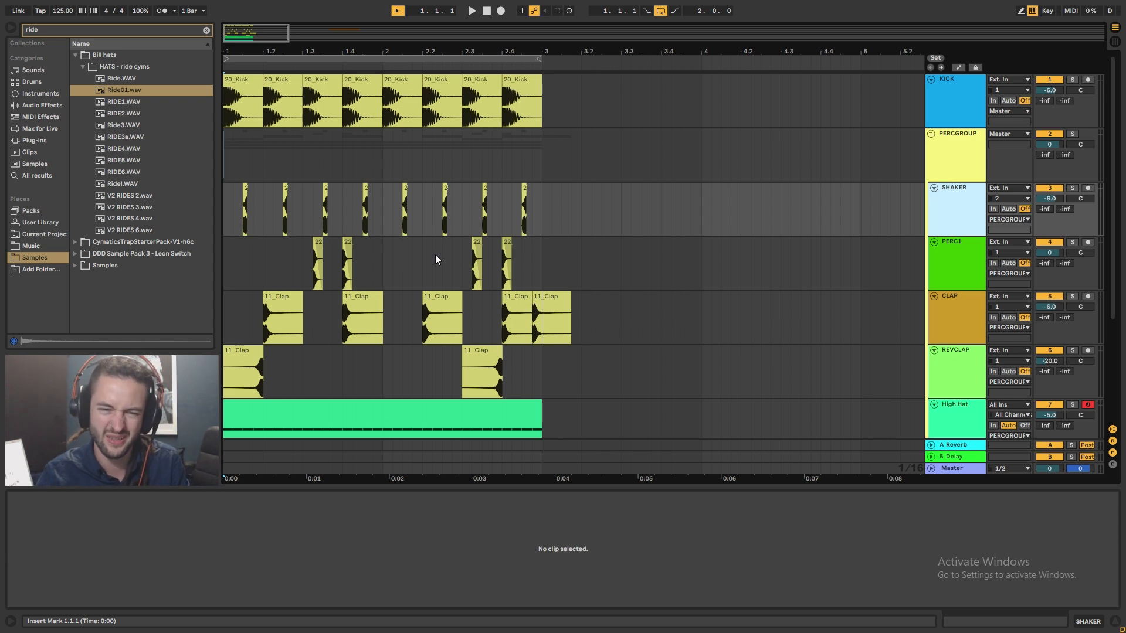
# Step: Clear the browser search and find Utility among the audio effects
pyautogui.click(206, 30)
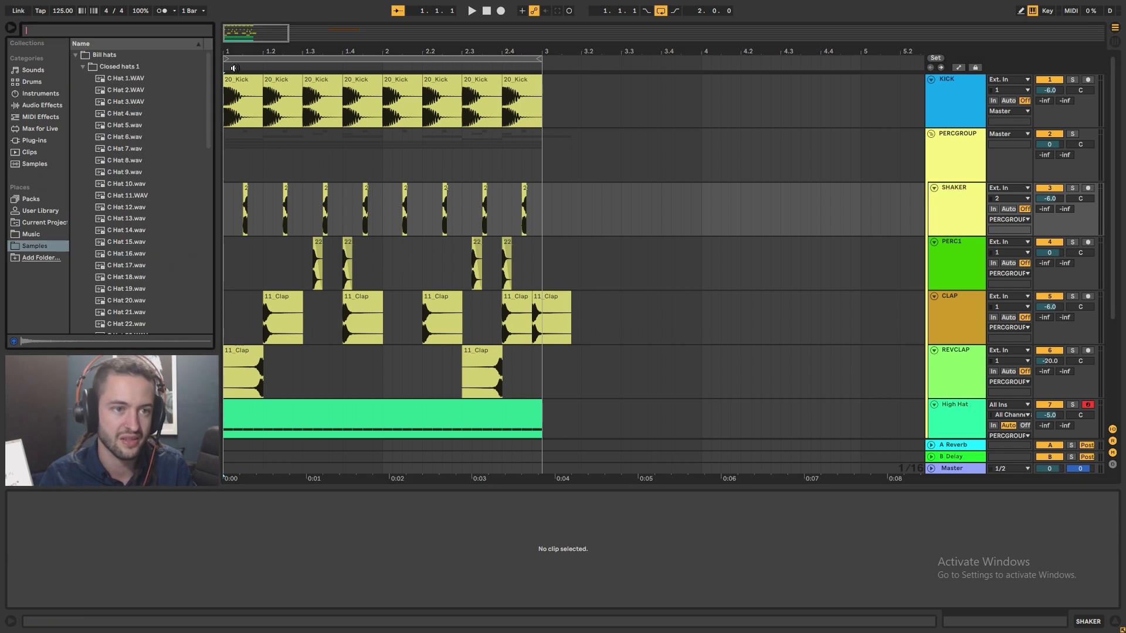
pyautogui.click(33, 105)
pyautogui.scroll(-5, 184, 134)
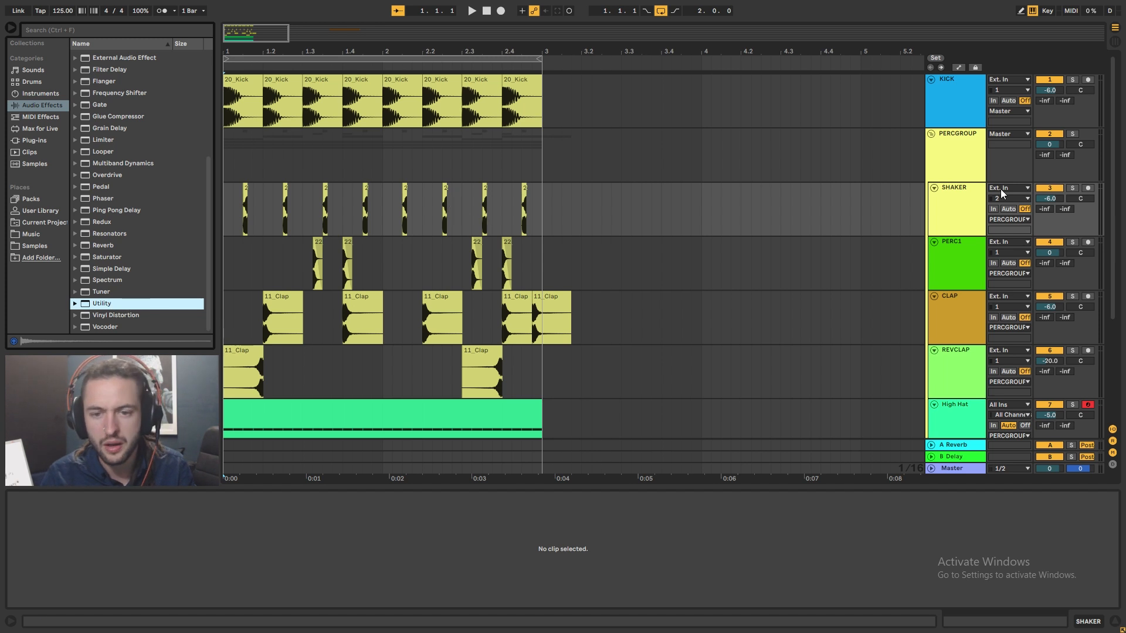
# Step: Solo the KICK and SHAKER tracks, start playback and pan SHAKER to 20L
pyautogui.click(961, 202)
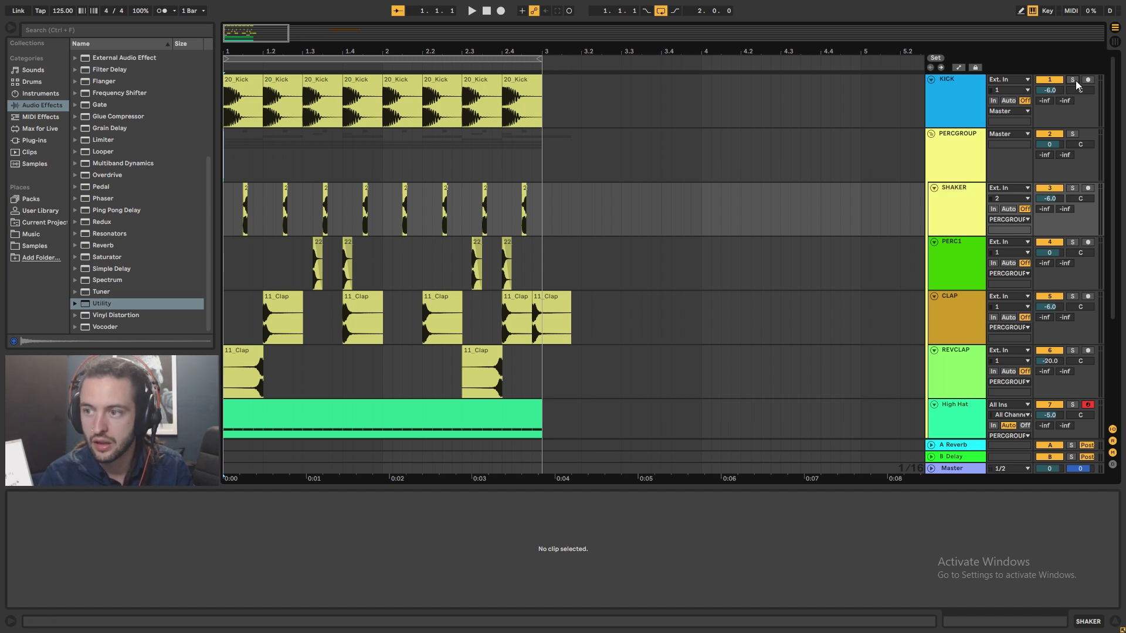
pyautogui.click(1072, 188)
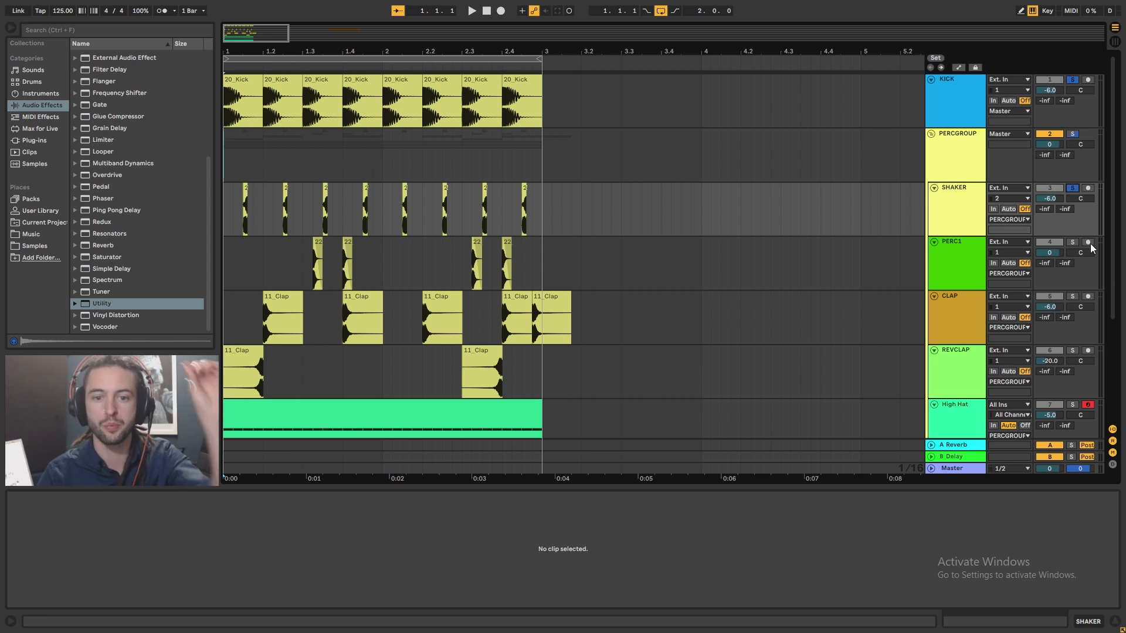
pyautogui.press('space')
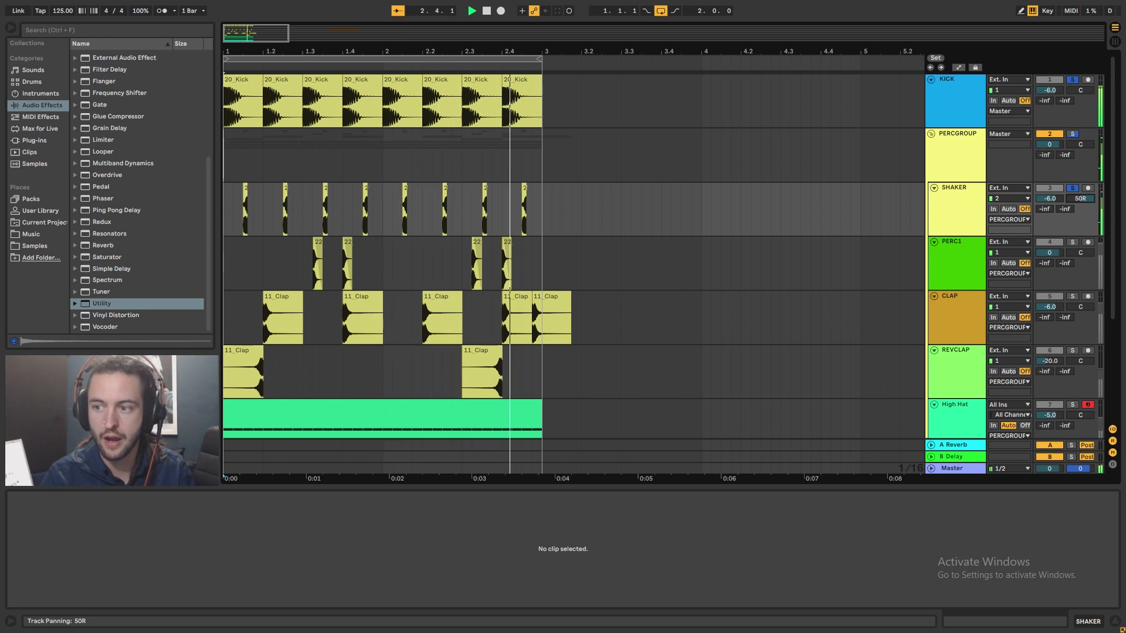
pyautogui.moveTo(1080, 199); pyautogui.dragTo(1080, 258)
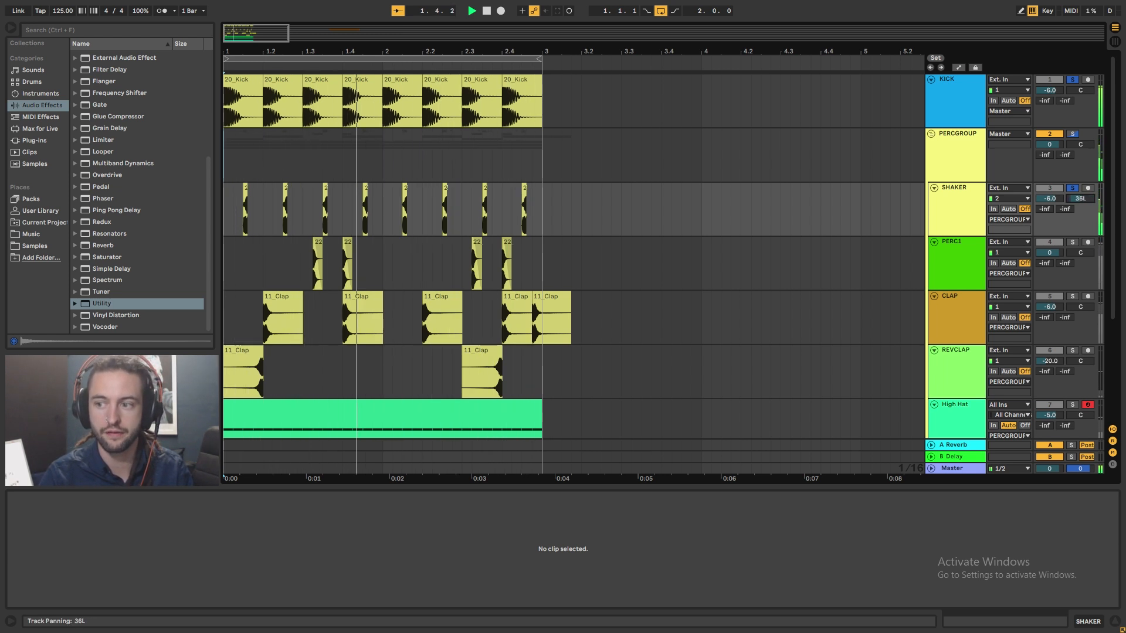
pyautogui.moveTo(1080, 199); pyautogui.dragTo(1080, 191)
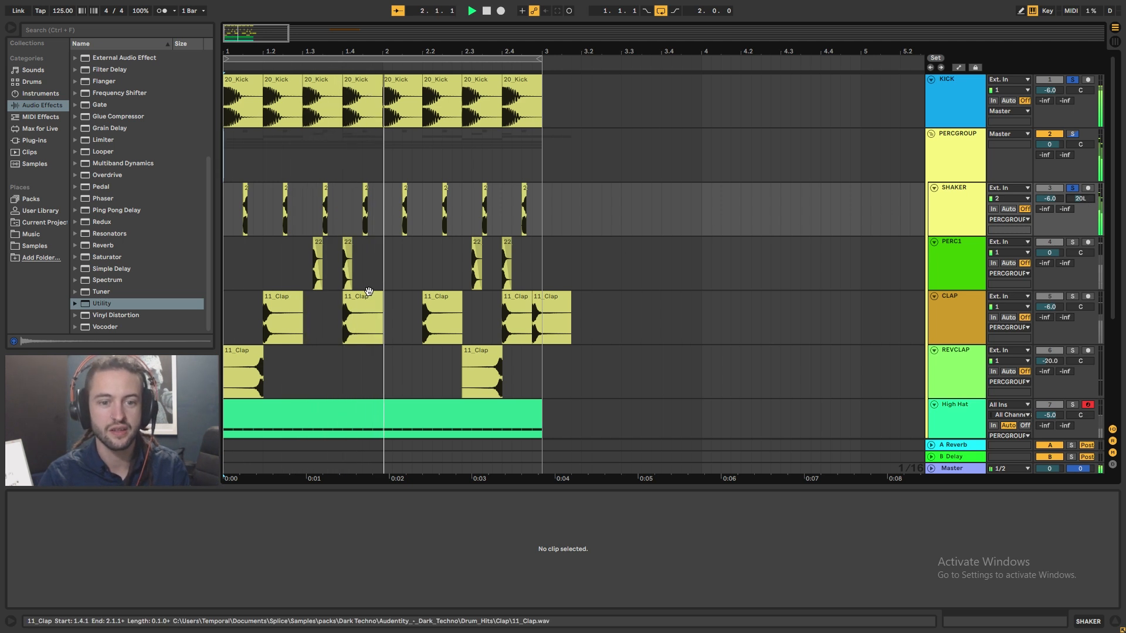
# Step: Add PERC1 to the soloed tracks and pan it to 25R
pyautogui.moveTo(1080, 253); pyautogui.dragTo(1081, 249)
pyautogui.click(1072, 243)
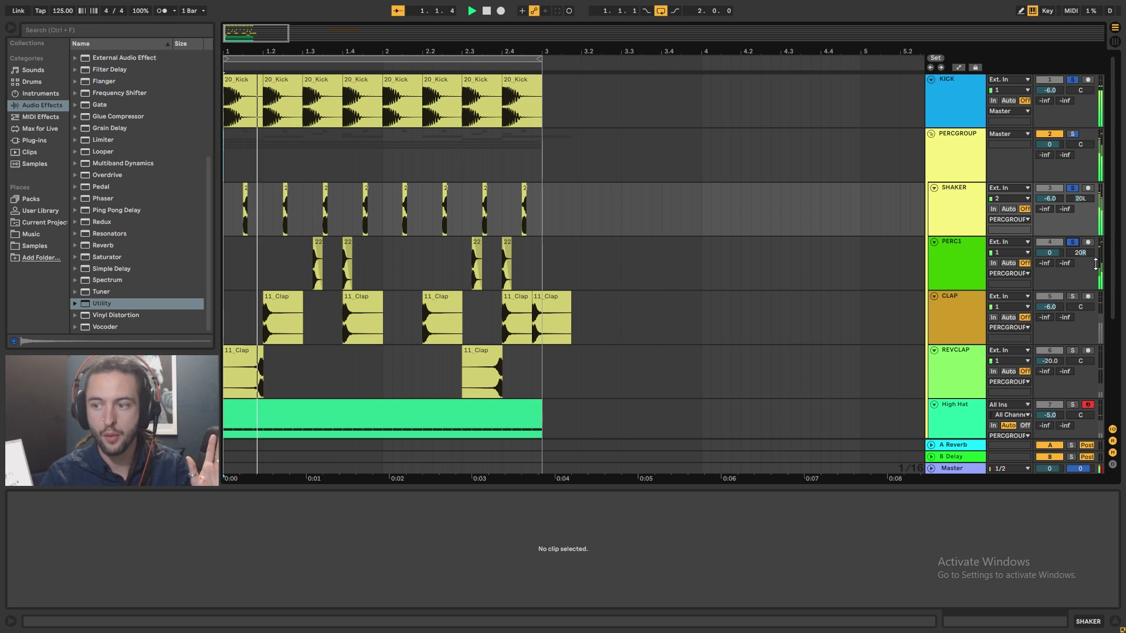
pyautogui.moveTo(1080, 252); pyautogui.dragTo(1080, 249)
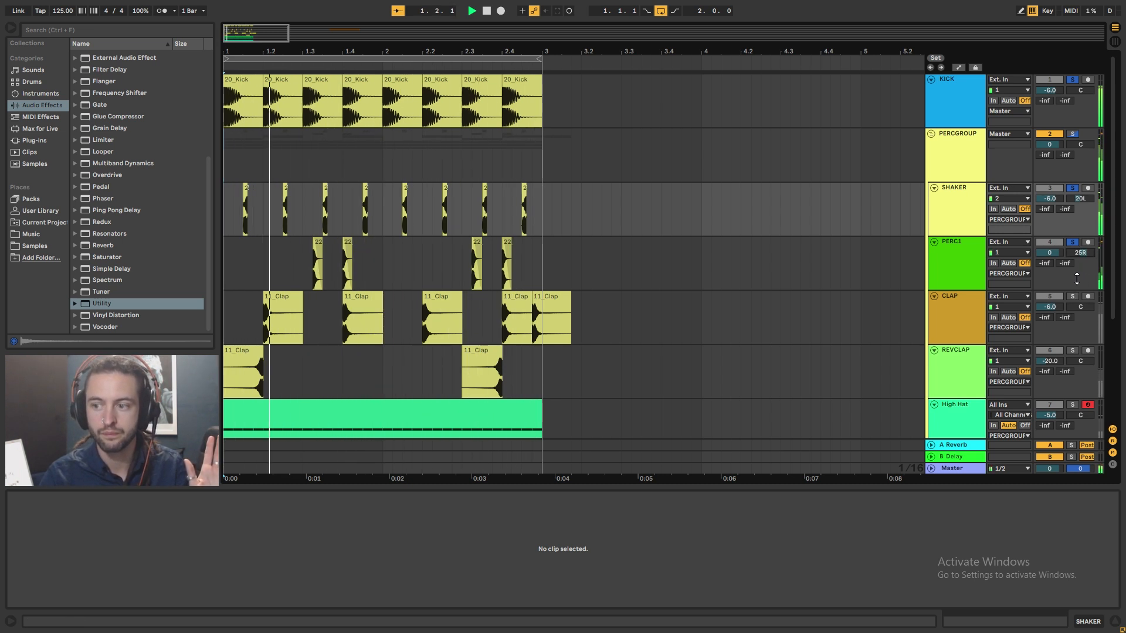
# Step: Add CLAP and REVCLAP to the soloed tracks and pan both to 10R
pyautogui.click(1073, 297)
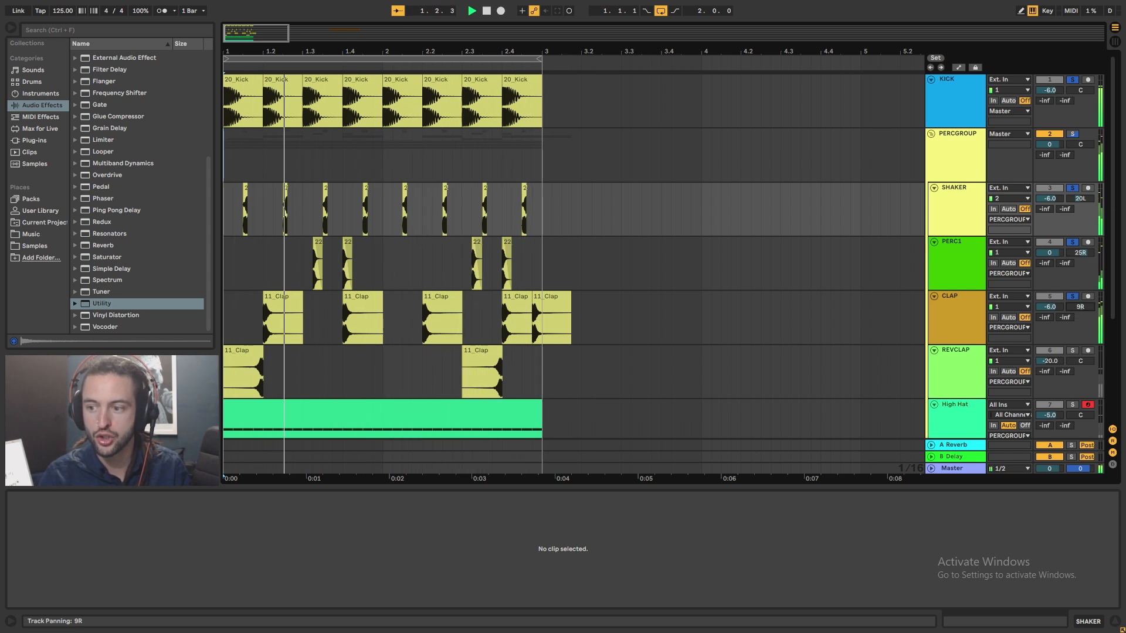
pyautogui.moveTo(1080, 307); pyautogui.dragTo(1075, 326)
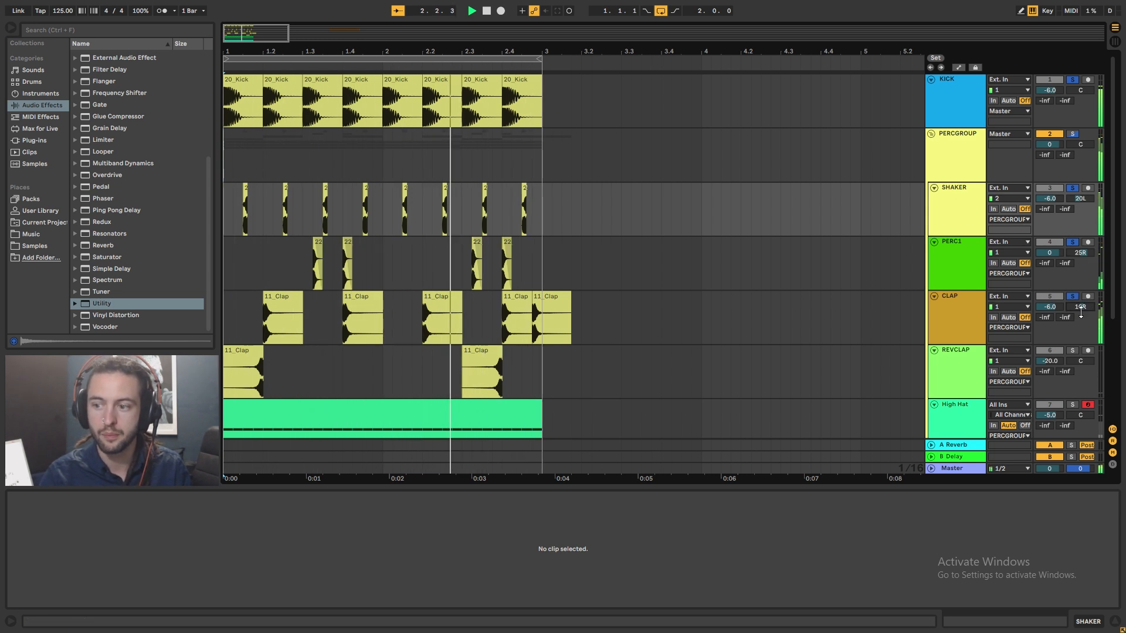
pyautogui.click(1073, 350)
pyautogui.moveTo(1080, 361); pyautogui.dragTo(1080, 347)
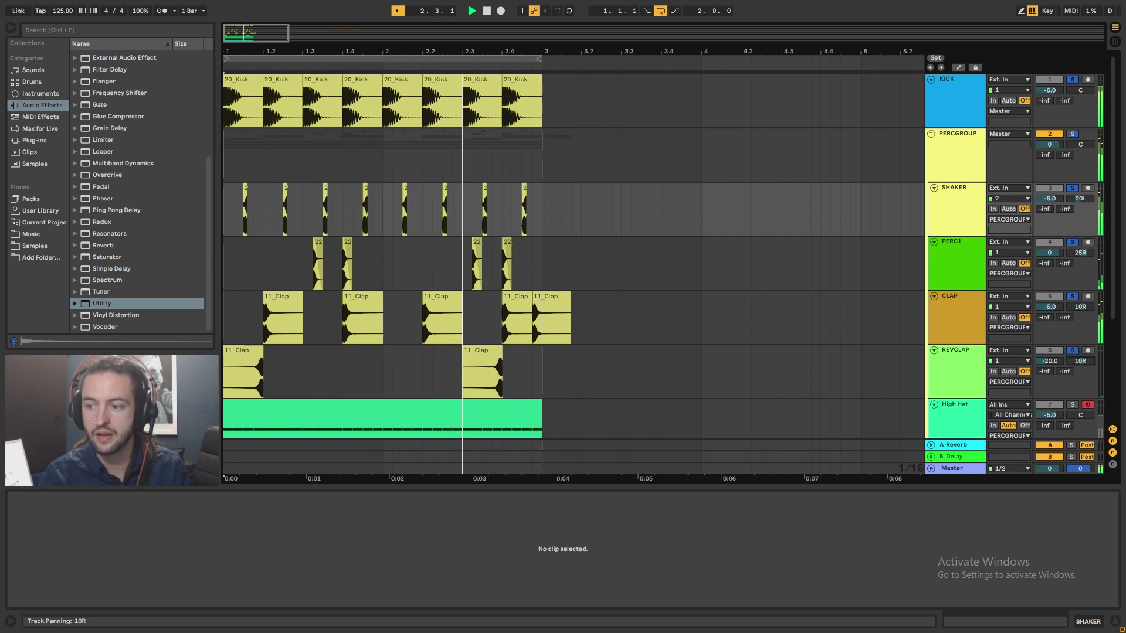
# Step: Solo the High Hat track too, pan it to 15L and set its volume to -9.0 dB
pyautogui.scroll(-2, 1072, 379)
pyautogui.click(1072, 380)
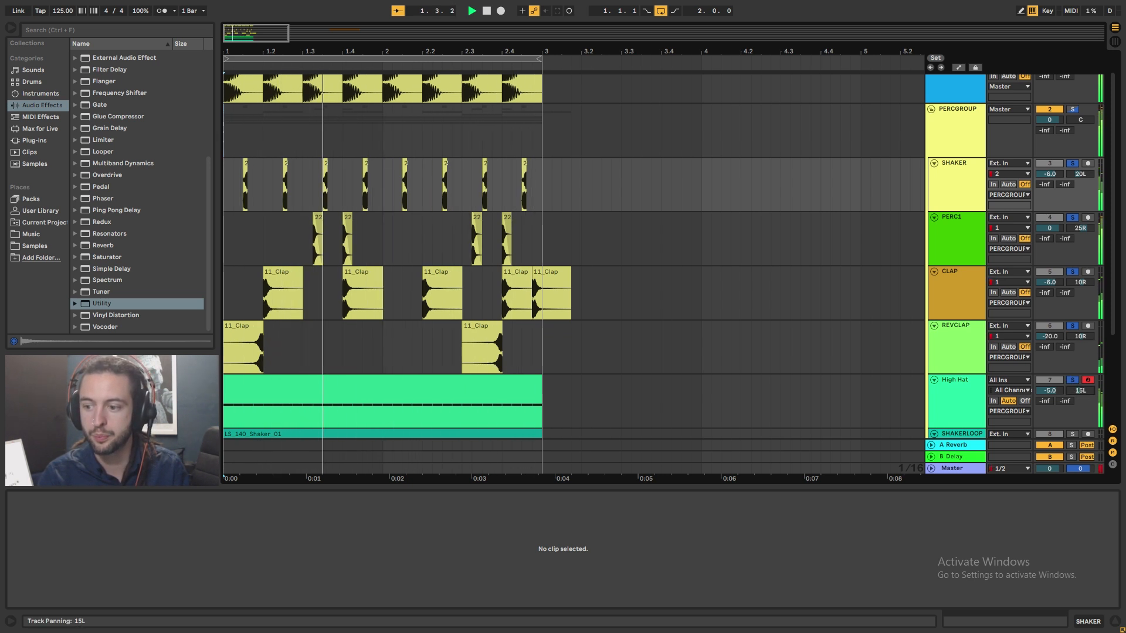
pyautogui.moveTo(1049, 390); pyautogui.dragTo(1054, 395)
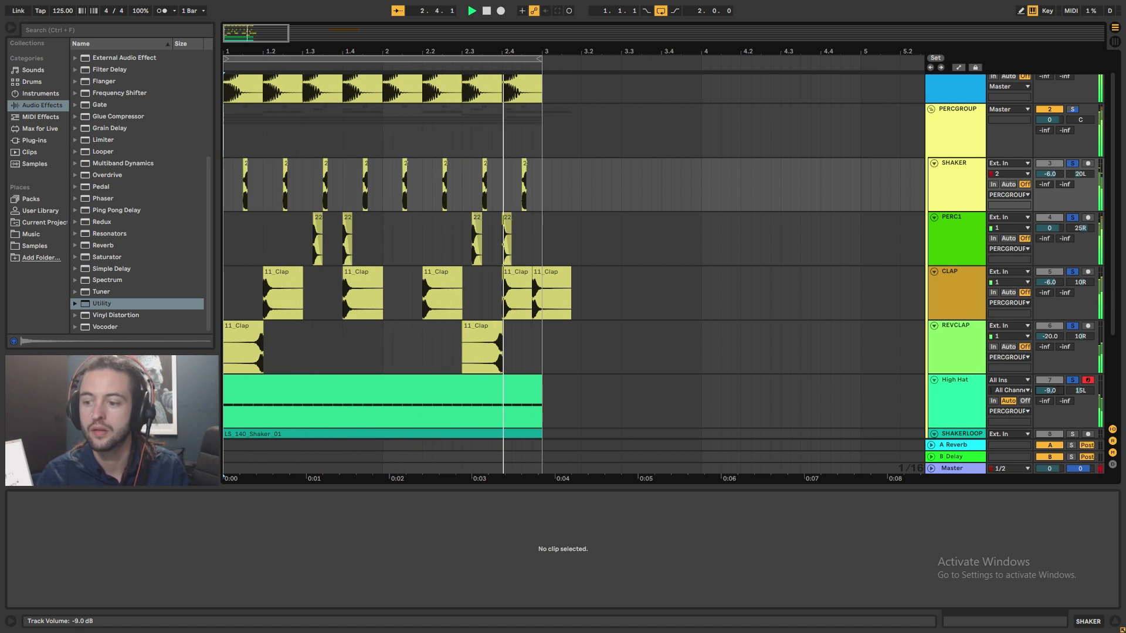
# Step: Solo only SHAKERLOOP and add a Utility effect to it with the input channel set to Left
pyautogui.scroll(-3, 1065, 375)
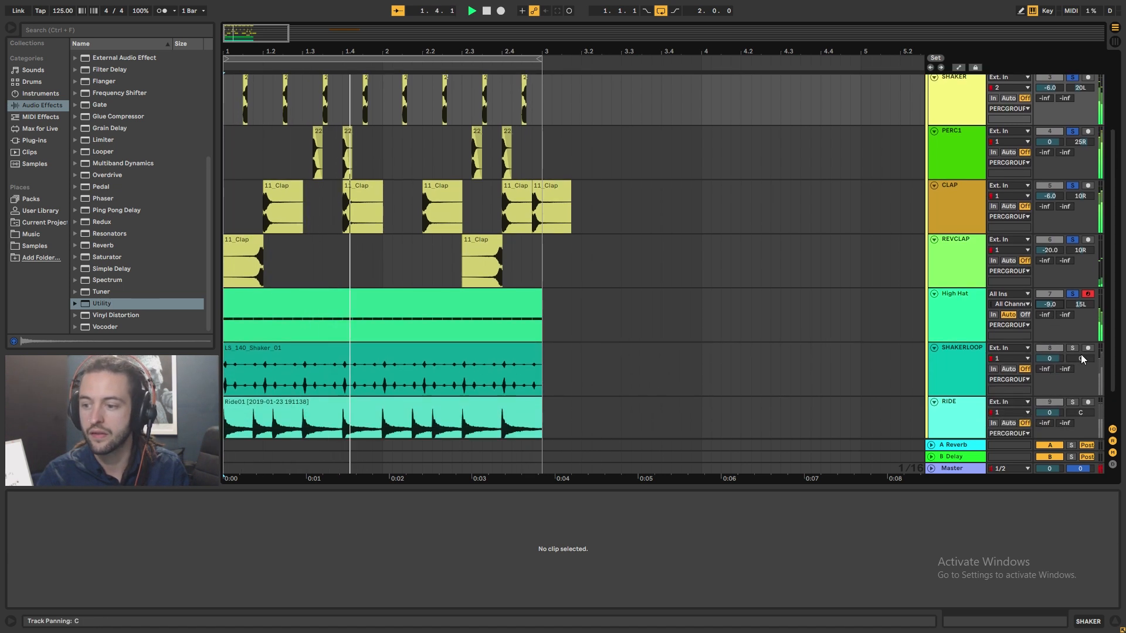
pyautogui.click(1073, 348)
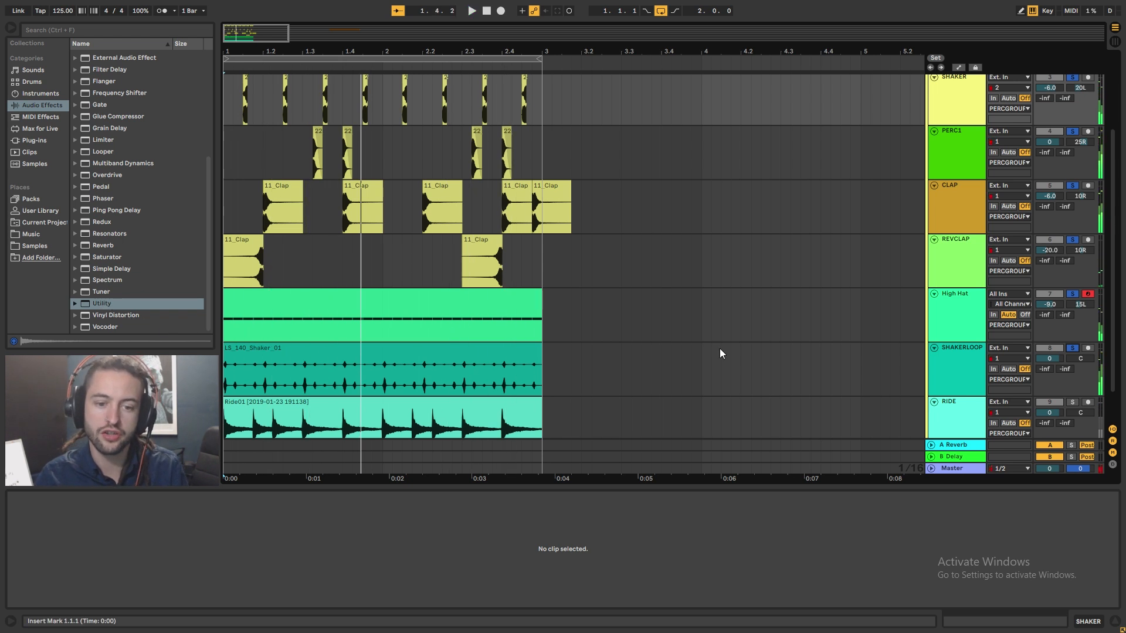
pyautogui.click(1068, 349)
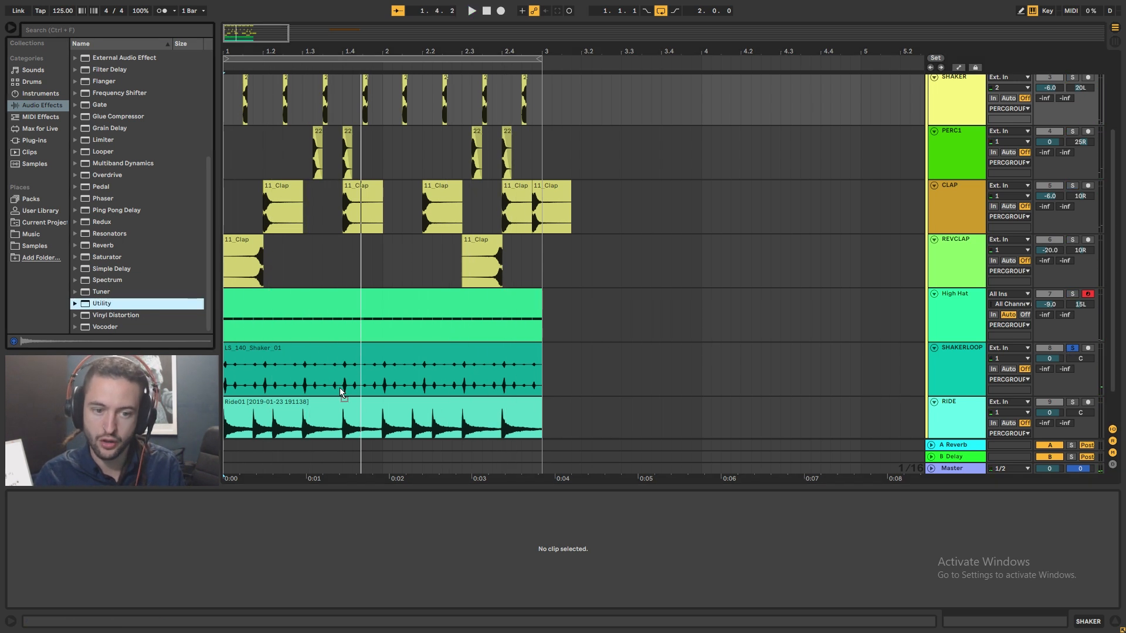
pyautogui.moveTo(353, 372); pyautogui.dragTo(353, 375)
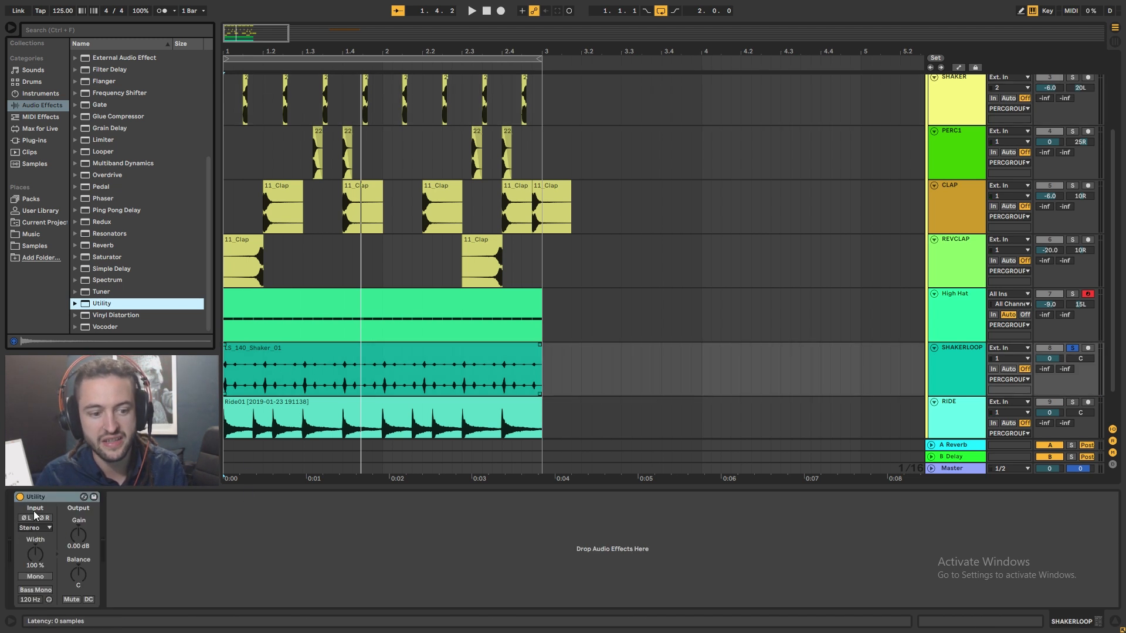
pyautogui.click(37, 528)
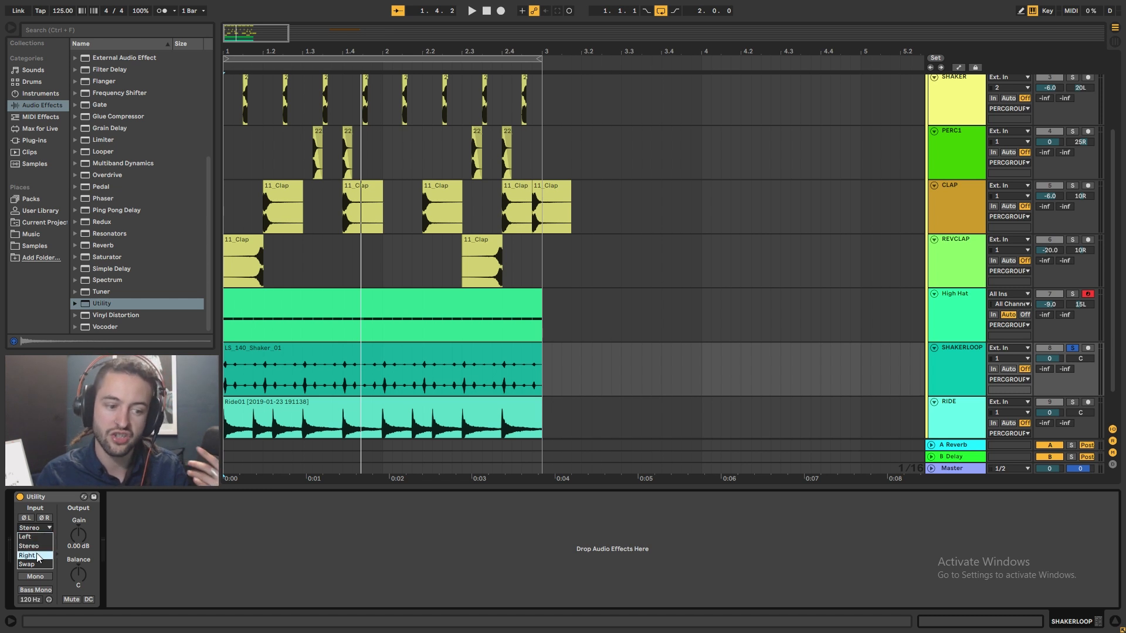
pyautogui.click(36, 537)
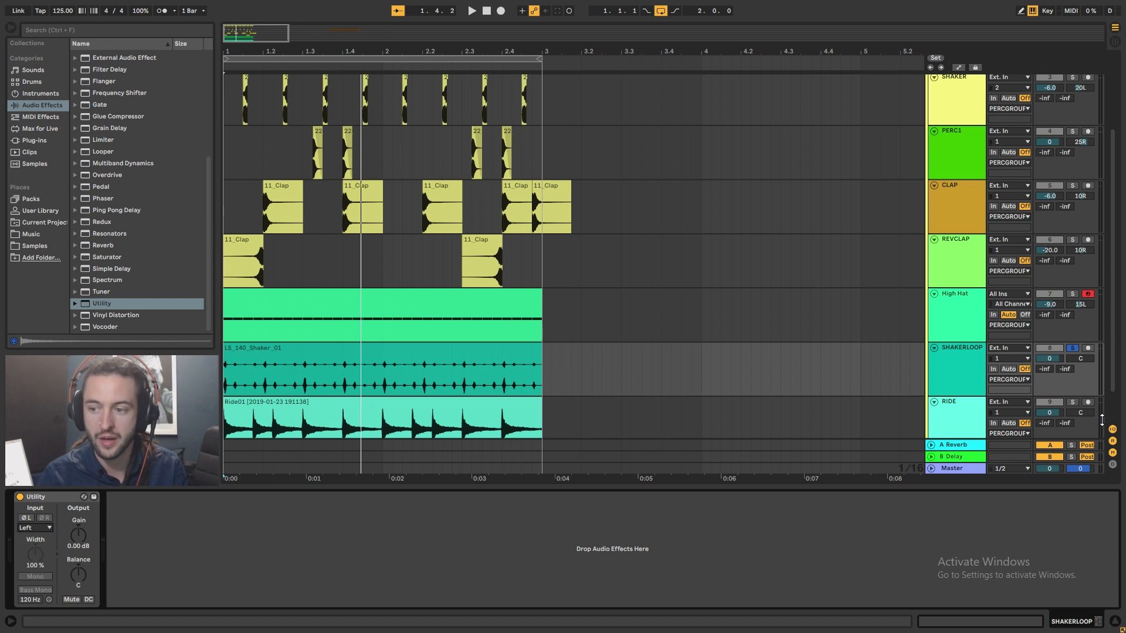
# Step: Play SHAKERLOOP and compare the Utility's Right input channel with Left, returning it to Left
pyautogui.press('space')
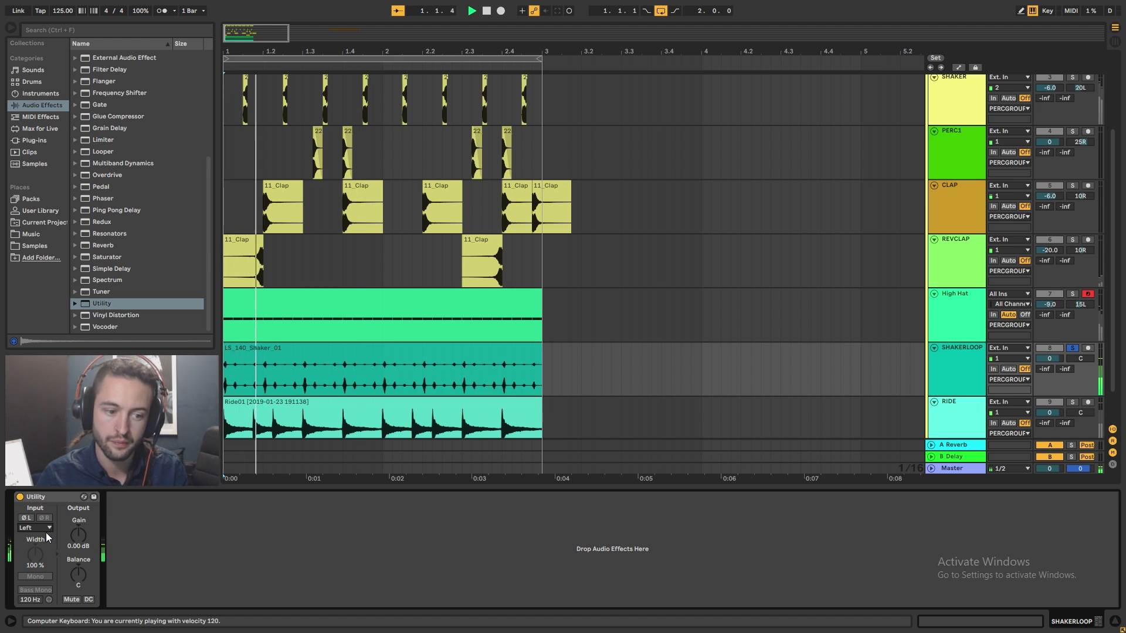
pyautogui.click(38, 530)
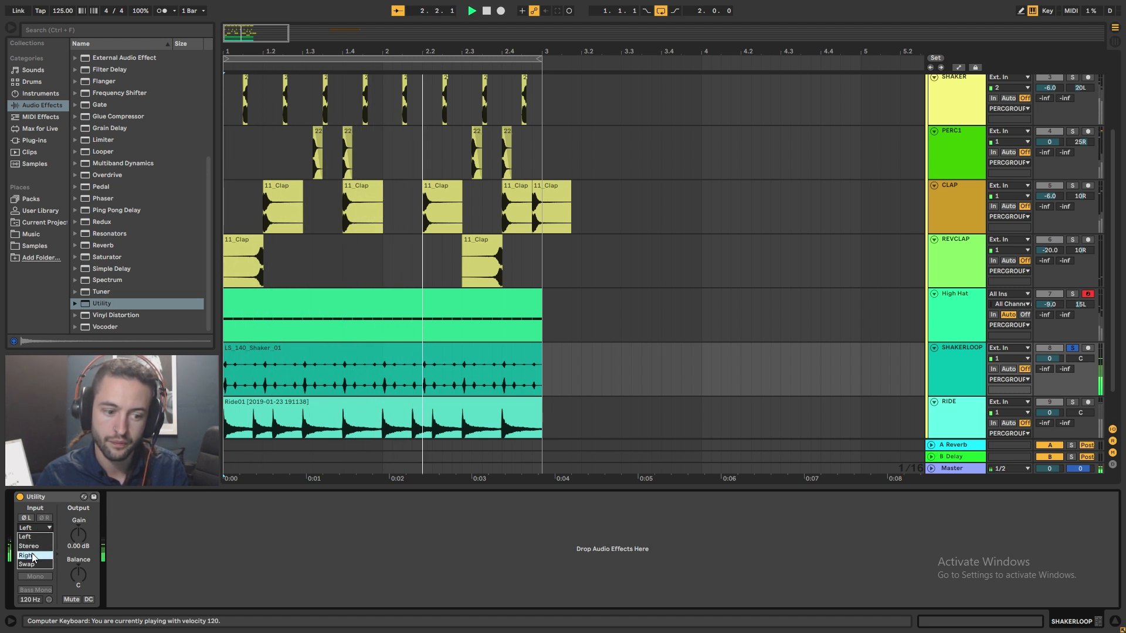
pyautogui.click(33, 556)
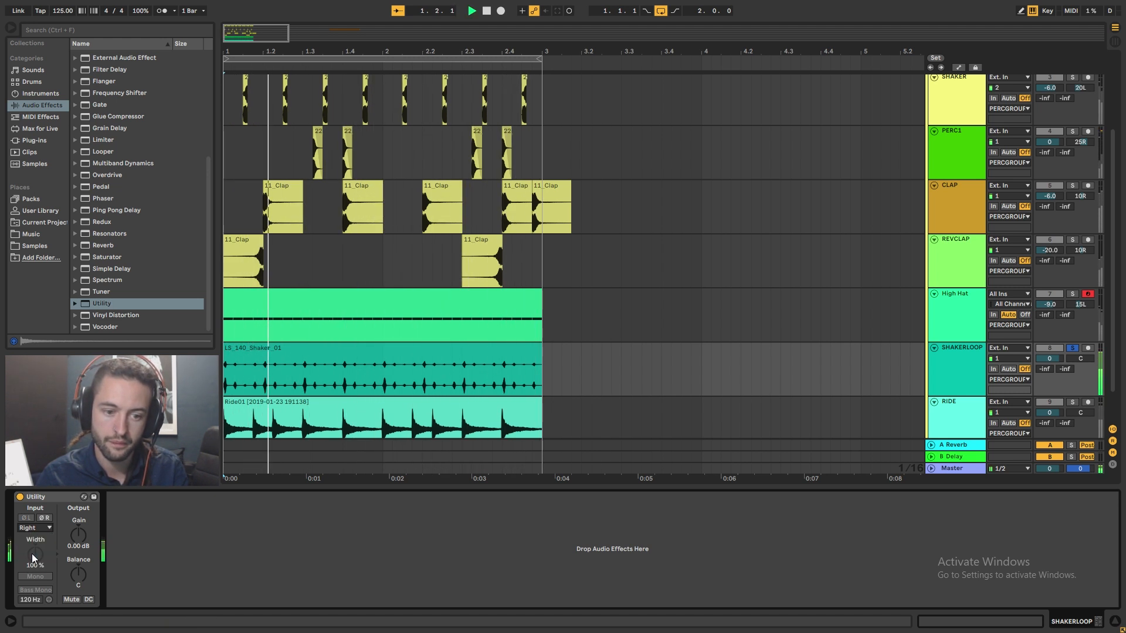
pyautogui.click(34, 528)
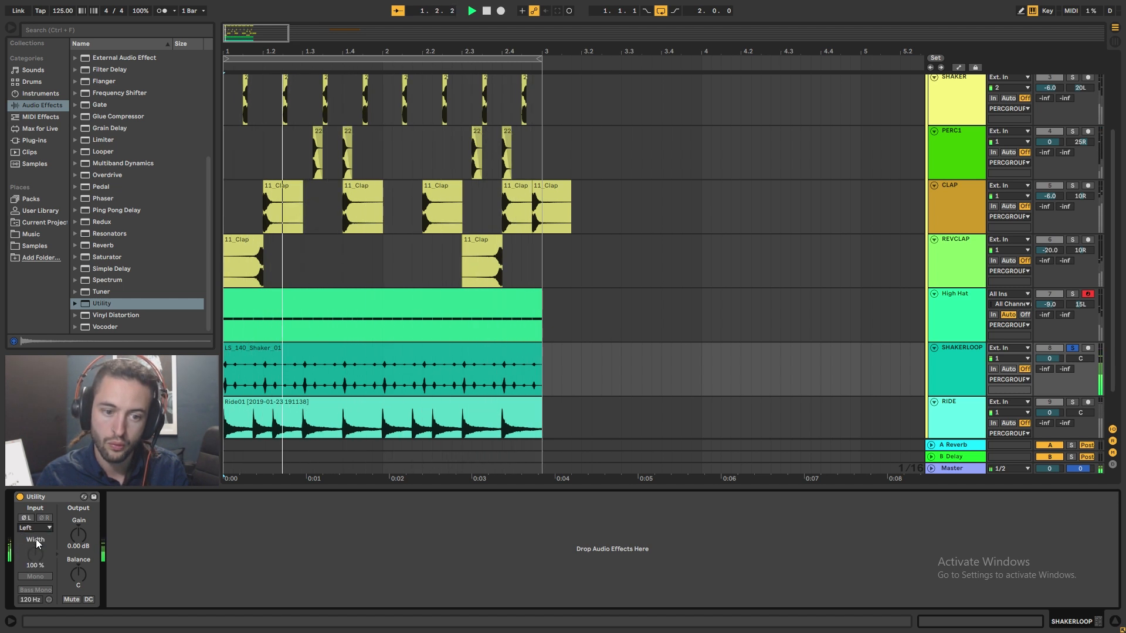
pyautogui.click(36, 538)
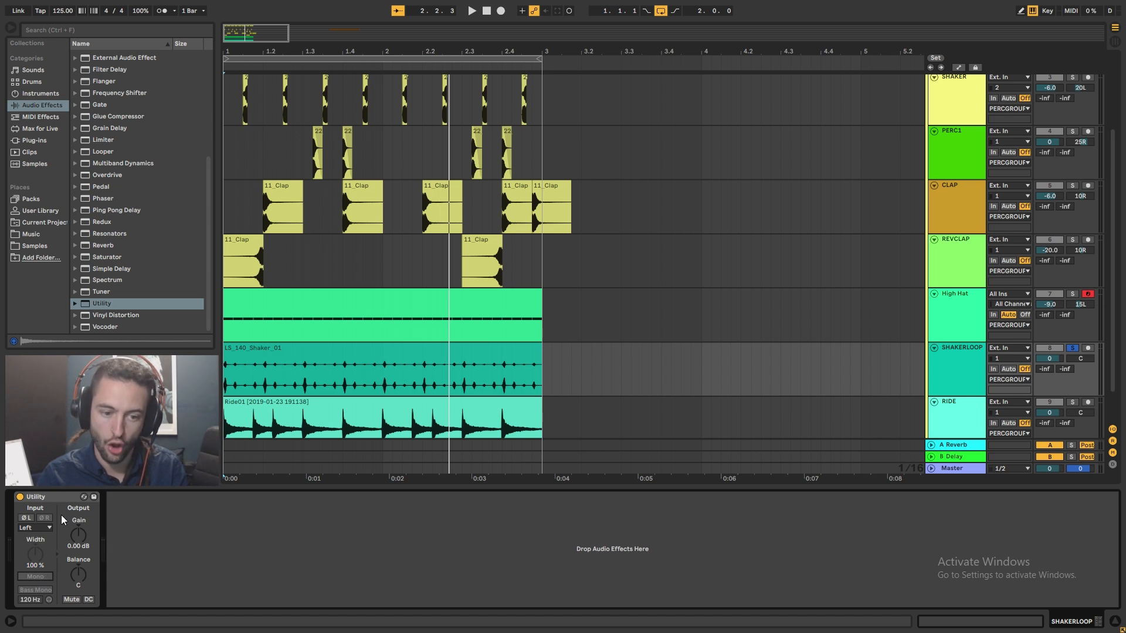
pyautogui.press('space')
pyautogui.press('space')
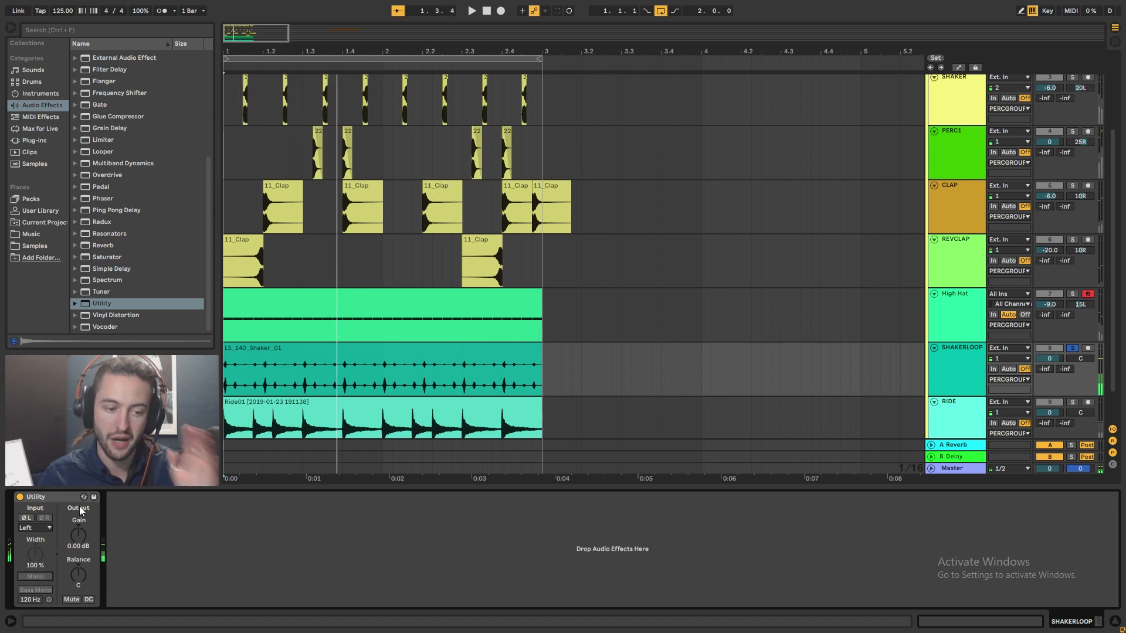
# Step: Add Auto Pan after the Utility on SHAKERLOOP with an amount of 41.3 %, audition it and unsolo the track
pyautogui.scroll(5, 139, 228)
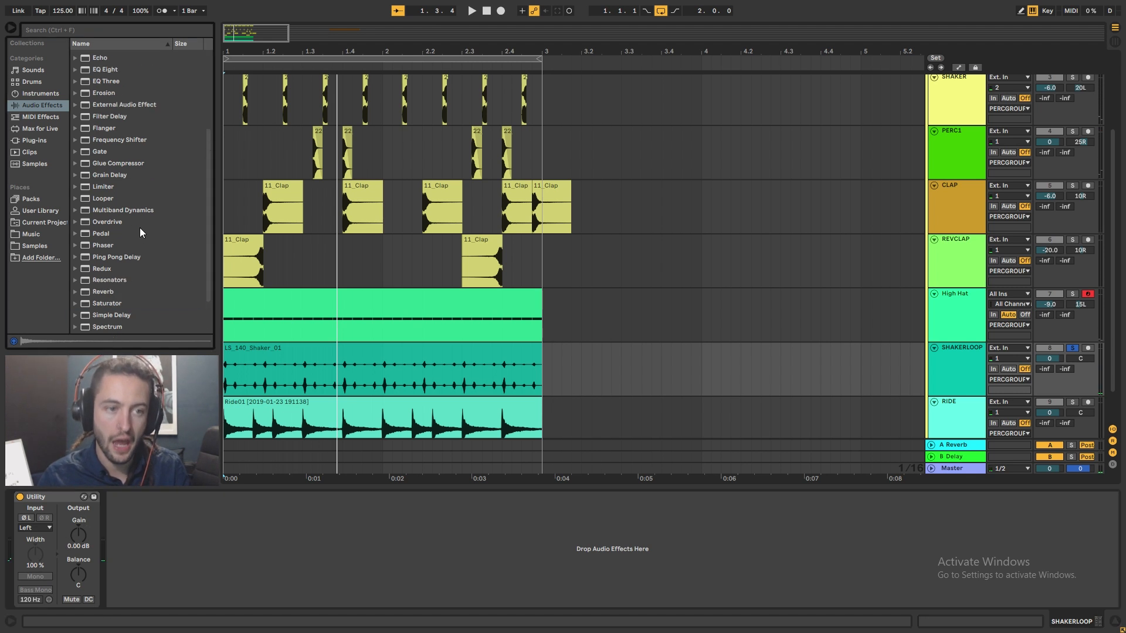
pyautogui.scroll(2, 129, 253)
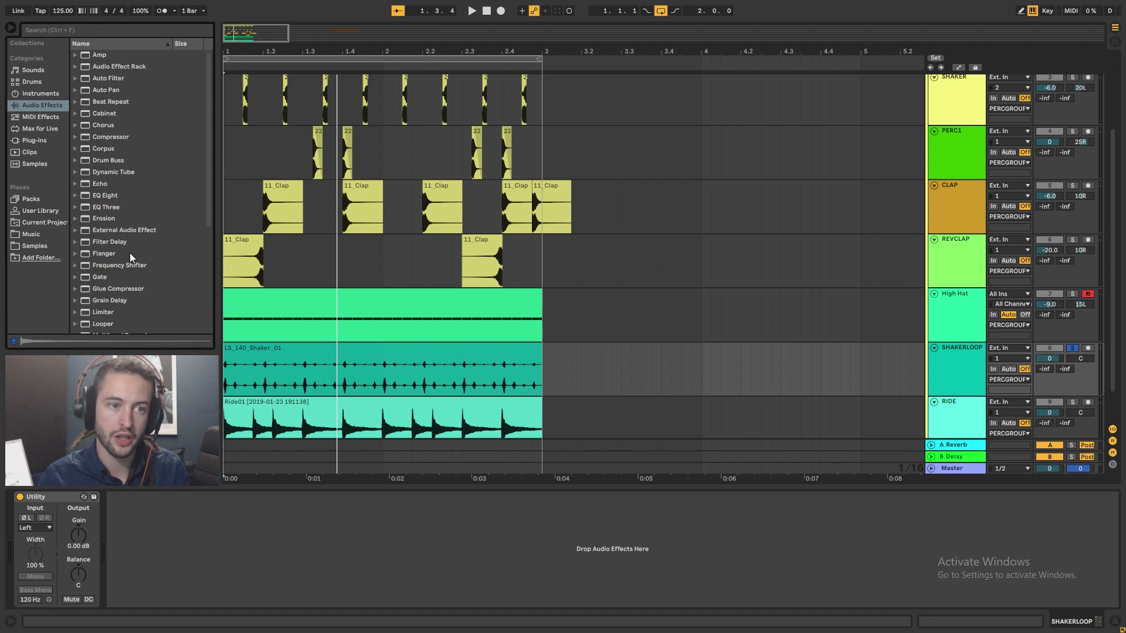
pyautogui.doubleClick(108, 90)
pyautogui.moveTo(130, 571); pyautogui.dragTo(130, 548)
pyautogui.press('space')
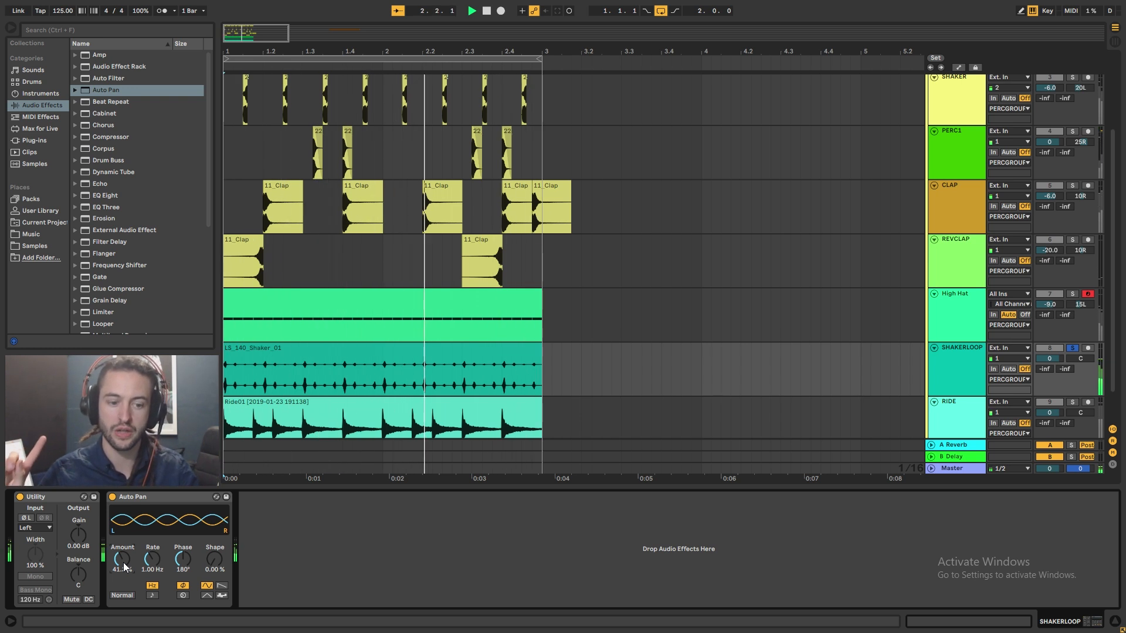
pyautogui.click(1073, 349)
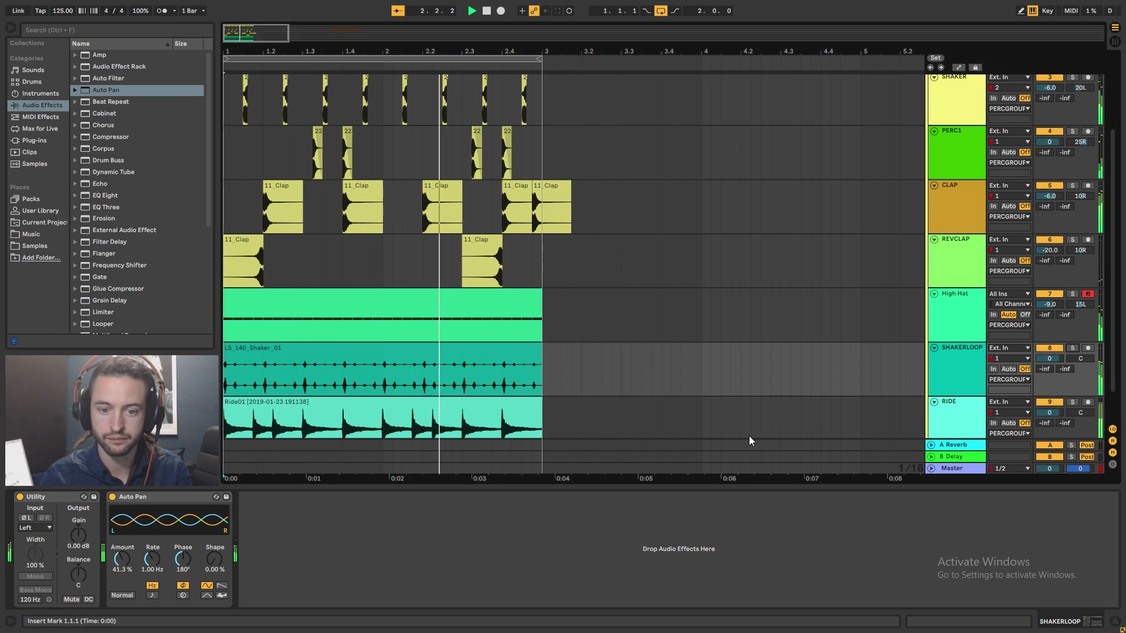
# Step: Copy the Auto Pan from SHAKERLOOP and paste it onto the RIDE track
pyautogui.scroll(-1, 734, 420)
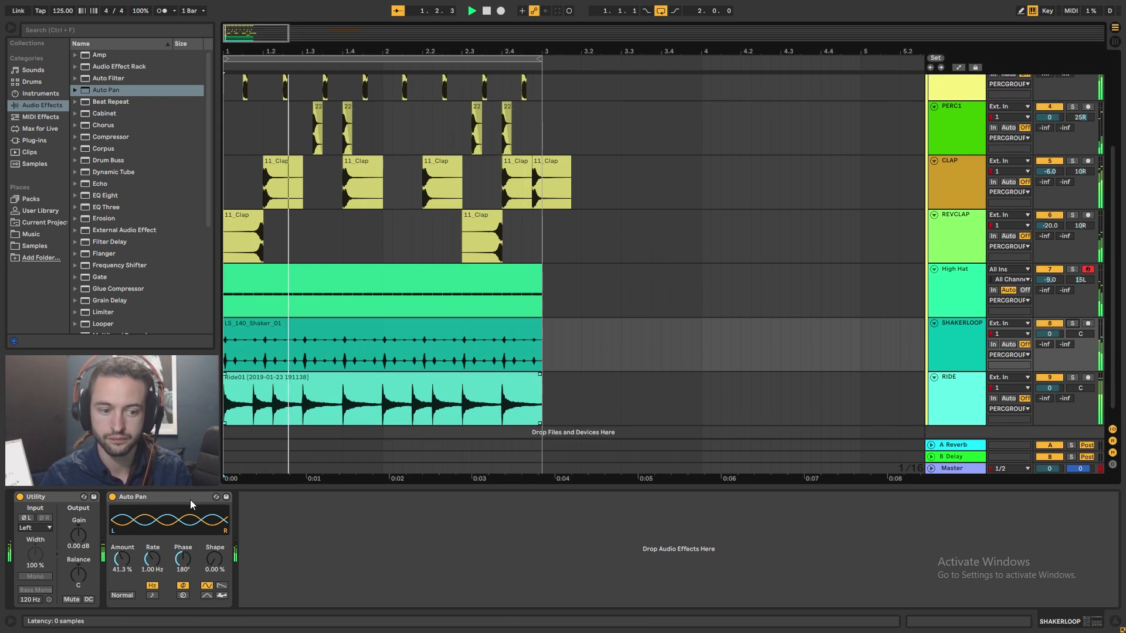
pyautogui.click(140, 497)
pyautogui.click(363, 389)
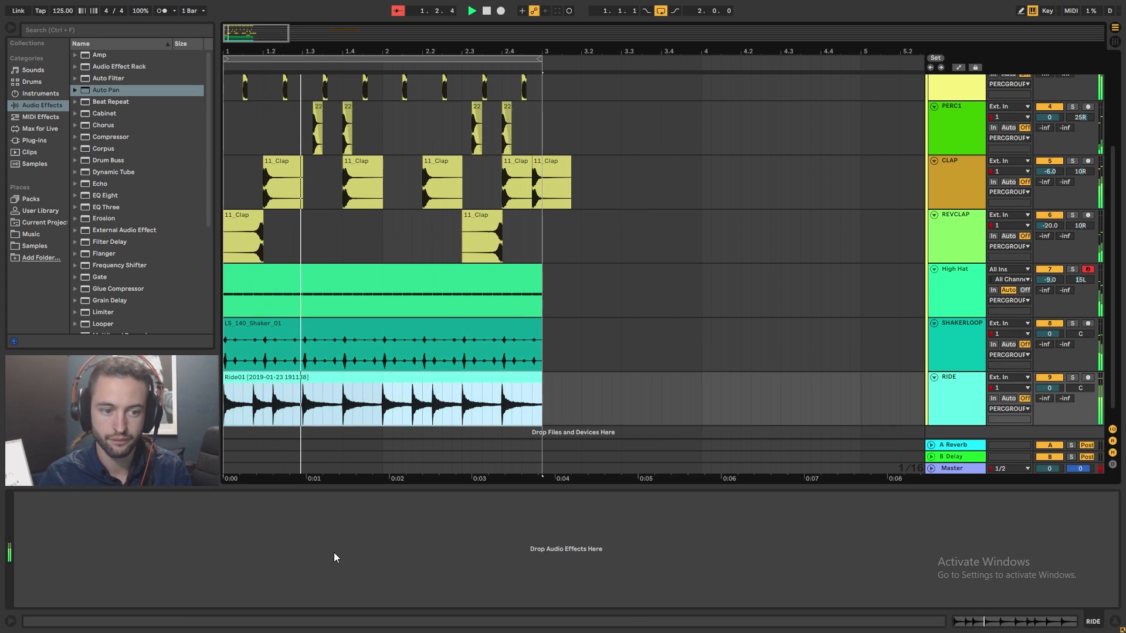
pyautogui.rightClick(370, 555)
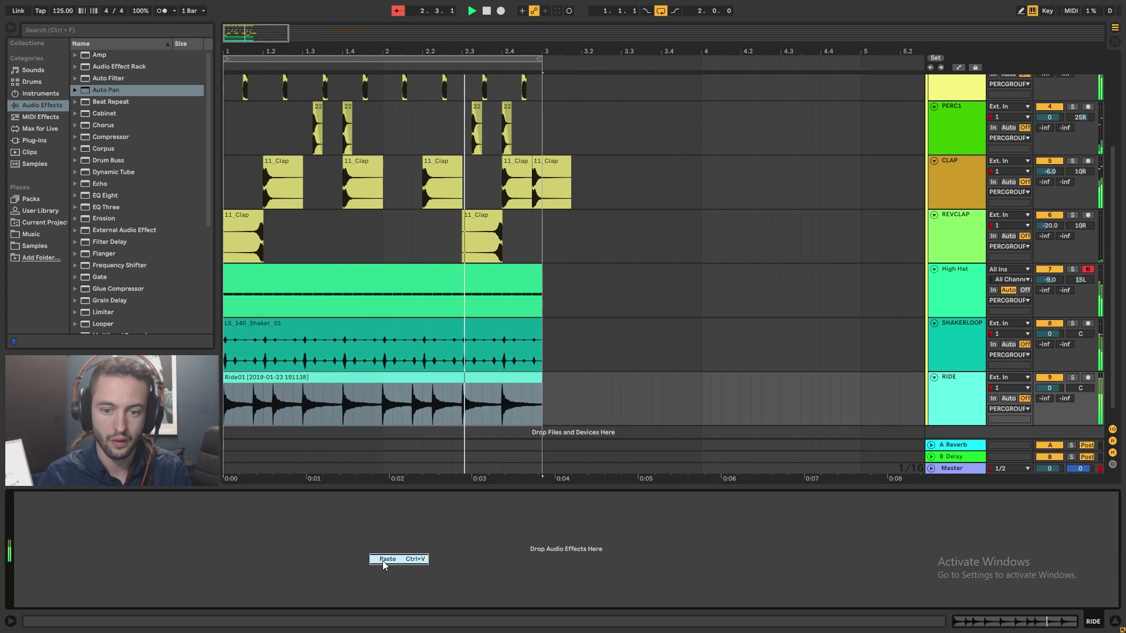
pyautogui.click(382, 560)
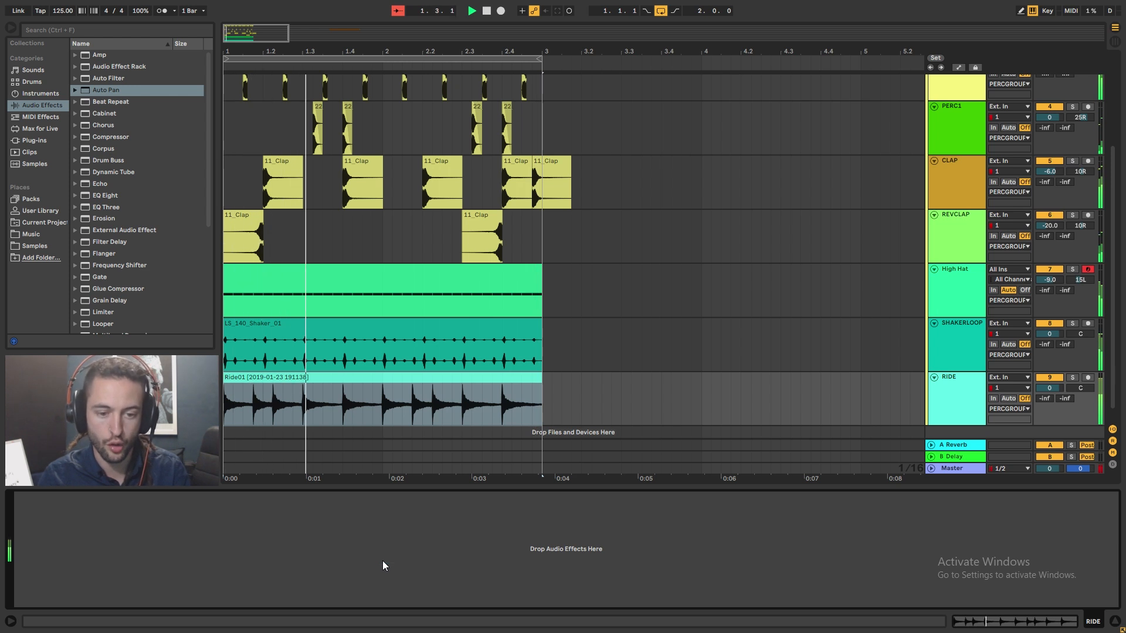
pyautogui.click(225, 539)
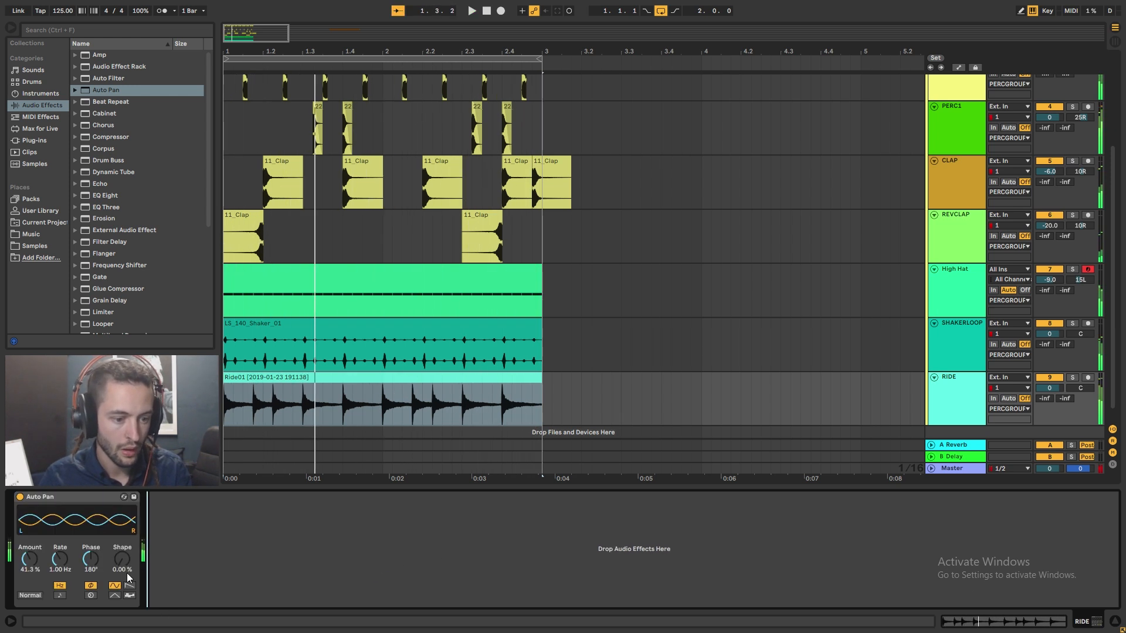
# Step: Set the phase of RIDE's Auto Pan to 90° while listening to the loop
pyautogui.click(94, 560)
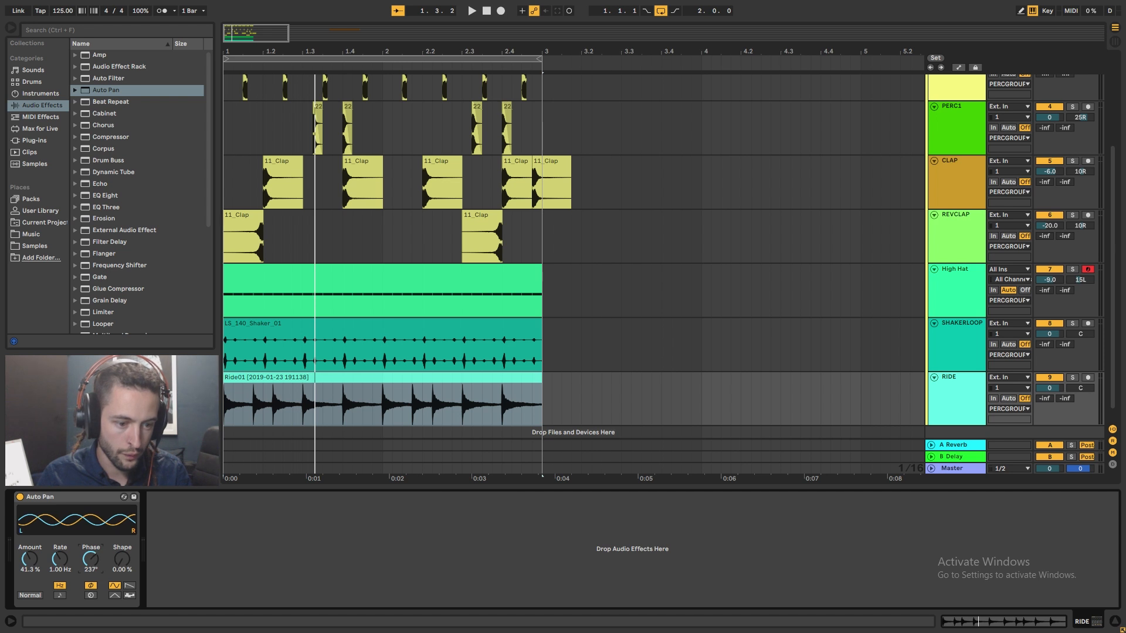
pyautogui.press('space')
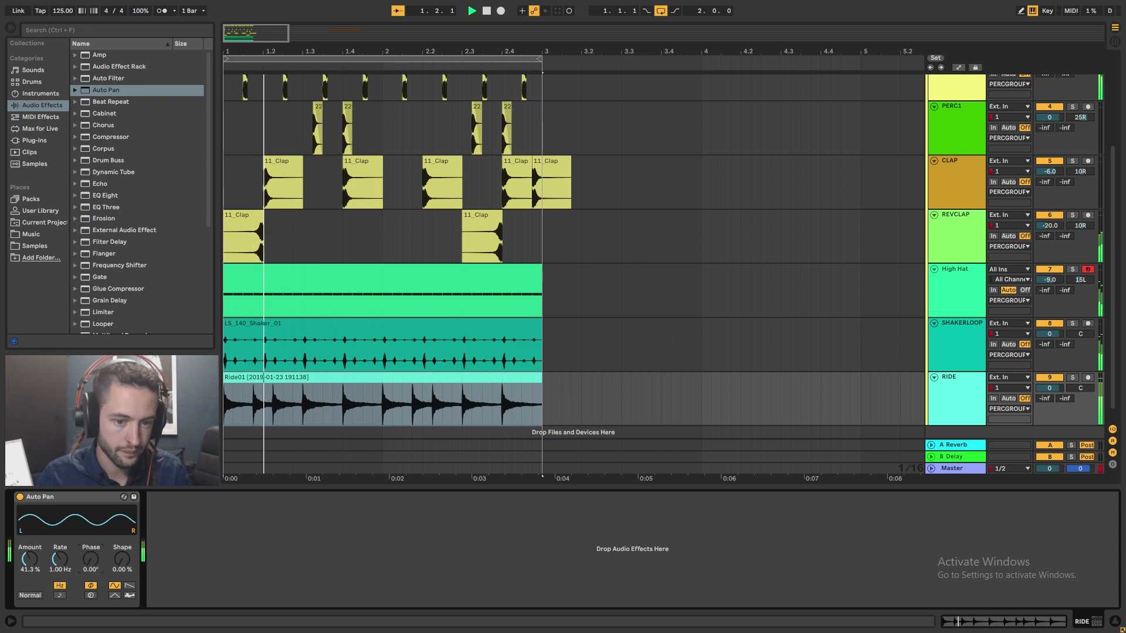
pyautogui.moveTo(91, 559); pyautogui.dragTo(91, 508)
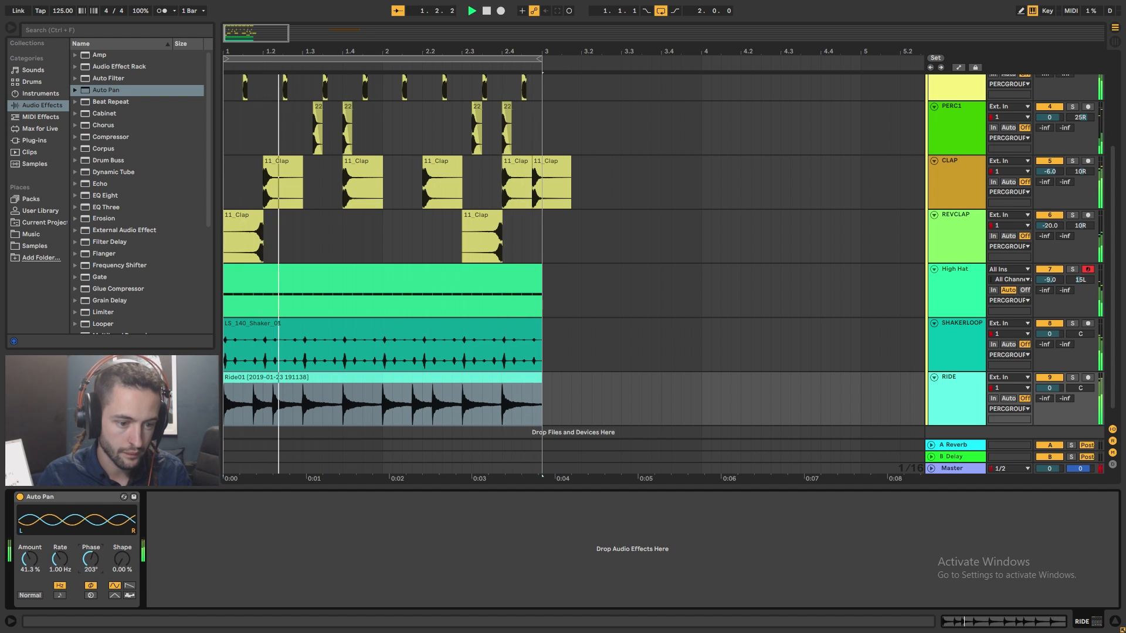
pyautogui.moveTo(91, 560); pyautogui.dragTo(91, 576)
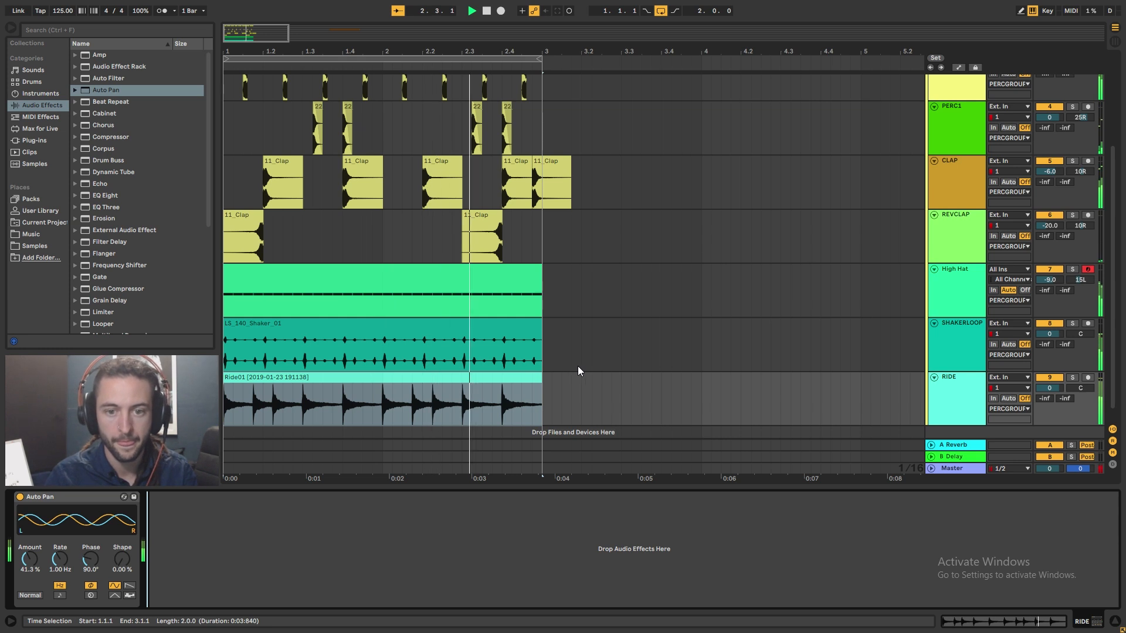
pyautogui.scroll(5, 867, 393)
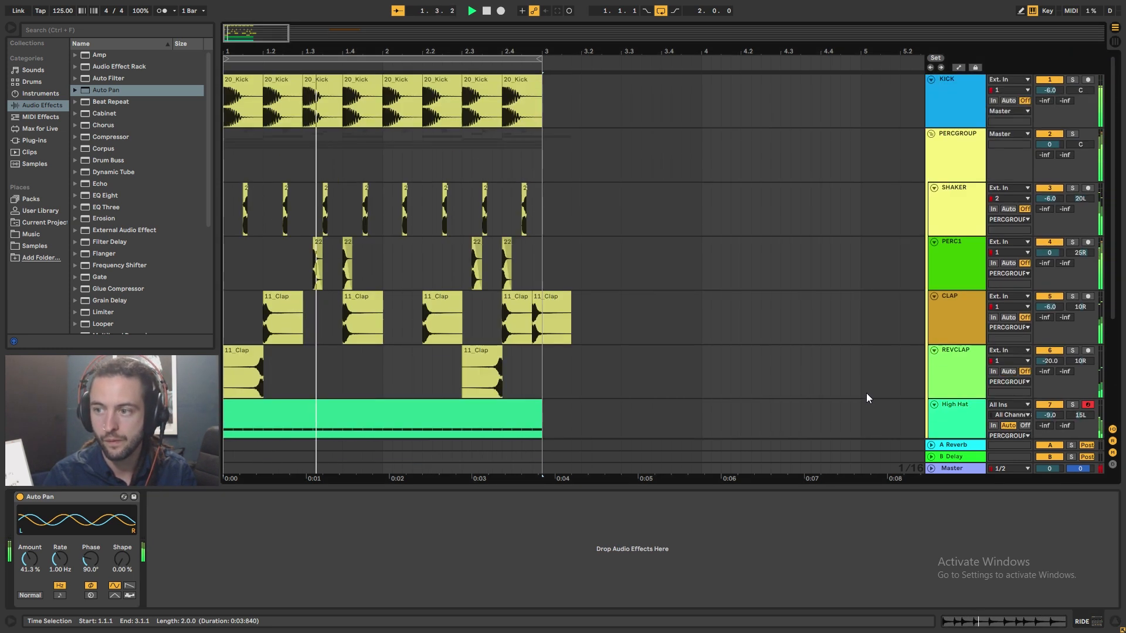
pyautogui.scroll(-5, 867, 393)
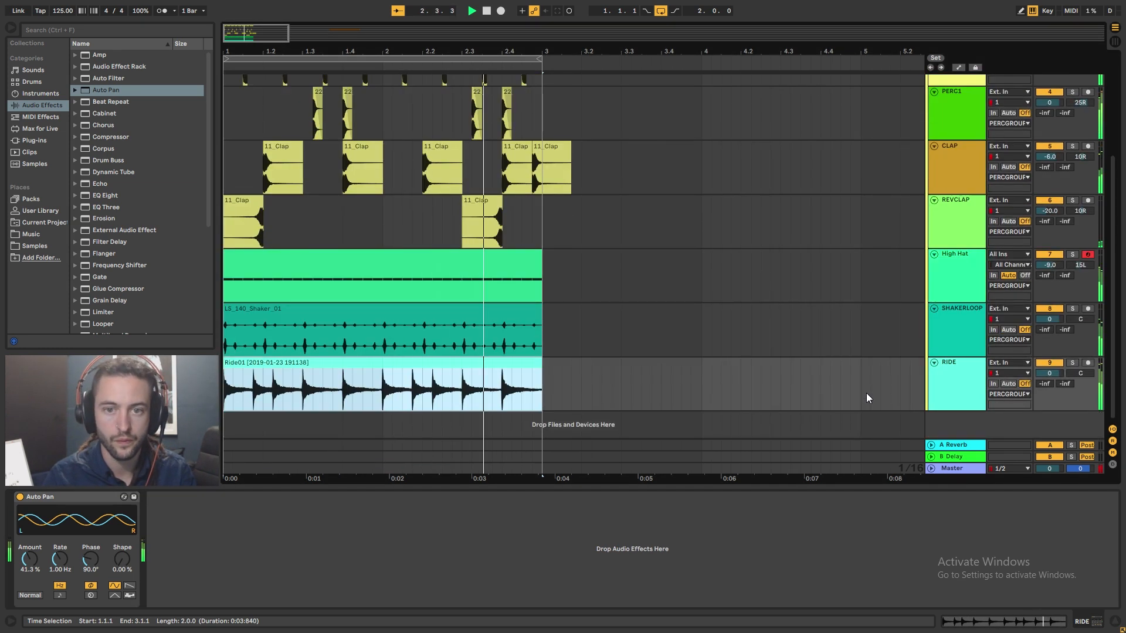
pyautogui.click(611, 322)
pyautogui.scroll(2, 614, 321)
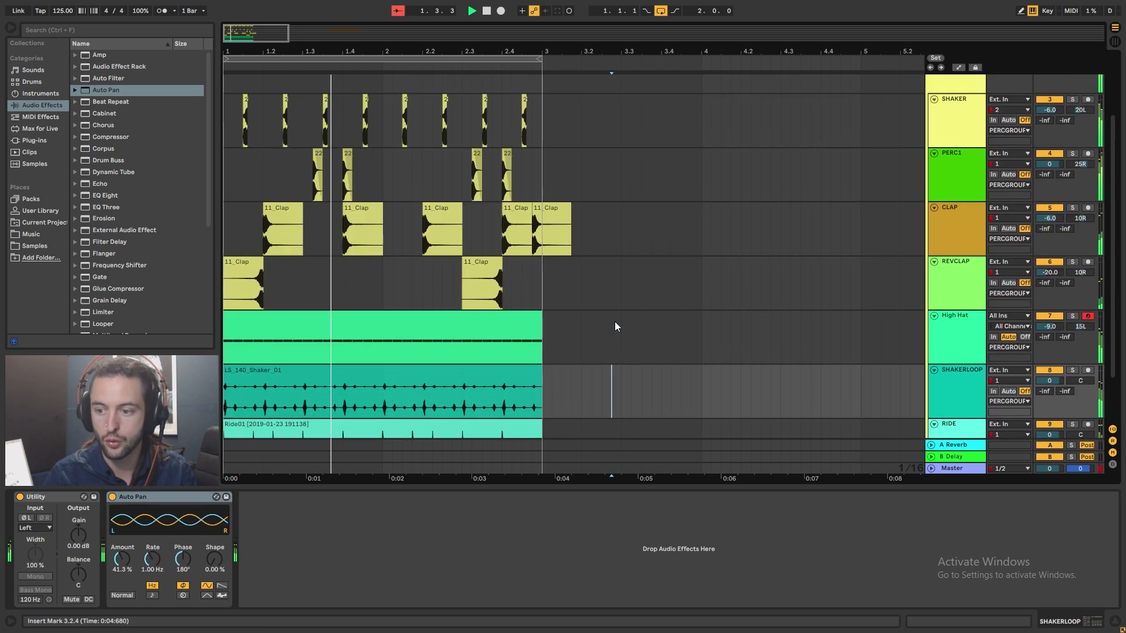
# Step: Delete the existing A Reverb and B Delay return tracks
pyautogui.click(951, 449)
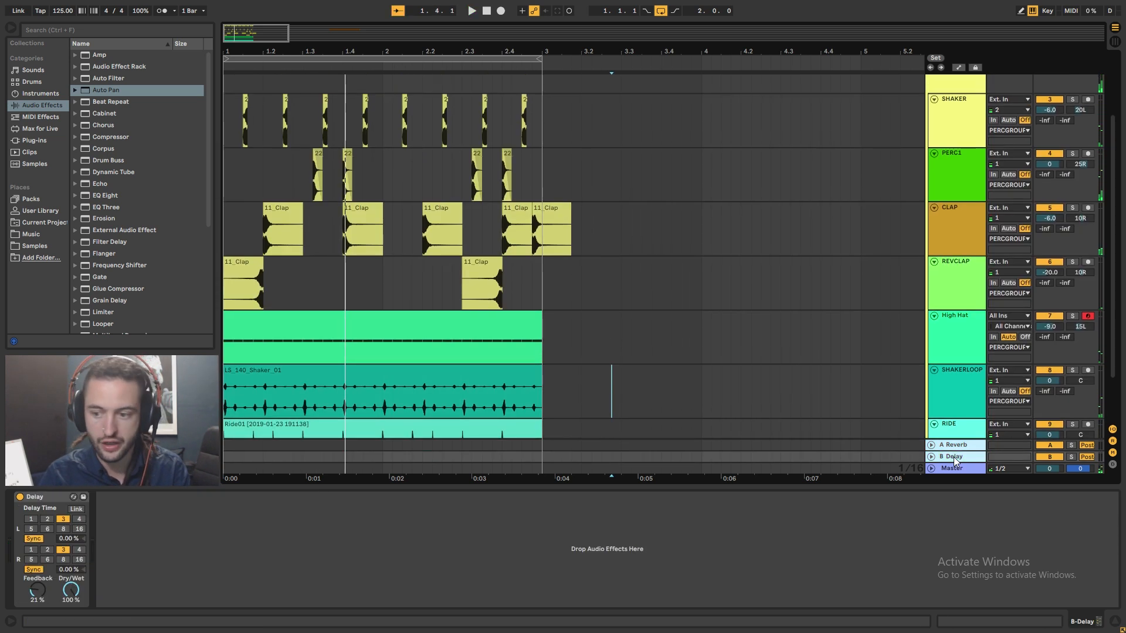
pyautogui.hotkey('ctrl', 'alt', 'r')
pyautogui.scroll(-2, 819, 413)
pyautogui.scroll(3, 832, 408)
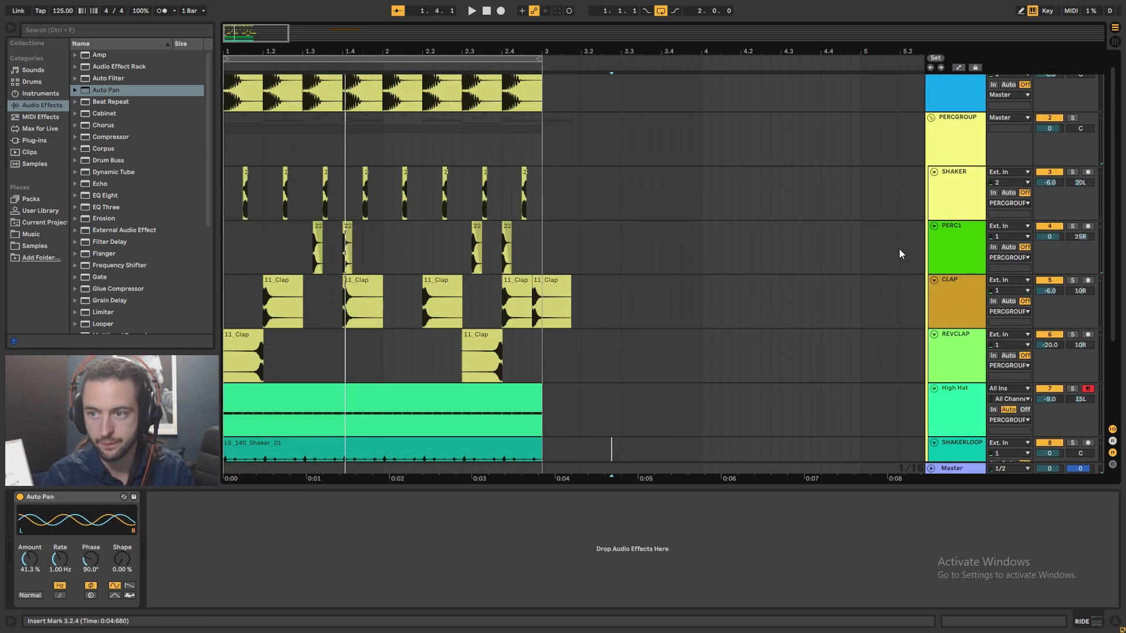
# Step: Fold PERCGROUP and insert a new, empty return track
pyautogui.click(931, 118)
pyautogui.click(931, 134)
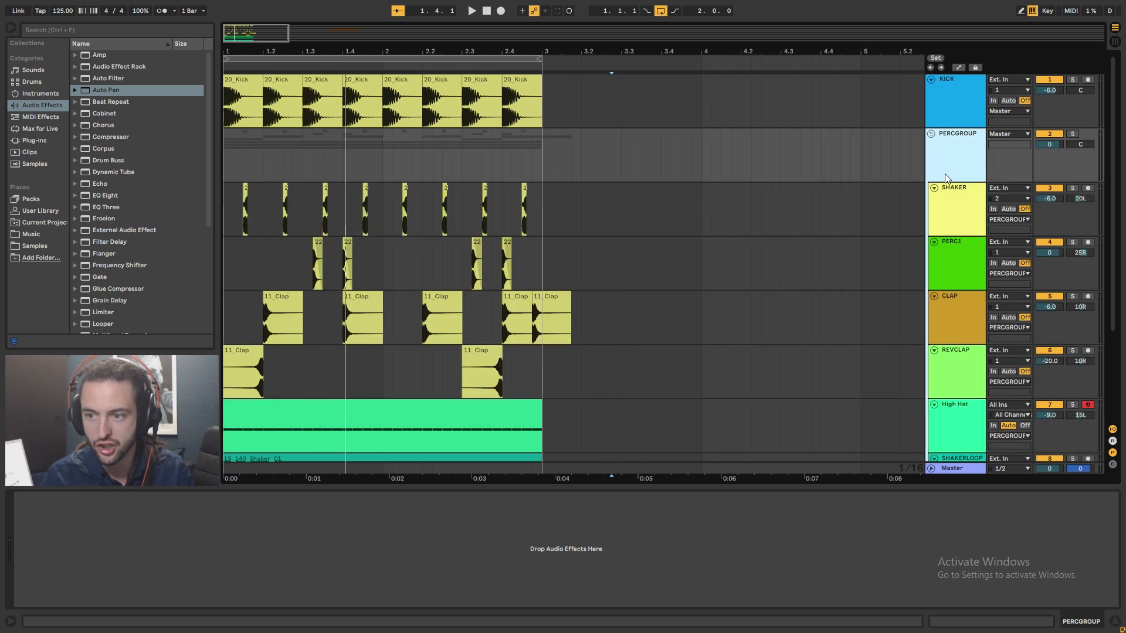
pyautogui.click(932, 133)
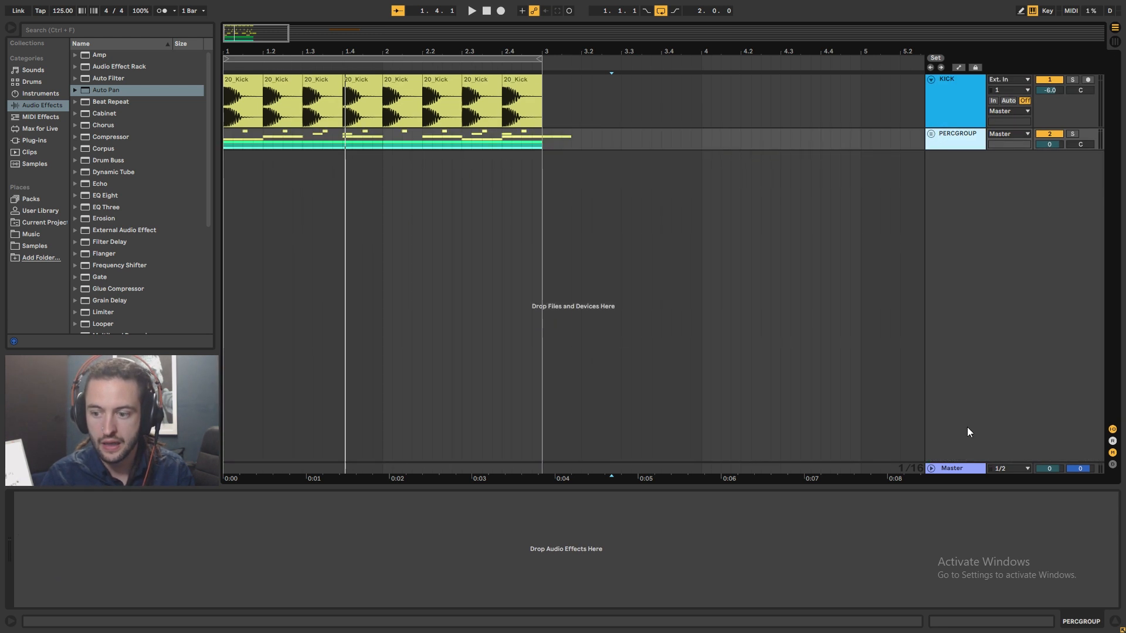
pyautogui.rightClick(968, 429)
pyautogui.click(937, 154)
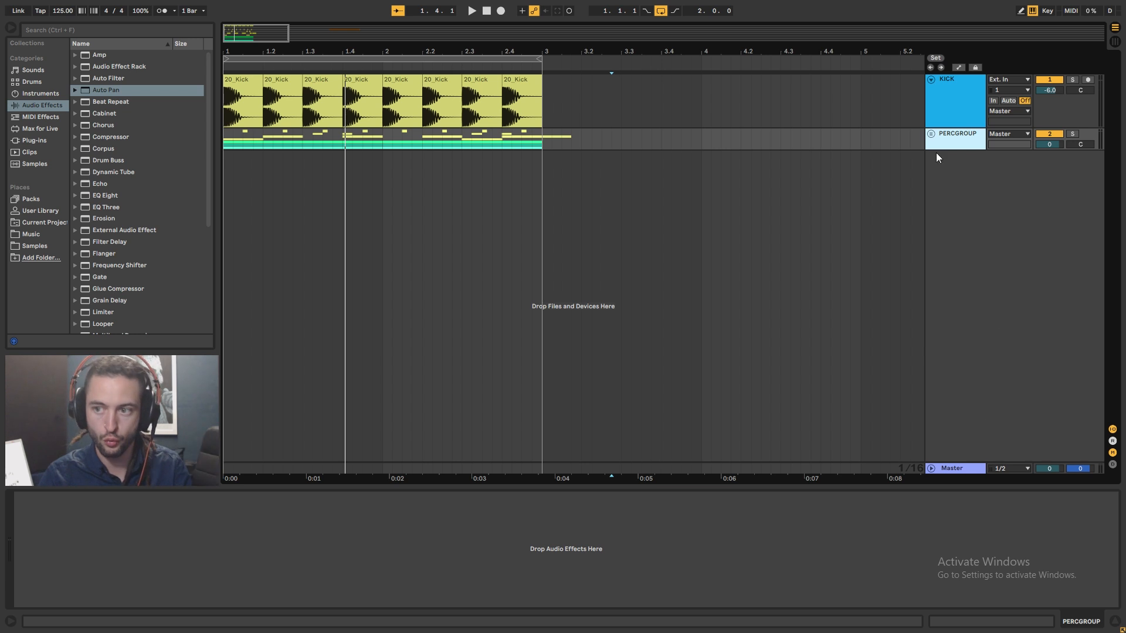
pyautogui.rightClick(961, 421)
pyautogui.click(998, 444)
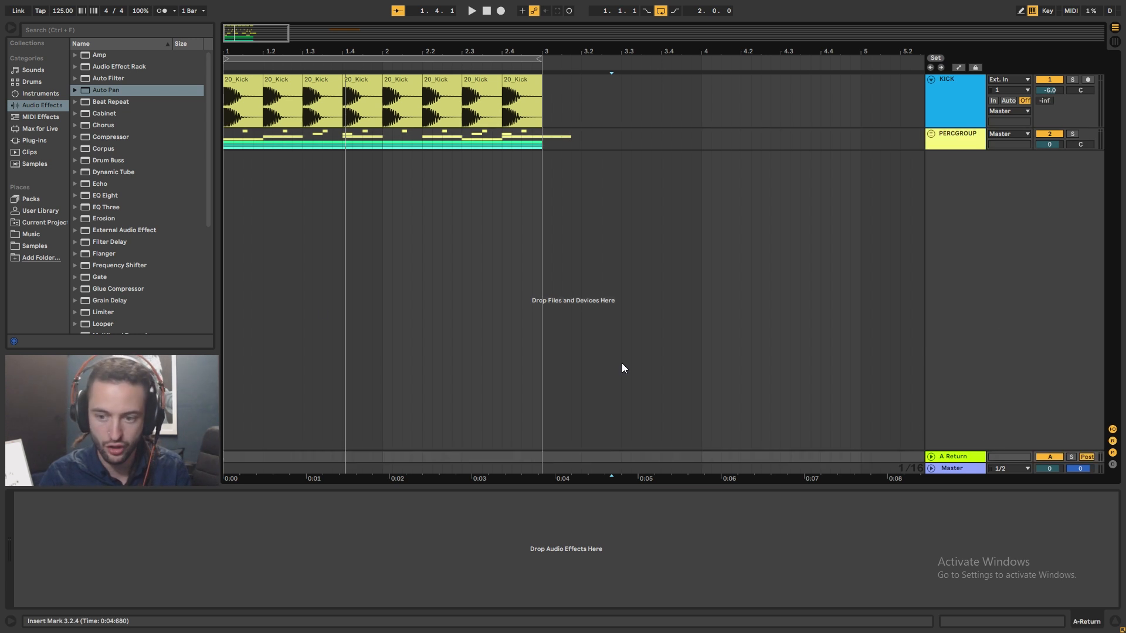
# Step: Add a Reverb effect to the new return track and set its global quality to High
pyautogui.scroll(-5, 94, 222)
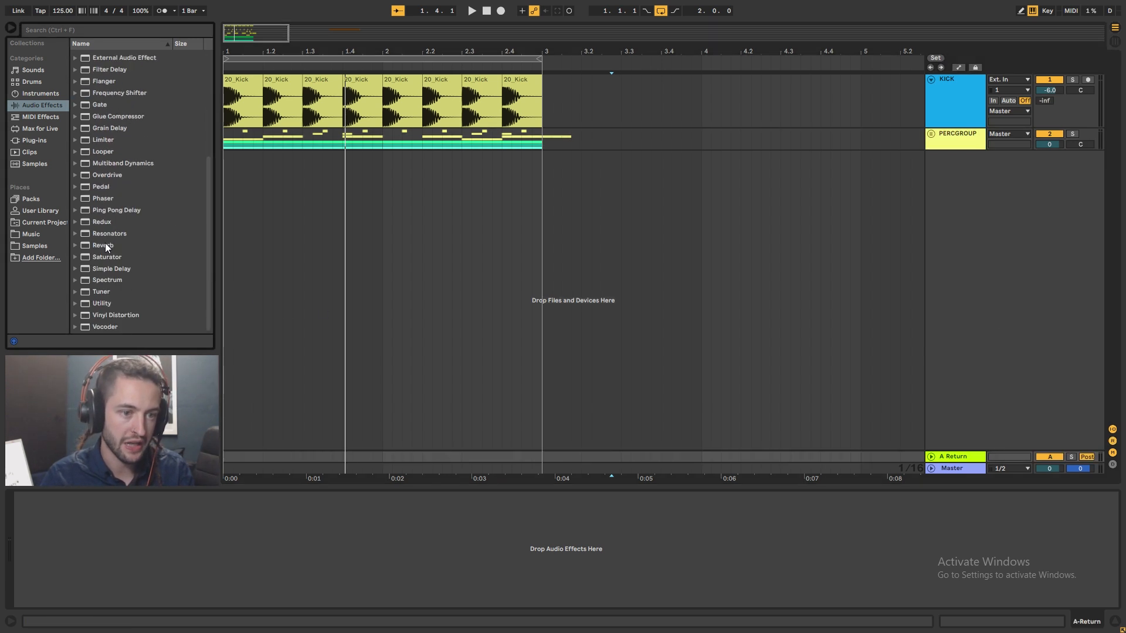
pyautogui.moveTo(104, 245); pyautogui.dragTo(653, 453)
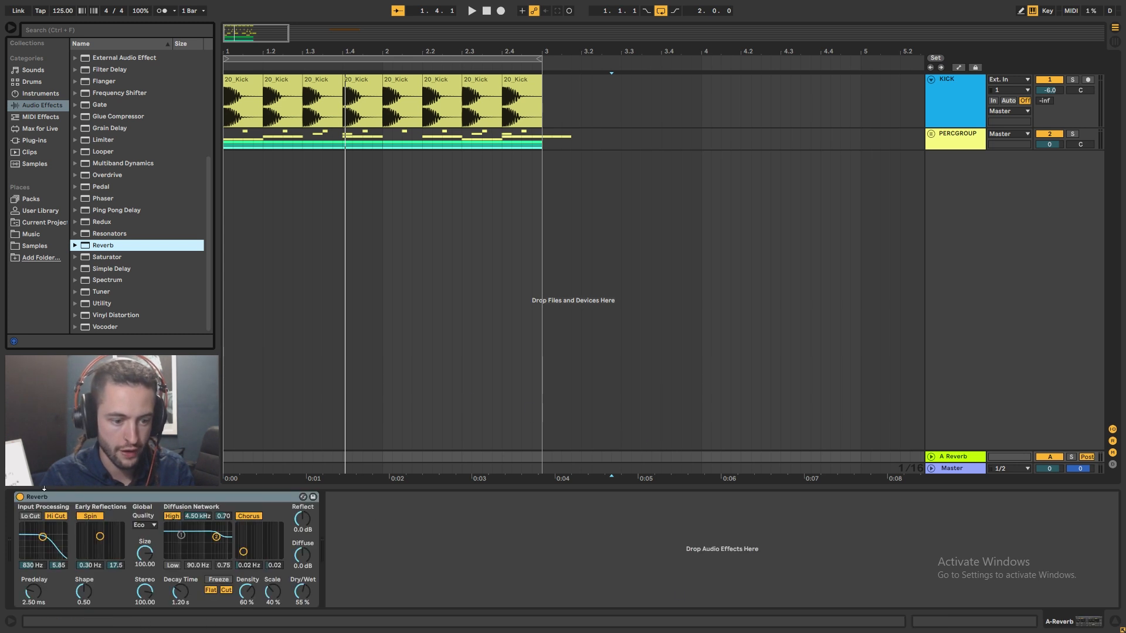
pyautogui.click(144, 525)
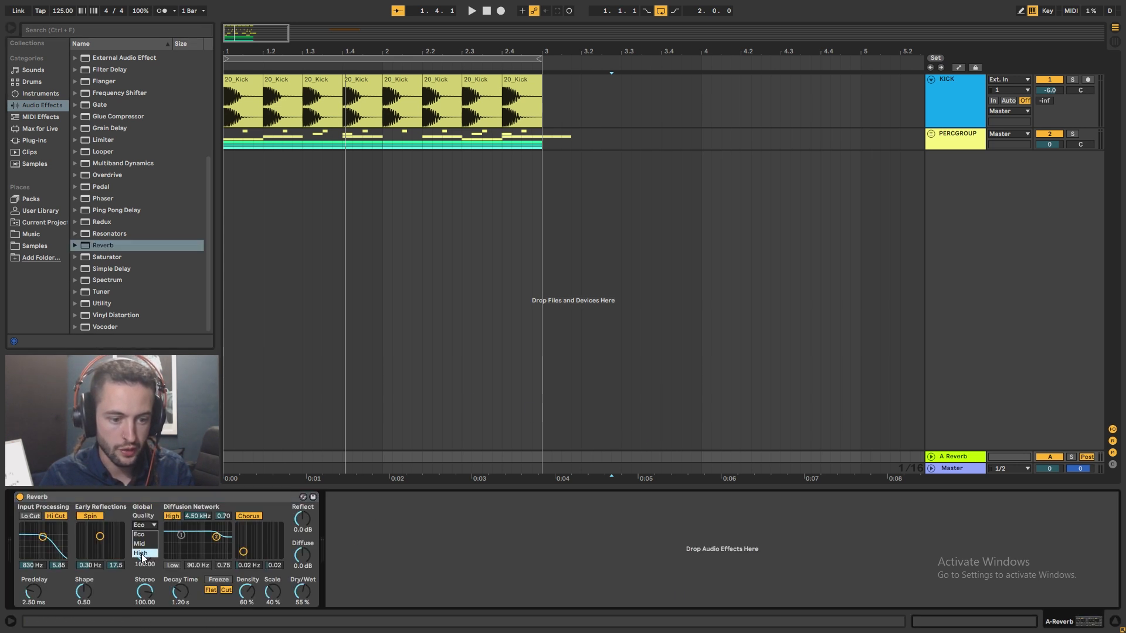
pyautogui.click(141, 554)
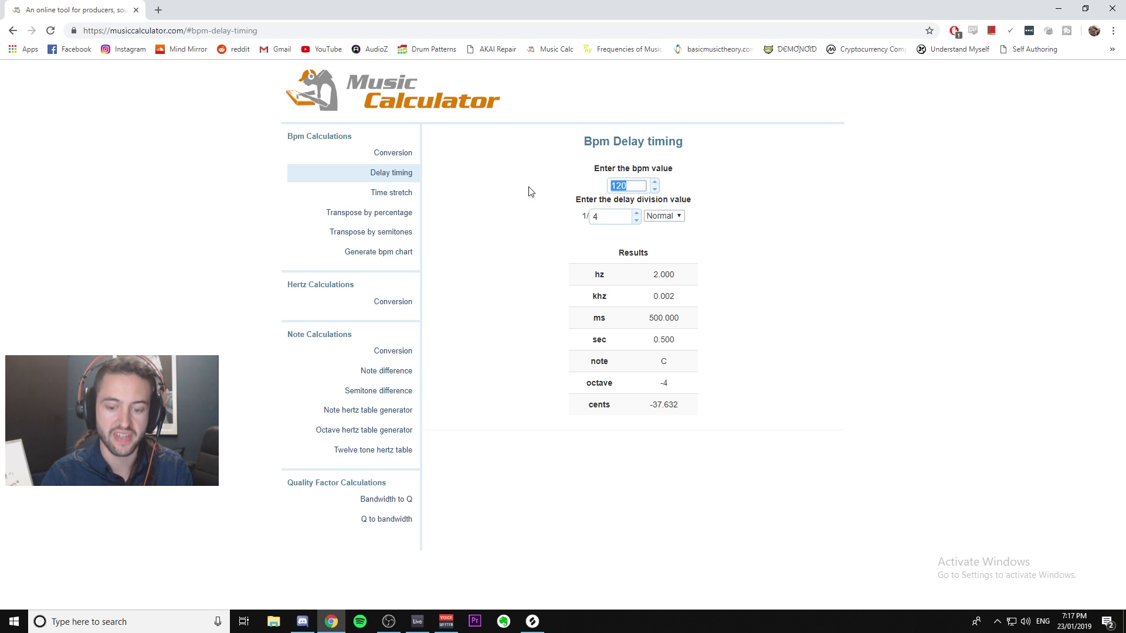
# Step: Calculate the 1/32 delay time at 125 bpm in Music Calculator, and set the Reverb's predelay in Ableton Live to 60 ms
pyautogui.write('125')
pyautogui.press('Tab')
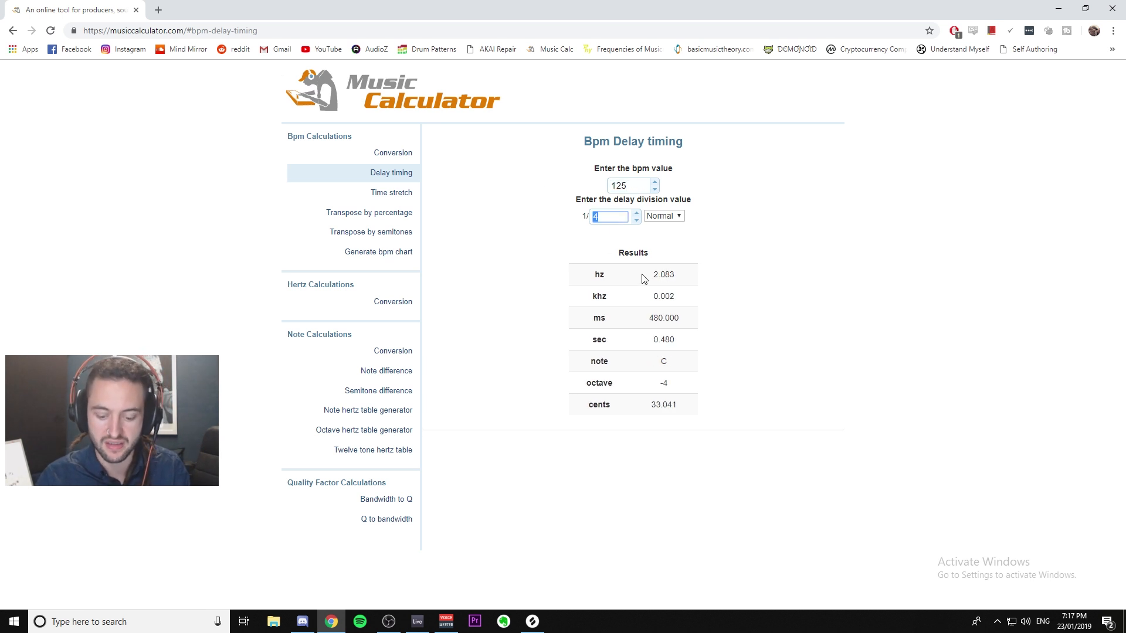
pyautogui.write('32')
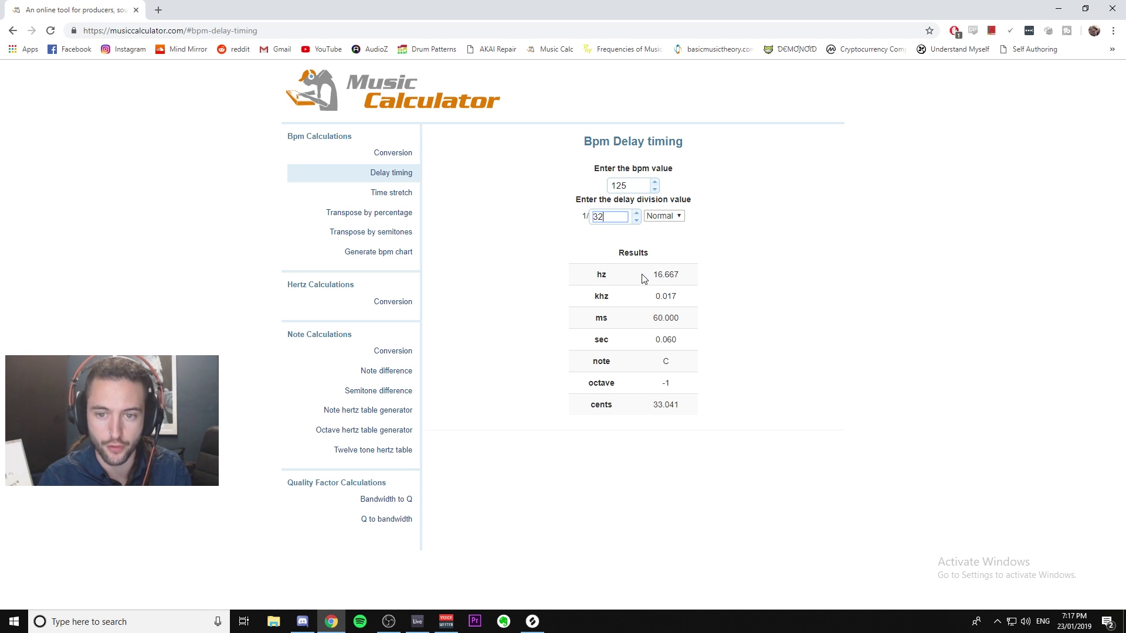
pyautogui.moveTo(592, 322); pyautogui.dragTo(690, 319)
pyautogui.doubleClick(665, 320)
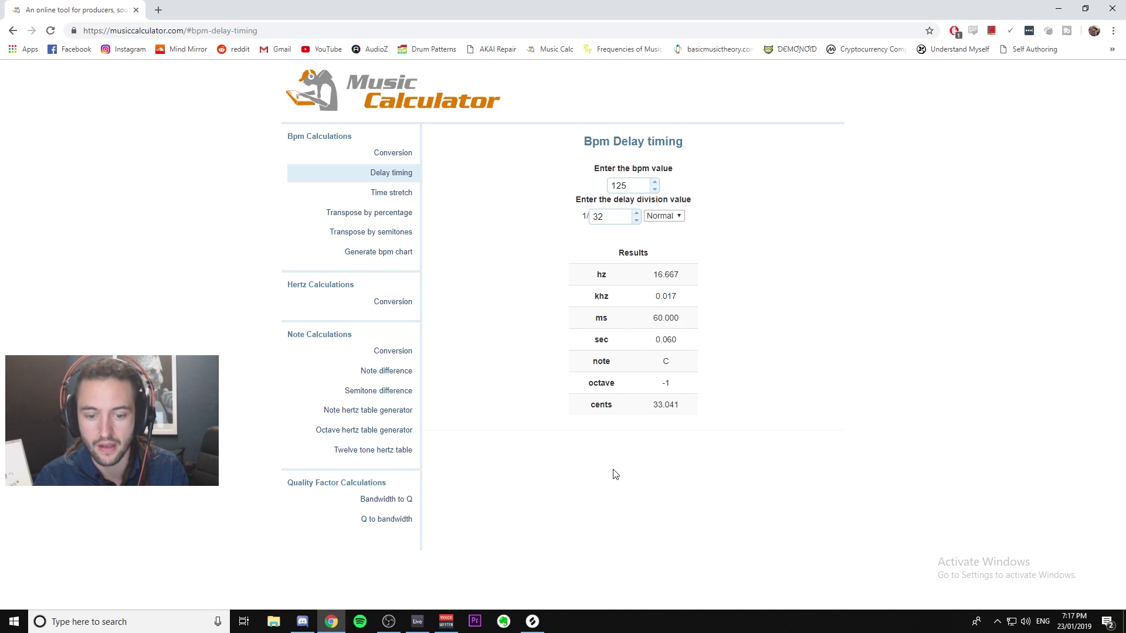
pyautogui.click(418, 622)
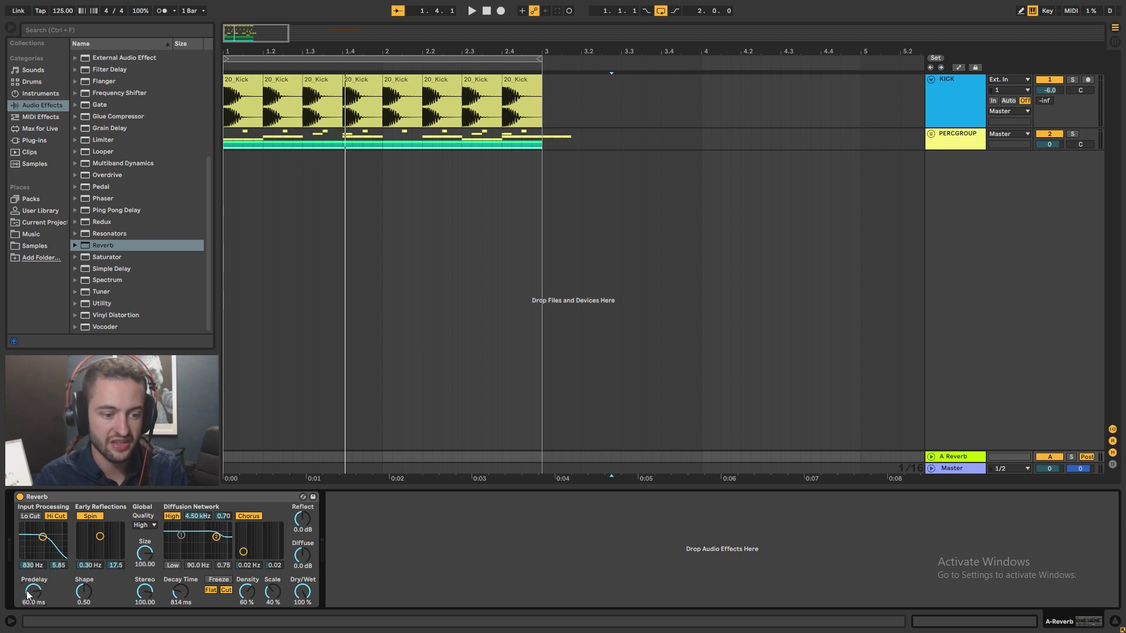
# Step: Unfold PERCGROUP, solo the SHAKER track and set its A-Reverb send to 0 dB
pyautogui.click(931, 135)
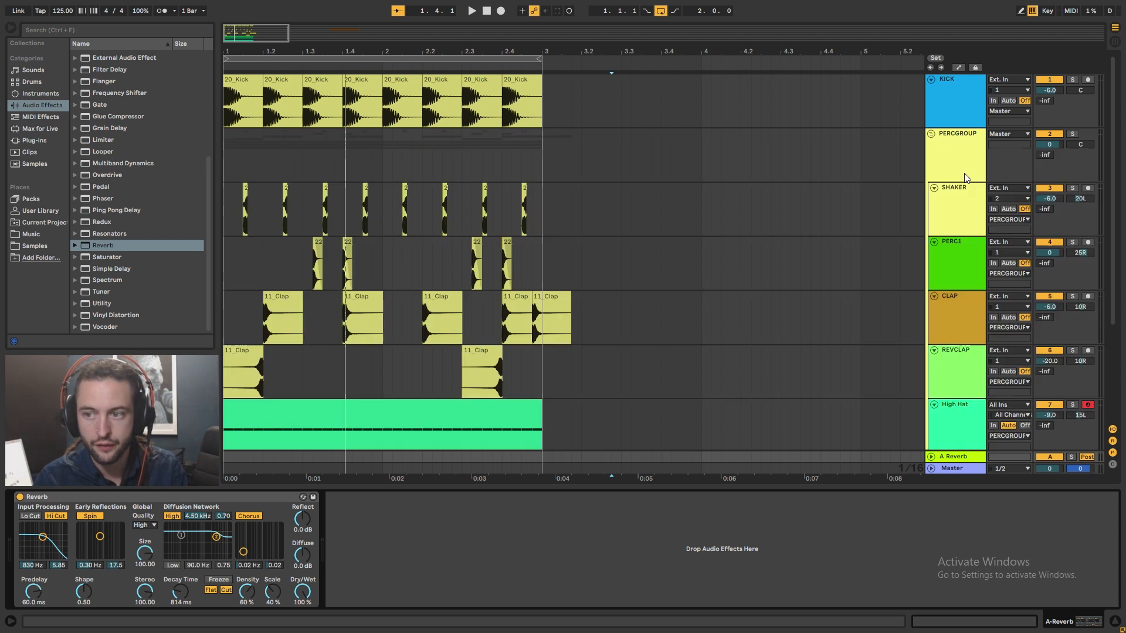
pyautogui.click(1073, 187)
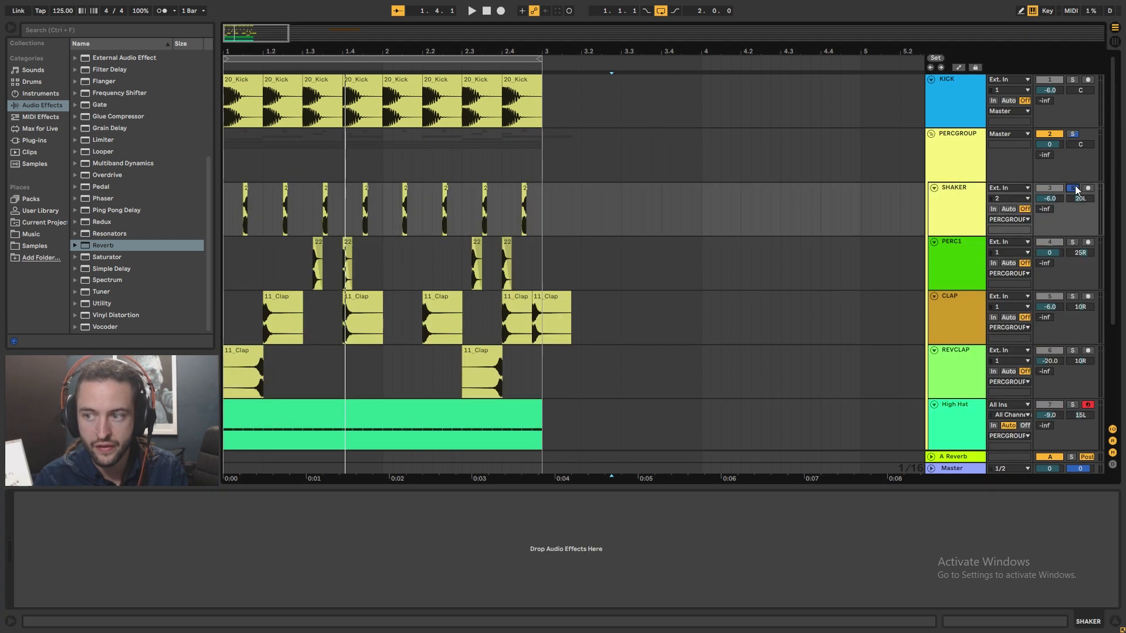
pyautogui.moveTo(1046, 207); pyautogui.dragTo(1046, 176)
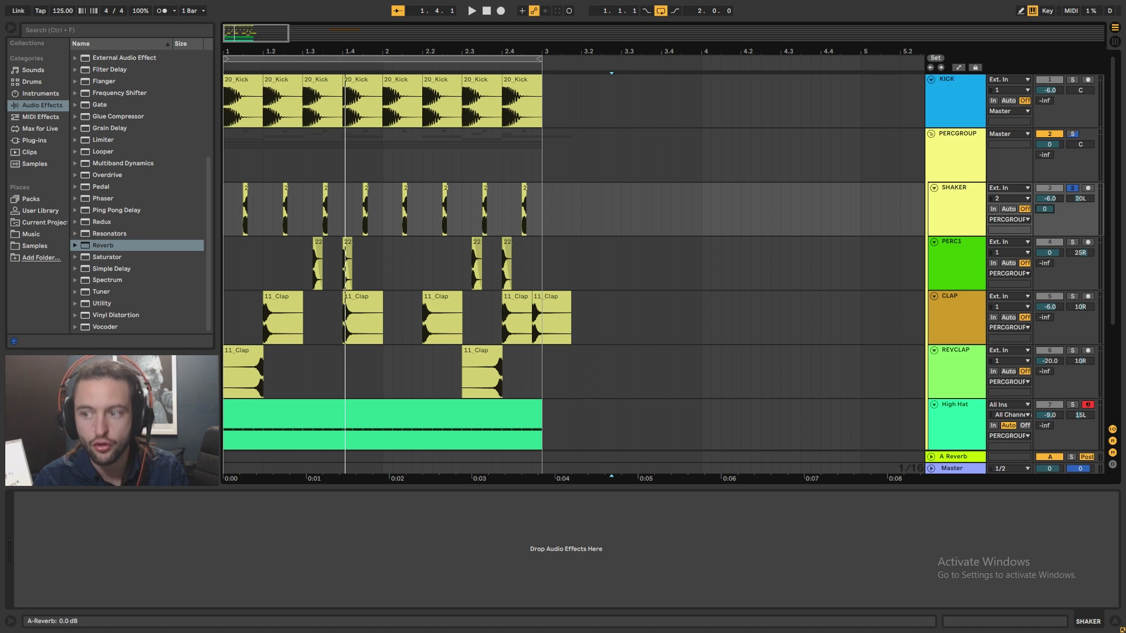
# Step: Play the soloed SHAKER from the loop start and check the predelay setting of the Reverb on the A return
pyautogui.press('space')
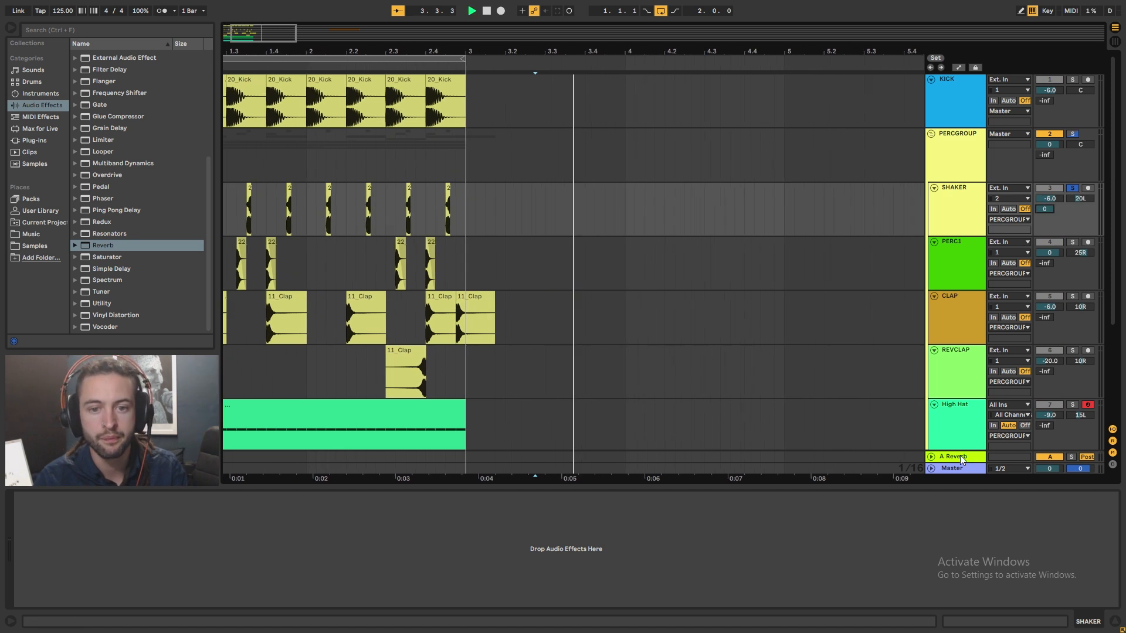
pyautogui.press('space')
pyautogui.click(424, 214)
pyautogui.press('space')
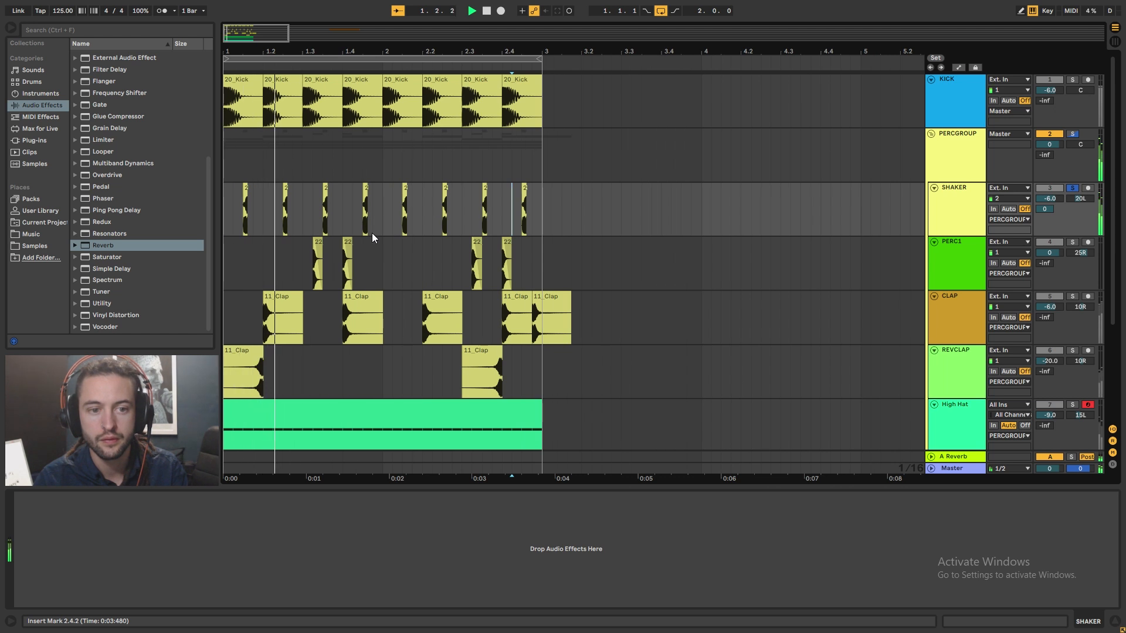
pyautogui.click(958, 457)
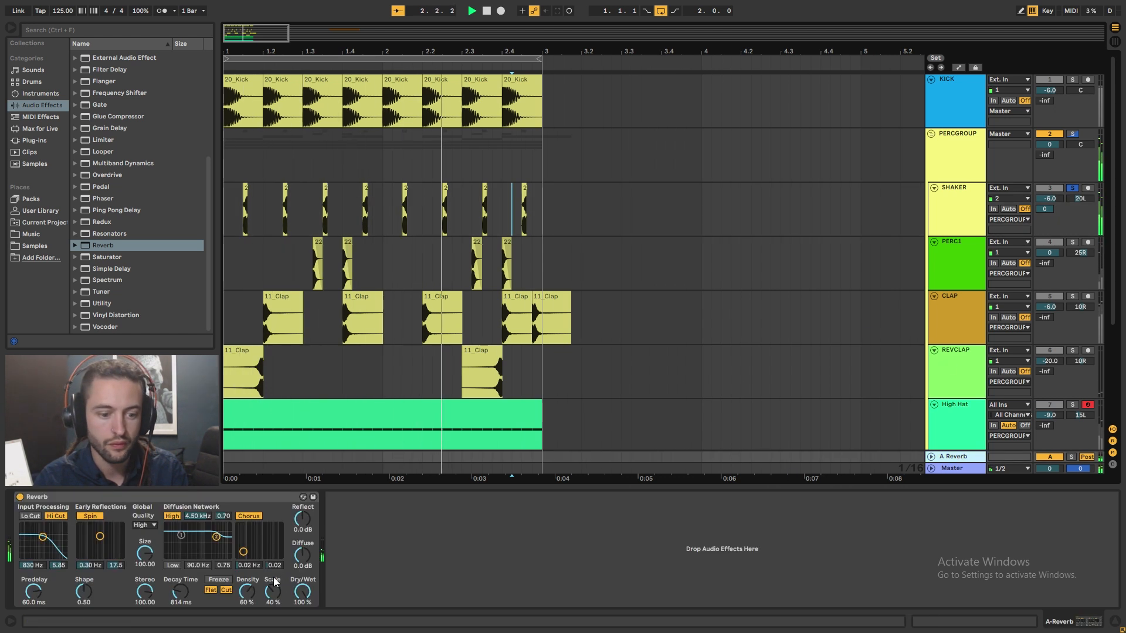
pyautogui.press('space')
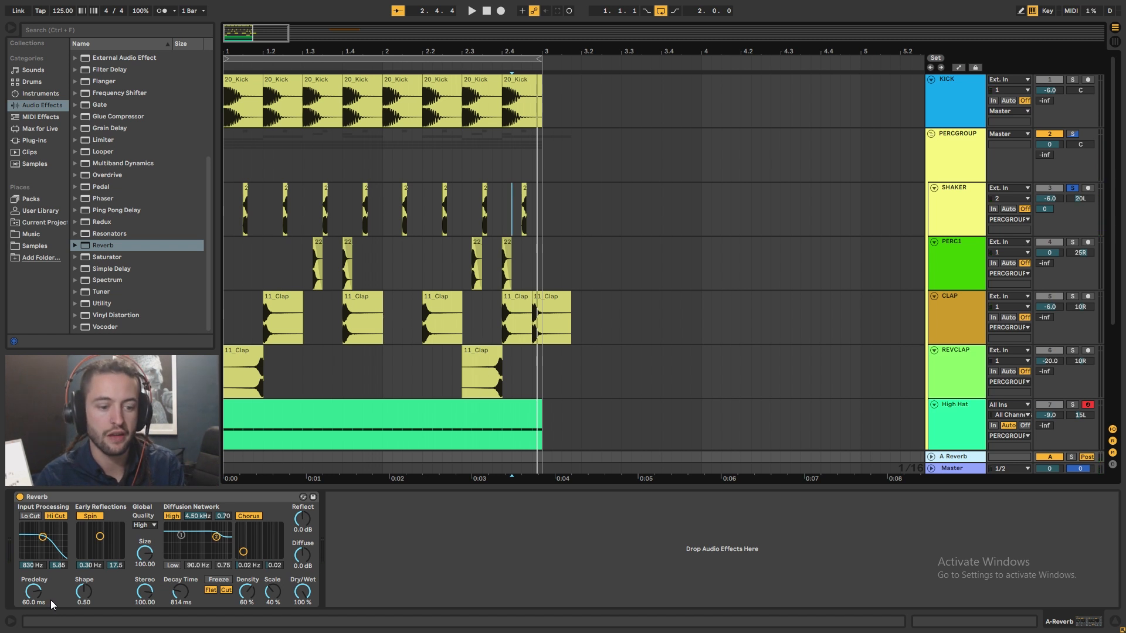
pyautogui.click(31, 600)
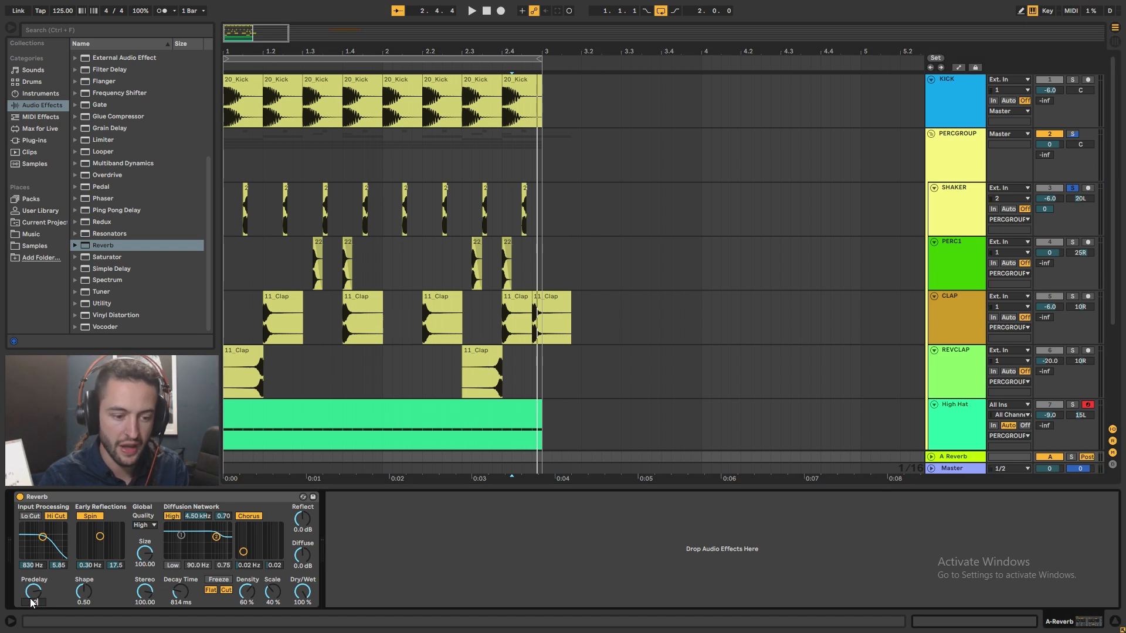
pyautogui.press('space')
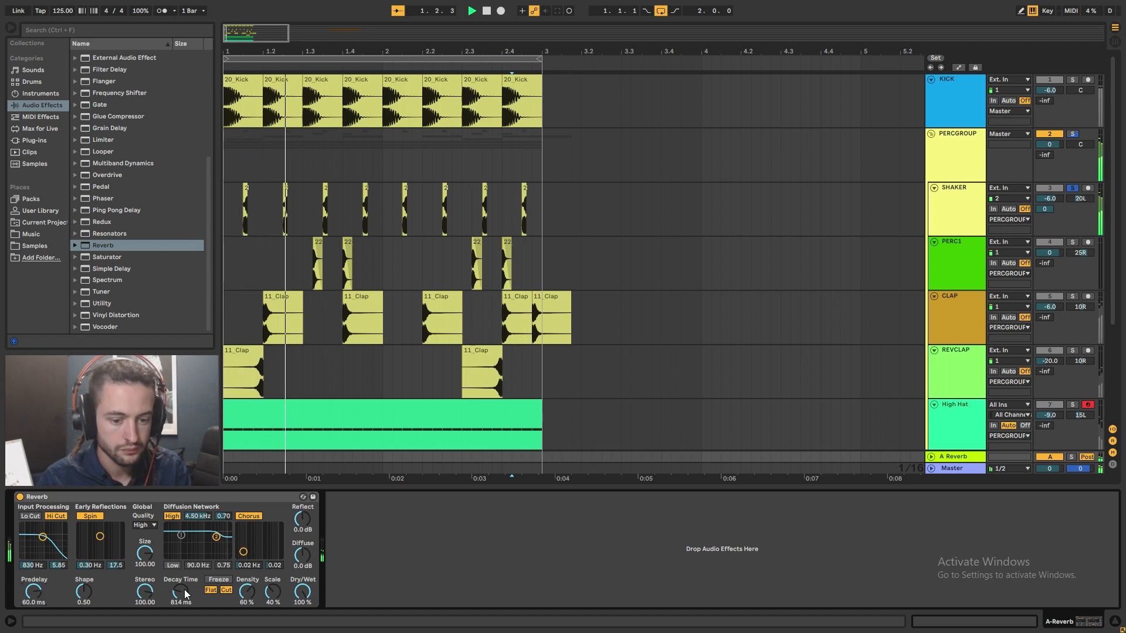
# Step: Set SHAKER's A-Reverb send back to -inf dB while the loop plays
pyautogui.click(1048, 210)
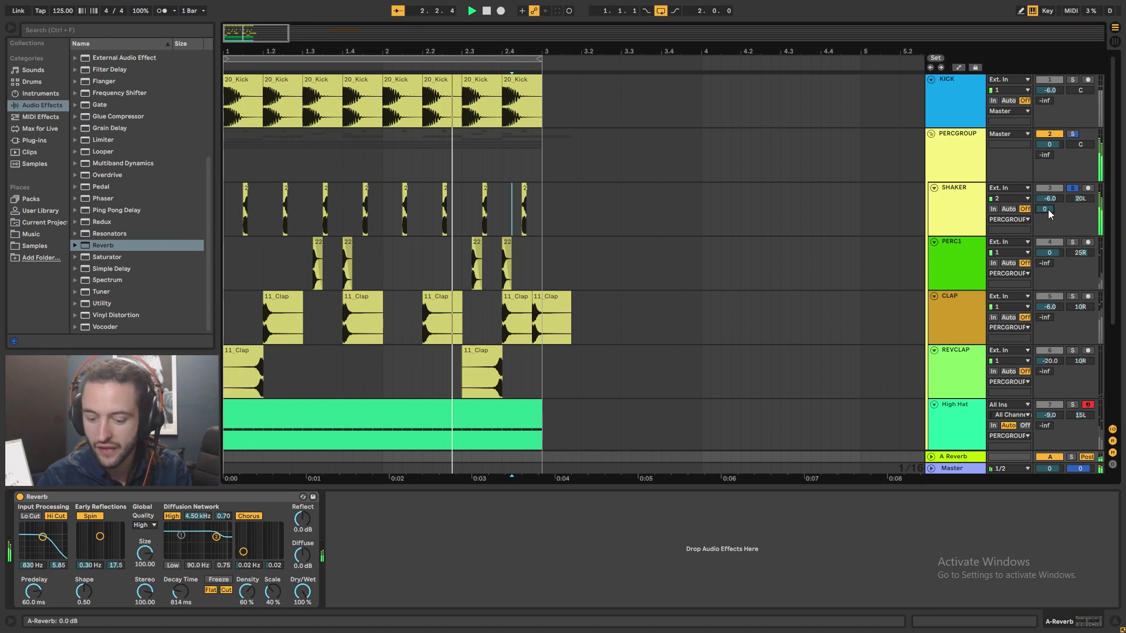
pyautogui.write('-20')
pyautogui.press('BackSpace')
pyautogui.press('BackSpace')
pyautogui.press('BackSpace')
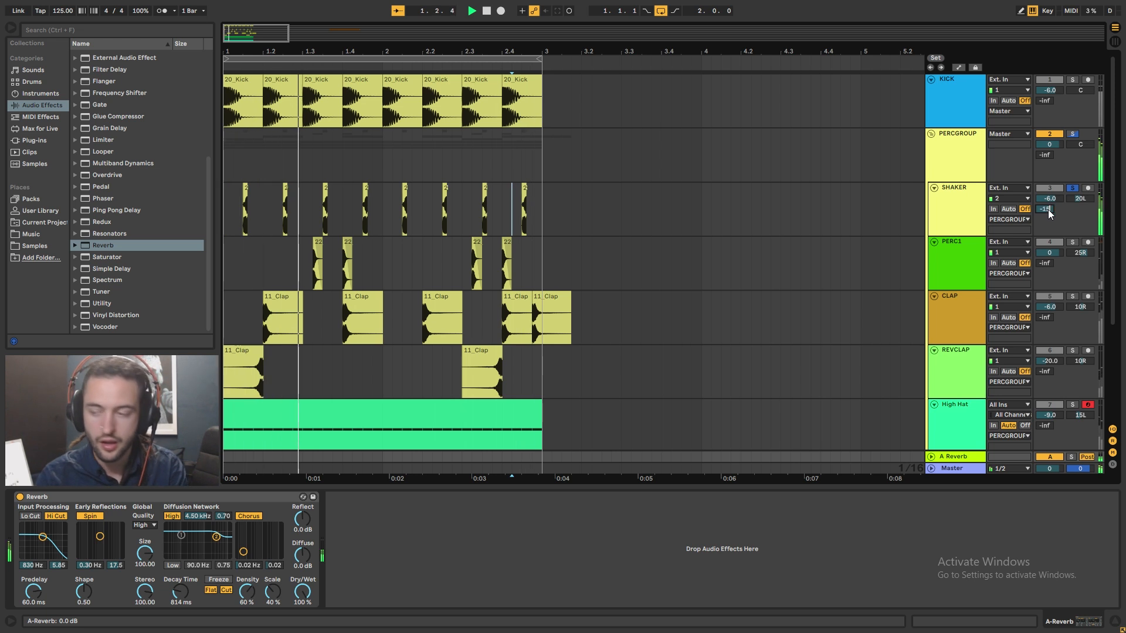
pyautogui.press('Escape')
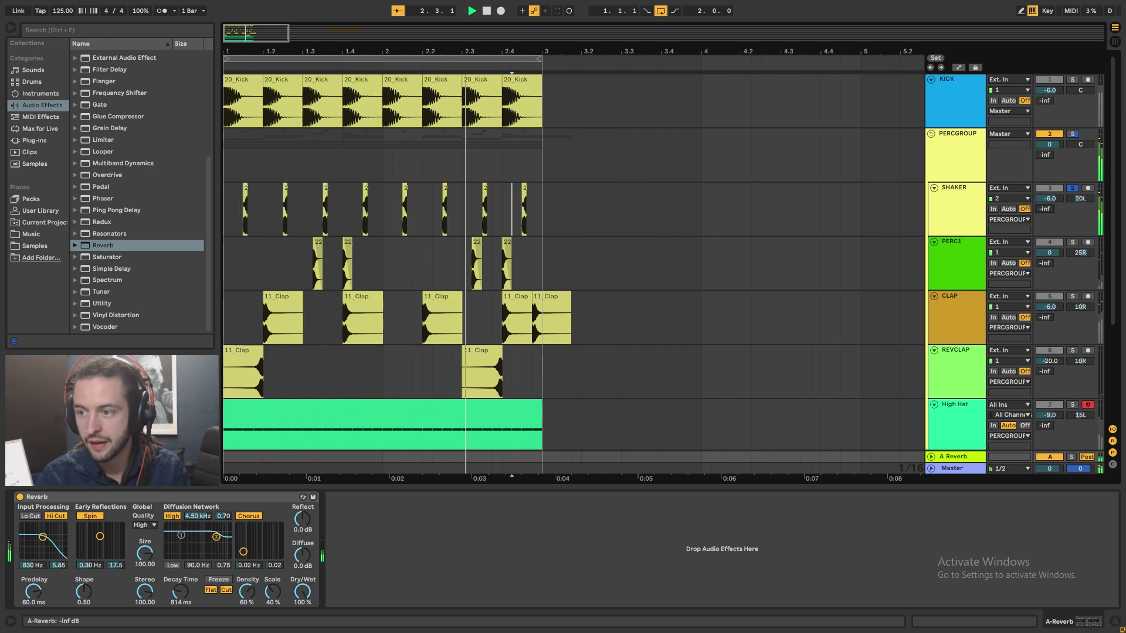
# Step: Set PERCGROUP's A-Reverb send to -15 dB
pyautogui.click(1043, 155)
pyautogui.write('-1')
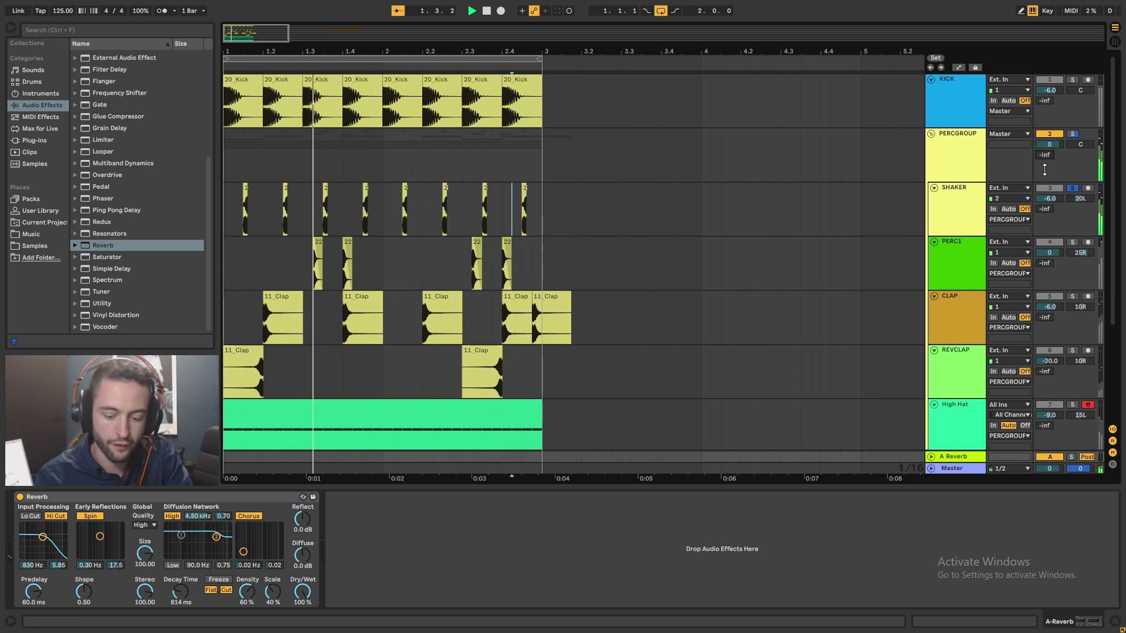
pyautogui.write('5')
pyautogui.press('Return')
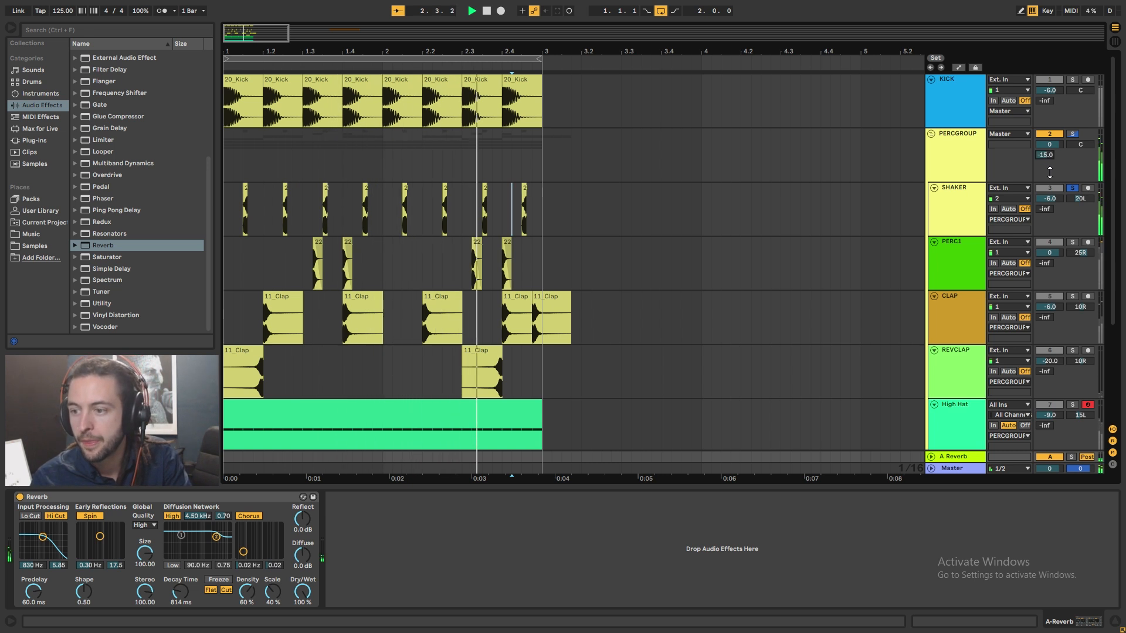
# Step: Solo the whole PERCGROUP and compare the playing loop with the A Reverb return switched off and back on
pyautogui.click(1073, 136)
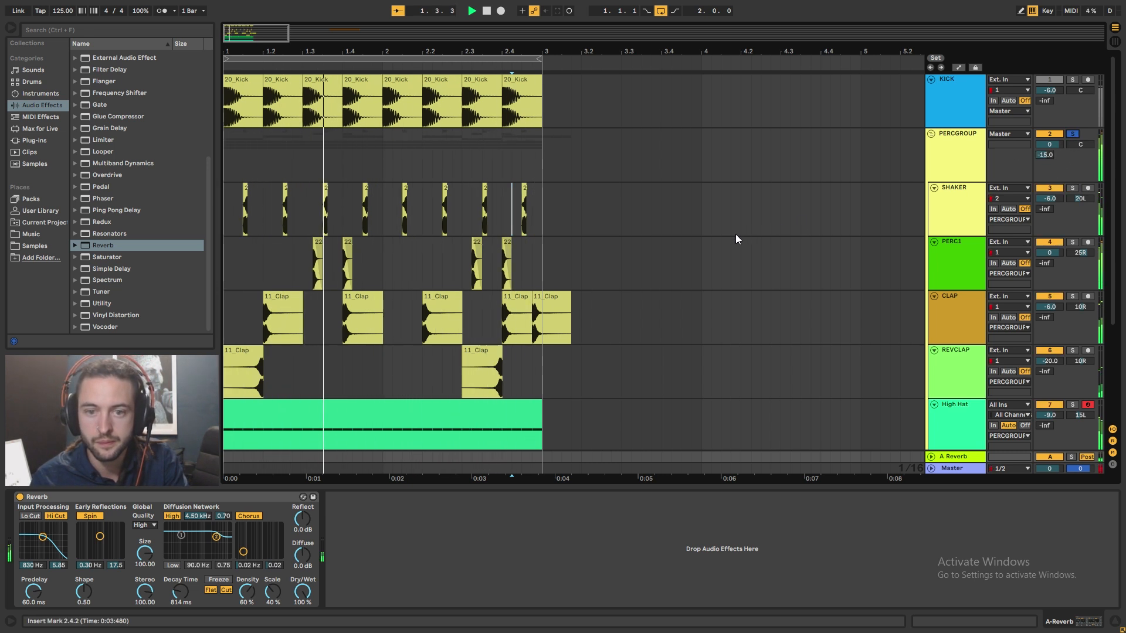
pyautogui.click(1049, 456)
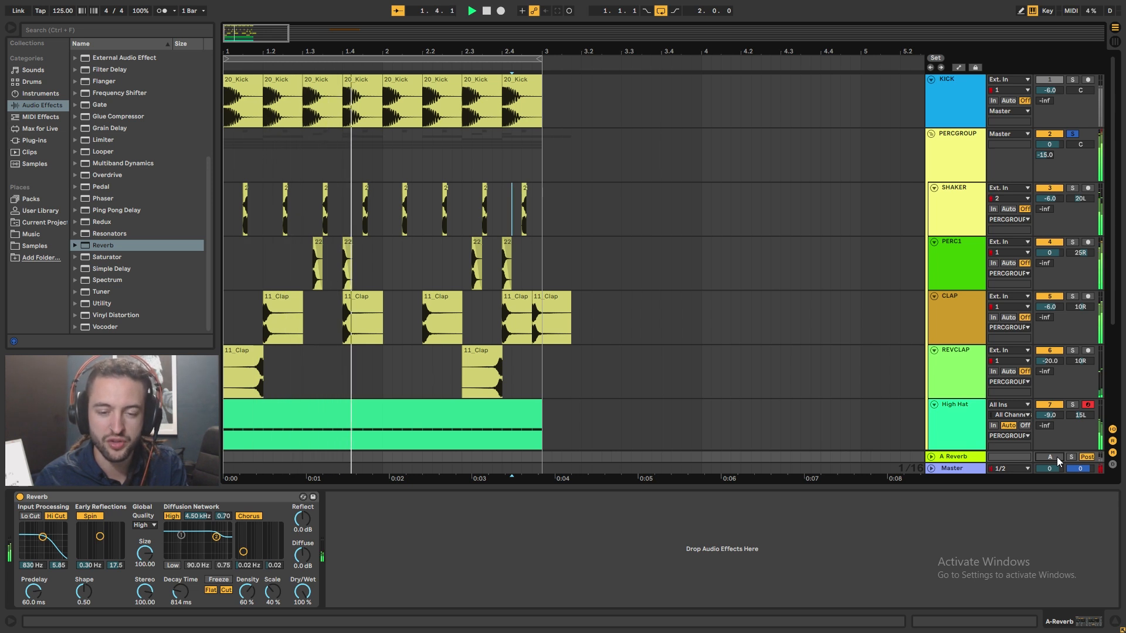
pyautogui.click(1056, 457)
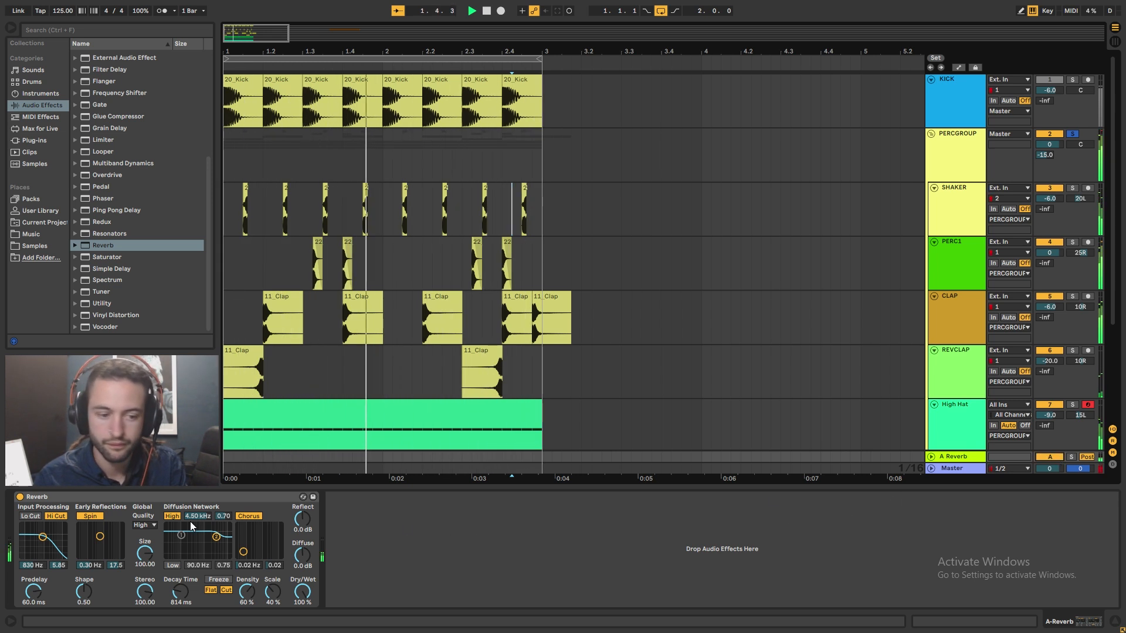
# Step: Disable the Reverb's Hi Cut and set PERCGROUP's A-Reverb send to -10 dB, comparing the loop with the return off and on
pyautogui.click(56, 516)
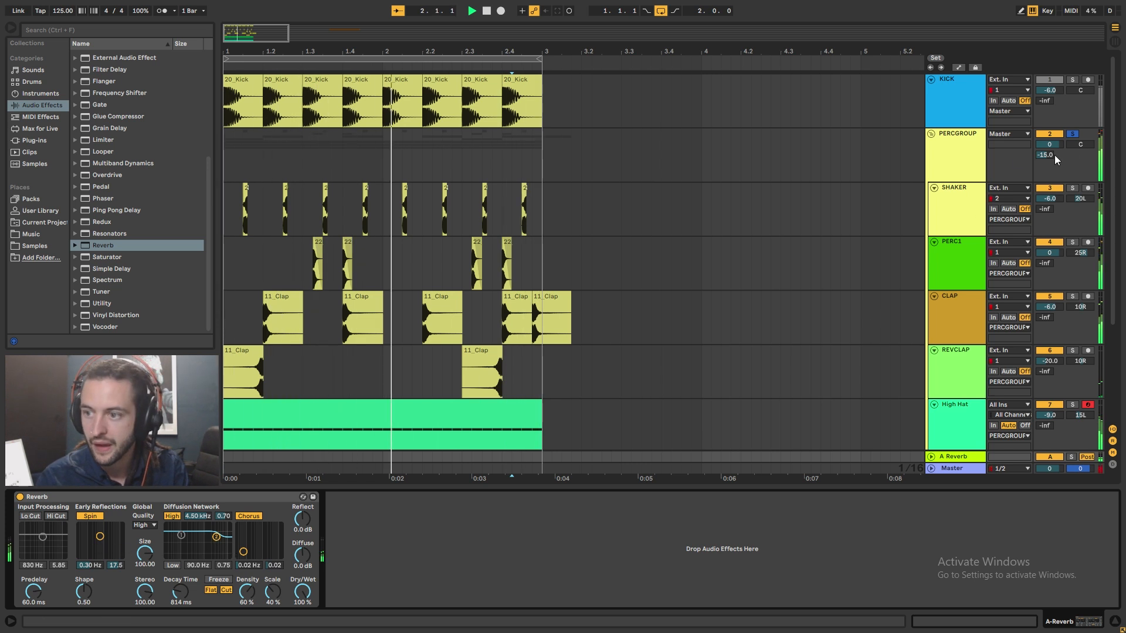
pyautogui.scroll(5, 1053, 156)
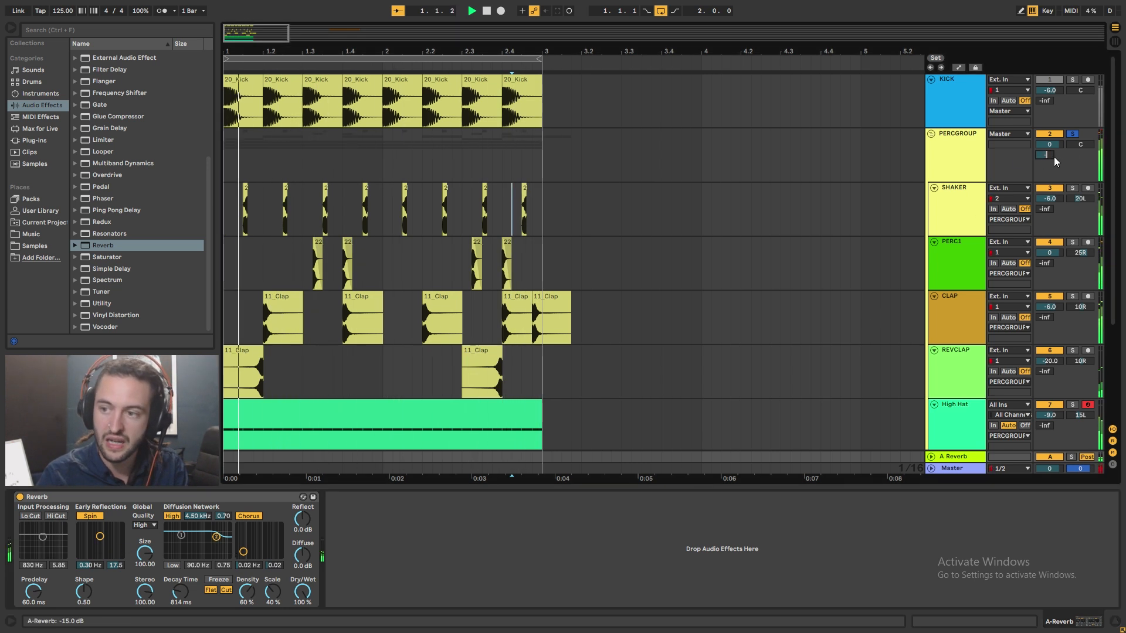
pyautogui.click(1052, 457)
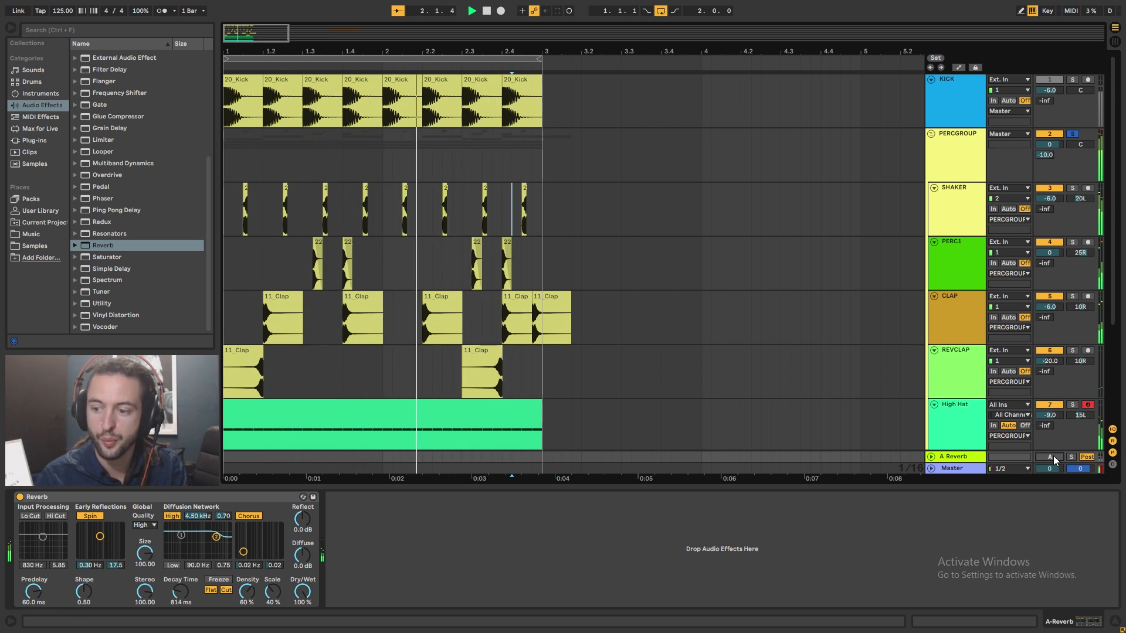
pyautogui.click(1051, 457)
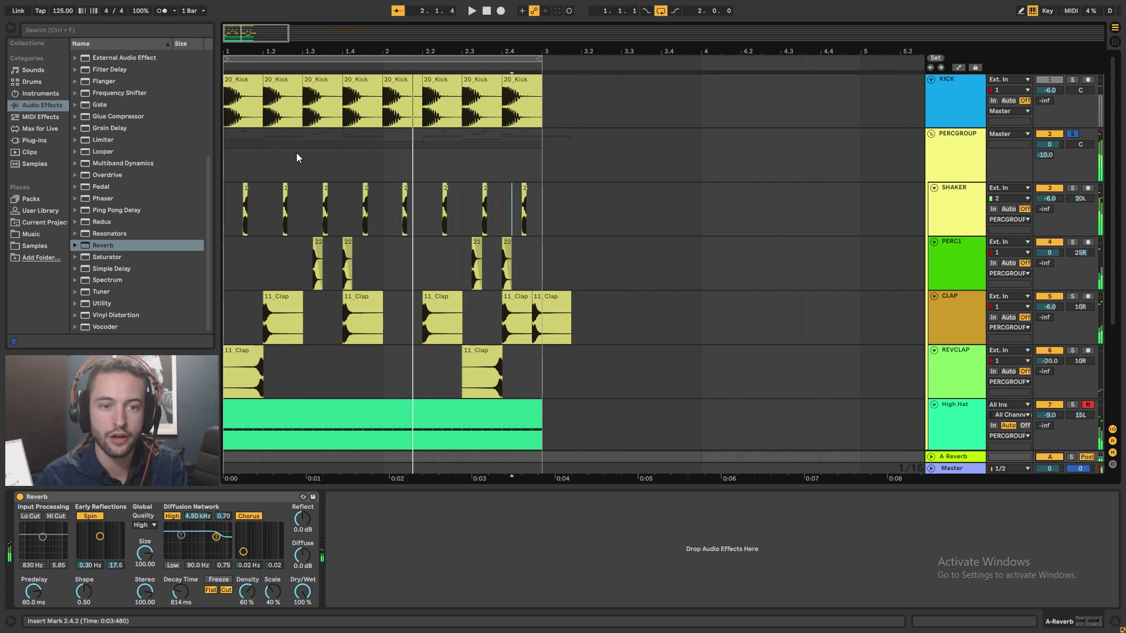
# Step: Stop playback, lengthen the arrangement loop to three bars and place the insert marker at the start of bar 1
pyautogui.press('space')
pyautogui.click(229, 163)
pyautogui.moveTo(540, 59); pyautogui.dragTo(697, 84)
pyautogui.click(224, 150)
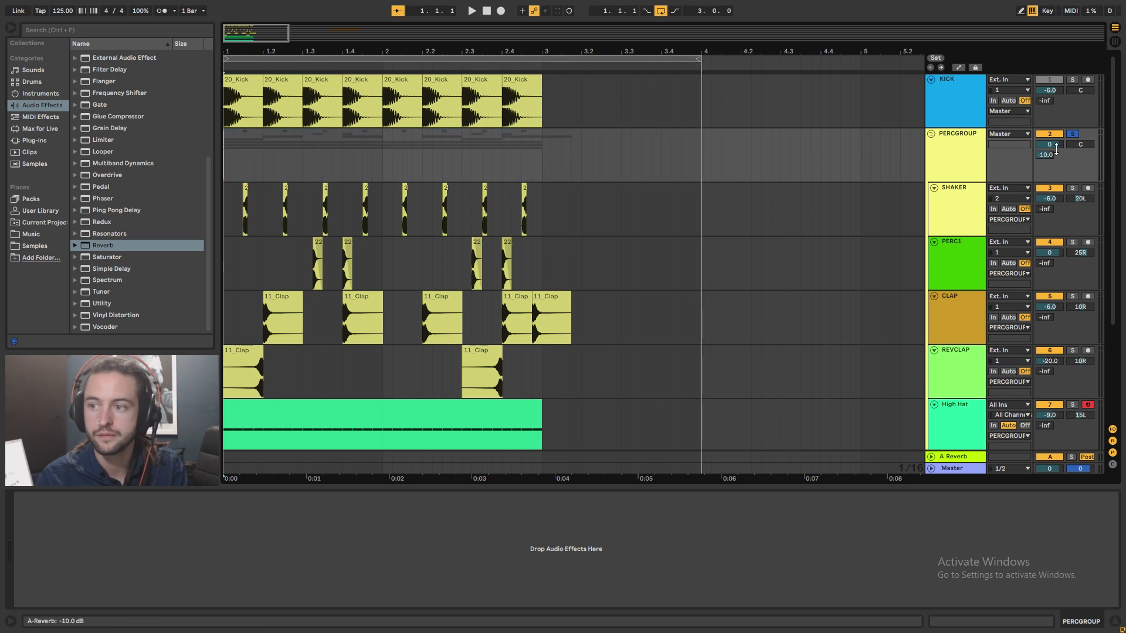
# Step: Unsolo PERCGROUP and play the full drum loop with the kick from the first kick clip
pyautogui.click(1072, 124)
pyautogui.click(243, 101)
pyautogui.press('space')
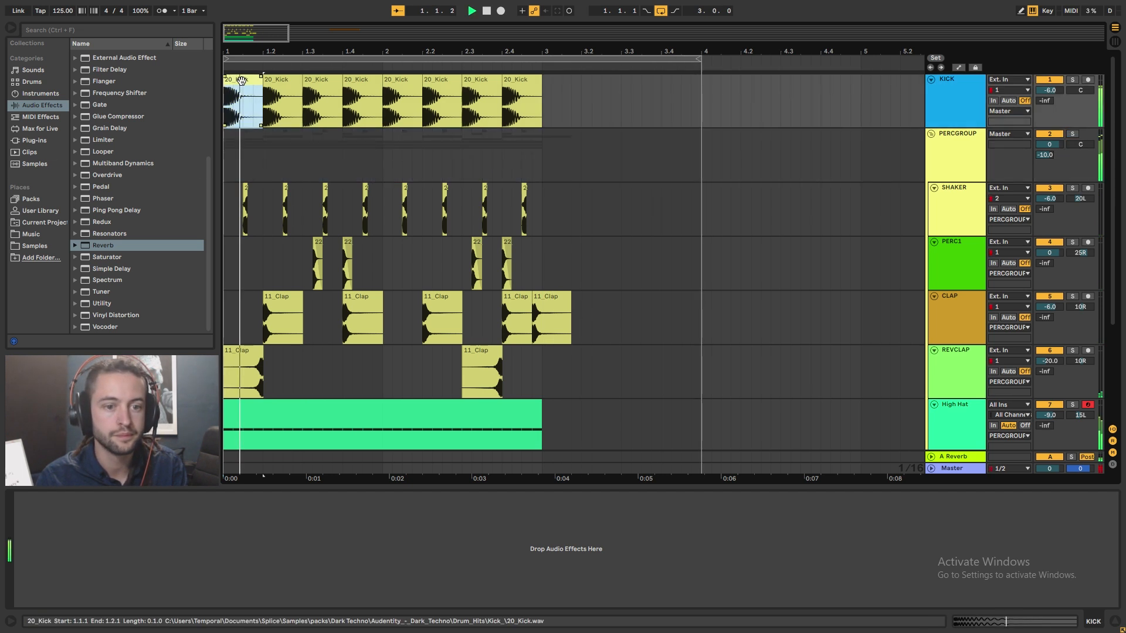